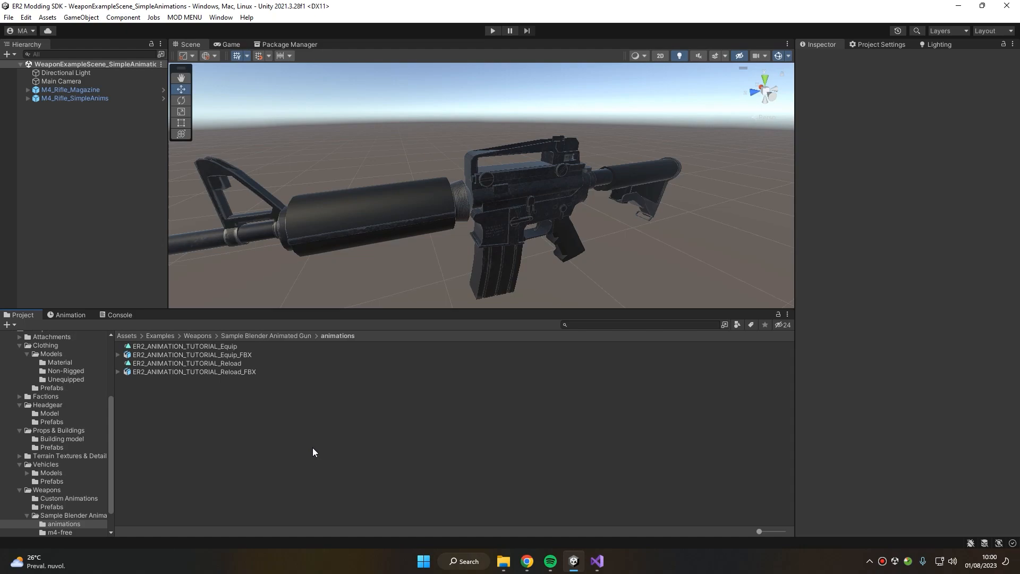
# Inspect the component settings of the M4_Rifle_SimpleAnims and M4_Rifle_Magazine objects in the scene.
pyautogui.click(93, 91)
pyautogui.click(100, 98)
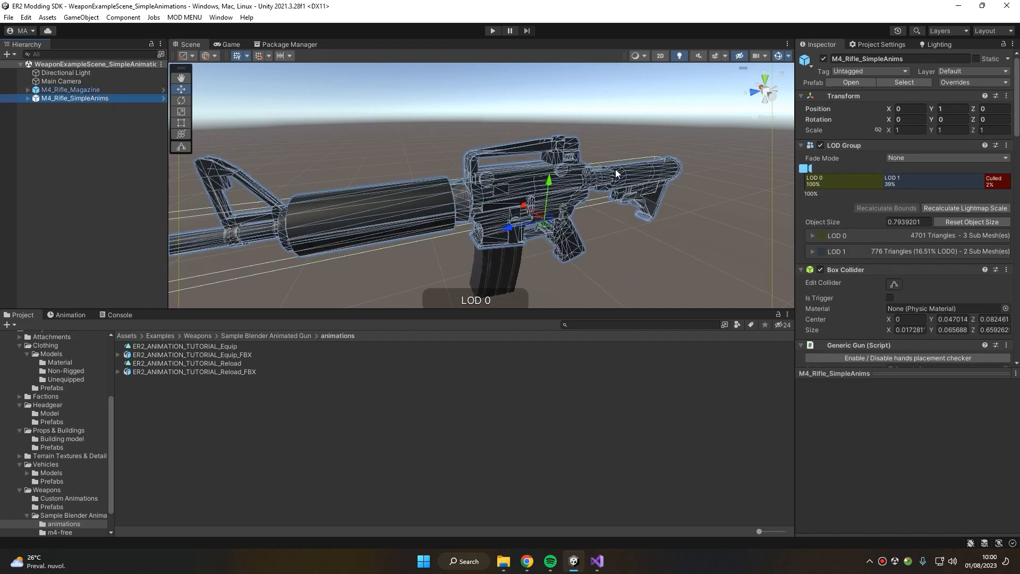
pyautogui.scroll(-5, 956, 223)
pyautogui.scroll(-10, 956, 223)
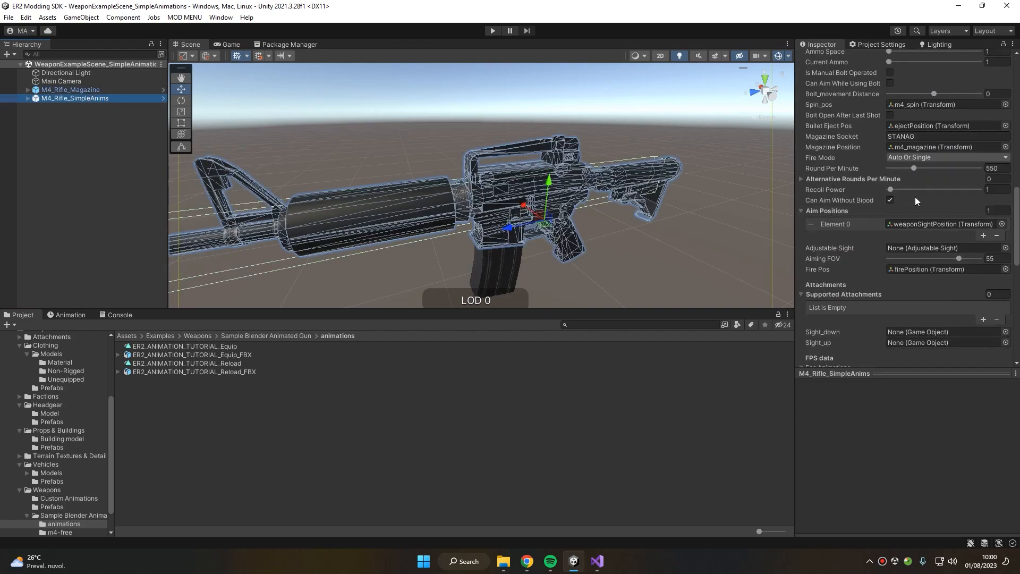
pyautogui.click(921, 149)
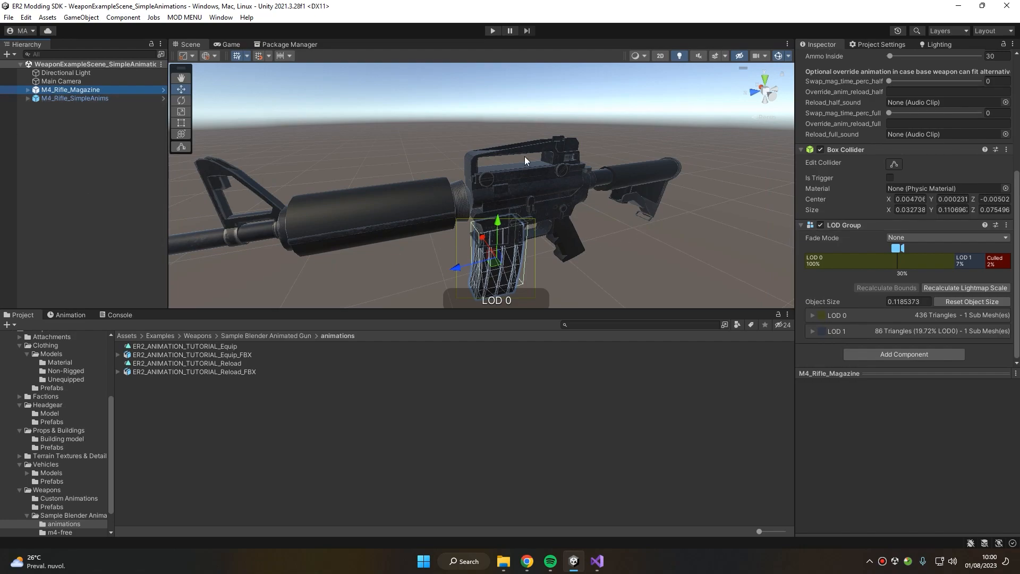
pyautogui.keyDown('alt'); pyautogui.moveTo(486, 213); pyautogui.dragTo(551, 193); pyautogui.keyUp('alt')
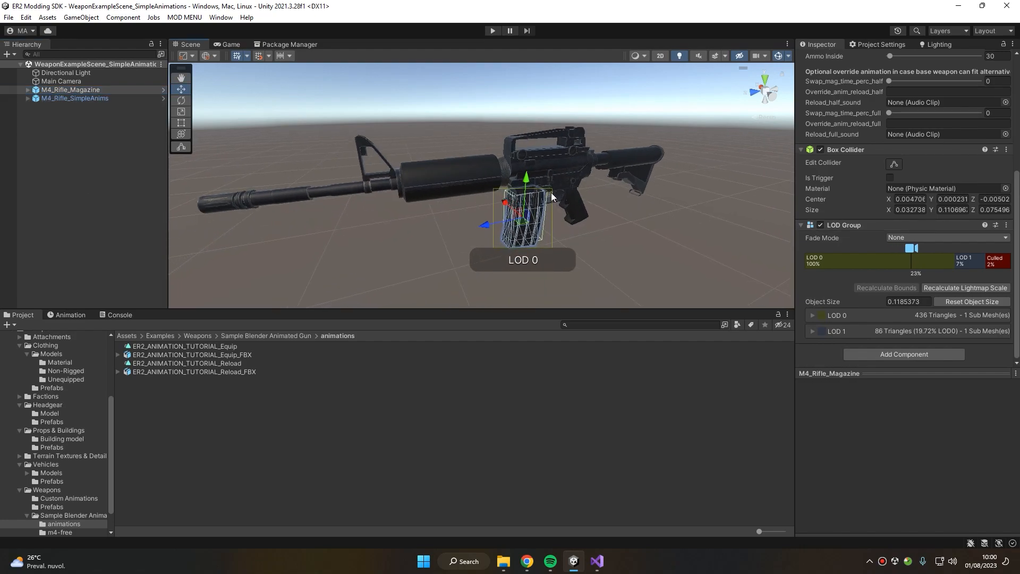
# Set the Animation Set of M4_Rifle_SimpleAnims to Generic Magazine to fill in its reload sounds, and return it to Use Custom.
pyautogui.click(74, 98)
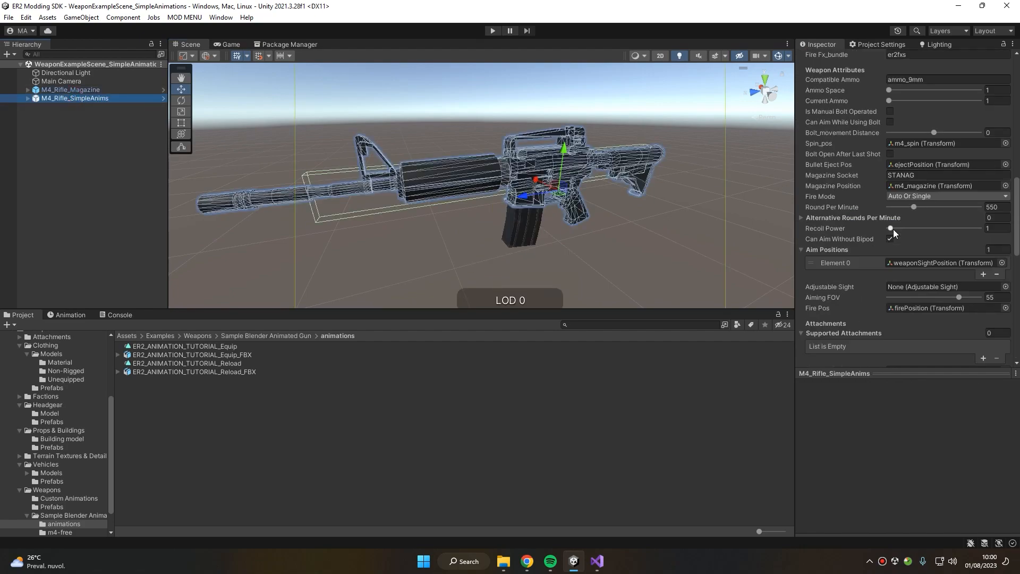
pyautogui.scroll(5, 890, 187)
pyautogui.click(911, 179)
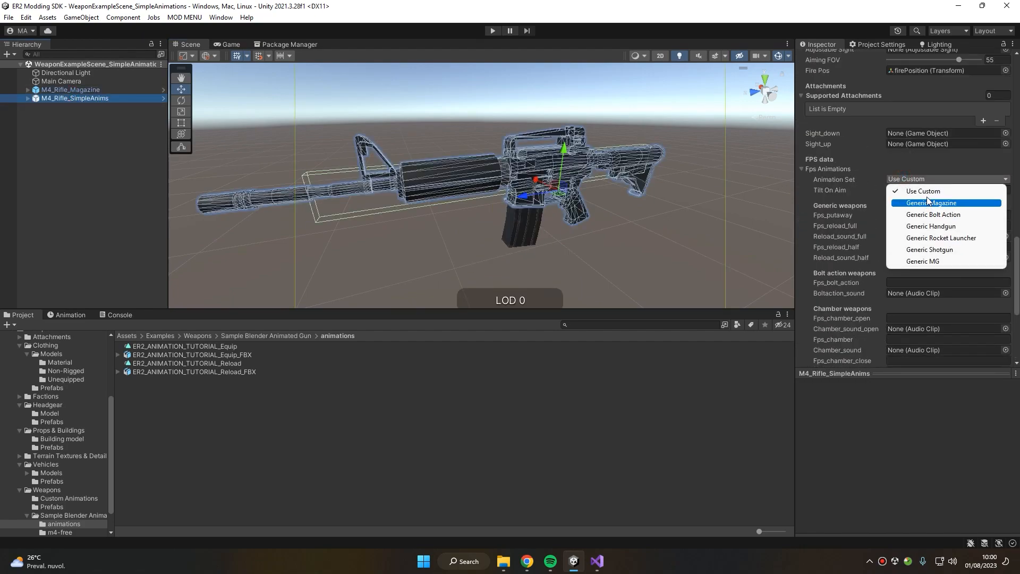
pyautogui.click(900, 203)
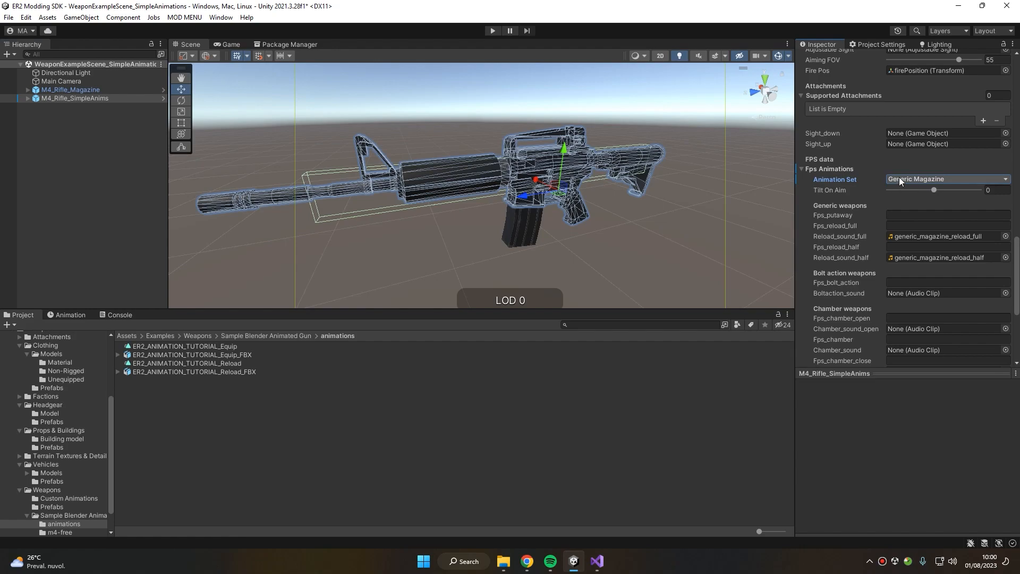
pyautogui.click(901, 179)
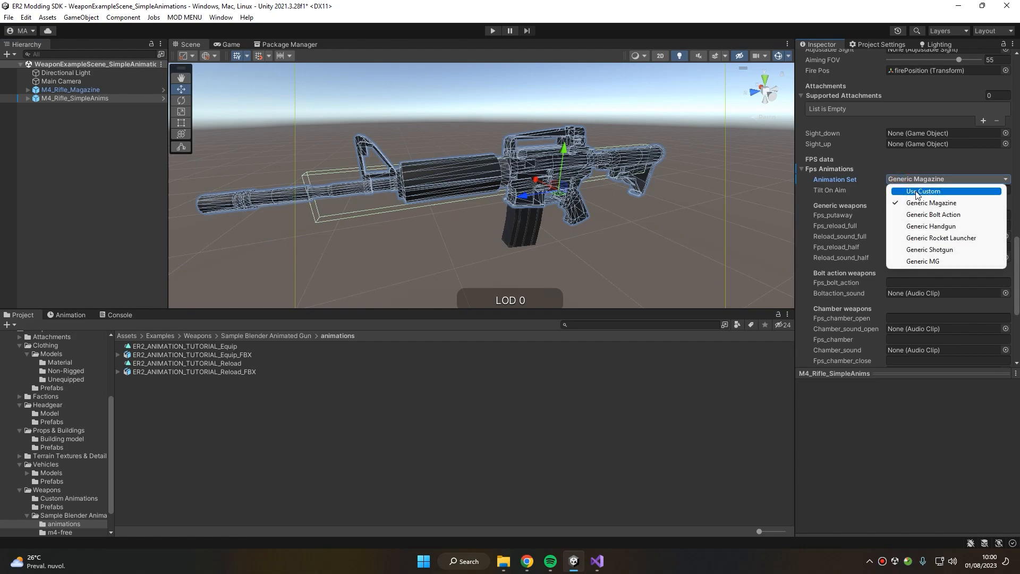
pyautogui.click(947, 192)
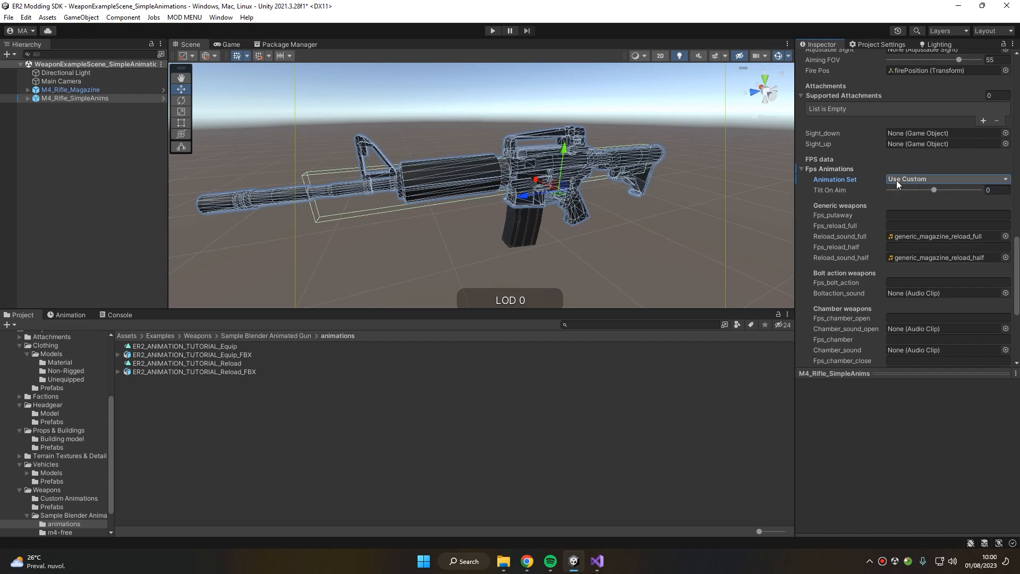
# Look over the rifle's custom FPS animation fields, from generic weapons to extra animations, and the available Animation Set options.
pyautogui.scroll(-3, 911, 164)
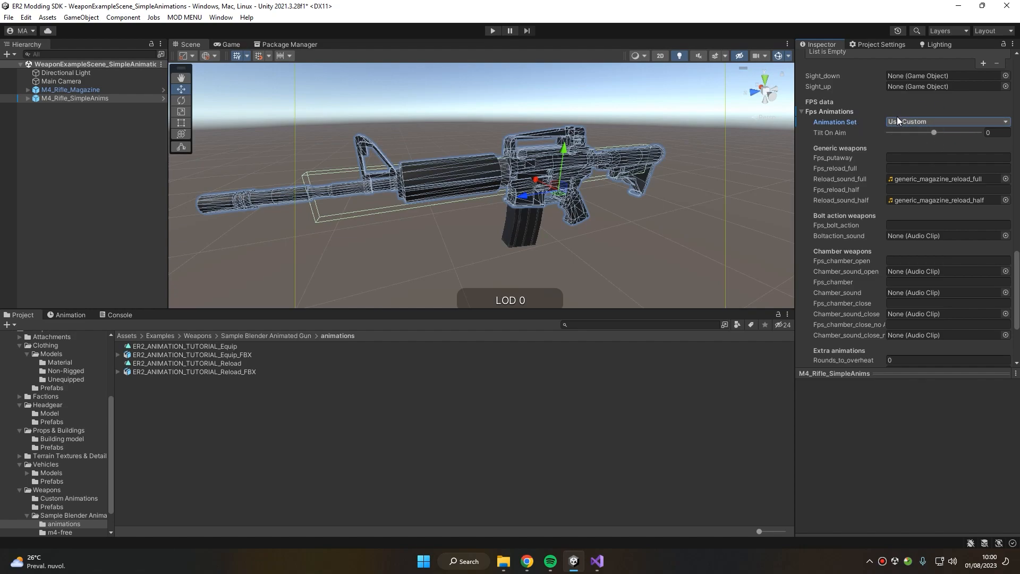
pyautogui.scroll(-1, 878, 143)
pyautogui.click(904, 139)
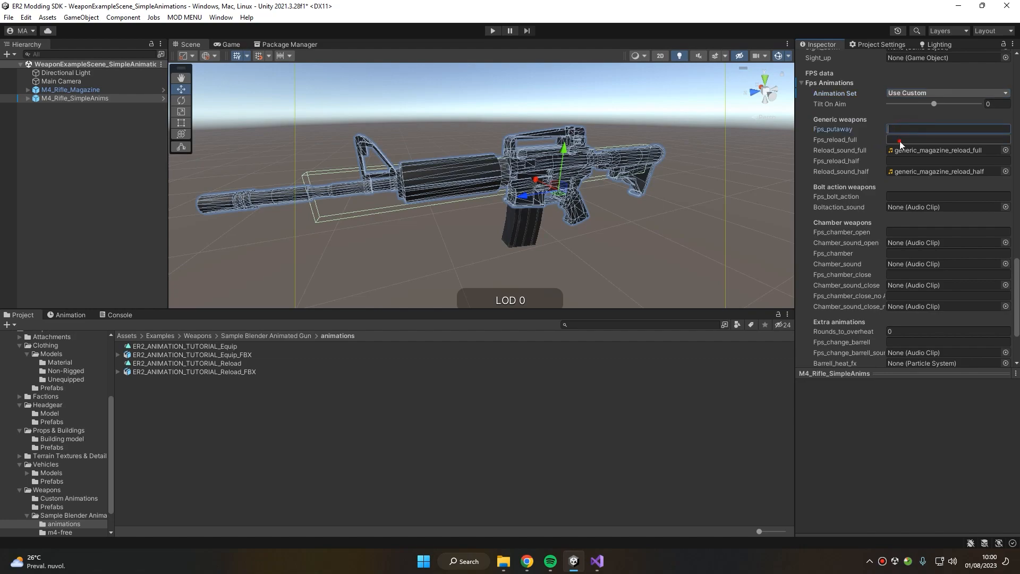
pyautogui.click(913, 275)
pyautogui.click(906, 294)
pyautogui.scroll(-1, 903, 321)
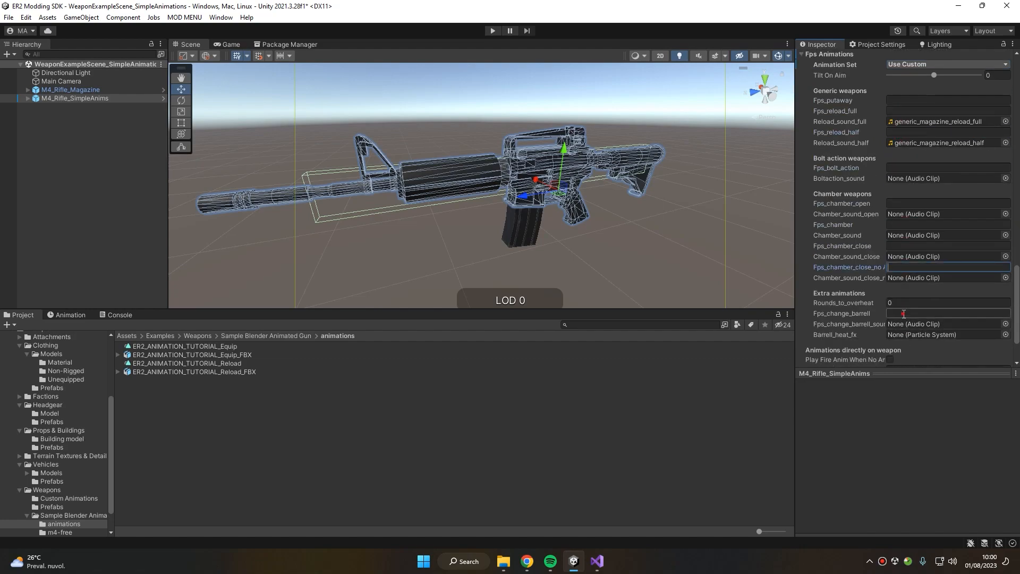
pyautogui.click(902, 312)
pyautogui.scroll(2, 884, 293)
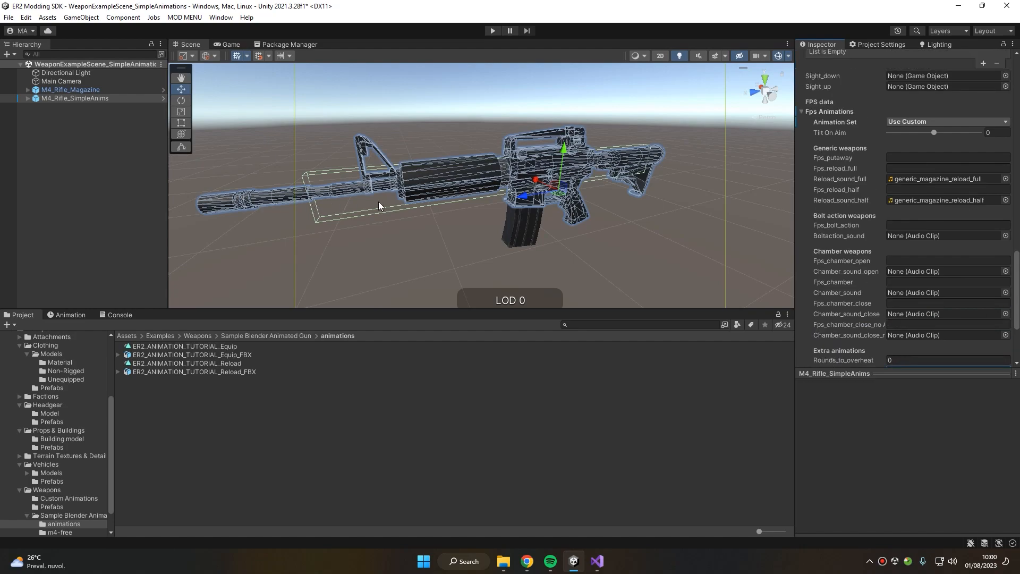
pyautogui.click(906, 158)
pyautogui.click(899, 189)
pyautogui.click(907, 225)
pyautogui.click(910, 260)
pyautogui.click(912, 281)
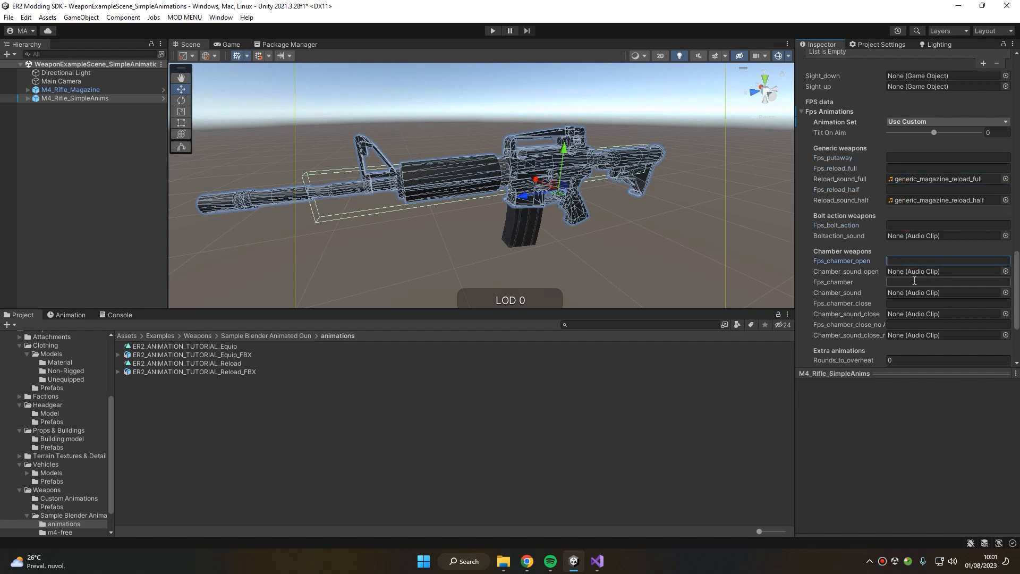
pyautogui.click(906, 304)
pyautogui.click(901, 122)
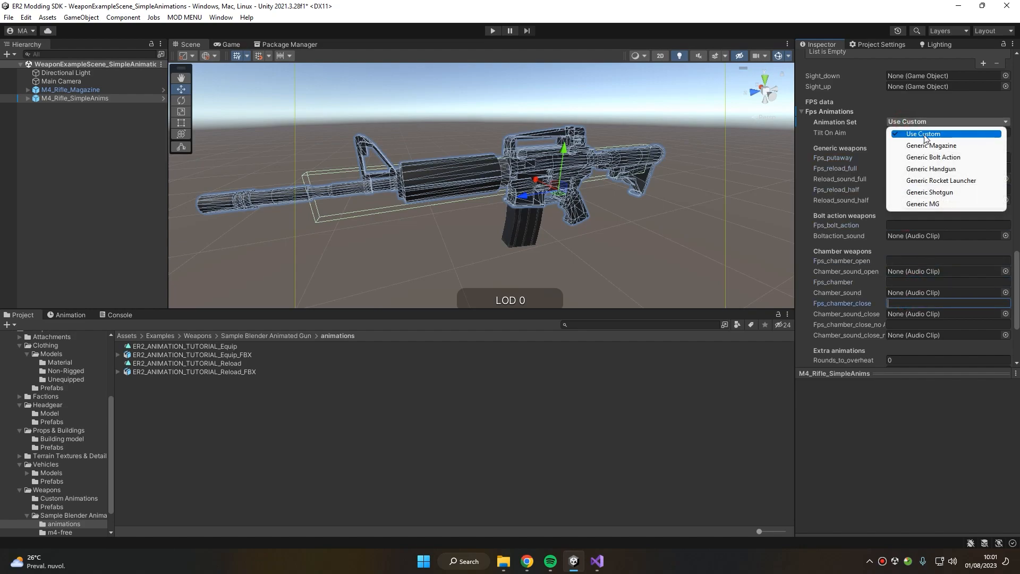
pyautogui.click(911, 145)
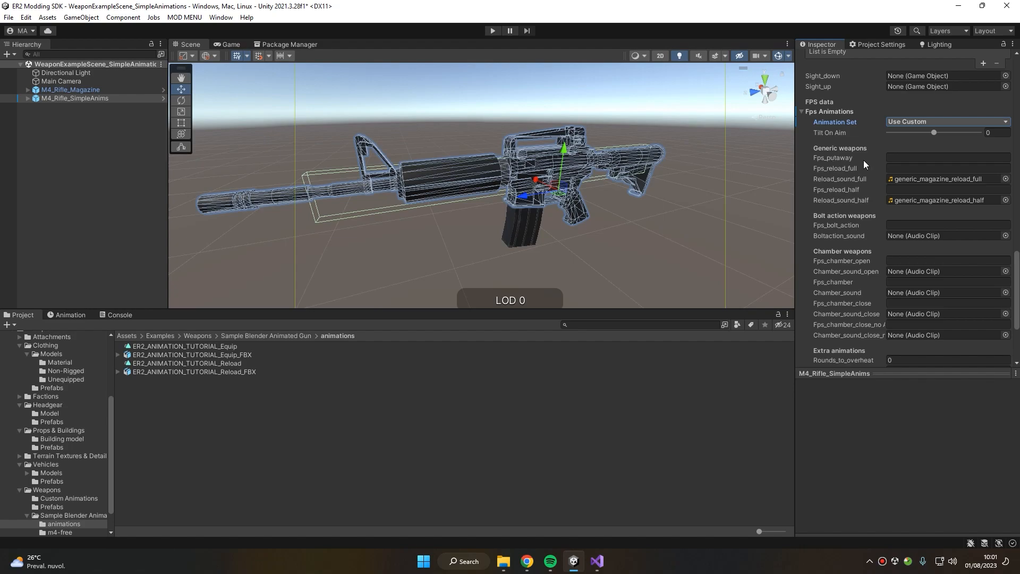
# Examine the generic weapon animation fields Fps_putaway, Fps_reload_full and Fps_reload_half.
pyautogui.moveTo(863, 161)
pyautogui.click(831, 158)
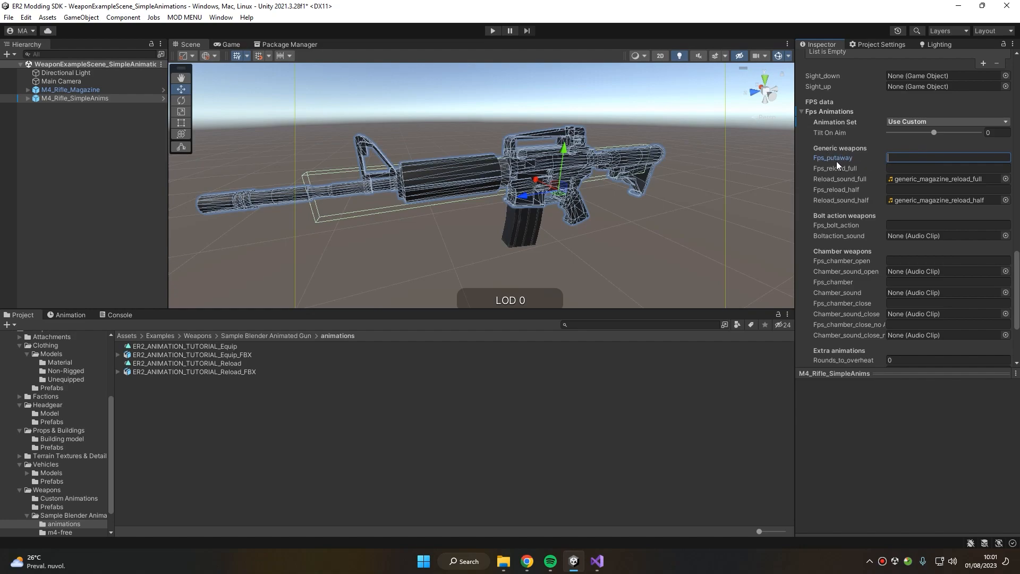
pyautogui.click(908, 170)
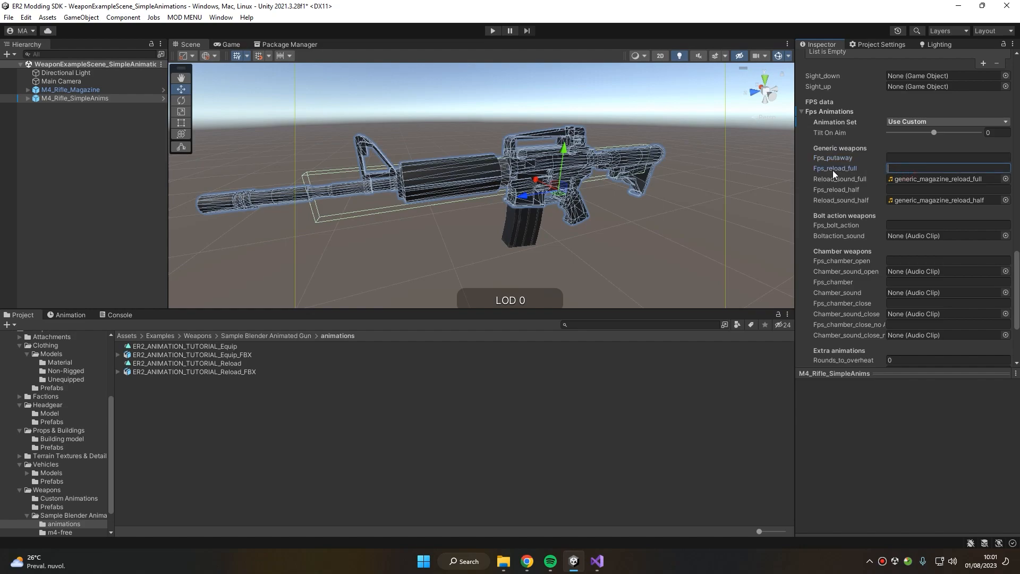
pyautogui.press('Tab')
pyautogui.click(903, 169)
pyautogui.click(886, 189)
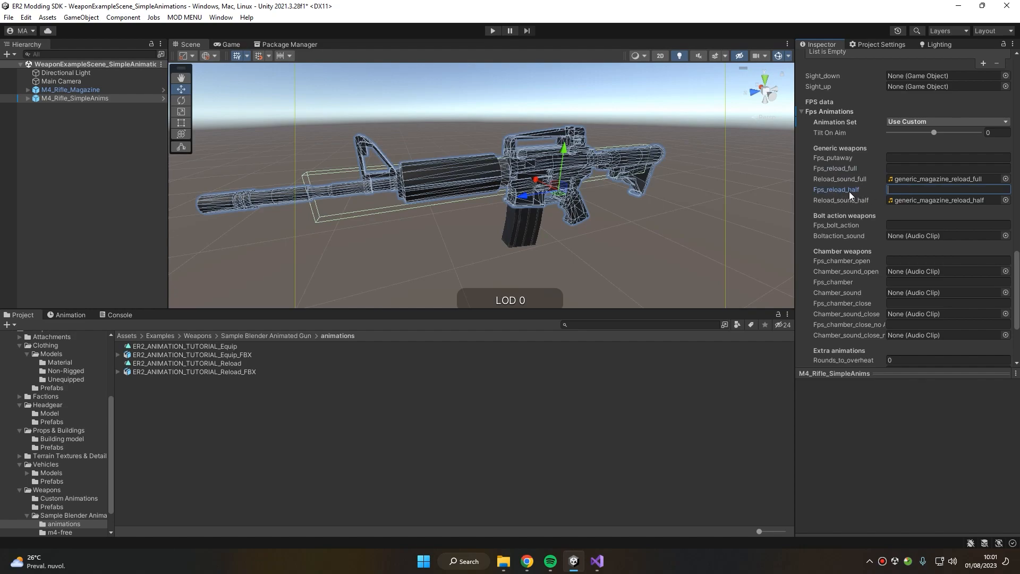
# Examine the chamber weapon animation fields for open, chamber, close and close without ammo, along with the general weapon attributes.
pyautogui.scroll(-3, 838, 178)
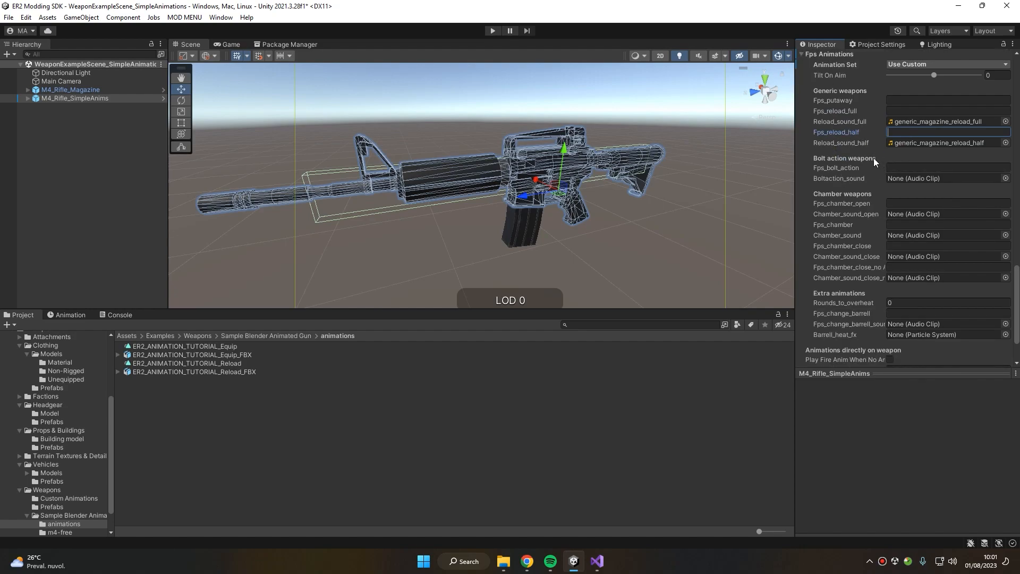
pyautogui.click(891, 204)
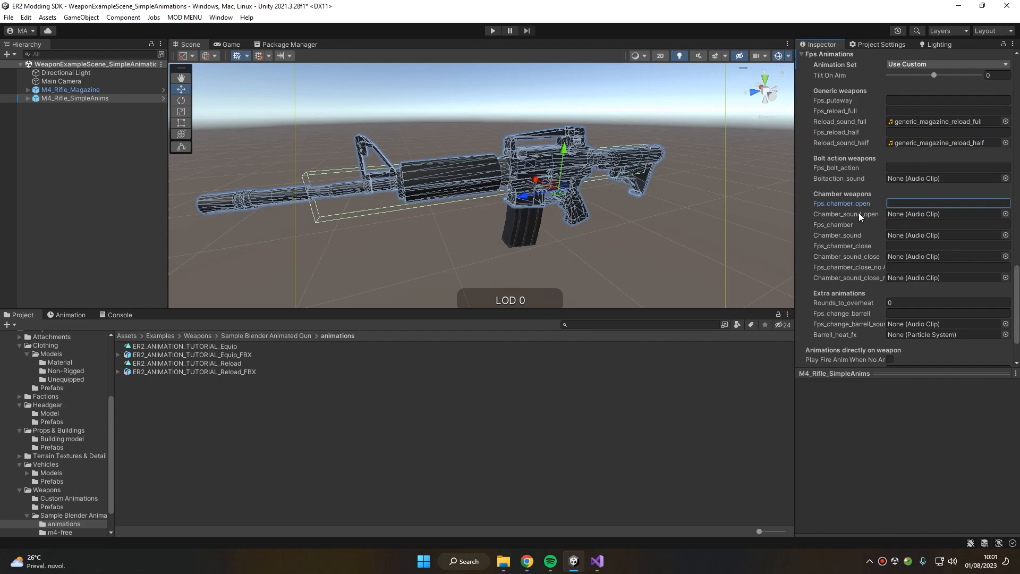
pyautogui.scroll(10, 837, 195)
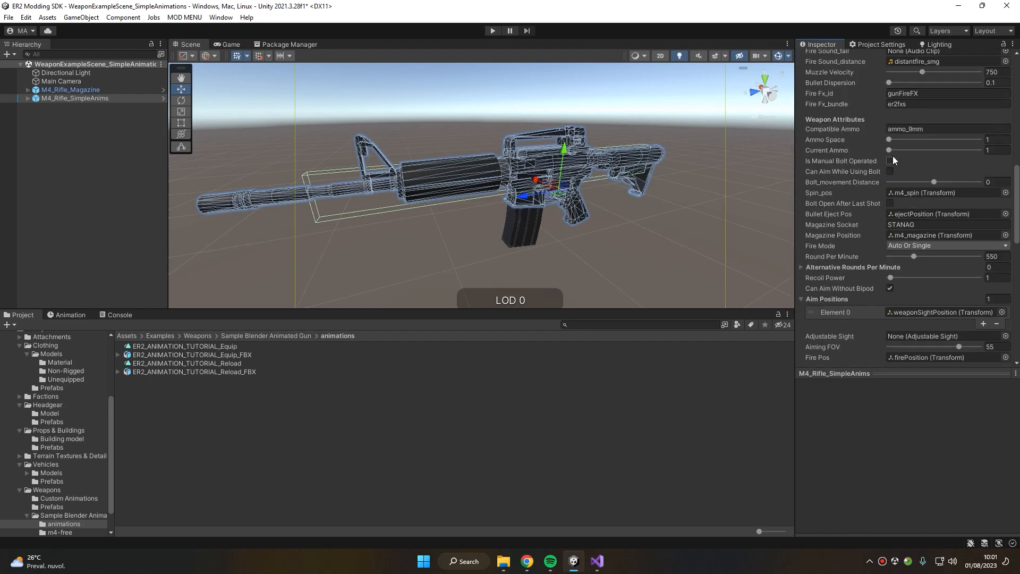
pyautogui.scroll(-10, 906, 170)
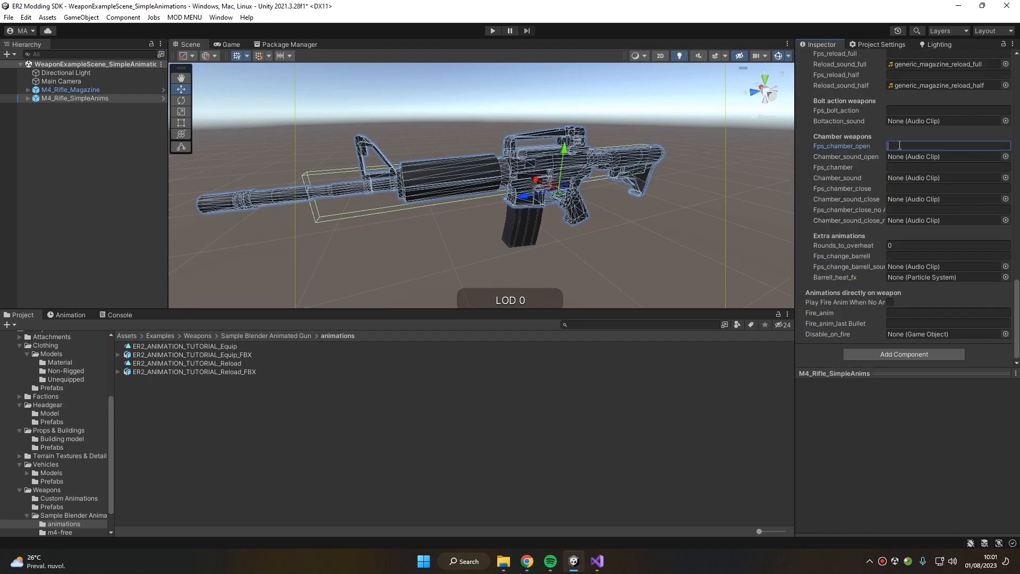
pyautogui.scroll(1, 900, 145)
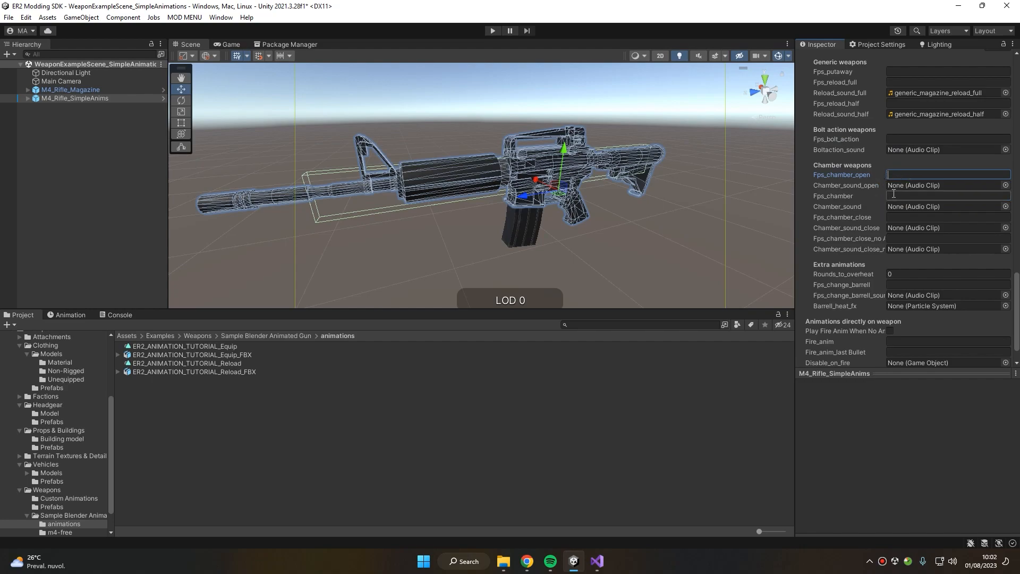
pyautogui.click(898, 238)
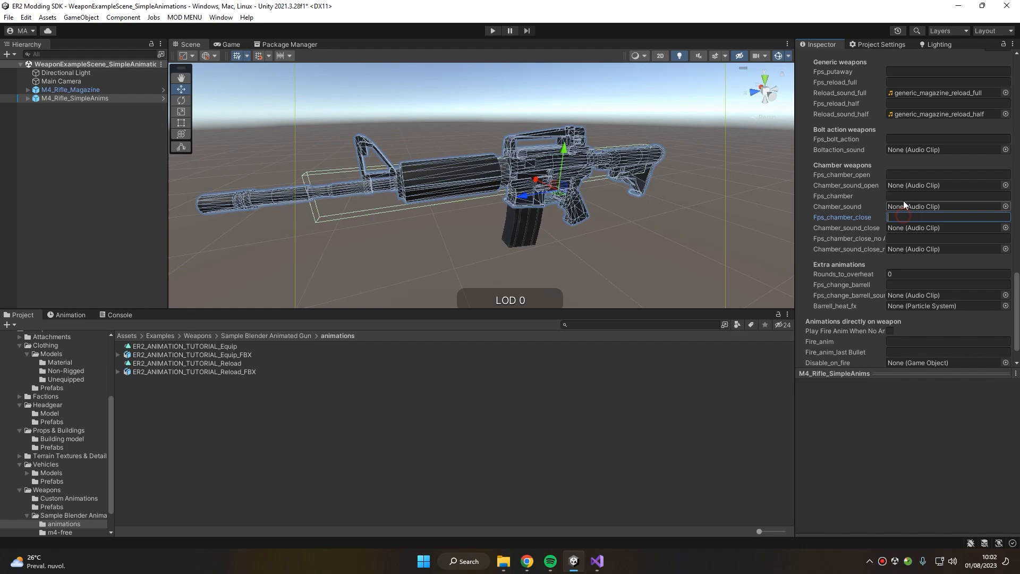
pyautogui.click(899, 173)
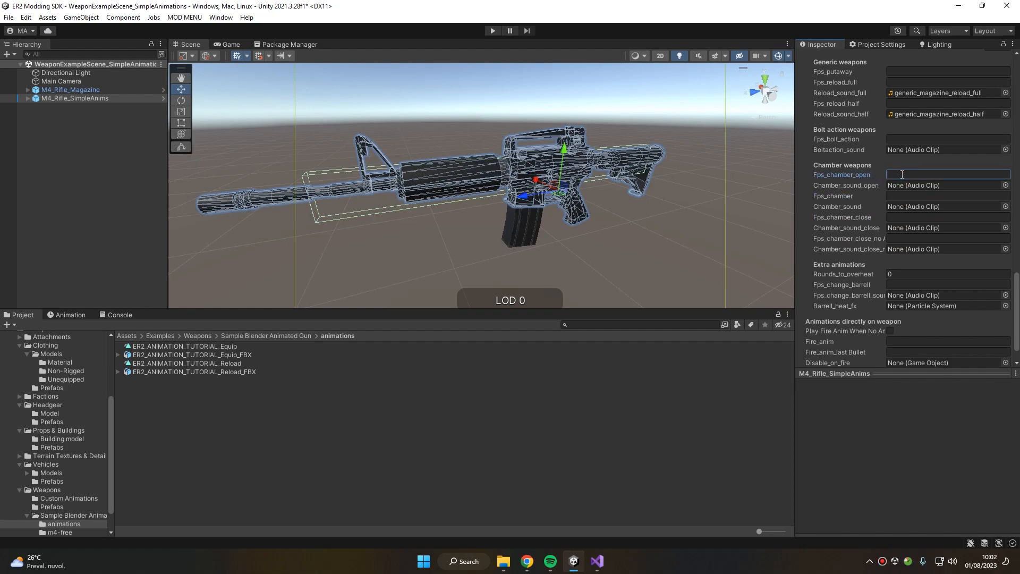
pyautogui.click(894, 196)
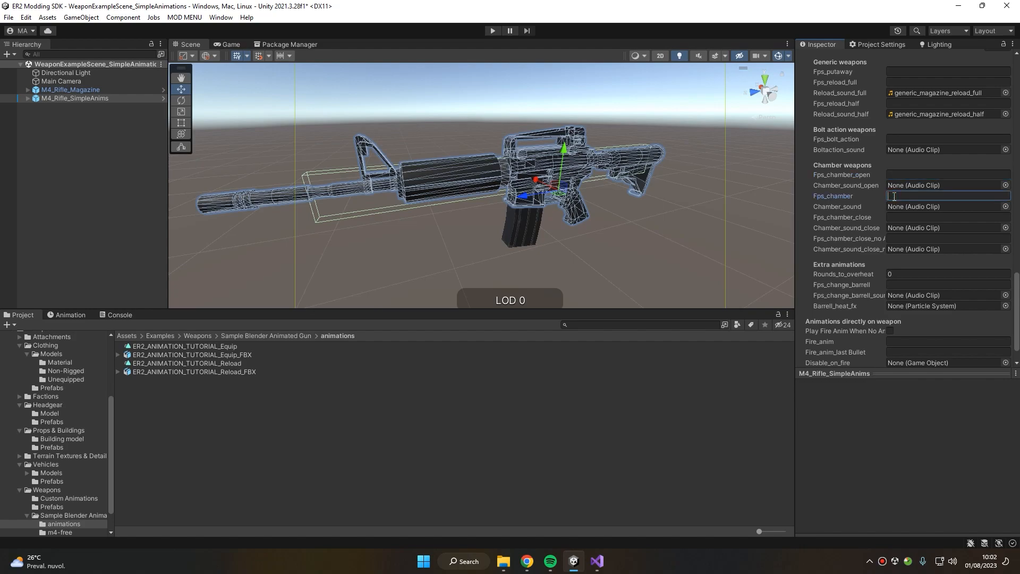
pyautogui.click(893, 217)
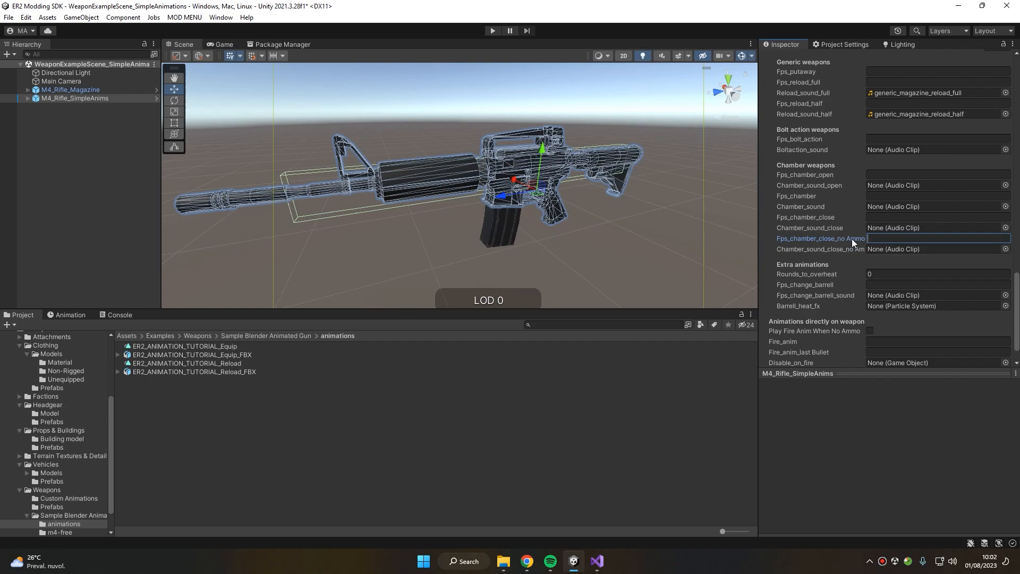
pyautogui.click(879, 240)
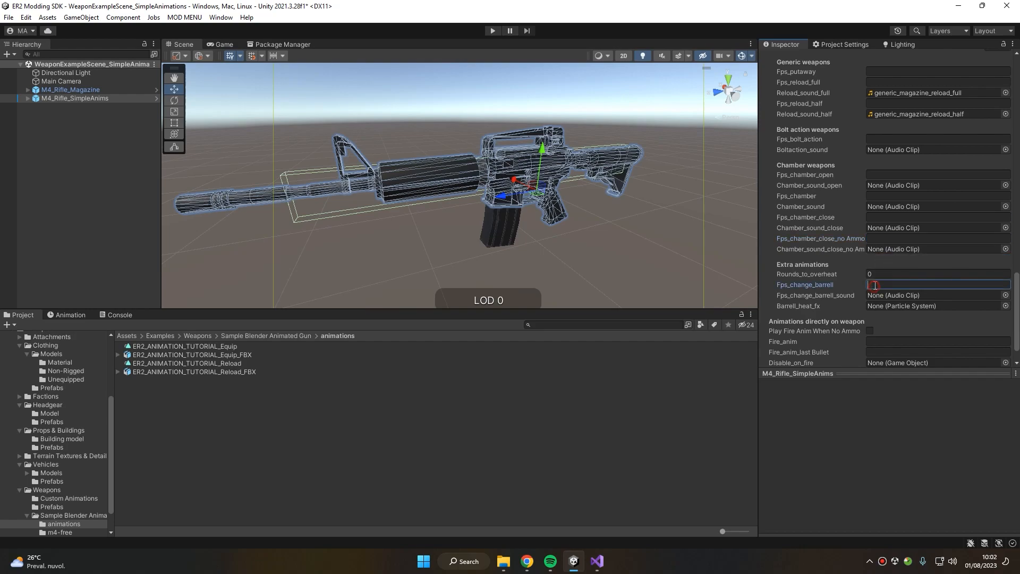
# Examine the Fps_bolt_action and Fps_change_barrell animation fields and the Rounds_to_overheat setting.
pyautogui.click(880, 140)
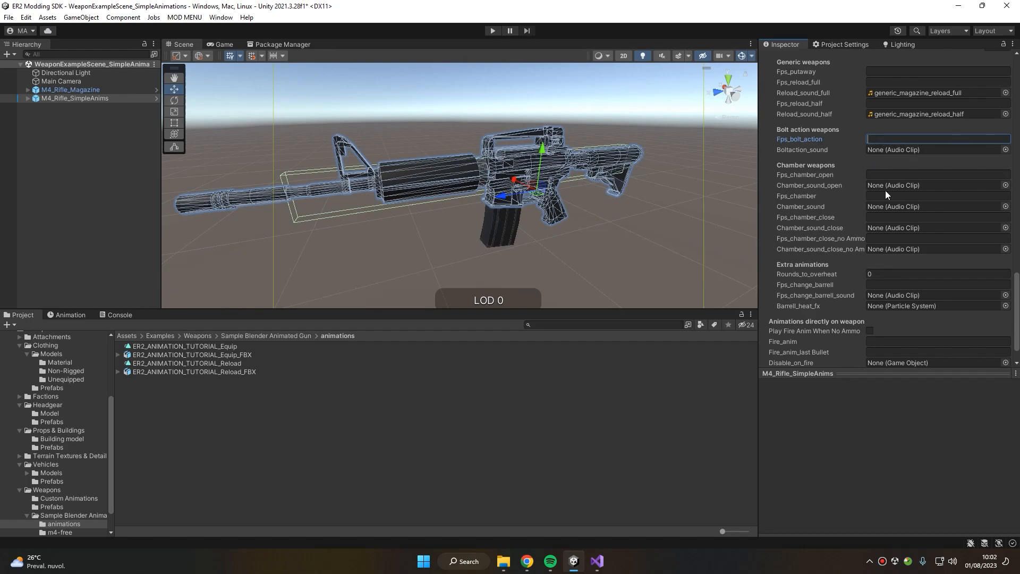
pyautogui.click(878, 285)
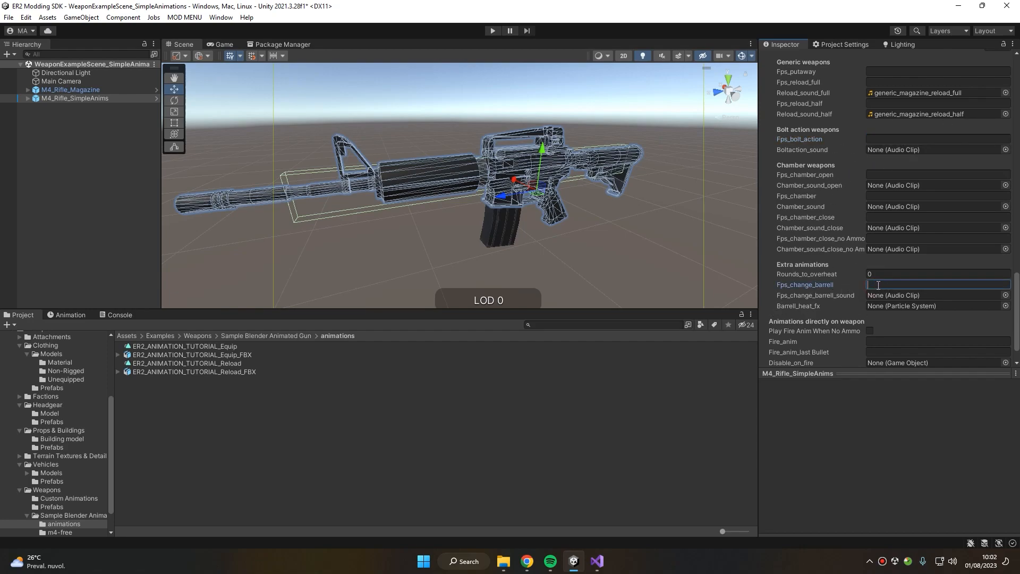
pyautogui.click(878, 273)
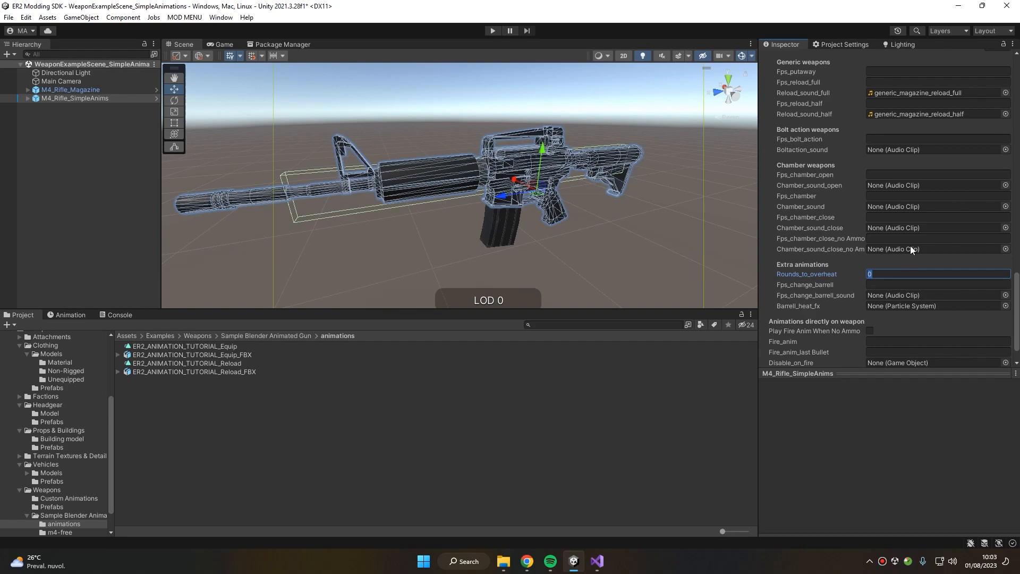
pyautogui.click(882, 275)
pyautogui.scroll(-2, 850, 277)
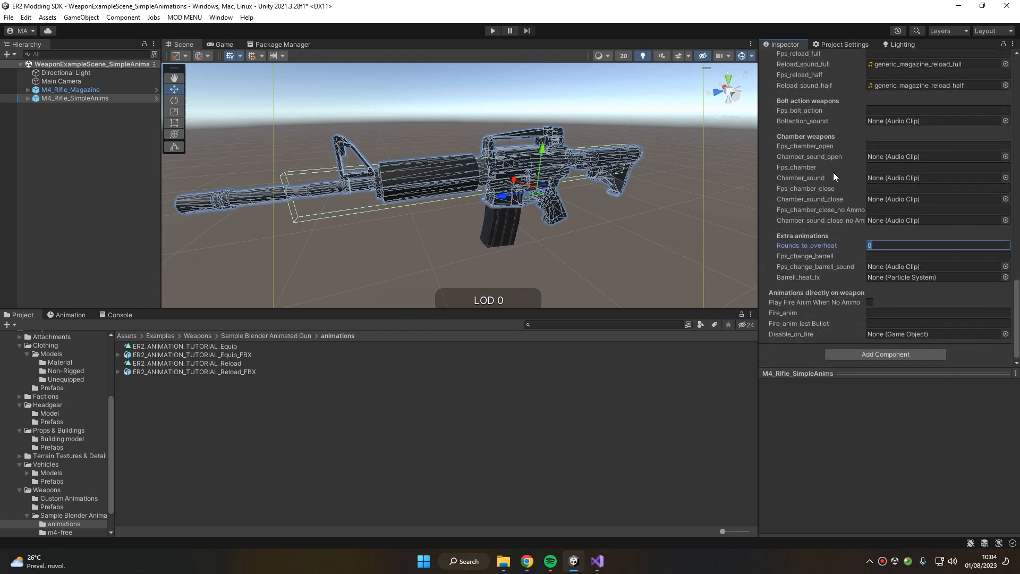
# Return to the rifle's FPS animation settings and open the Sample Blender Animated Gun folder in the project assets.
pyautogui.scroll(5, 850, 192)
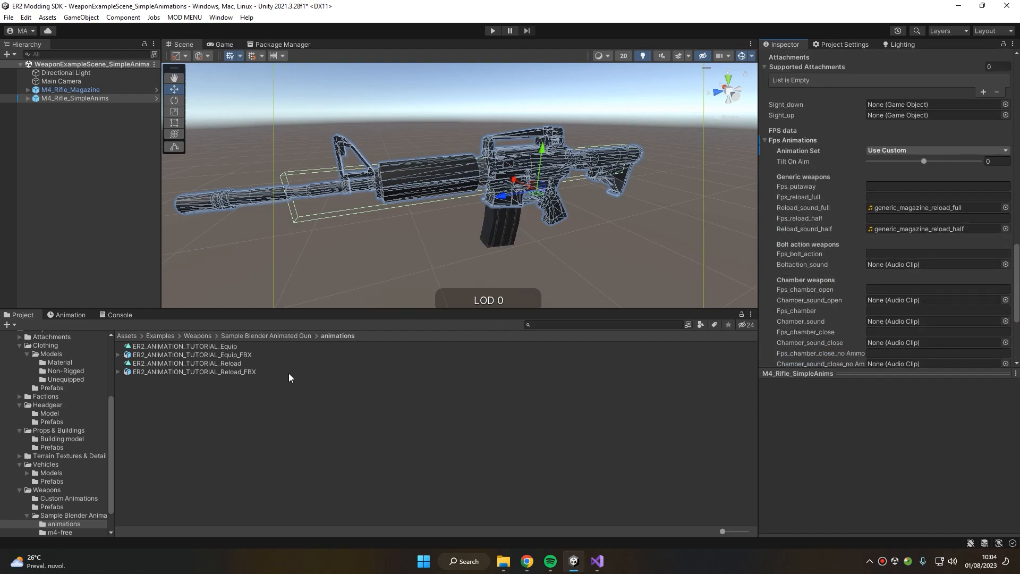
pyautogui.click(272, 336)
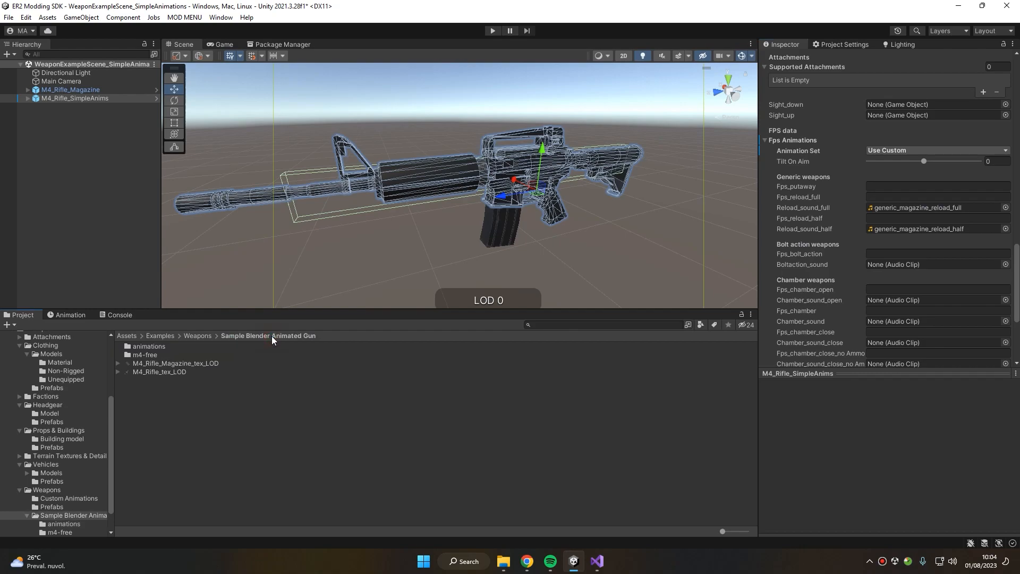
# Rename the animations folder in Sample Blender Animated Gun as animations_blender.
pyautogui.doubleClick(154, 346)
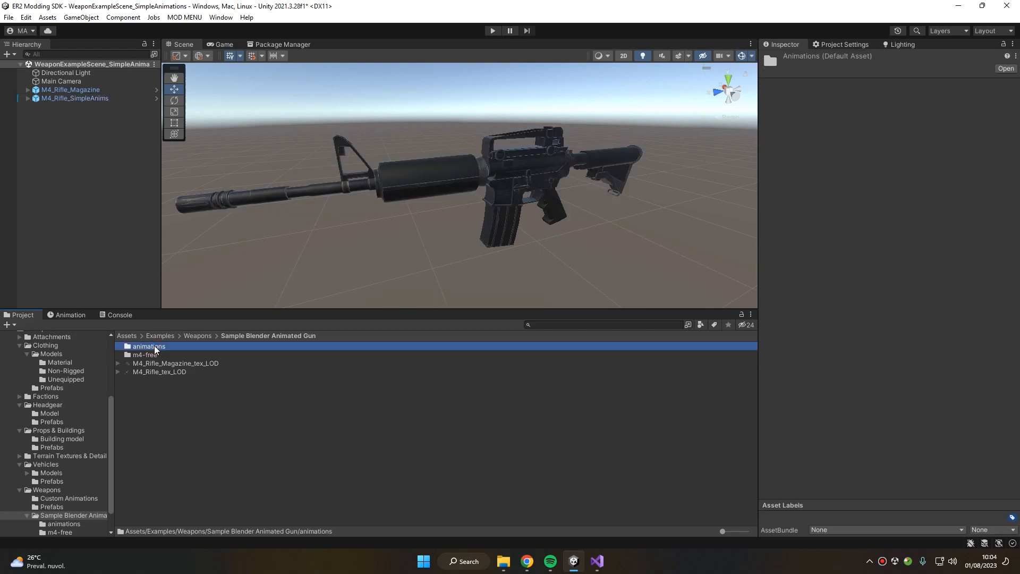
pyautogui.click(278, 335)
pyautogui.click(171, 349)
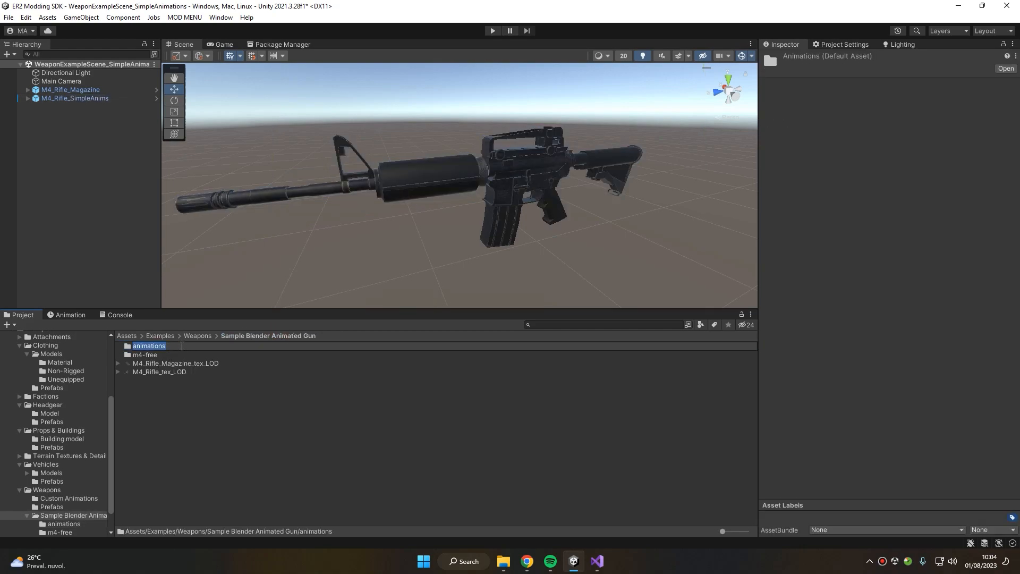
pyautogui.press('Right')
pyautogui.write('_blender')
pyautogui.press('Return')
# Create a new folder named animations_unity in the Sample Blender Animated Gun folder.
pyautogui.rightClick(173, 421)
pyautogui.moveTo(252, 124)
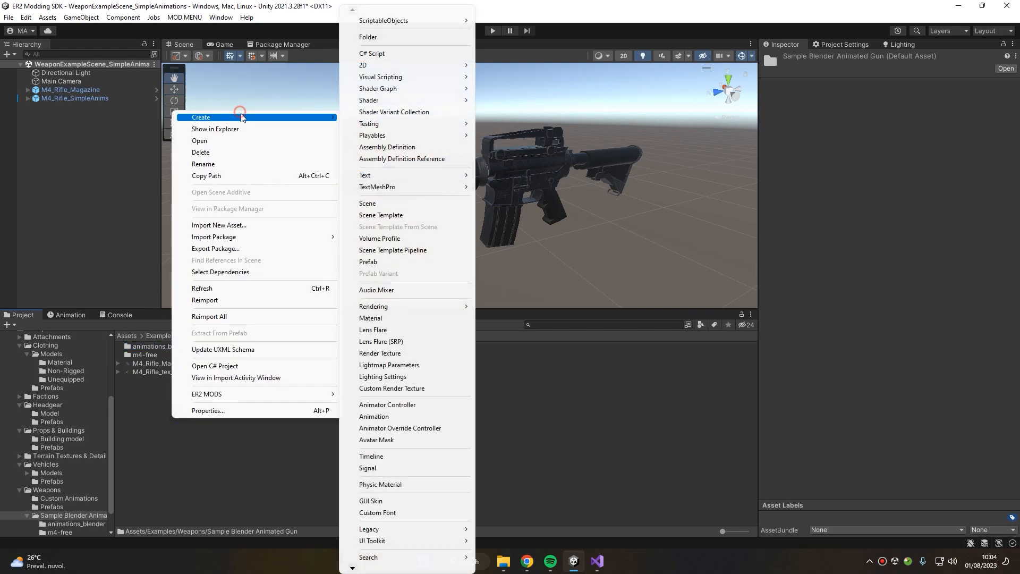
pyautogui.click(399, 45)
pyautogui.write('anim')
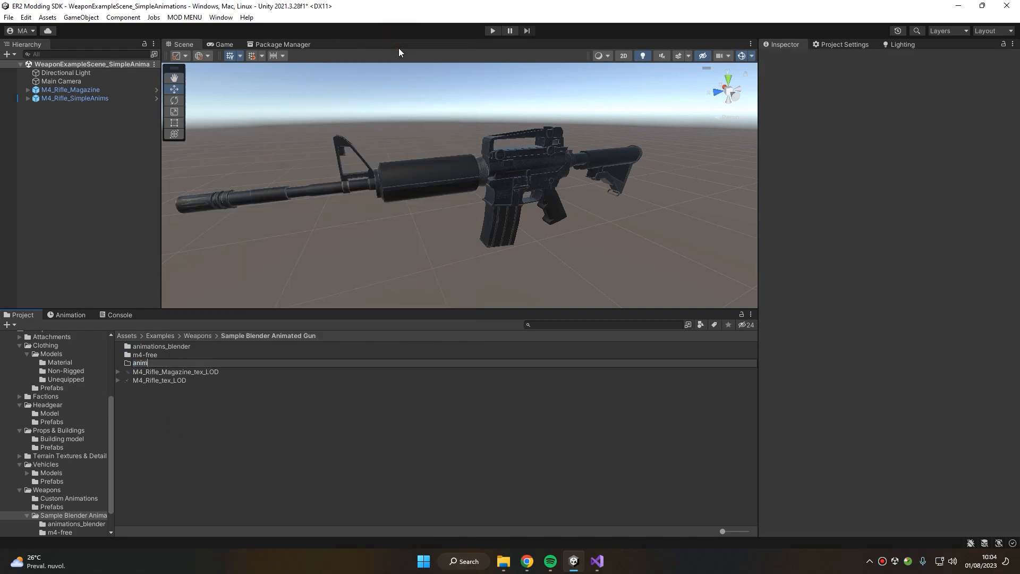
pyautogui.write('ations_unity')
pyautogui.press('Return')
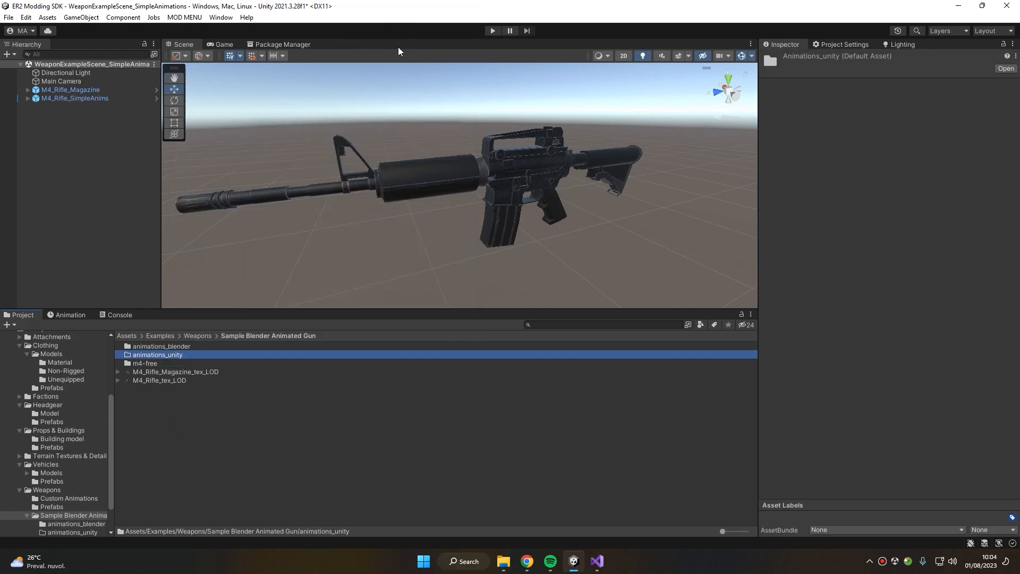
# Open the animations_unity folder.
pyautogui.click(181, 347)
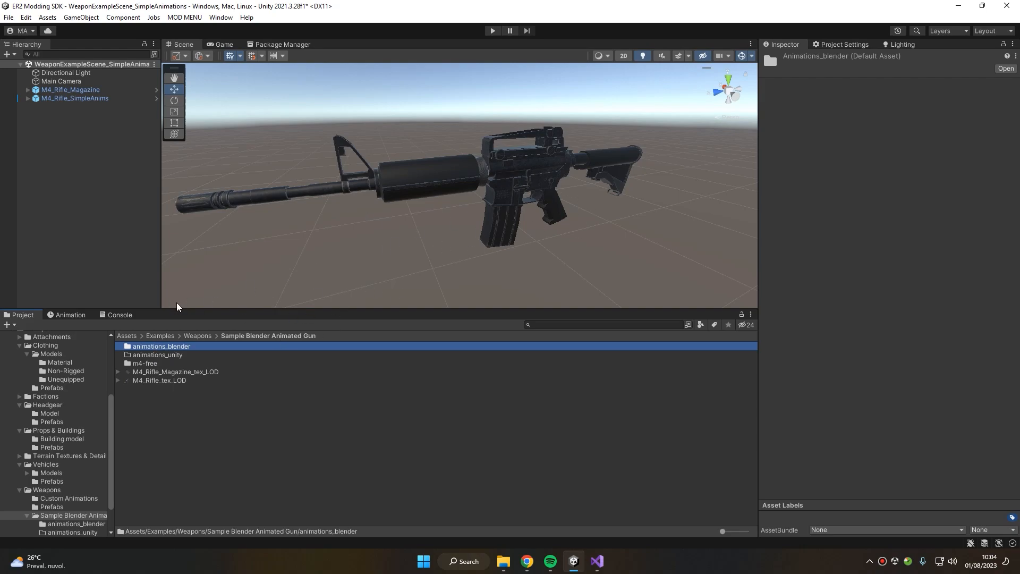
pyautogui.click(178, 356)
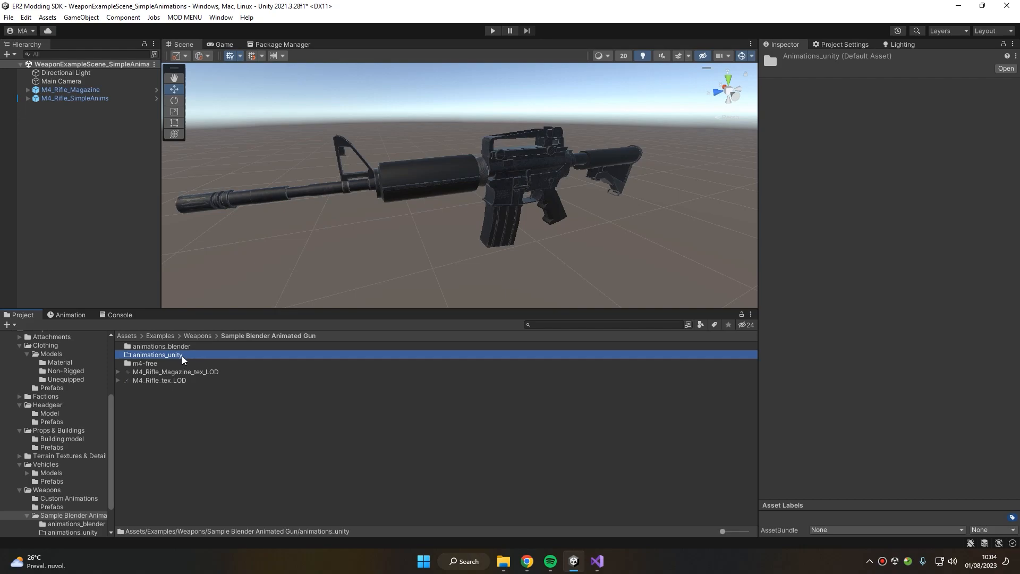
pyautogui.doubleClick(182, 360)
pyautogui.click(288, 335)
pyautogui.doubleClick(182, 356)
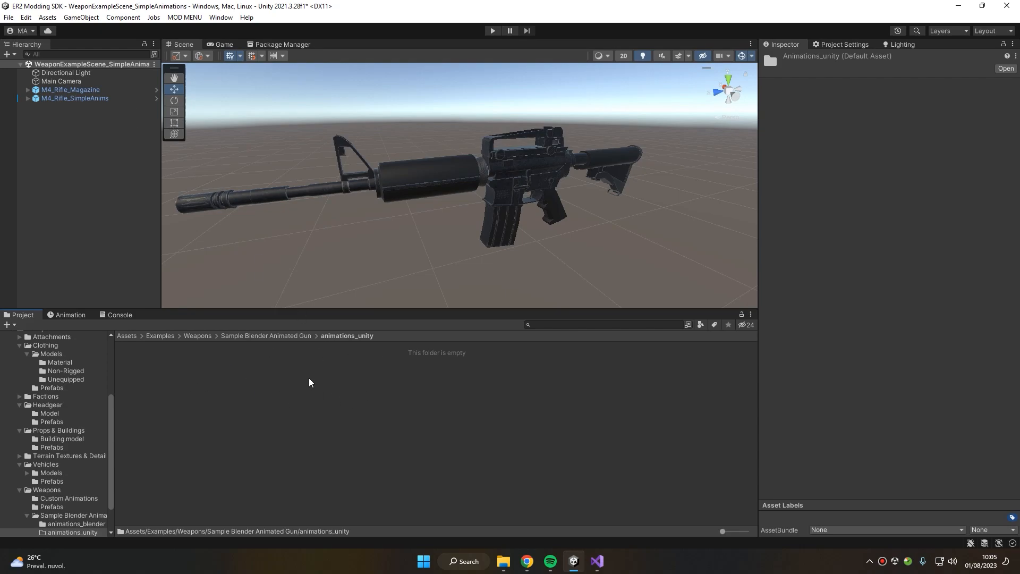
# Inspect the M4_Rifle_Magazine and M4_Rifle_SimpleAnims objects in the scene.
pyautogui.doubleClick(67, 91)
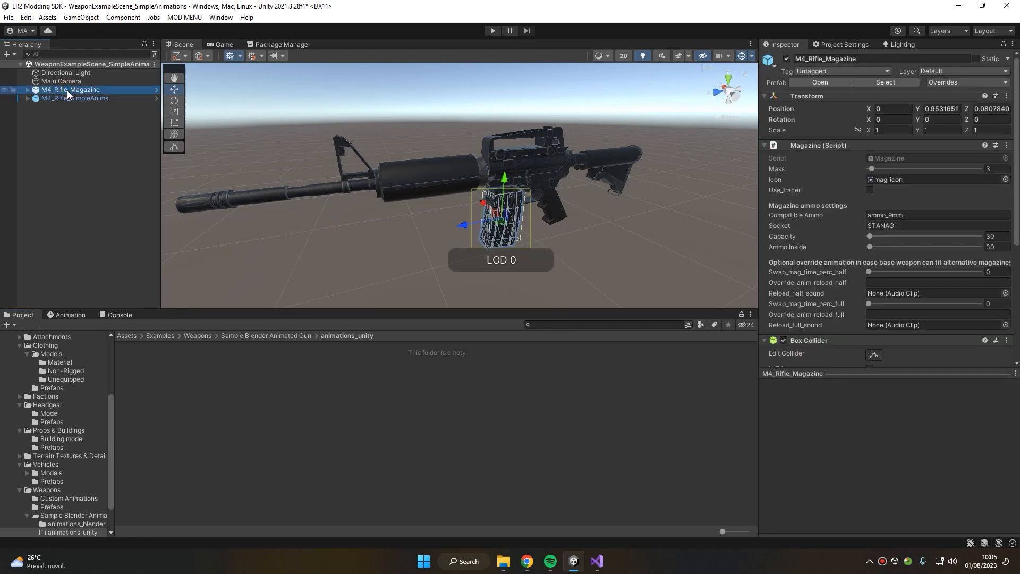
pyautogui.scroll(5, 476, 196)
pyautogui.scroll(-4, 581, 214)
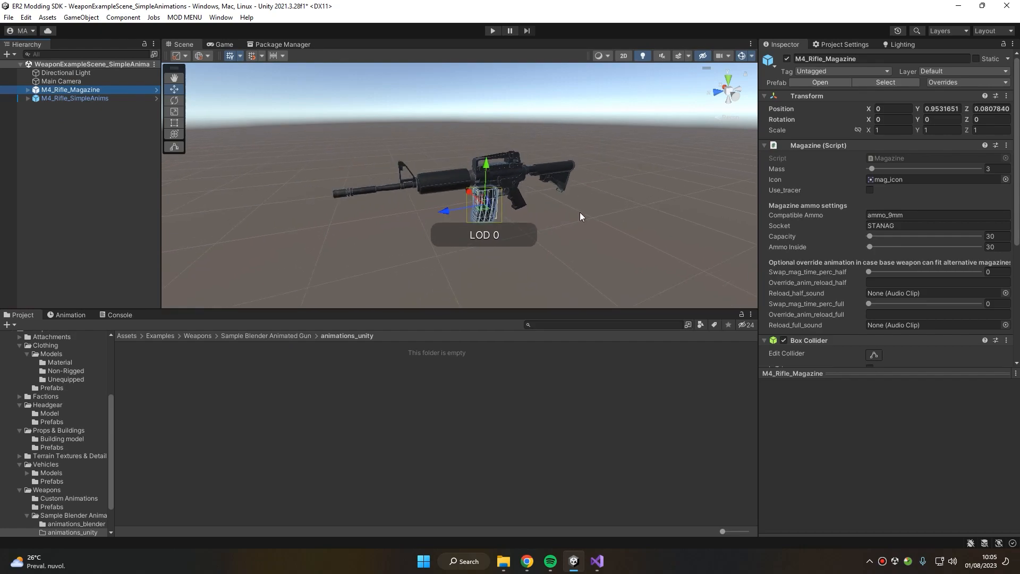
pyautogui.scroll(2, 513, 188)
pyautogui.click(85, 97)
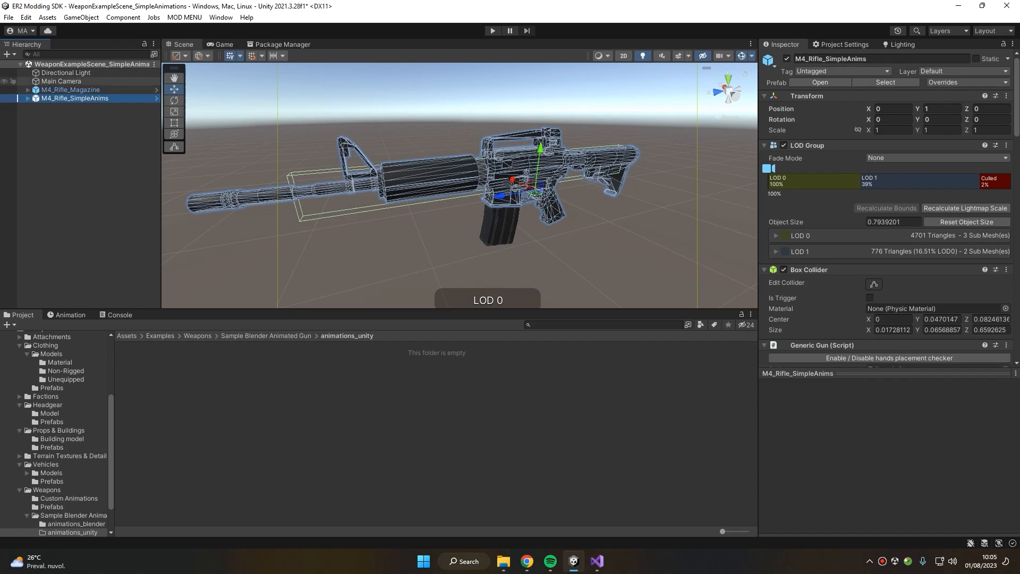
# Locate the M4_Rifle_SimpleAnims prefab in the project and examine the M4_Rifle prefab's Generic Gun settings.
pyautogui.click(853, 82)
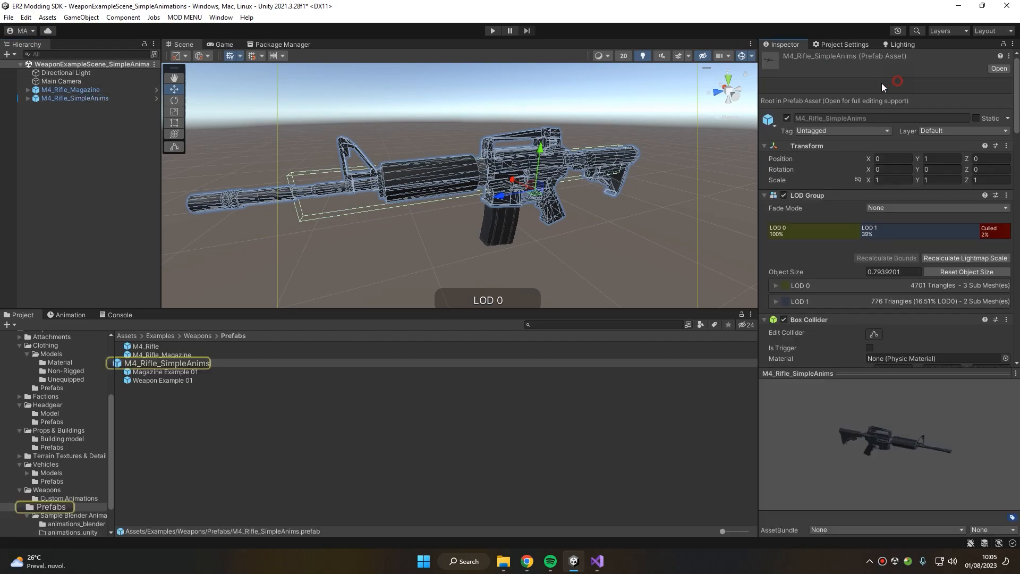
pyautogui.click(167, 366)
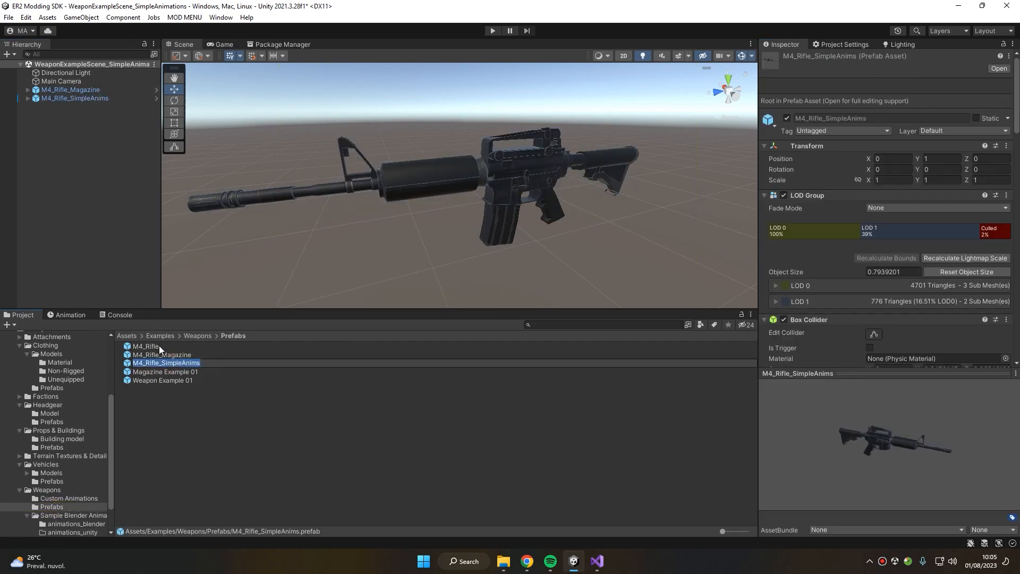
pyautogui.click(158, 345)
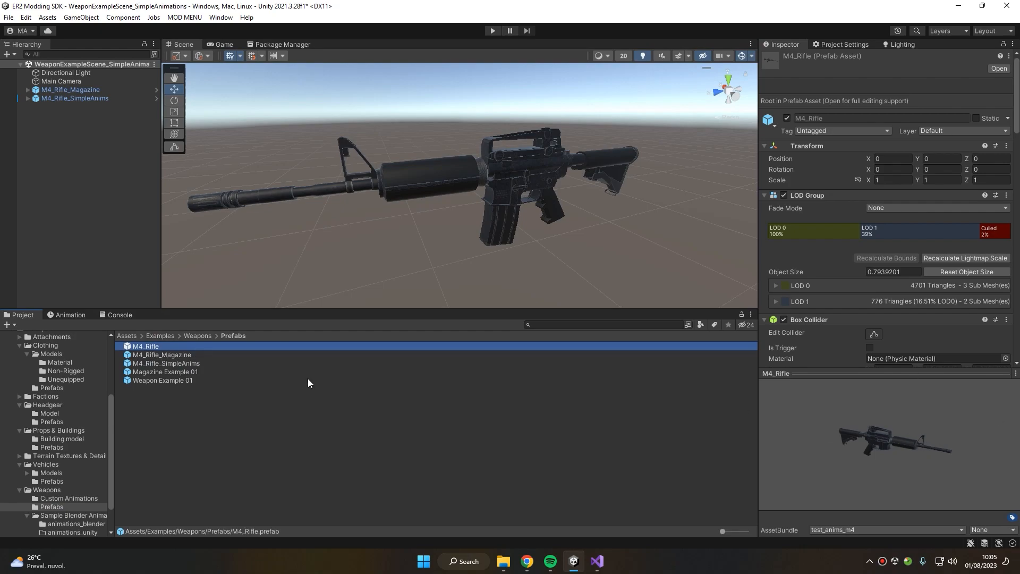
pyautogui.scroll(-7, 854, 296)
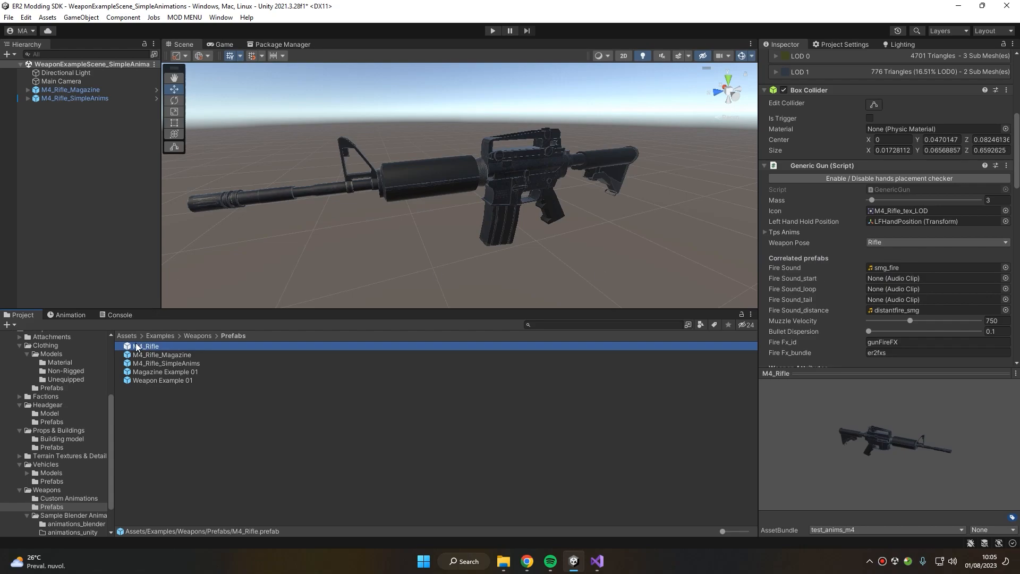
pyautogui.scroll(-8, 908, 271)
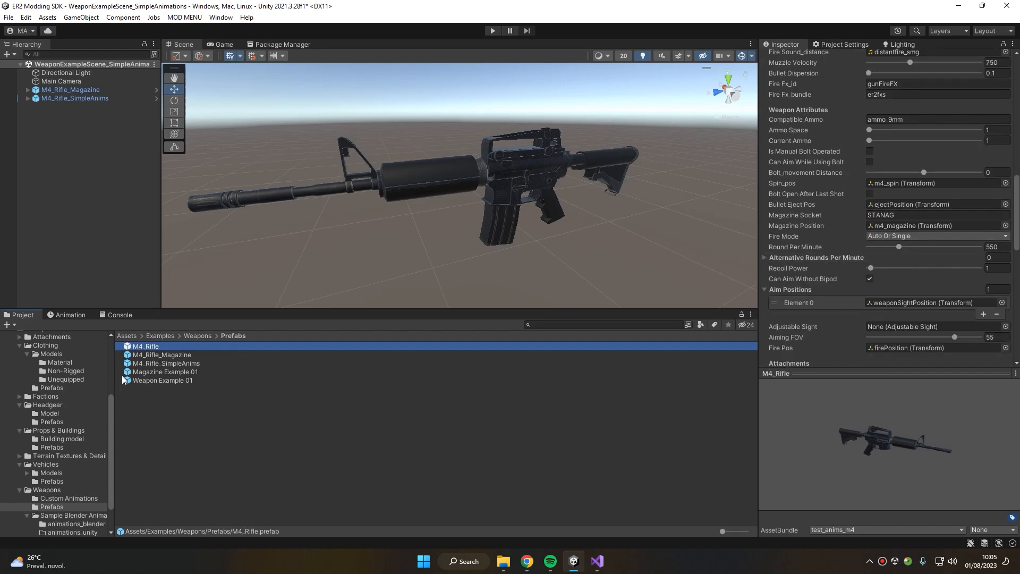
# Review the M4_Rifle_SimpleAnims and M4_Rifle_Magazine prefabs and the magazine's ammo and override animation settings.
pyautogui.click(142, 365)
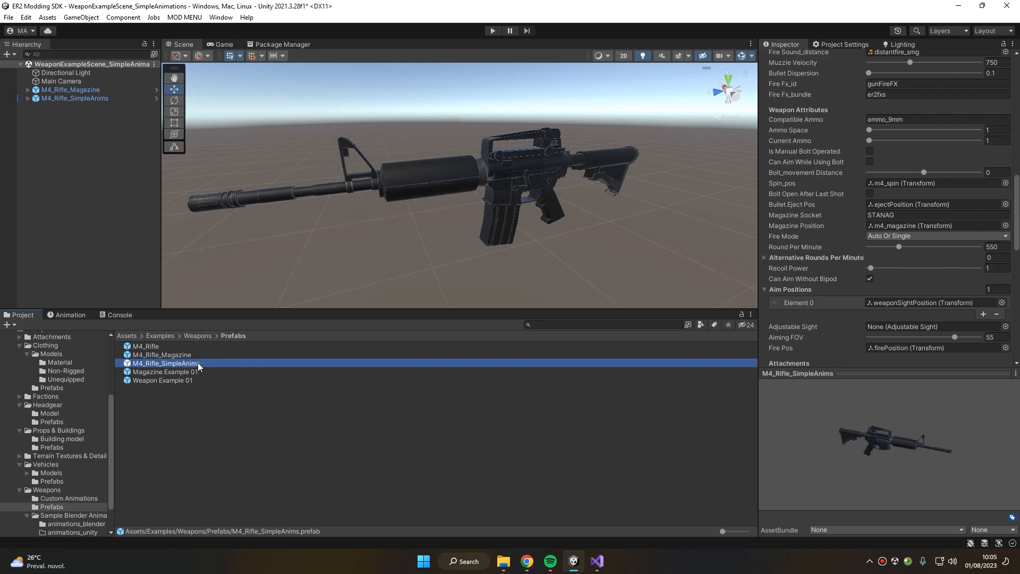
pyautogui.click(179, 355)
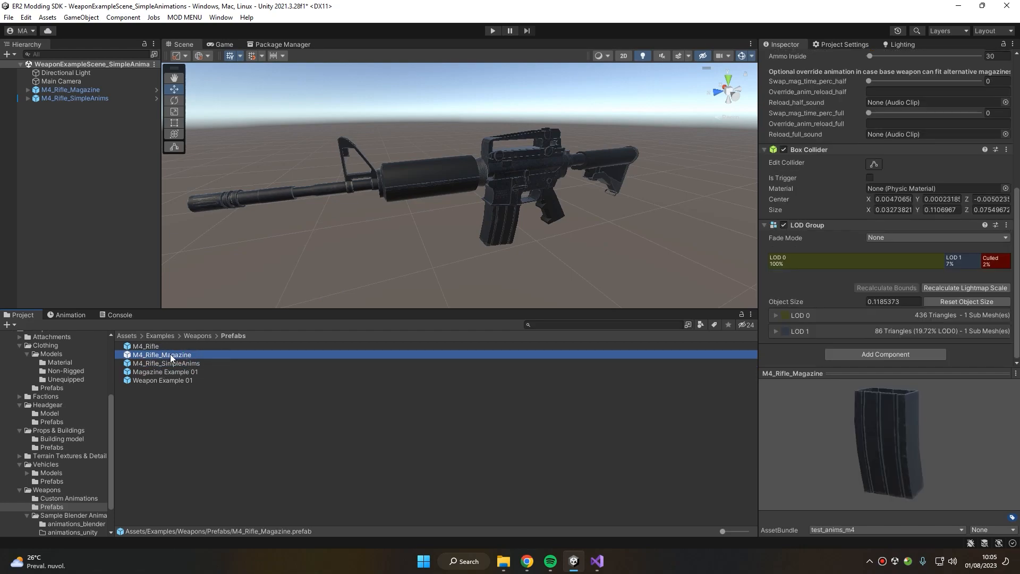
pyautogui.scroll(3, 975, 243)
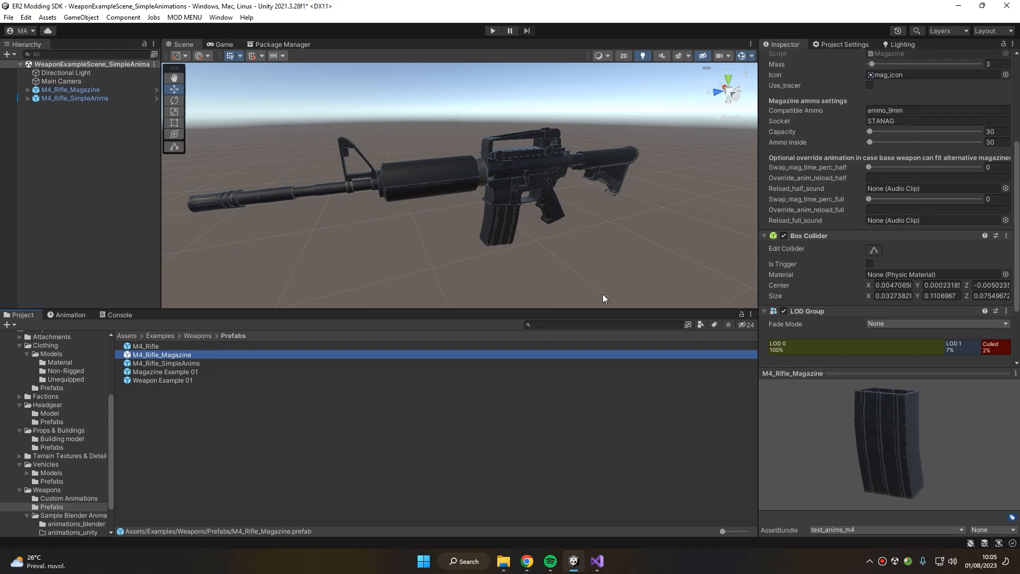
pyautogui.click(175, 364)
# Set up the animator for the M4_Rifle_Magazine and M4_Rifle_SimpleAnims scene objects with the ER2 MODS tools.
pyautogui.click(71, 90)
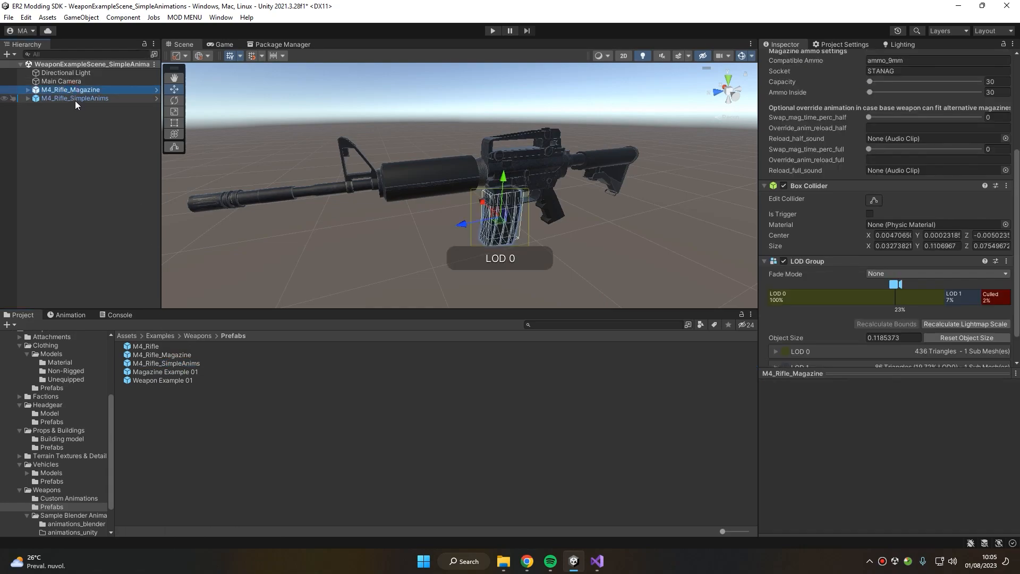
pyautogui.keyDown('ctrl'); pyautogui.click(73, 98); pyautogui.keyUp('ctrl')
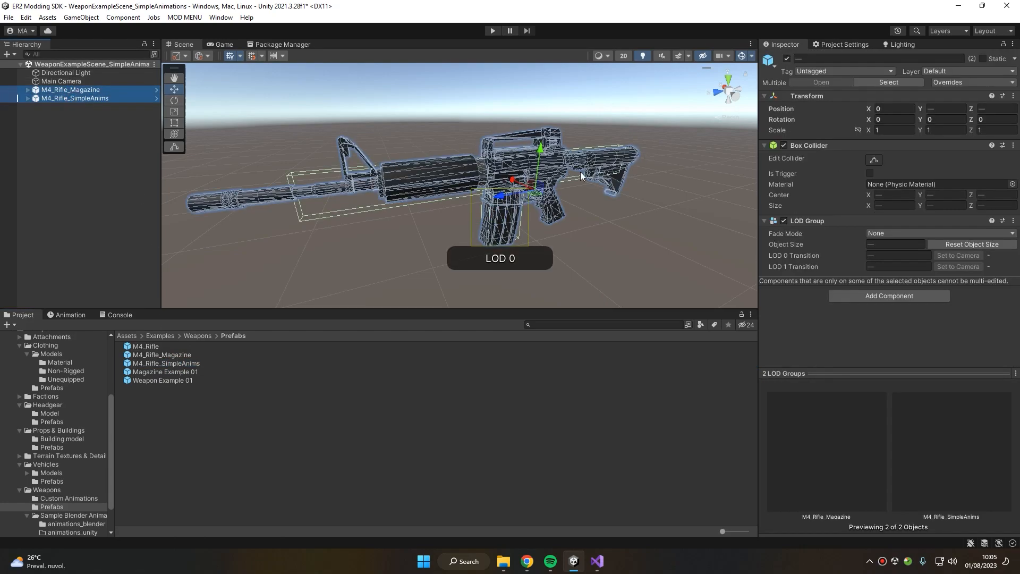
pyautogui.rightClick(66, 97)
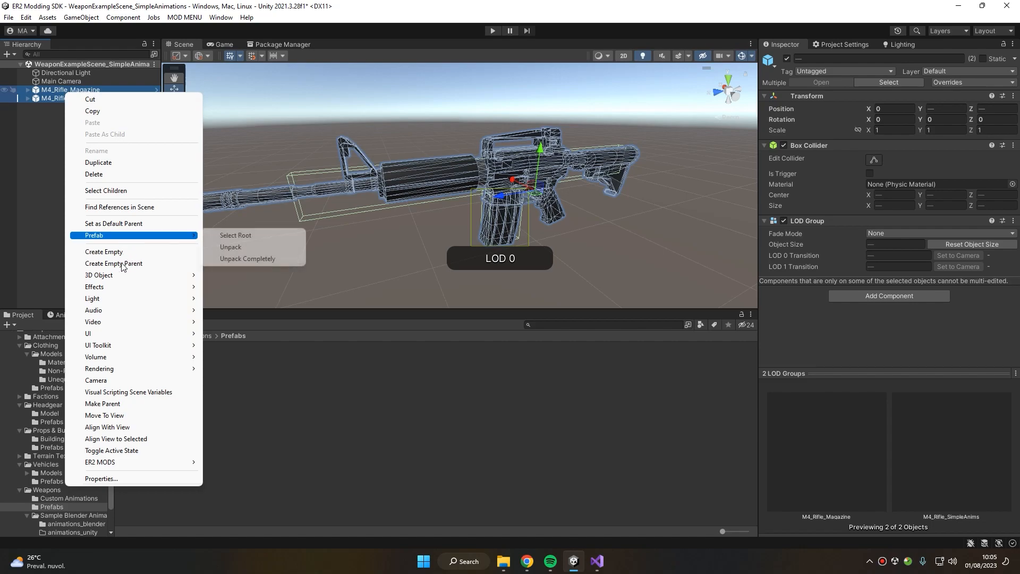
pyautogui.moveTo(113, 461)
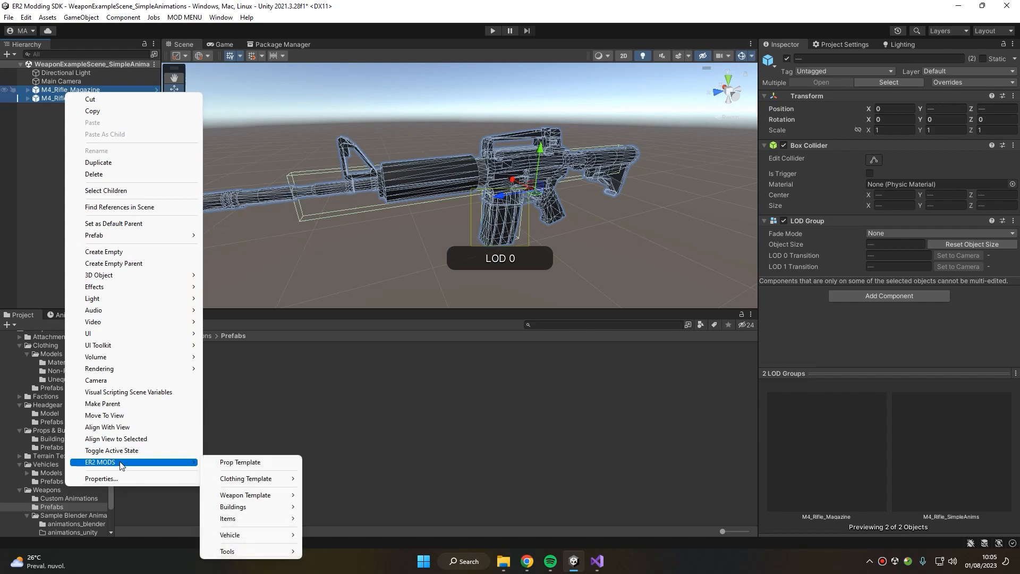
pyautogui.moveTo(271, 553)
pyautogui.click(340, 550)
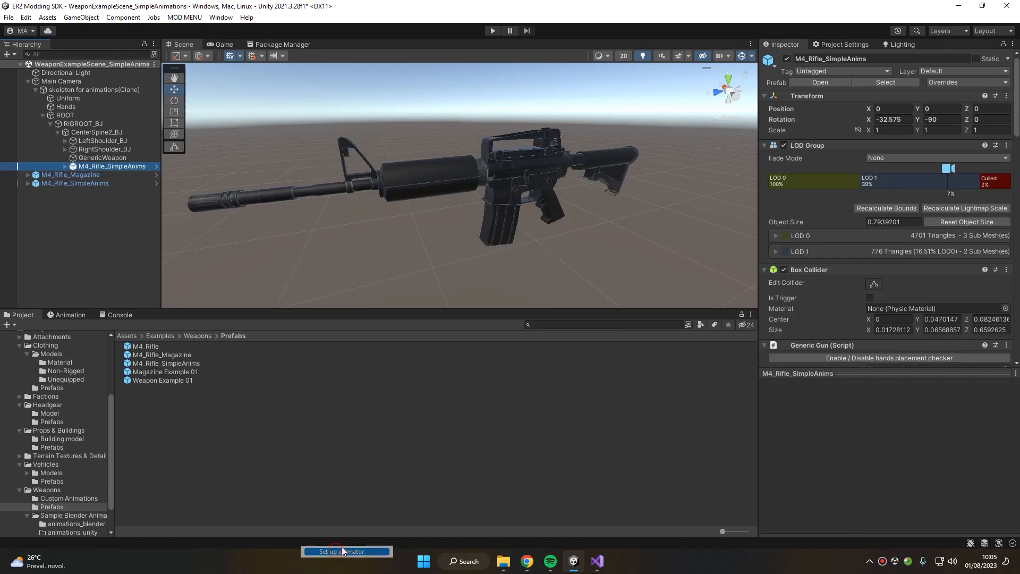
# Examine the rifle and arms of the animation skeleton from several angles and check its Animation view.
pyautogui.doubleClick(103, 166)
pyautogui.keyDown('alt'); pyautogui.moveTo(401, 183); pyautogui.dragTo(473, 210); pyautogui.keyUp('alt')
pyautogui.scroll(-4, 400, 229)
pyautogui.keyDown('alt'); pyautogui.moveTo(360, 199); pyautogui.dragTo(480, 174); pyautogui.keyUp('alt')
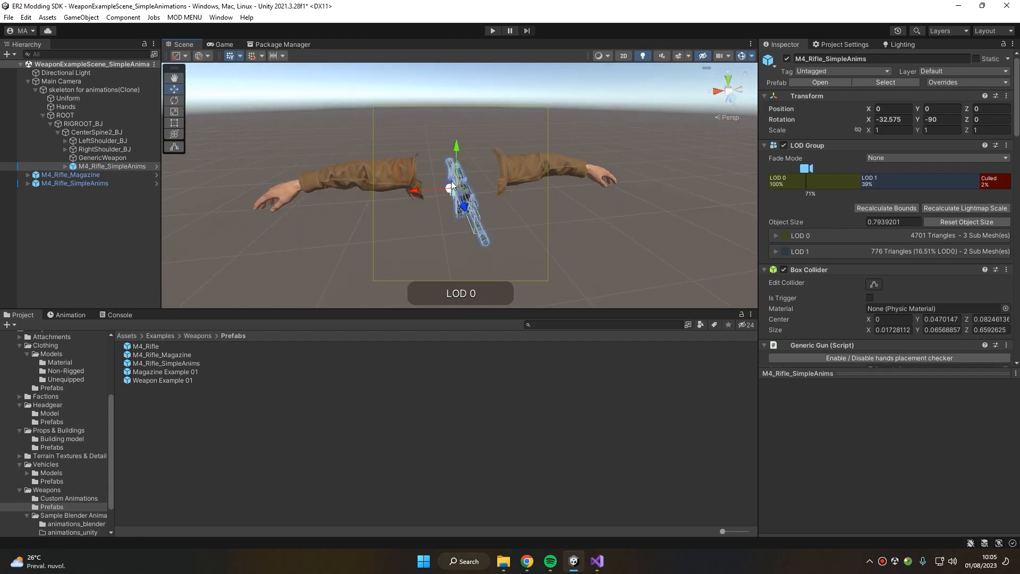
pyautogui.keyDown('alt'); pyautogui.moveTo(374, 188); pyautogui.dragTo(497, 191); pyautogui.keyUp('alt')
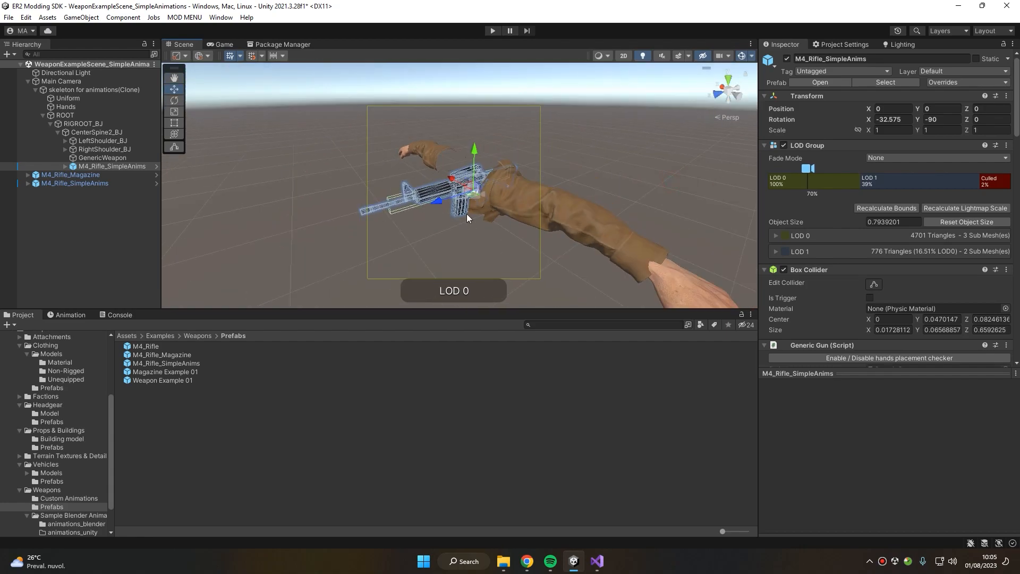
pyautogui.scroll(4, 528, 221)
pyautogui.keyDown('alt'); pyautogui.moveTo(527, 222); pyautogui.dragTo(476, 205); pyautogui.keyUp('alt')
pyautogui.scroll(-3, 476, 205)
pyautogui.moveTo(476, 205); pyautogui.dragTo(452, 189, button='middle')
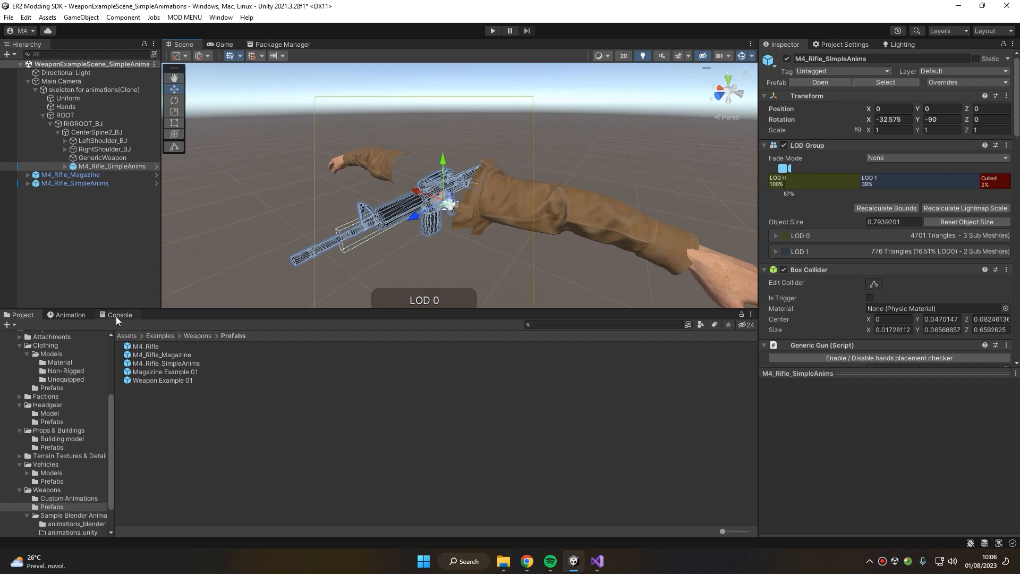
pyautogui.click(74, 315)
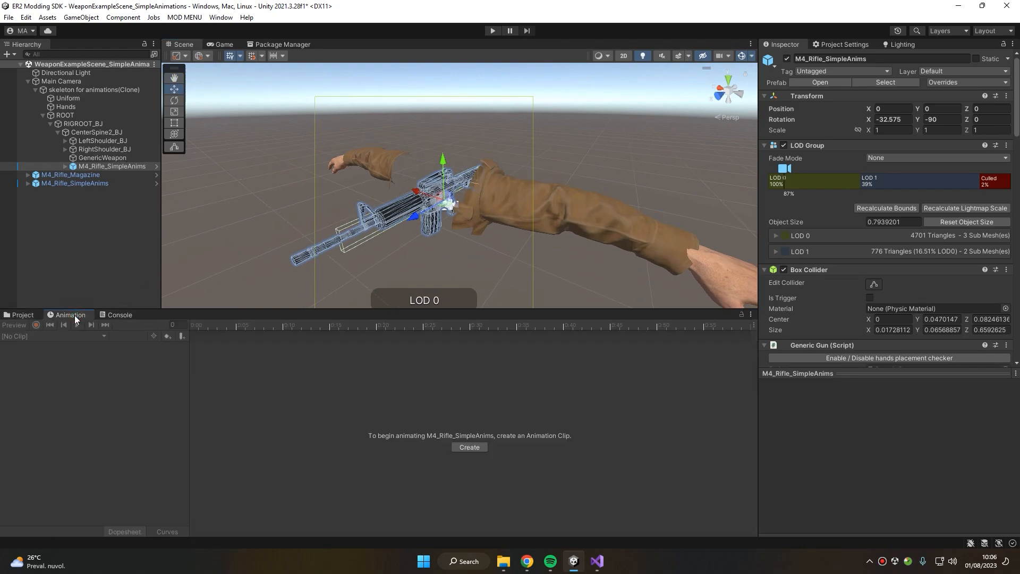
pyautogui.click(115, 314)
# Try rotating the RightShoulder_BJ and RightArm_BJ bones, undoing each rotation.
pyautogui.click(106, 149)
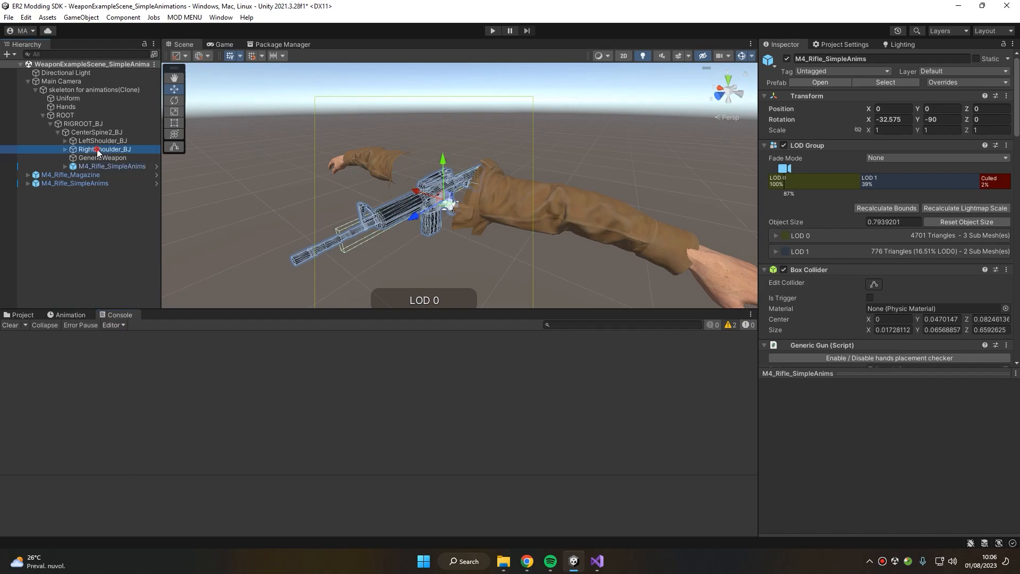
pyautogui.keyDown('alt'); pyautogui.moveTo(309, 214); pyautogui.dragTo(456, 209); pyautogui.keyUp('alt')
pyautogui.press('e')
pyautogui.hotkey('ctrl', 'z')
pyautogui.click(65, 150)
pyautogui.click(90, 159)
pyautogui.hotkey('ctrl', 'z')
# Try rotating the right forearm twist and RightHand_BJ bones, undoing each rotation.
pyautogui.click(73, 158)
pyautogui.click(80, 167)
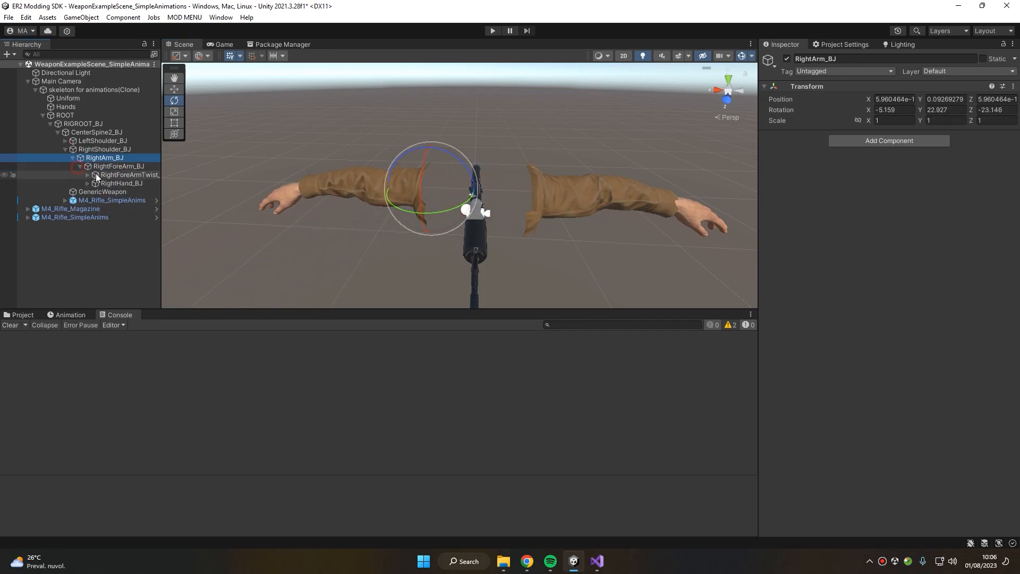
pyautogui.click(125, 175)
pyautogui.press('f')
pyautogui.moveTo(505, 192); pyautogui.dragTo(498, 193)
pyautogui.hotkey('ctrl', 'z')
pyautogui.click(133, 182)
pyautogui.moveTo(413, 192); pyautogui.dragTo(534, 198)
pyautogui.hotkey('ctrl', 'z')
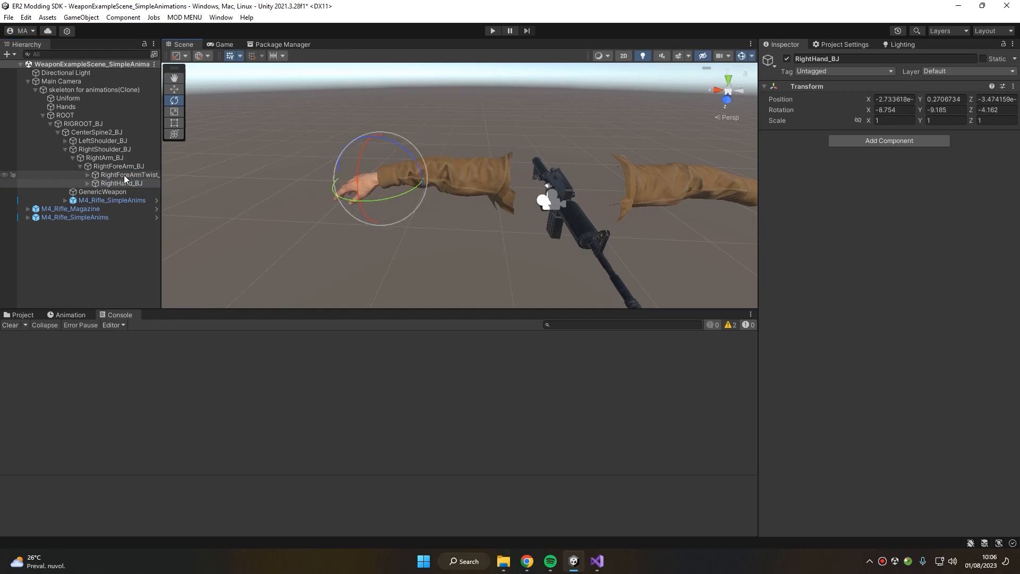
pyautogui.click(123, 175)
pyautogui.hotkey('ctrl', 'z')
# Try rotating the RightForeArm_BJ and RightPinkyFinger1_BJ bones, undoing each rotation.
pyautogui.click(123, 167)
pyautogui.moveTo(438, 196); pyautogui.dragTo(554, 200)
pyautogui.hotkey('ctrl', 'z')
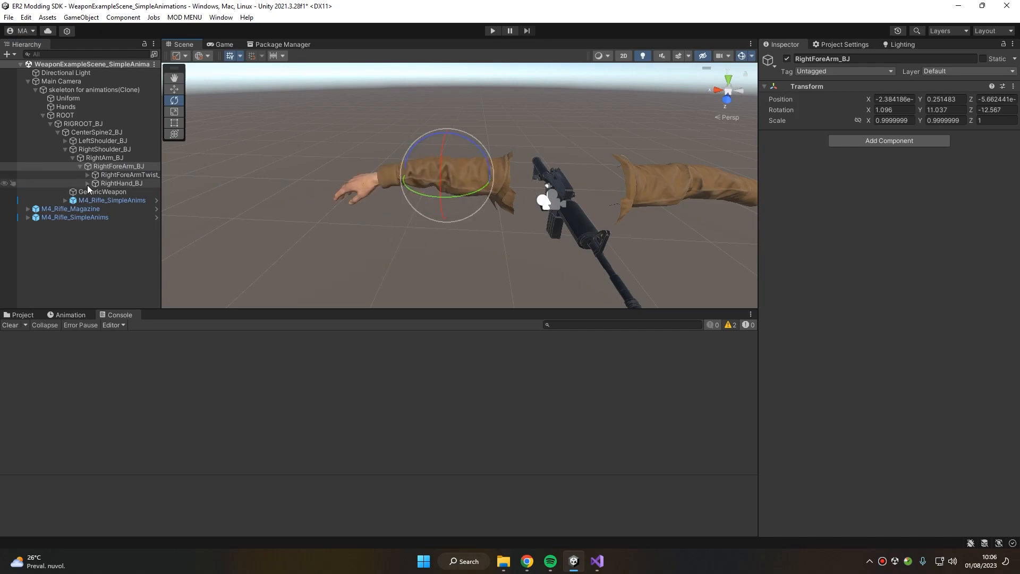
pyautogui.click(87, 183)
pyautogui.click(132, 208)
pyautogui.moveTo(367, 199); pyautogui.dragTo(404, 207)
pyautogui.hotkey('ctrl', 'z')
# Widen the scene hierarchy and delete the root-level M4_Rifle_Magazine and M4_Rifle_SimpleAnims objects, keeping the rifle inside the skeleton.
pyautogui.doubleClick(104, 242)
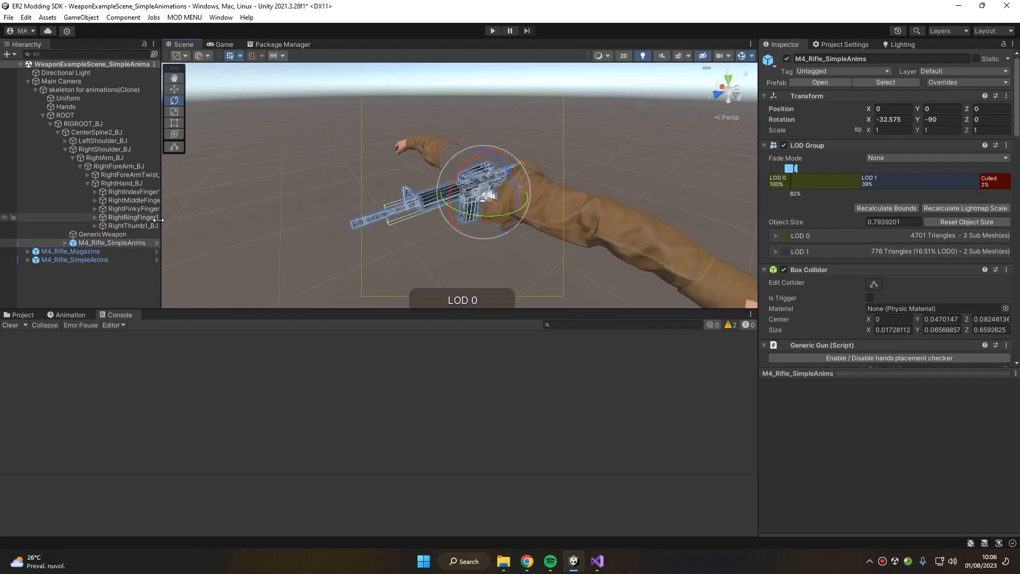
pyautogui.moveTo(161, 219); pyautogui.dragTo(249, 223)
pyautogui.click(43, 250)
pyautogui.keyDown('shift'); pyautogui.click(43, 259); pyautogui.keyUp('shift')
pyautogui.press('f')
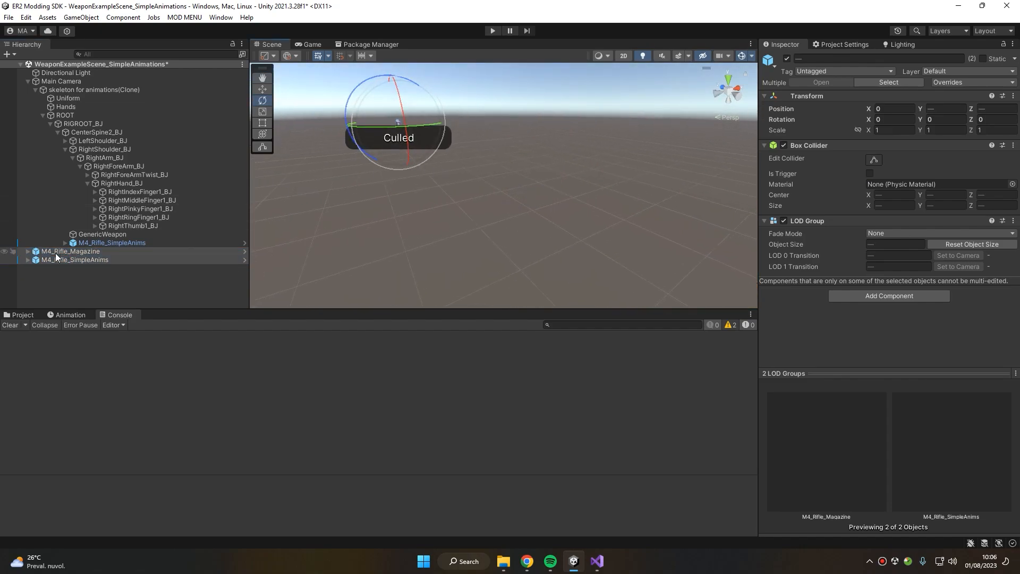
pyautogui.press('Delete')
pyautogui.moveTo(495, 186); pyautogui.dragTo(475, 163, button='right')
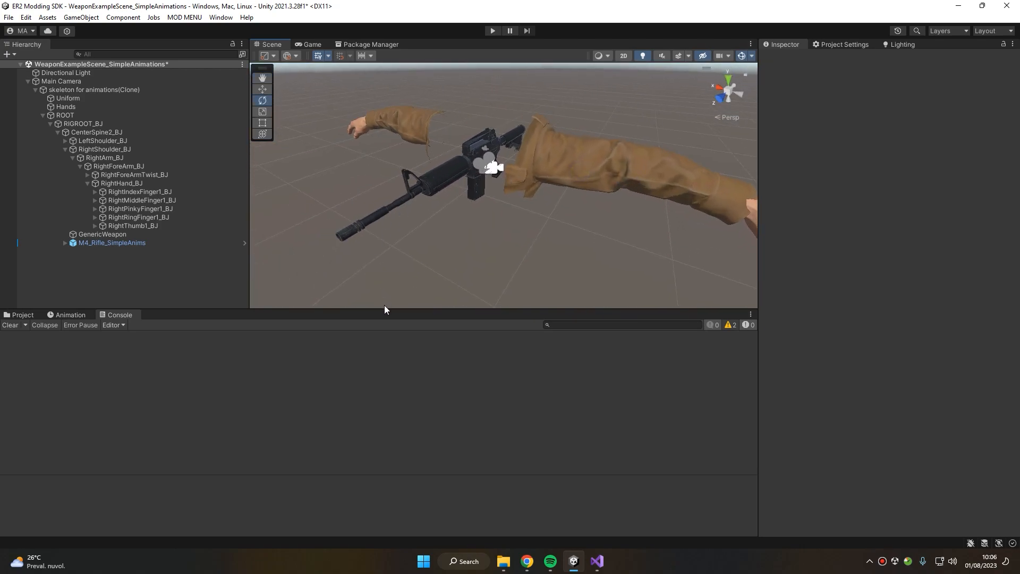
# Select the skeleton's ROOT object and show it in the Animation window, adjusting the height of the panel.
pyautogui.moveTo(386, 308); pyautogui.dragTo(366, 371)
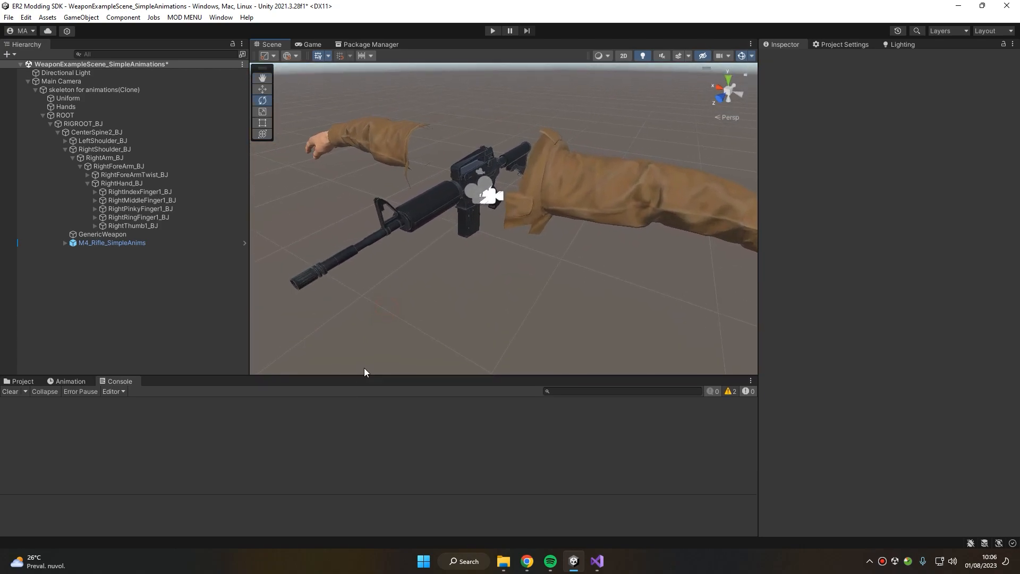
pyautogui.click(71, 115)
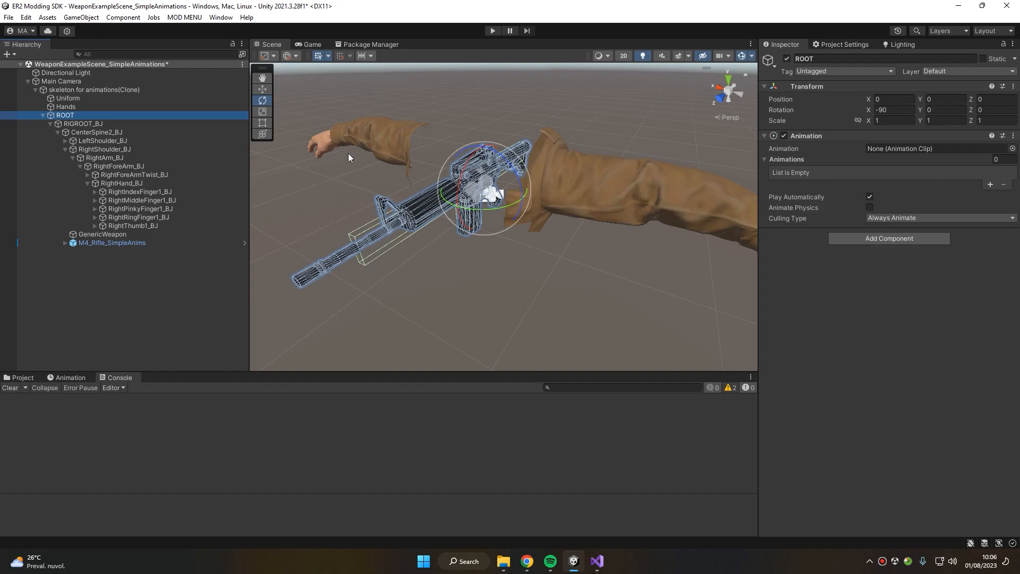
pyautogui.click(62, 378)
pyautogui.click(220, 18)
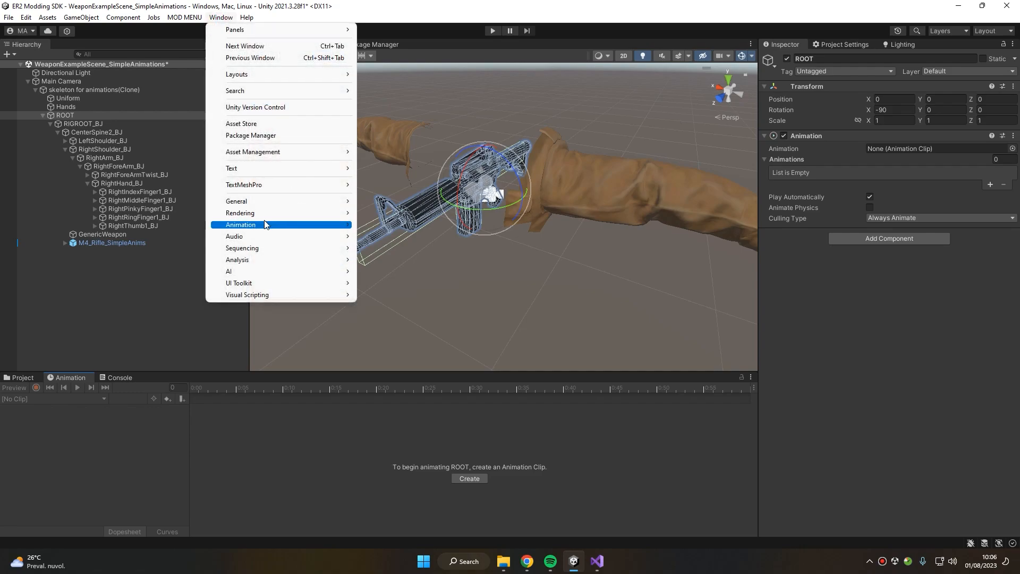
pyautogui.moveTo(307, 225)
pyautogui.click(419, 229)
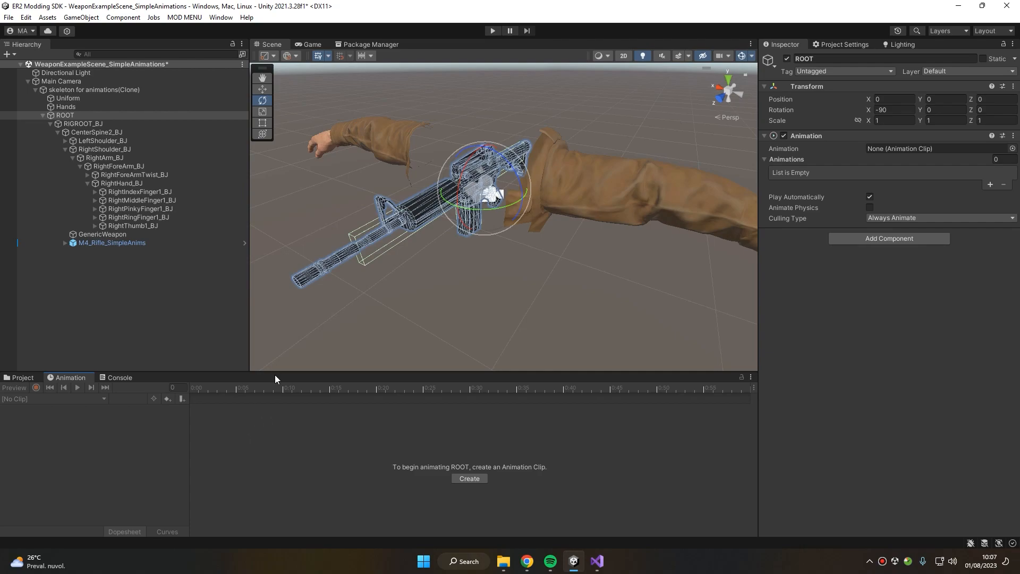
pyautogui.moveTo(275, 374); pyautogui.dragTo(282, 334)
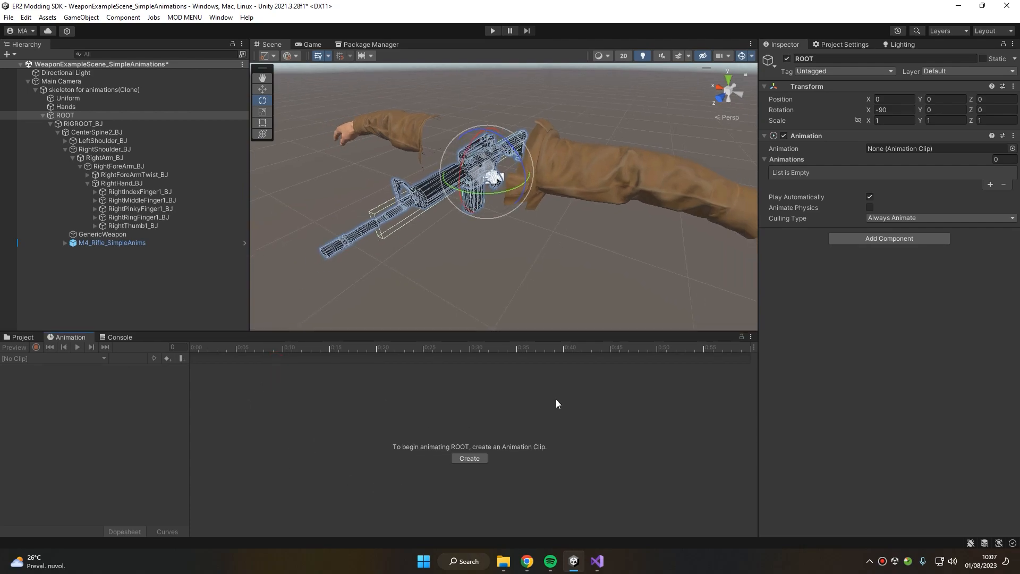
pyautogui.moveTo(370, 332); pyautogui.dragTo(373, 367)
pyautogui.scroll(-4, 540, 289)
pyautogui.moveTo(552, 260); pyautogui.dragTo(498, 250, button='middle')
pyautogui.scroll(-2, 498, 250)
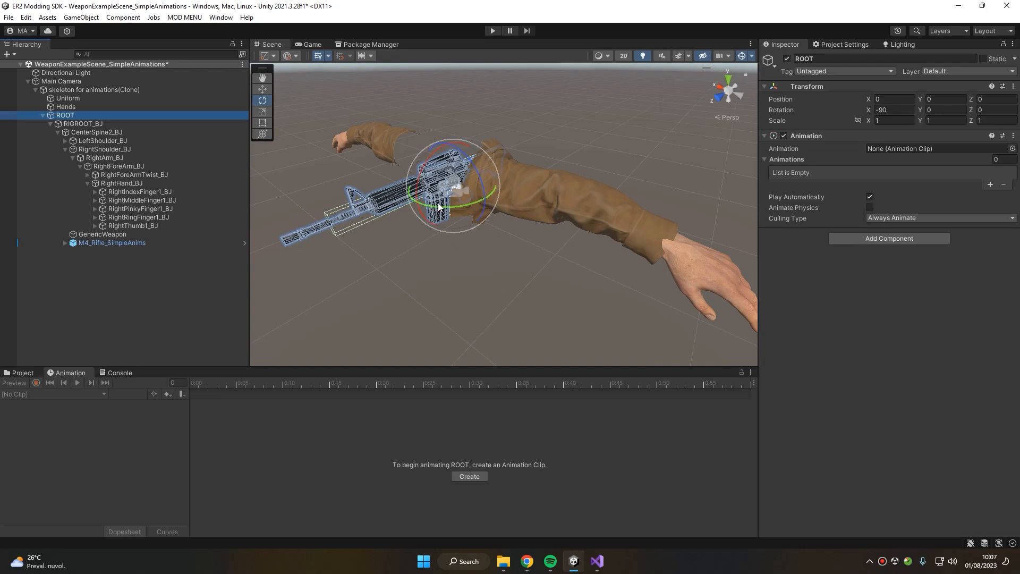
# Try rotating the RightIndexFinger1_BJ bone on the right hand, undoing the rotation.
pyautogui.click(154, 192)
pyautogui.moveTo(399, 182); pyautogui.dragTo(494, 214, button='middle')
pyautogui.moveTo(405, 186); pyautogui.dragTo(484, 205, button='right')
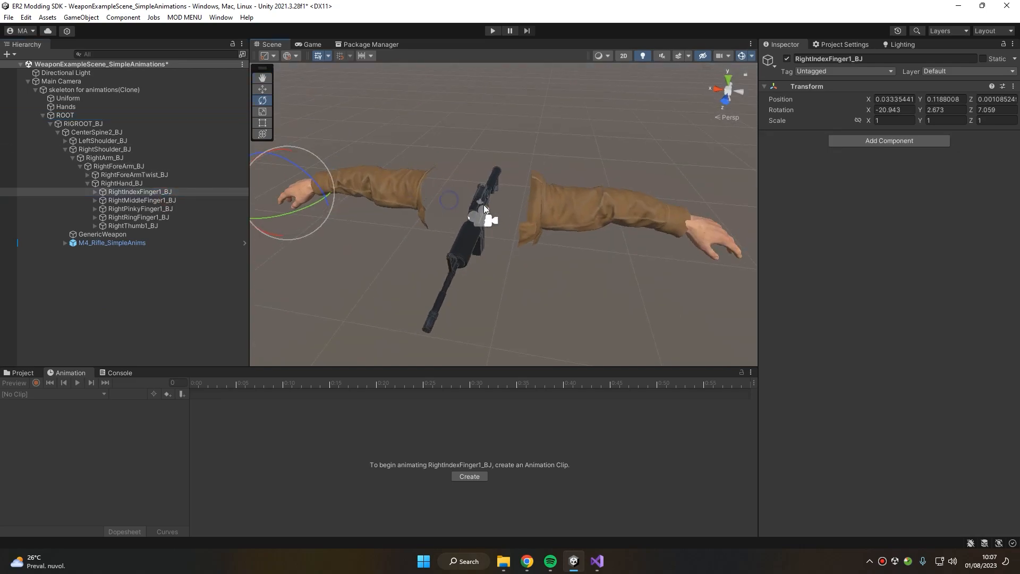
pyautogui.keyDown('alt'); pyautogui.moveTo(403, 193); pyautogui.dragTo(533, 139); pyautogui.keyUp('alt')
pyautogui.moveTo(393, 218); pyautogui.dragTo(555, 159, button='middle')
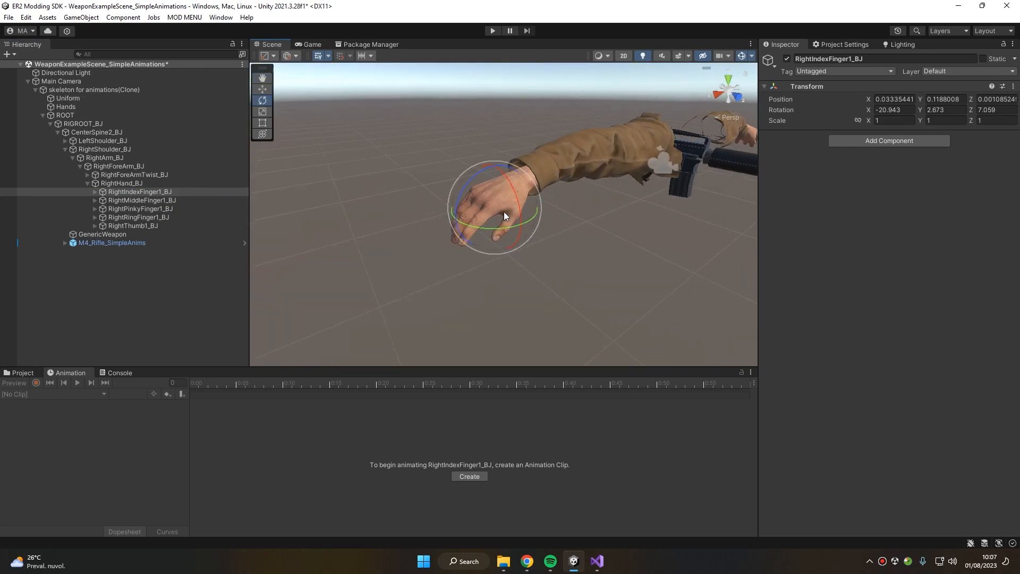
pyautogui.scroll(3, 503, 212)
pyautogui.keyDown('alt'); pyautogui.moveTo(469, 192); pyautogui.dragTo(594, 221); pyautogui.keyUp('alt')
pyautogui.moveTo(532, 207); pyautogui.dragTo(388, 210)
pyautogui.hotkey('ctrl', 'z')
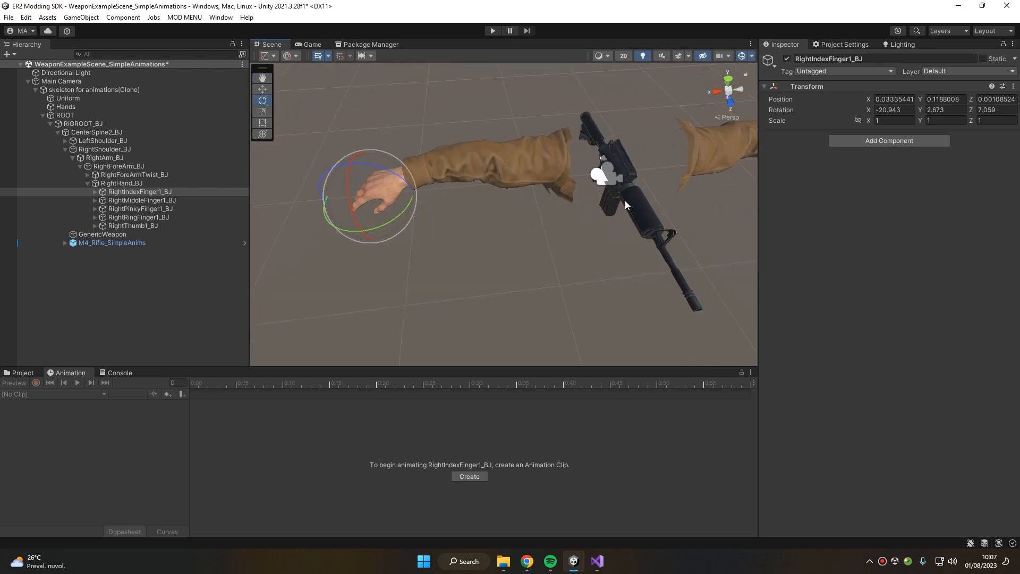
# Look over both arms and the rifle, and bring up ROOT in the Animation window again.
pyautogui.keyDown('alt'); pyautogui.moveTo(629, 198); pyautogui.dragTo(487, 177); pyautogui.keyUp('alt')
pyautogui.keyDown('alt'); pyautogui.moveTo(696, 187); pyautogui.dragTo(462, 189); pyautogui.keyUp('alt')
pyautogui.keyDown('alt'); pyautogui.moveTo(603, 189); pyautogui.dragTo(372, 223); pyautogui.keyUp('alt')
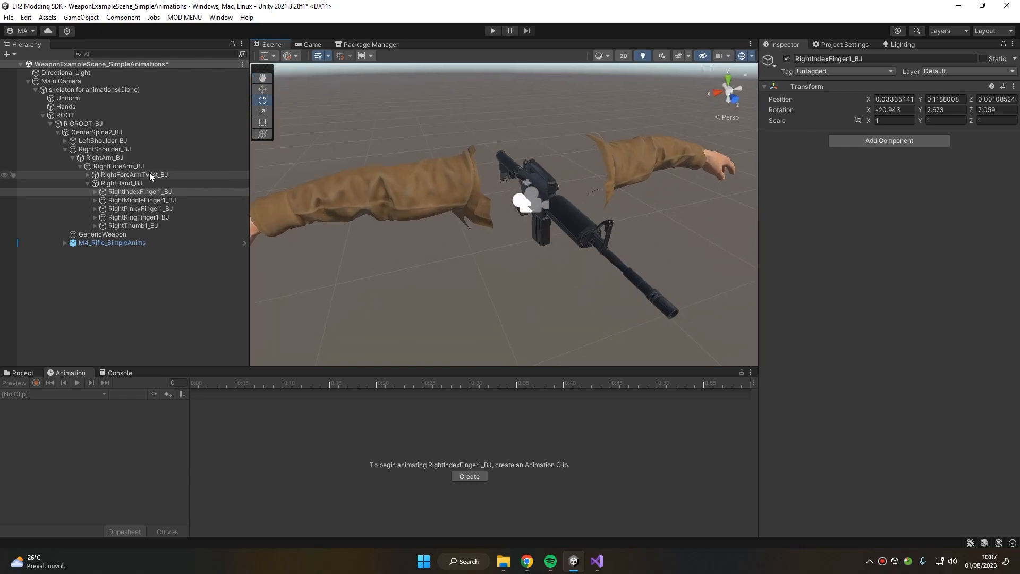
pyautogui.click(112, 372)
pyautogui.click(37, 372)
pyautogui.click(68, 372)
pyautogui.click(74, 115)
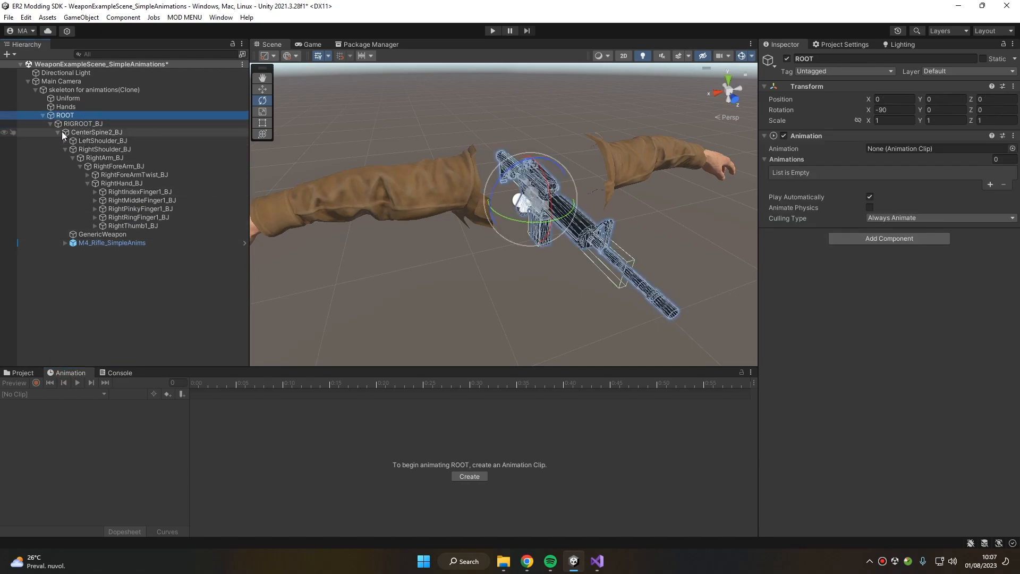
# Try moving the CenterSpine2_BJ bone, undoing the move.
pyautogui.click(91, 130)
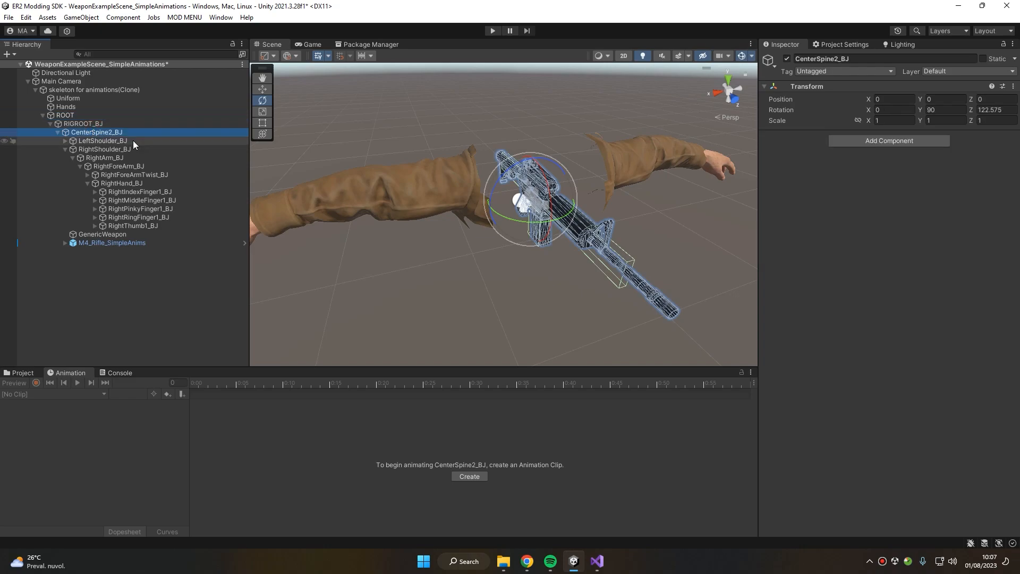
pyautogui.keyDown('alt'); pyautogui.moveTo(452, 194); pyautogui.dragTo(489, 227); pyautogui.keyUp('alt')
pyautogui.press('w')
pyautogui.hotkey('ctrl', 'z')
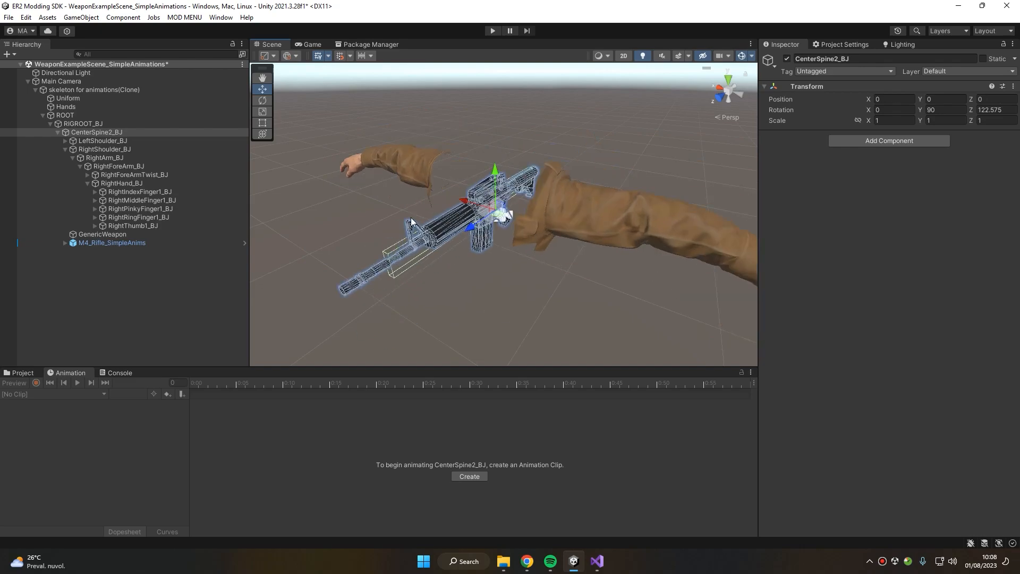
# Dock the Game view beside the Scene view and resize the neighbouring panels to fit both views.
pyautogui.click(311, 44)
pyautogui.moveTo(298, 43); pyautogui.dragTo(660, 158)
pyautogui.moveTo(589, 173); pyautogui.dragTo(463, 184)
pyautogui.moveTo(758, 229); pyautogui.dragTo(822, 230)
pyautogui.click(731, 231)
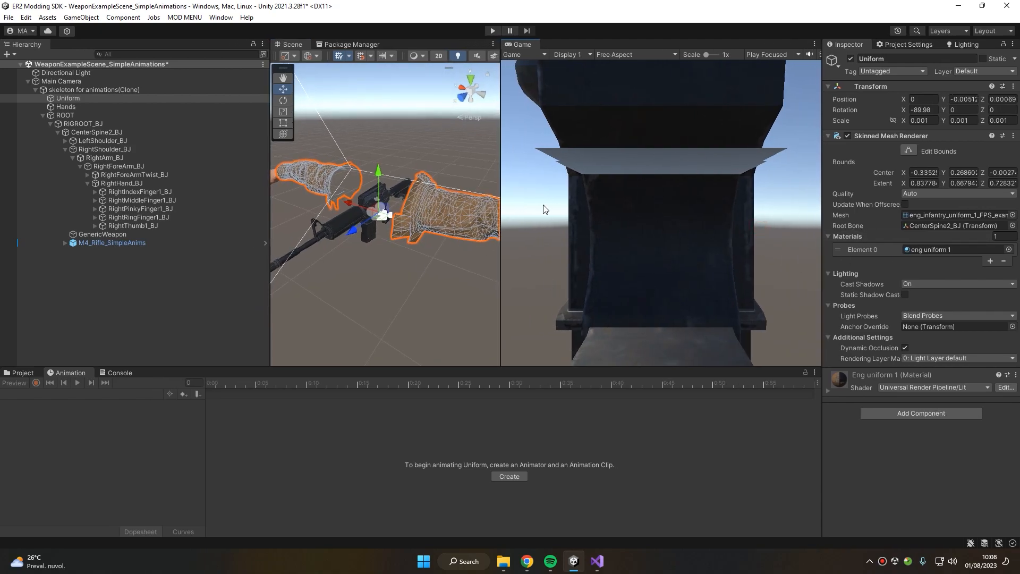
pyautogui.moveTo(269, 273); pyautogui.dragTo(230, 282)
# Examine the ROOT, RIGROOT_BJ and CenterSpine2_BJ objects at the top of the skeleton hierarchy.
pyautogui.click(96, 100)
pyautogui.click(88, 133)
pyautogui.moveTo(365, 213); pyautogui.dragTo(372, 192)
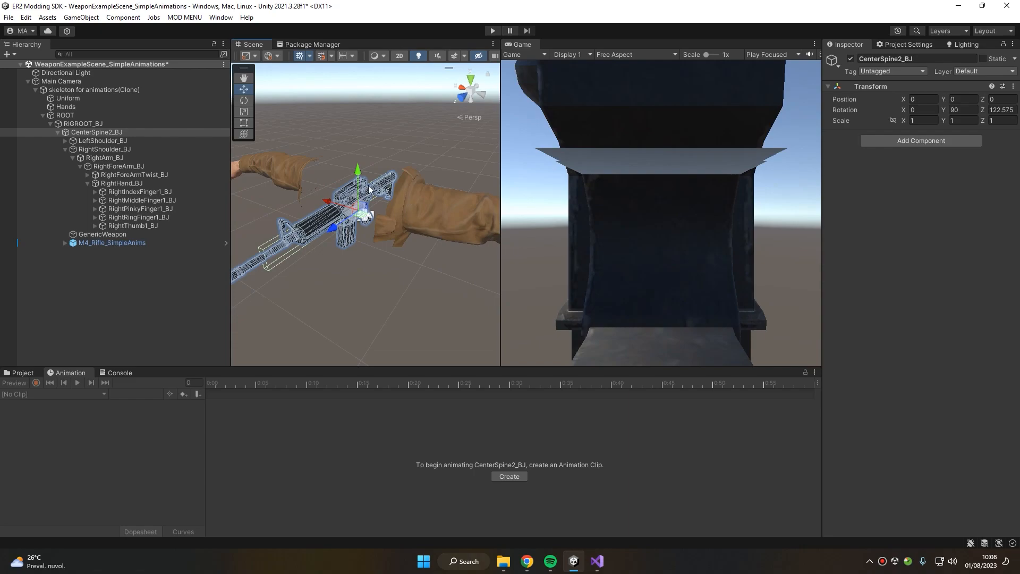
pyautogui.click(94, 123)
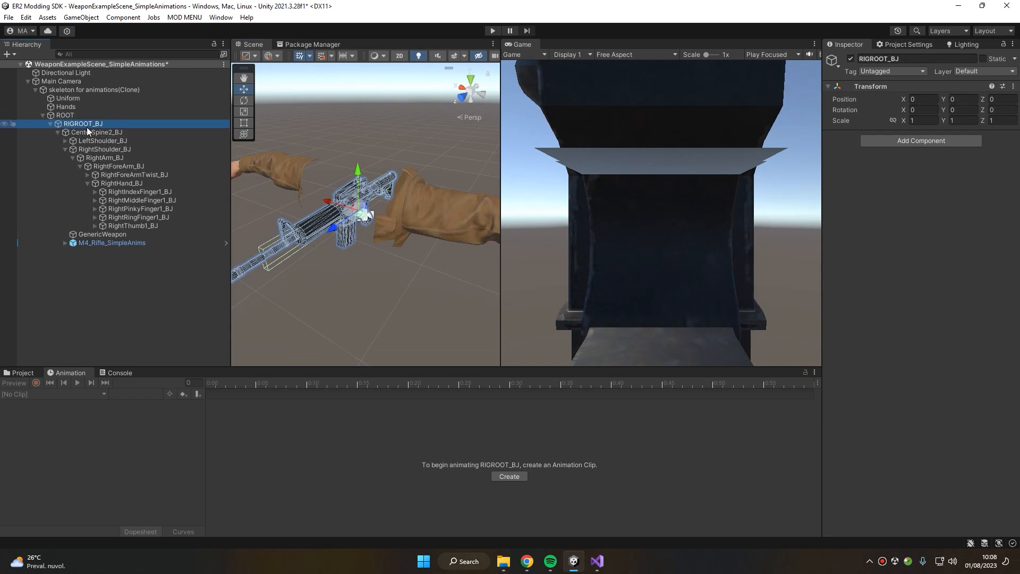
pyautogui.click(79, 116)
pyautogui.click(79, 121)
pyautogui.click(78, 117)
pyautogui.click(79, 122)
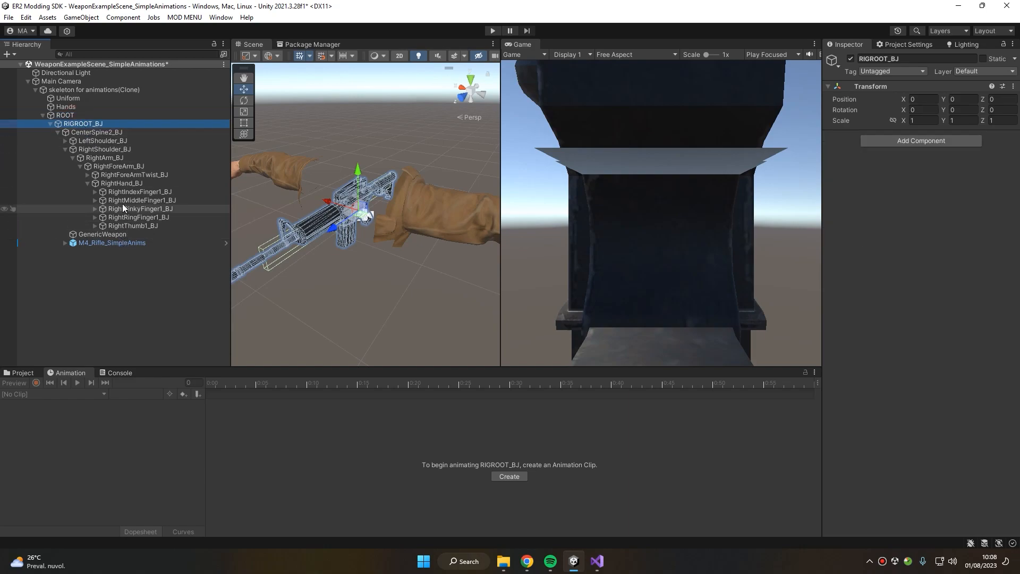
pyautogui.click(86, 131)
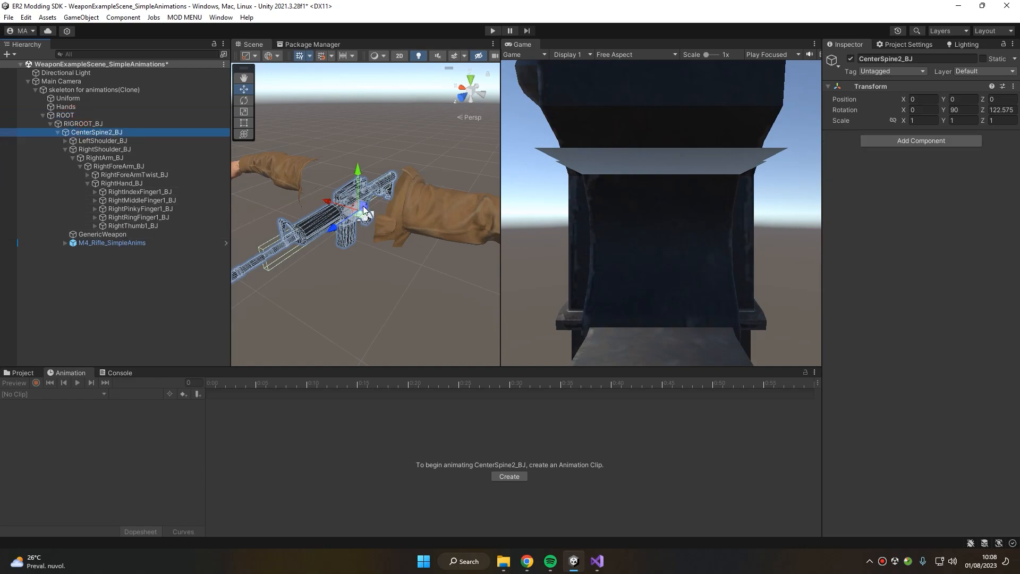
# Try moving the LeftShoulder_BJ and RightShoulder_BJ bones, undoing each move.
pyautogui.click(146, 141)
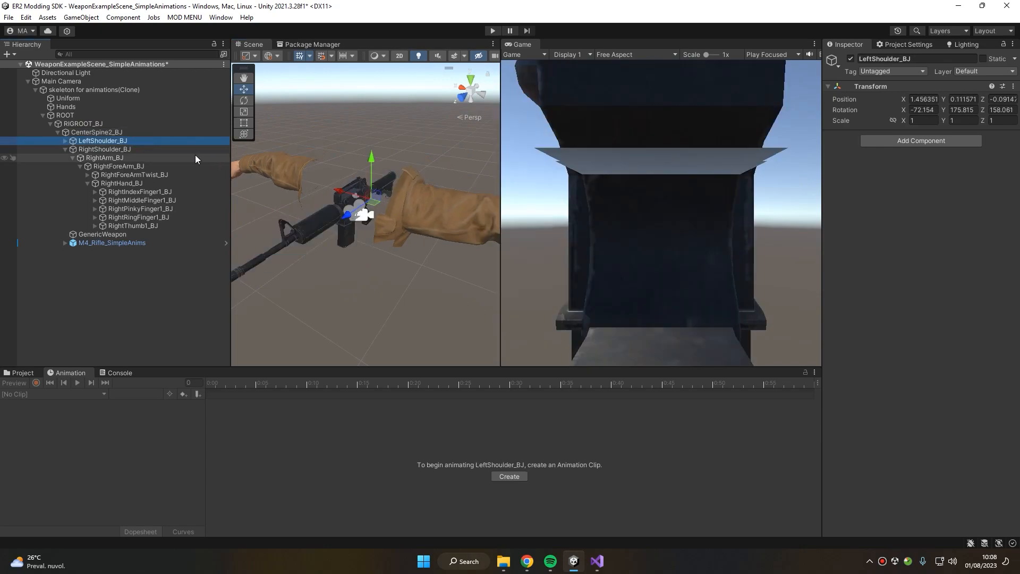
pyautogui.moveTo(374, 202); pyautogui.dragTo(433, 182)
pyautogui.hotkey('ctrl', 'z')
pyautogui.click(161, 153)
pyautogui.moveTo(329, 190); pyautogui.dragTo(385, 190)
pyautogui.hotkey('ctrl', 'z')
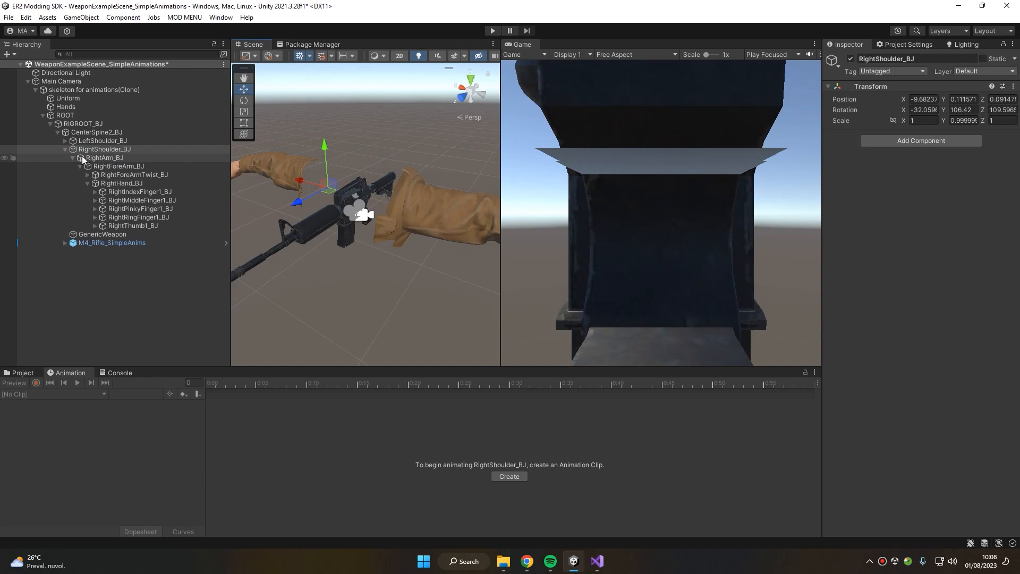
# Undo a trial move of the RightArm_BJ bone and rotate it to about X -3.8, Y 23.7, Z -30.5 instead.
pyautogui.click(101, 158)
pyautogui.moveTo(322, 163); pyautogui.dragTo(397, 167, button='middle')
pyautogui.moveTo(397, 169)
pyautogui.mouseDown()
pyautogui.moveTo(366, 186)
pyautogui.moveTo(404, 179)
pyautogui.mouseUp()
pyautogui.hotkey('ctrl', 'z')
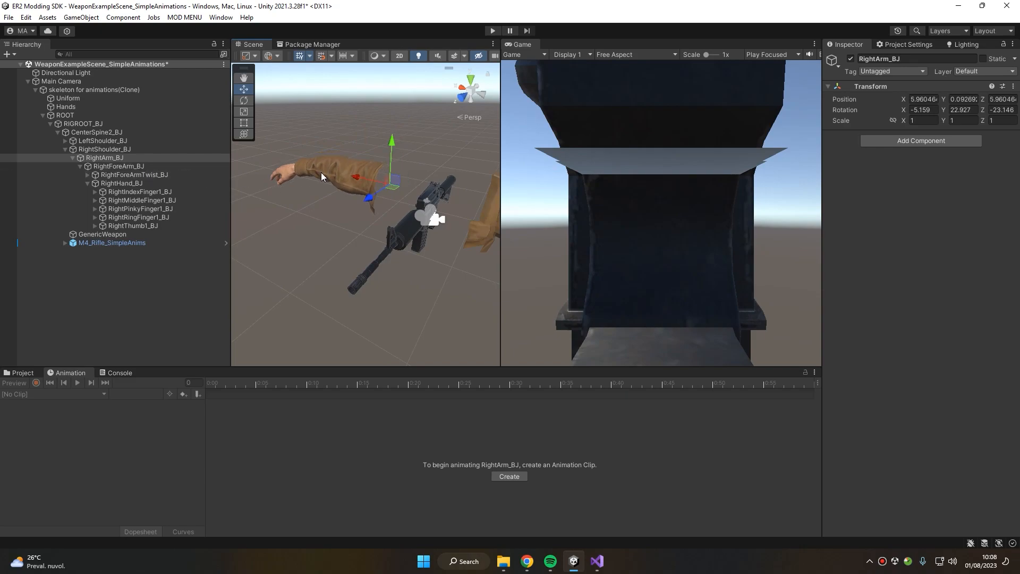
pyautogui.press('e')
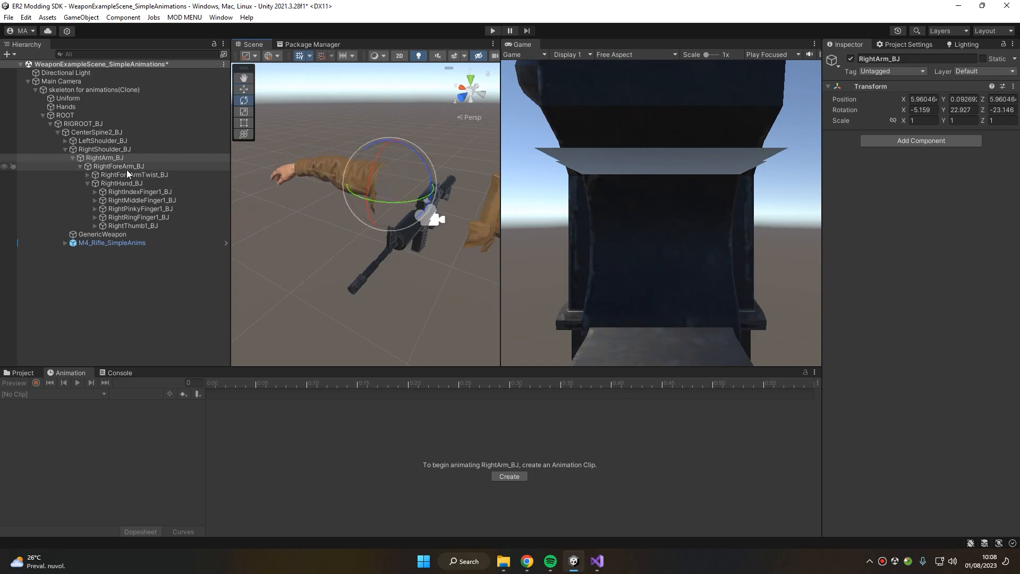
pyautogui.moveTo(394, 203); pyautogui.dragTo(267, 183)
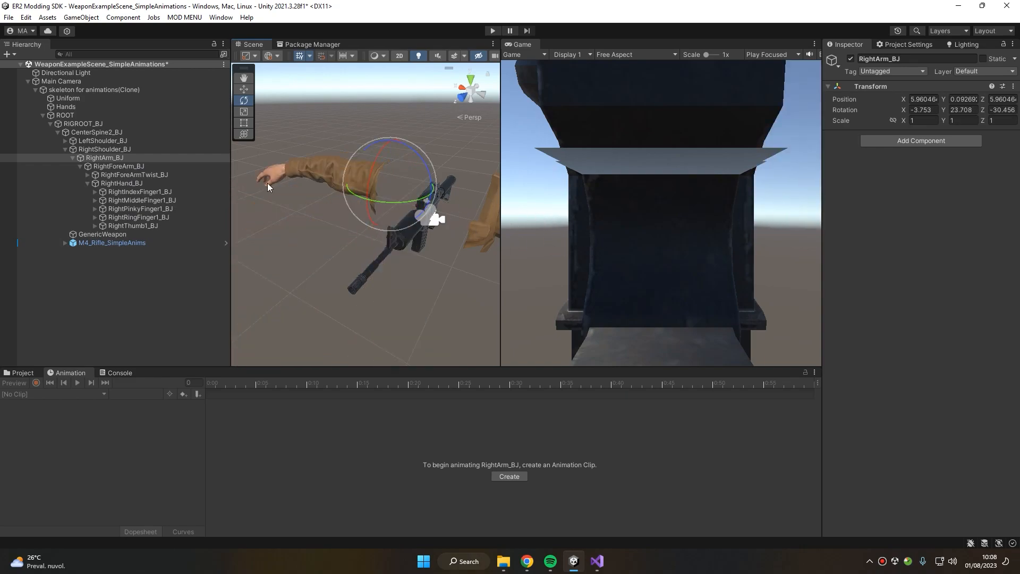
# Focus on the RightIndexFinger1_BJ bone and try moving it, undoing the move.
pyautogui.click(135, 193)
pyautogui.press('f')
pyautogui.press('w')
pyautogui.scroll(5, 397, 195)
pyautogui.moveTo(397, 195); pyautogui.dragTo(417, 212, button='right')
pyautogui.moveTo(417, 213)
pyautogui.mouseDown(button='middle')
pyautogui.moveTo(451, 221)
pyautogui.moveTo(436, 212)
pyautogui.mouseUp(button='middle')
pyautogui.moveTo(433, 209); pyautogui.dragTo(423, 247)
pyautogui.hotkey('ctrl', 'z')
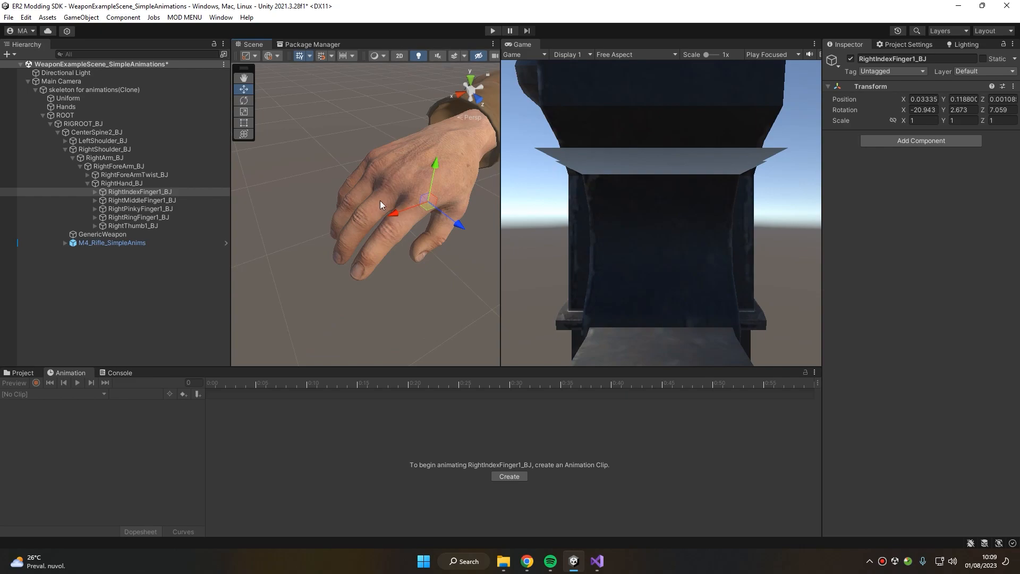
# Try a large rotation of the RightIndexFinger1_BJ bone, inspect the bent finger up close and undo the rotation.
pyautogui.press('e')
pyautogui.moveTo(378, 177); pyautogui.dragTo(270, 229)
pyautogui.scroll(6, 324, 232)
pyautogui.moveTo(361, 216); pyautogui.dragTo(381, 207, button='middle')
pyautogui.scroll(-4, 423, 206)
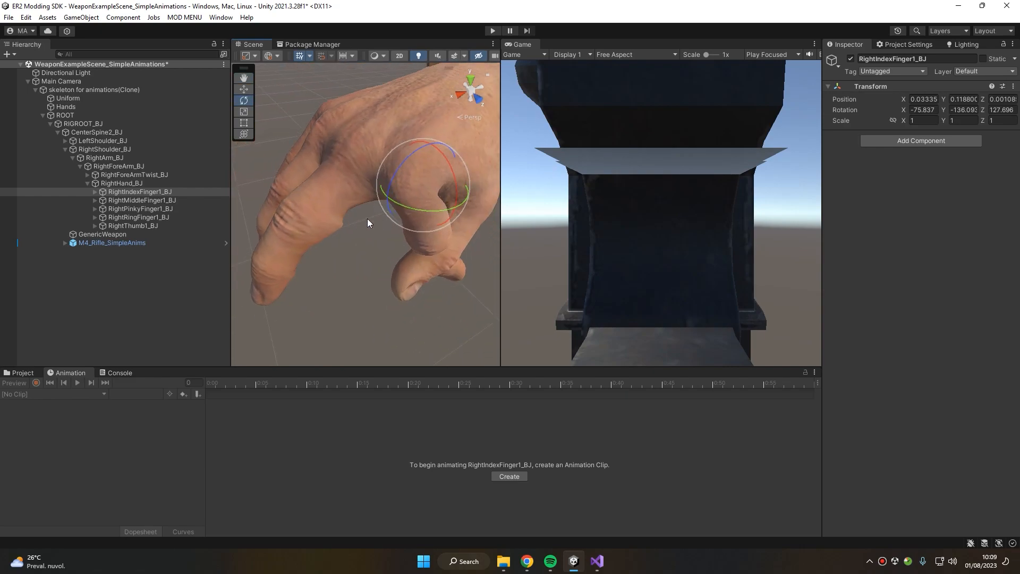
pyautogui.hotkey('ctrl', 'z')
pyautogui.moveTo(349, 221); pyautogui.dragTo(409, 155, button='right')
pyautogui.scroll(-5, 409, 155)
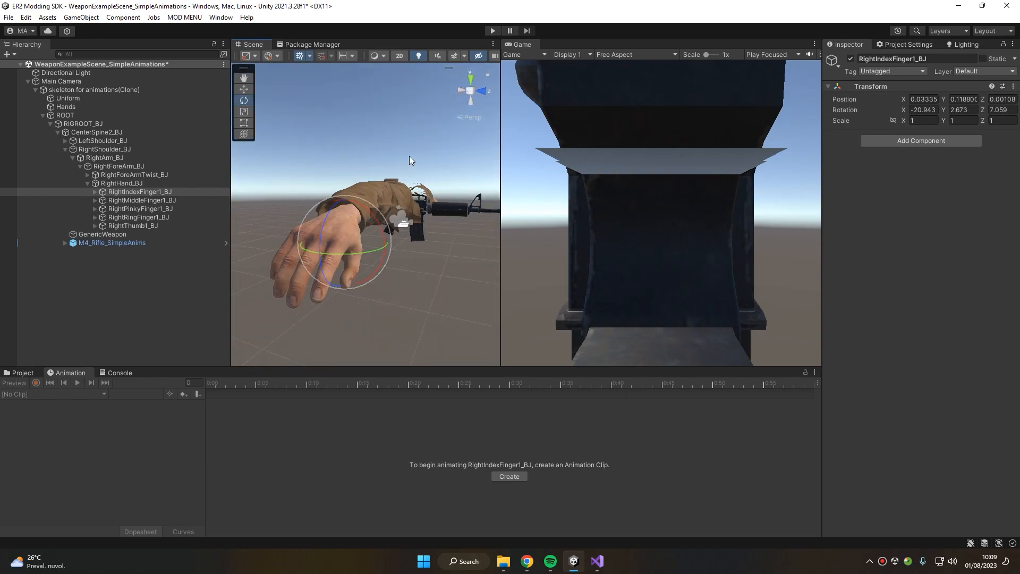
# Try two more rotations of the RightIndexFinger1_BJ bone about different axes, undoing each one.
pyautogui.keyDown('alt'); pyautogui.moveTo(409, 156); pyautogui.dragTo(518, 139); pyautogui.keyUp('alt')
pyautogui.scroll(3, 420, 189)
pyautogui.moveTo(363, 156); pyautogui.dragTo(392, 196)
pyautogui.hotkey('ctrl', 'z')
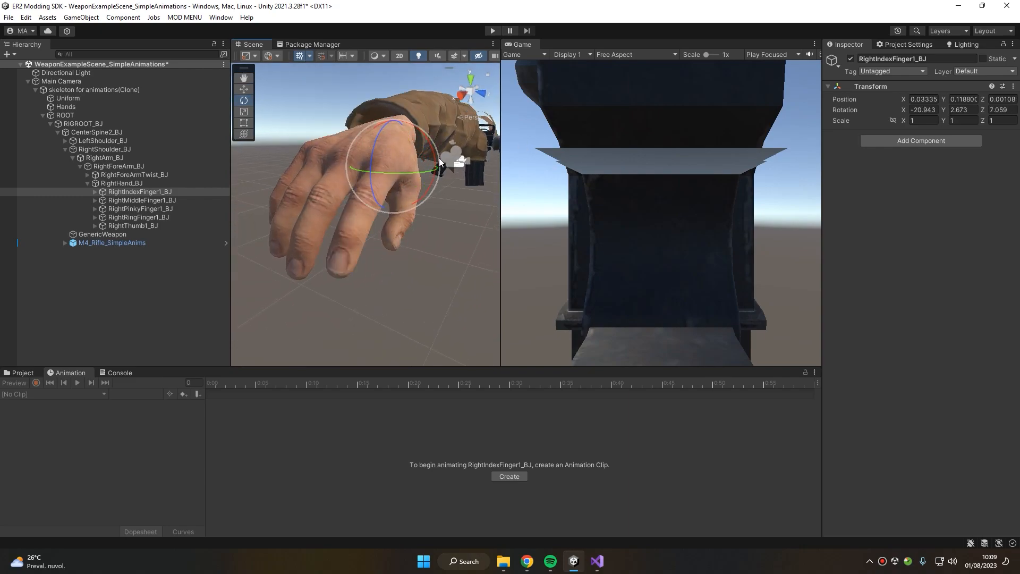
pyautogui.moveTo(381, 151); pyautogui.dragTo(373, 197)
pyautogui.hotkey('ctrl', 'z')
pyautogui.moveTo(416, 177); pyautogui.dragTo(402, 183, button='right')
pyautogui.scroll(-3, 399, 188)
pyautogui.scroll(2, 397, 189)
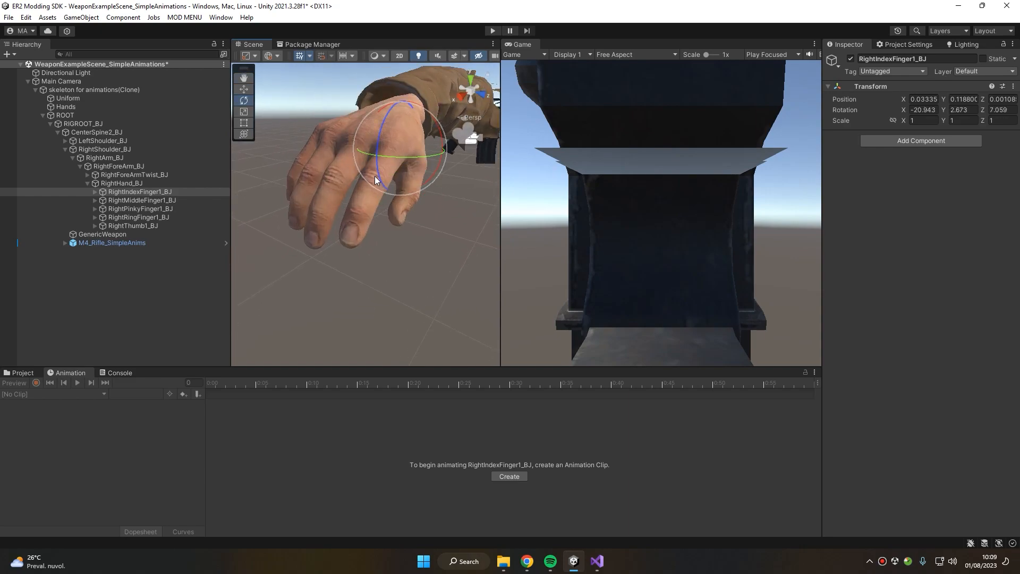
# Try rotating the RightThumb1_BJ bone, undoing the rotation.
pyautogui.click(140, 225)
pyautogui.moveTo(415, 157); pyautogui.dragTo(383, 188, button='middle')
pyautogui.moveTo(382, 189); pyautogui.dragTo(435, 195)
pyautogui.hotkey('ctrl', 'z')
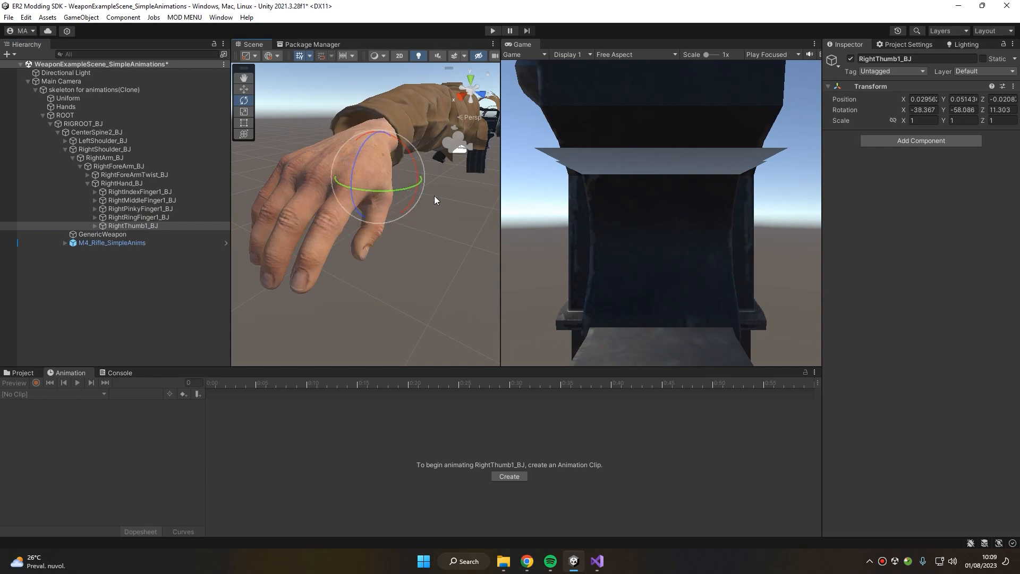
pyautogui.scroll(-4, 427, 186)
pyautogui.scroll(4, 451, 163)
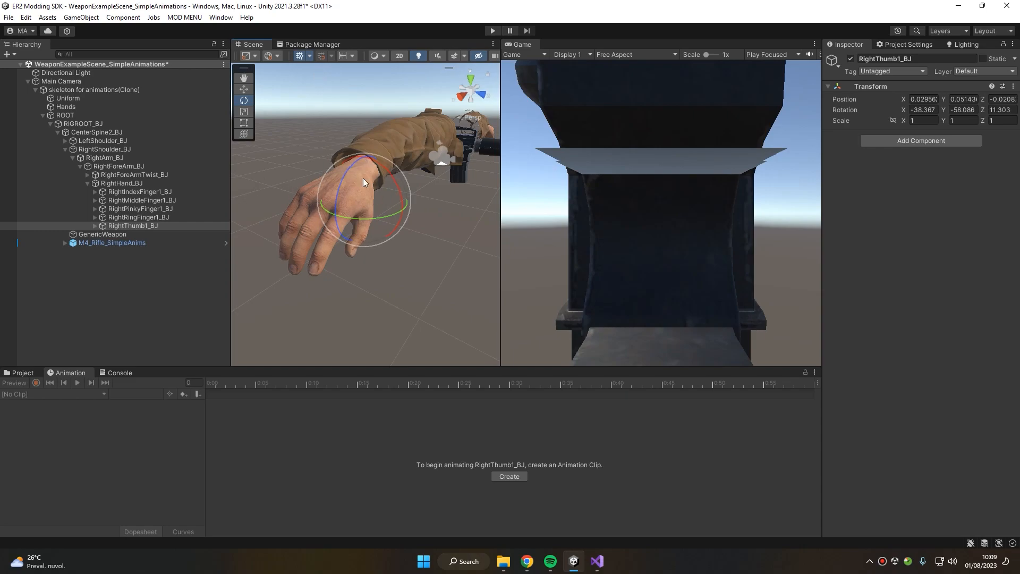
pyautogui.scroll(2, 354, 191)
# Check the tool handle position options and try rotating the RightMiddleFinger1_BJ bone, undoing the rotation.
pyautogui.click(278, 55)
pyautogui.click(259, 56)
pyautogui.click(259, 55)
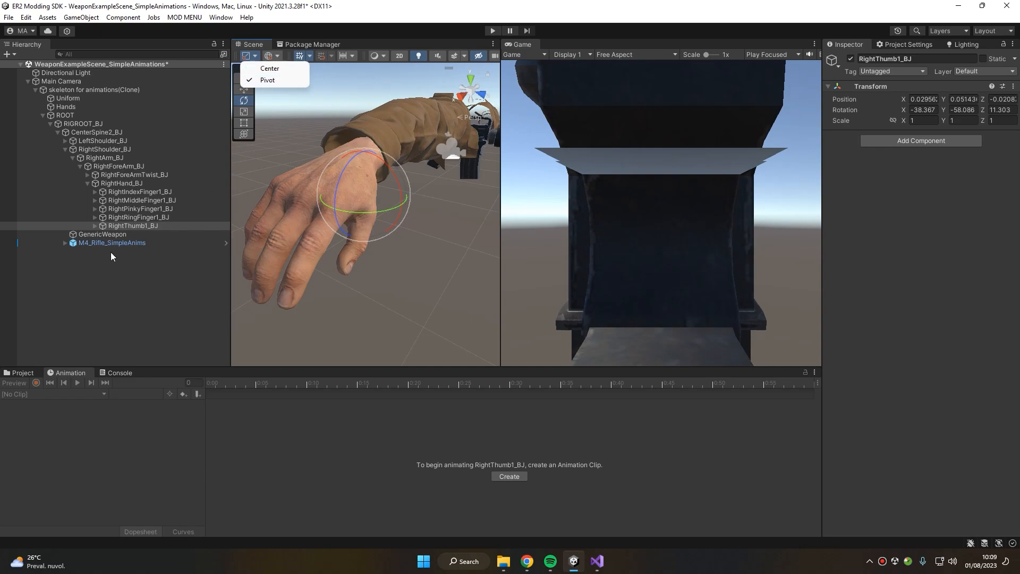
pyautogui.click(136, 200)
pyautogui.moveTo(358, 231); pyautogui.dragTo(350, 163, button='middle')
pyautogui.moveTo(353, 173); pyautogui.dragTo(388, 94)
pyautogui.hotkey('ctrl', 'z')
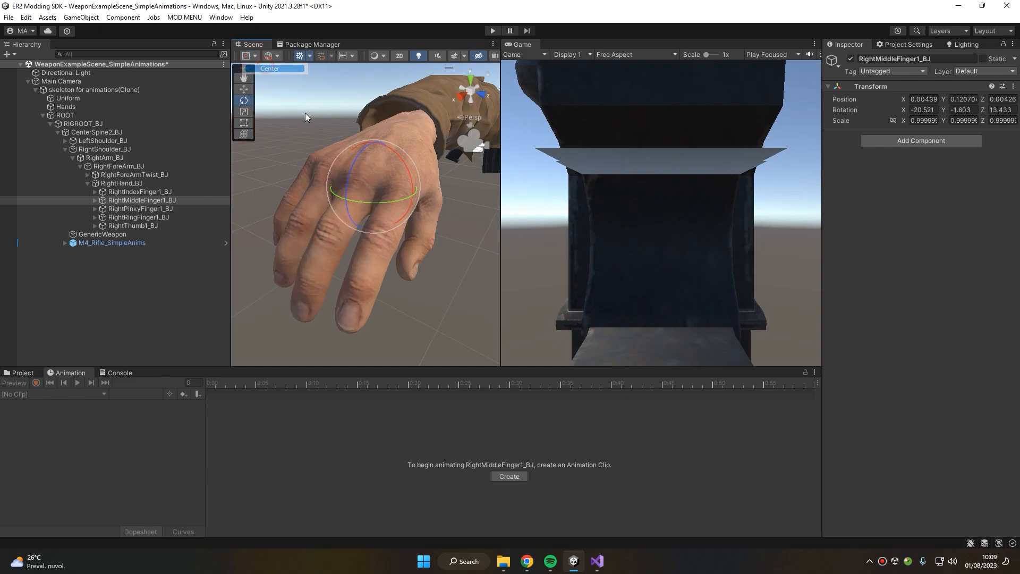
# Set the tool handle position to Center and try rotating the RightMiddleFinger1_BJ and RightMiddleFinger2_BJ bones, undoing the rotation.
pyautogui.click(275, 59)
pyautogui.click(266, 69)
pyautogui.moveTo(362, 176); pyautogui.dragTo(352, 182)
pyautogui.click(94, 200)
pyautogui.click(139, 217)
pyautogui.click(159, 209)
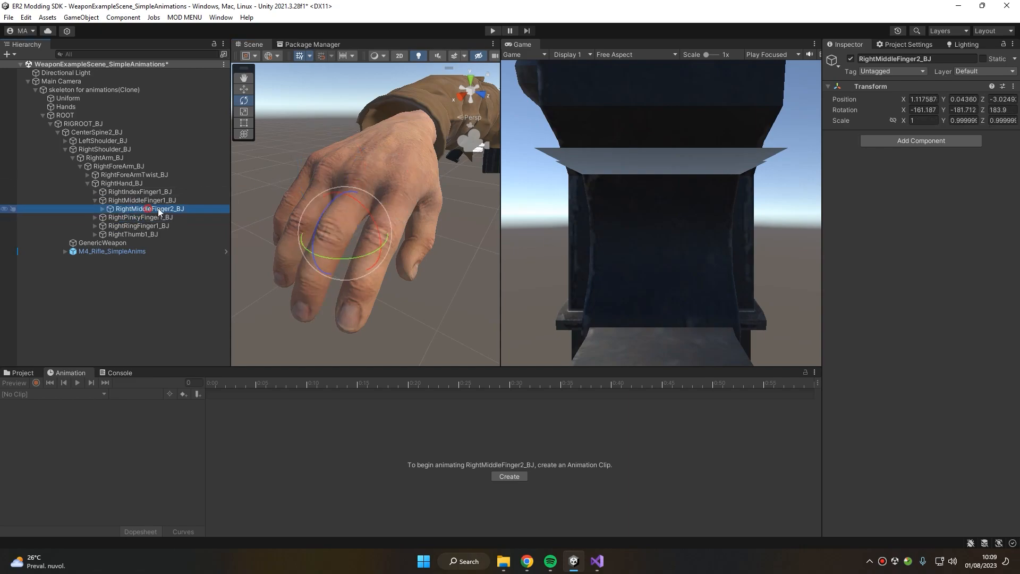
pyautogui.moveTo(326, 211); pyautogui.dragTo(340, 190)
pyautogui.hotkey('ctrl', 'z')
# Set the tool handle position back to Pivot and try rotating and moving the RightMiddleFinger2_BJ bone, undoing each change.
pyautogui.click(254, 55)
pyautogui.click(267, 80)
pyautogui.moveTo(326, 212); pyautogui.dragTo(336, 171)
pyautogui.hotkey('ctrl', 'z')
pyautogui.press('w')
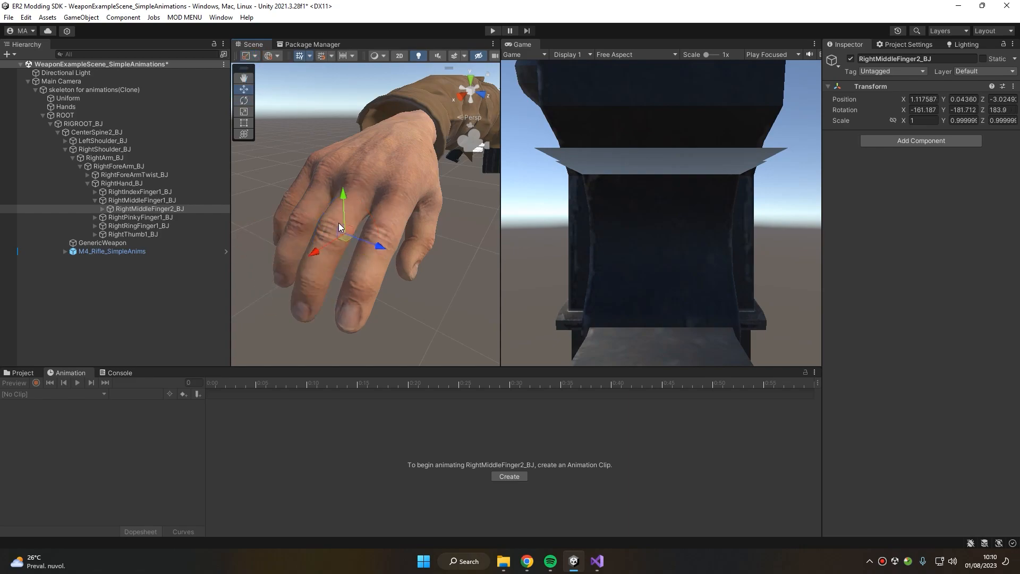
pyautogui.moveTo(340, 221); pyautogui.dragTo(335, 194)
pyautogui.hotkey('ctrl', 'z')
pyautogui.click(255, 56)
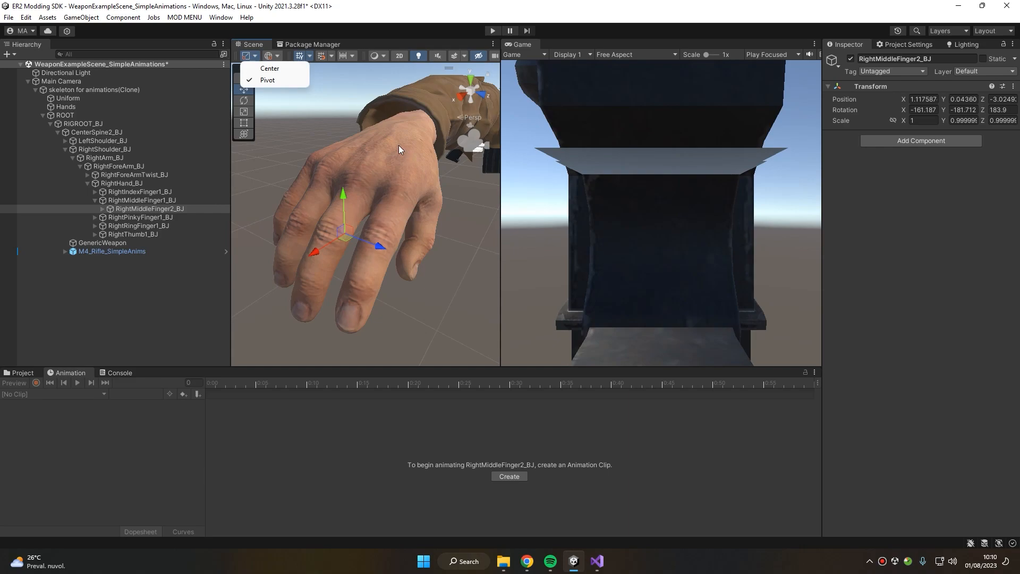
# Rotate the RightForeArm_BJ bone to demonstrate how the forearm and hand follow it.
pyautogui.scroll(-5, 403, 159)
pyautogui.click(122, 183)
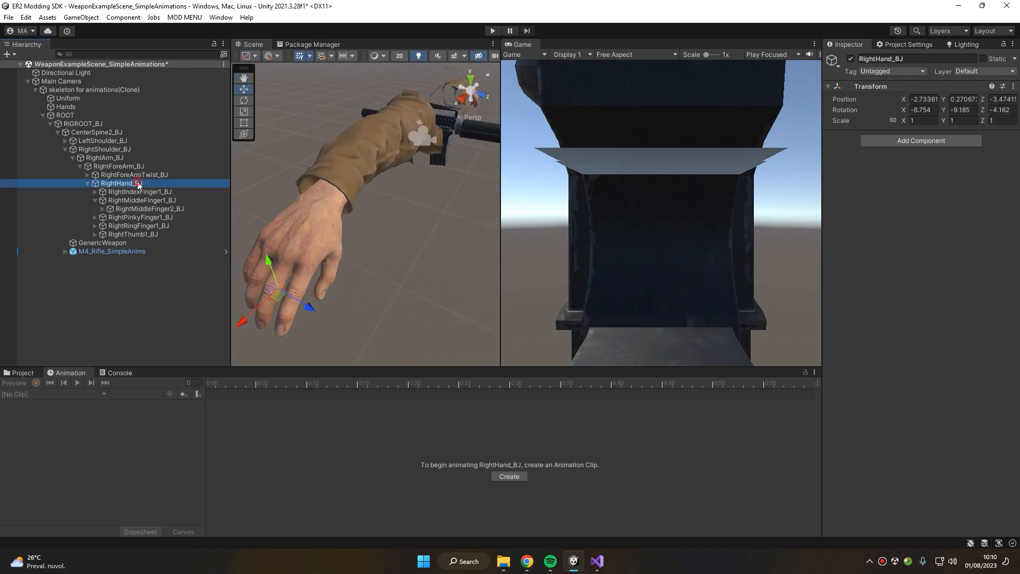
pyautogui.click(112, 175)
pyautogui.click(113, 167)
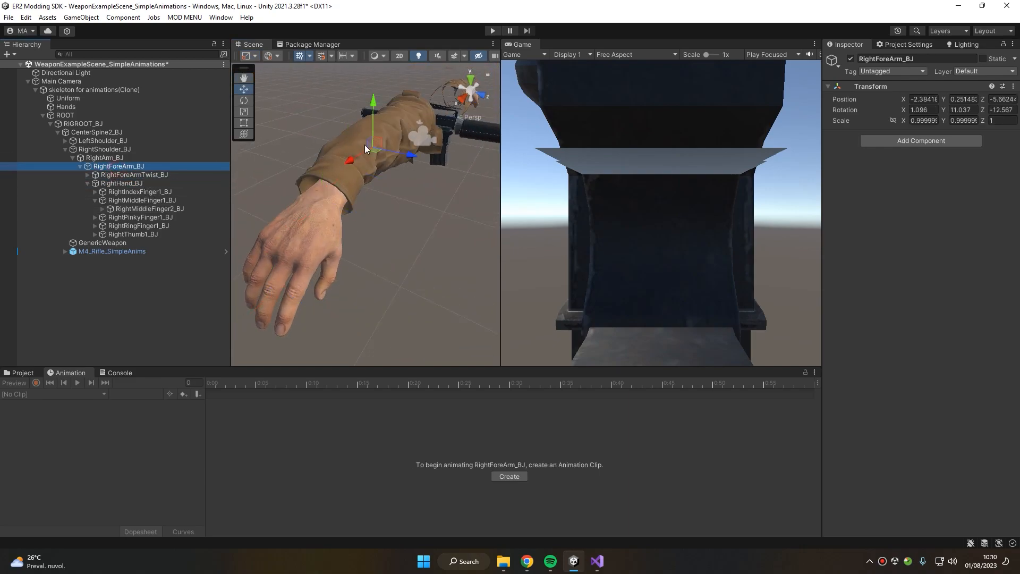
pyautogui.moveTo(371, 152); pyautogui.dragTo(348, 180, button='middle')
pyautogui.press('e')
pyautogui.moveTo(348, 180); pyautogui.dragTo(261, 127)
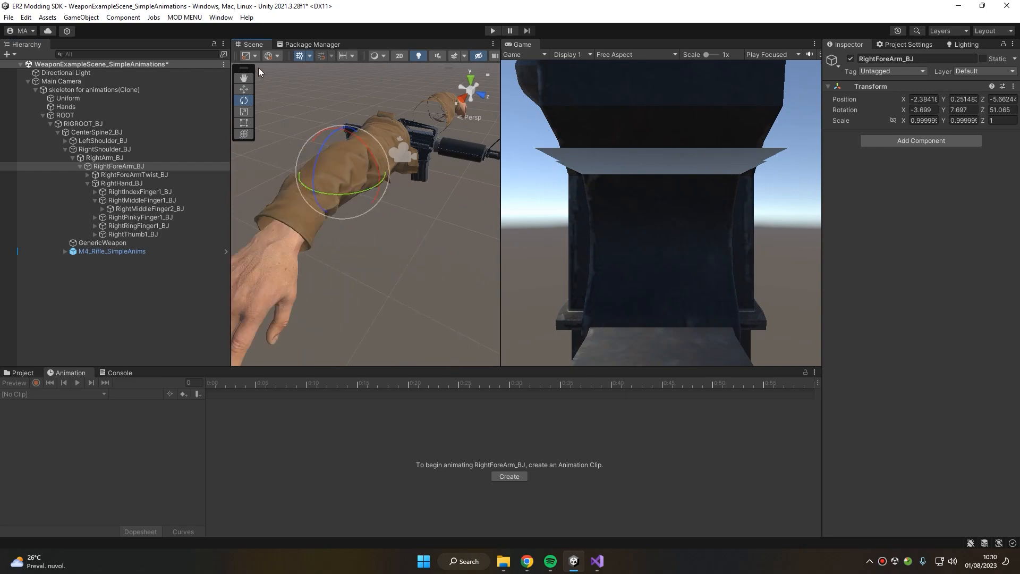
# Compare the Center and Pivot tool handle positions, and set the tool handle rotation to Local.
pyautogui.click(257, 56)
pyautogui.click(261, 69)
pyautogui.click(258, 56)
pyautogui.click(262, 80)
pyautogui.click(250, 56)
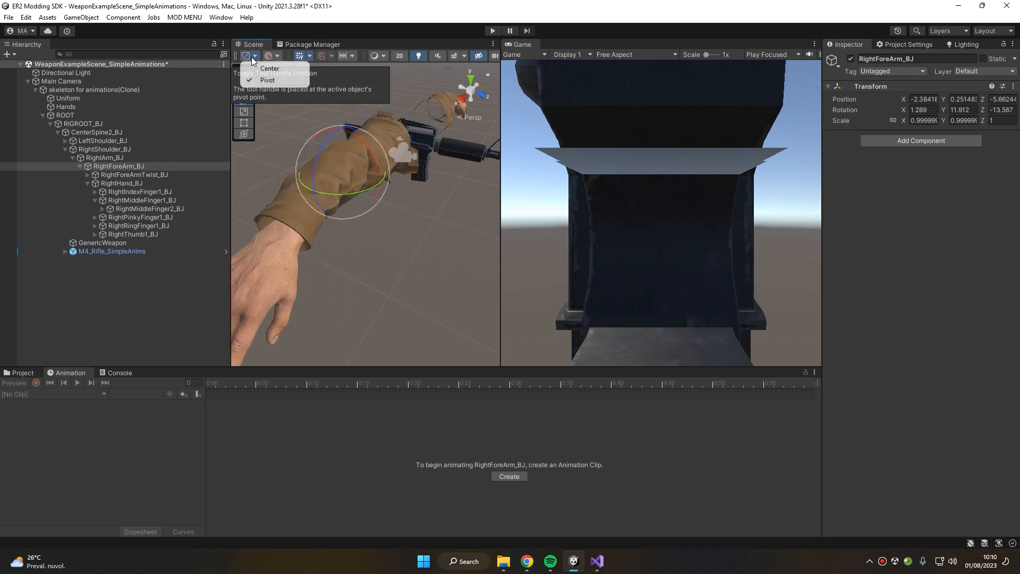
pyautogui.click(272, 69)
pyautogui.click(278, 56)
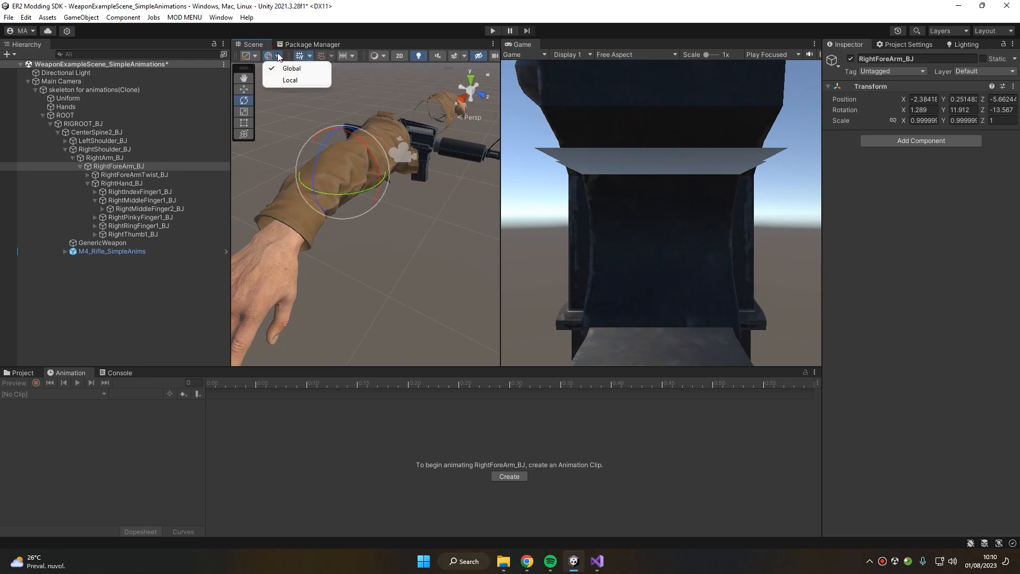
pyautogui.click(289, 80)
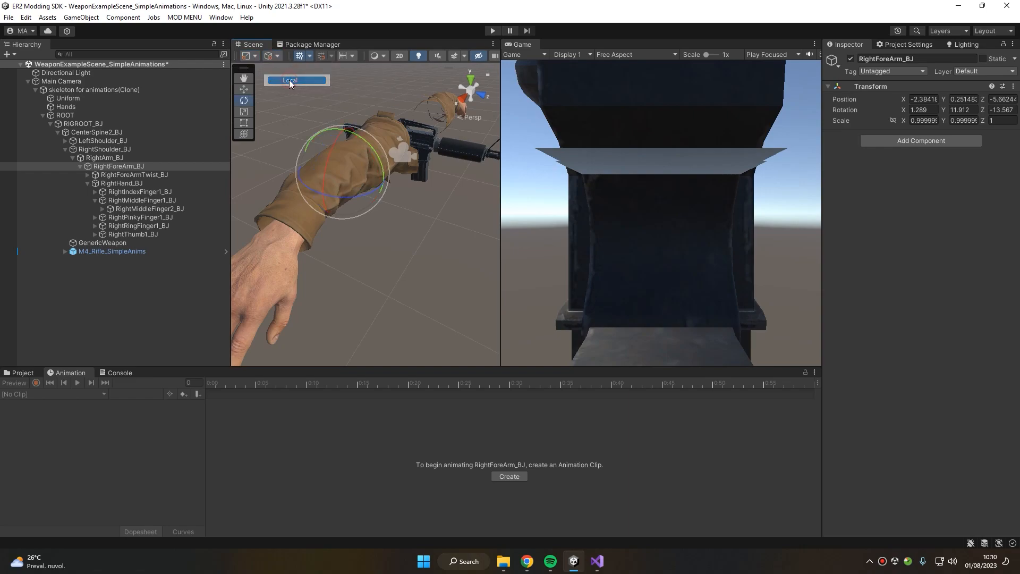
# Try rotating the RightHand_BJ bone, select RightMiddleFinger1_BJ, and undo the last change.
pyautogui.scroll(2, 378, 146)
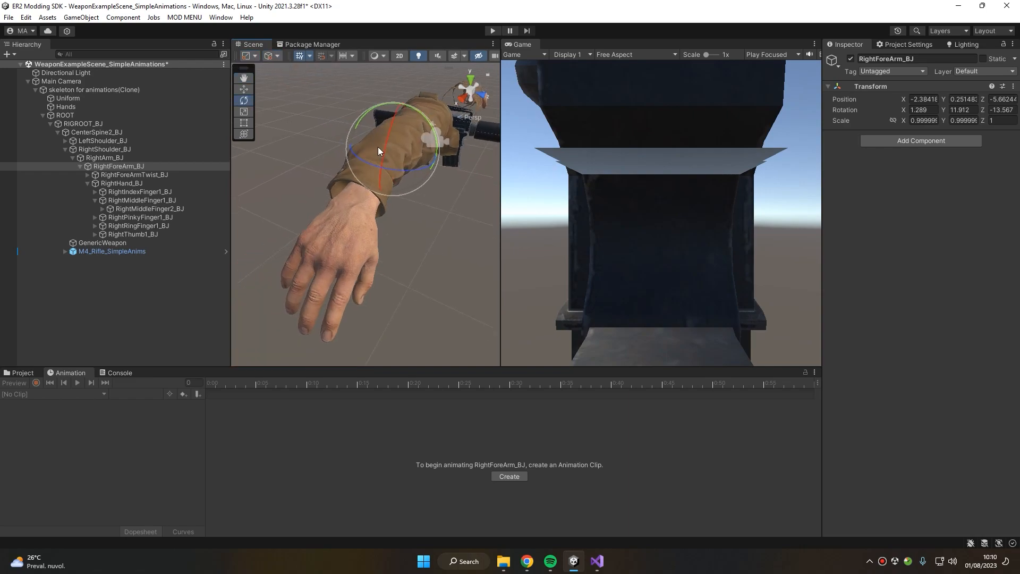
pyautogui.click(128, 183)
pyautogui.moveTo(342, 208); pyautogui.dragTo(325, 166)
pyautogui.click(160, 202)
pyautogui.hotkey('ctrl', 'z')
# Check the tool handle rotation options from the finger bone, keeping Local, and look over the right arm.
pyautogui.moveTo(366, 131); pyautogui.dragTo(419, 117, button='right')
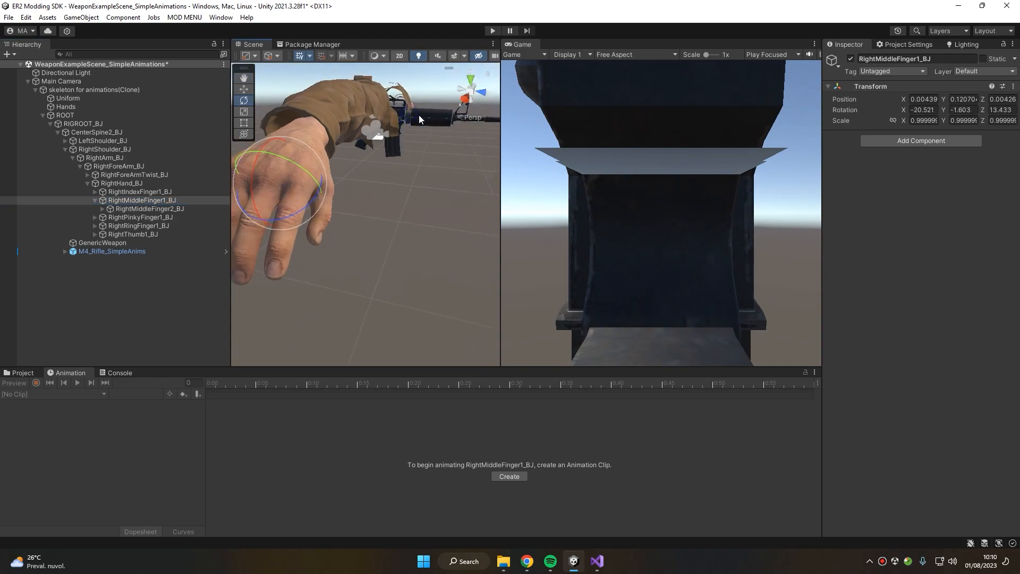
pyautogui.moveTo(419, 116); pyautogui.dragTo(402, 201, button='middle')
pyautogui.moveTo(348, 162); pyautogui.dragTo(299, 177, button='right')
pyautogui.click(276, 55)
pyautogui.click(290, 80)
pyautogui.scroll(-6, 344, 201)
pyautogui.moveTo(345, 201); pyautogui.dragTo(317, 207, button='right')
pyautogui.moveTo(317, 207); pyautogui.dragTo(315, 204, button='middle')
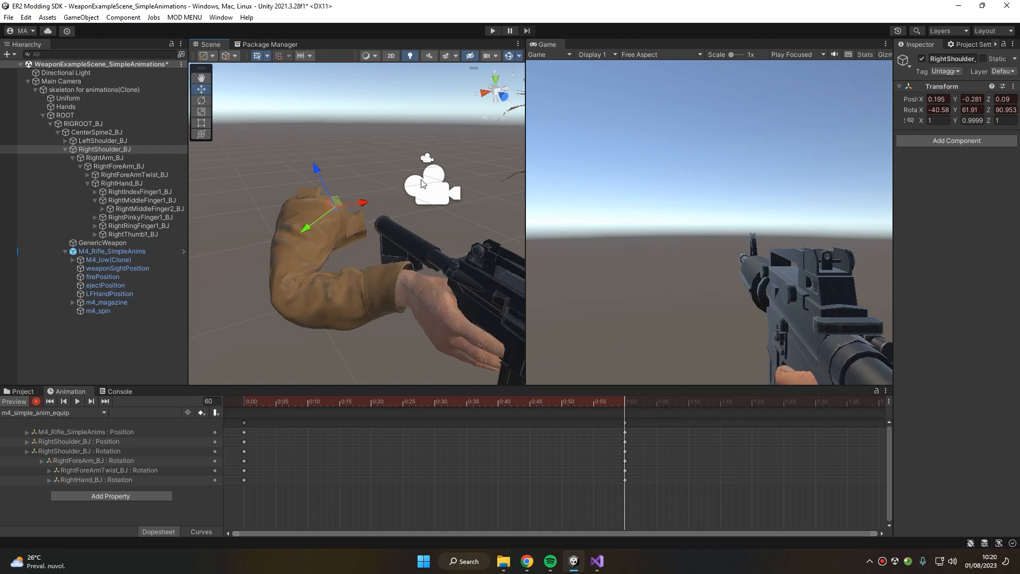
# Rotate the RightMiddleFinger2_BJ, RightRingFinger2_BJ and RightPinkyFinger2_BJ bones together to curl the fingers around the rifle's grip.
pyautogui.moveTo(494, 257); pyautogui.dragTo(156, 200, button='right')
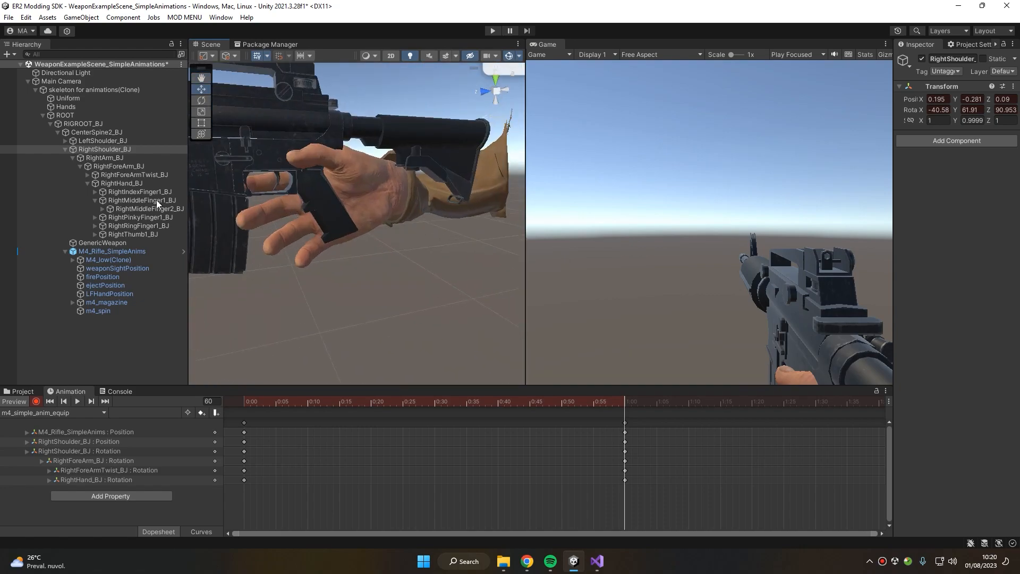
pyautogui.moveTo(298, 189); pyautogui.dragTo(351, 212, button='middle')
pyautogui.scroll(4, 339, 199)
pyautogui.click(94, 235)
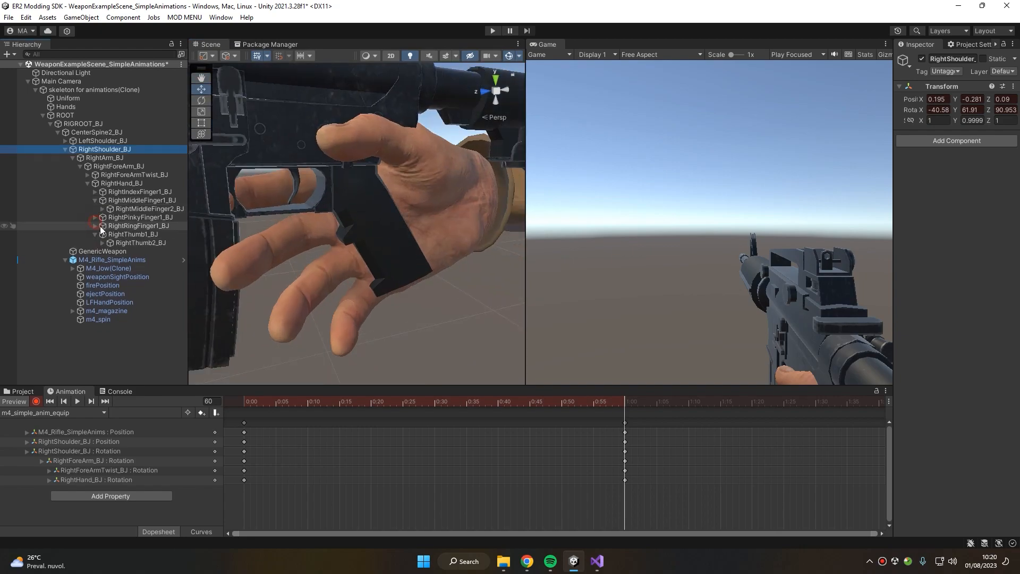
pyautogui.click(94, 226)
pyautogui.click(95, 217)
pyautogui.click(151, 259)
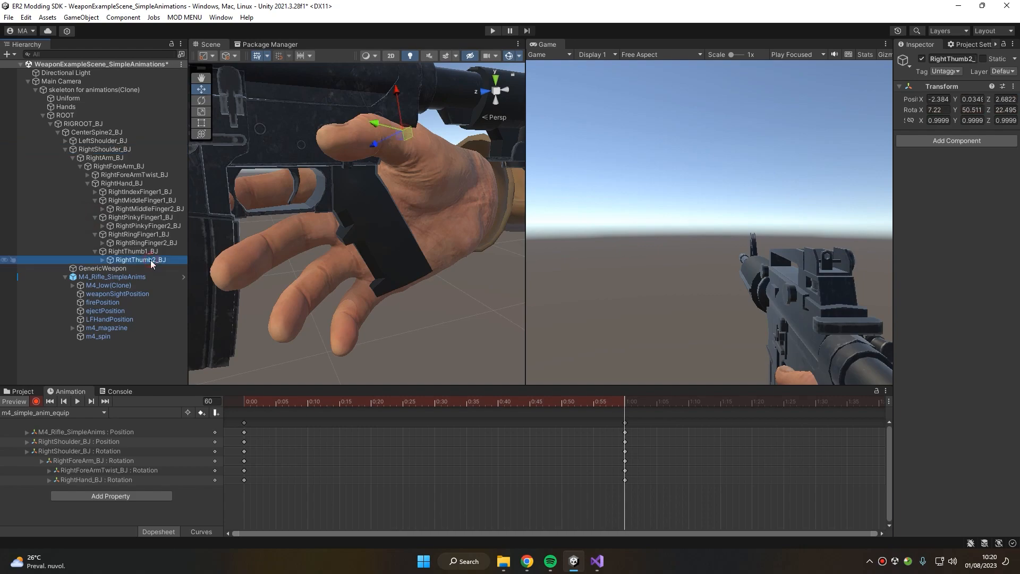
pyautogui.click(133, 243)
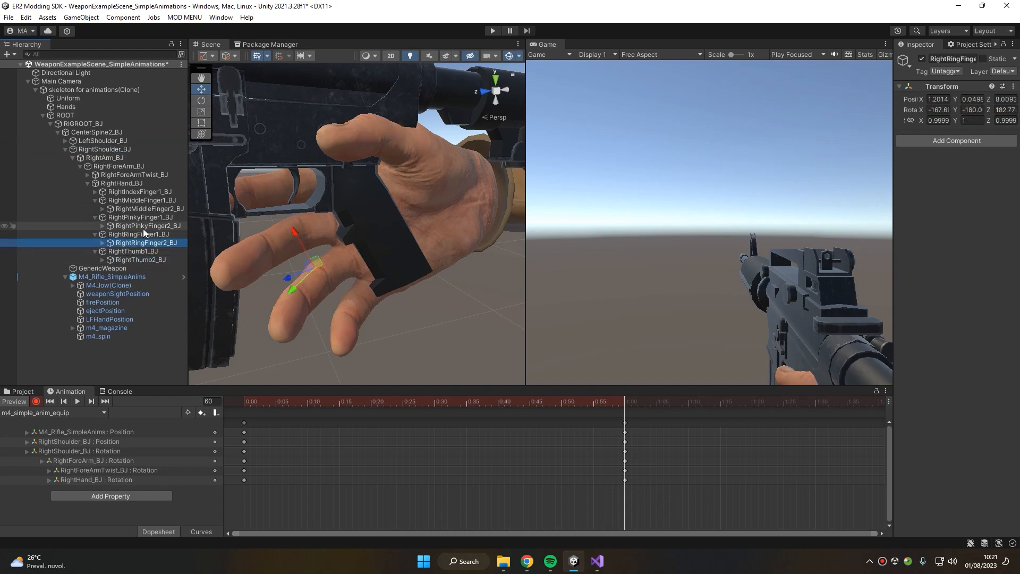
pyautogui.keyDown('ctrl'); pyautogui.click(144, 227); pyautogui.keyUp('ctrl')
pyautogui.keyDown('ctrl'); pyautogui.click(155, 209); pyautogui.keyUp('ctrl')
pyautogui.press('e')
pyautogui.moveTo(291, 226); pyautogui.dragTo(362, 212)
# Move and rotate the LeftShoulder_BJ bone to bring the left arm beside the rifle.
pyautogui.moveTo(363, 212)
pyautogui.mouseDown(button='right')
pyautogui.moveTo(388, 227)
pyautogui.moveTo(226, 237)
pyautogui.moveTo(376, 215)
pyautogui.moveTo(294, 219)
pyautogui.moveTo(358, 213)
pyautogui.moveTo(355, 246)
pyautogui.moveTo(362, 206)
pyautogui.moveTo(331, 203)
pyautogui.moveTo(378, 214)
pyautogui.mouseUp(button='right')
pyautogui.click(63, 150)
pyautogui.click(66, 141)
pyautogui.click(92, 142)
pyautogui.press('w')
pyautogui.moveTo(340, 155); pyautogui.dragTo(337, 189)
pyautogui.press('e')
pyautogui.moveTo(326, 244); pyautogui.dragTo(292, 249)
# Rotate the LeftForeArm_BJ, LeftForeArmTwist_BJ and LeftHand_BJ bones to bend the left arm toward the rifle.
pyautogui.click(77, 150)
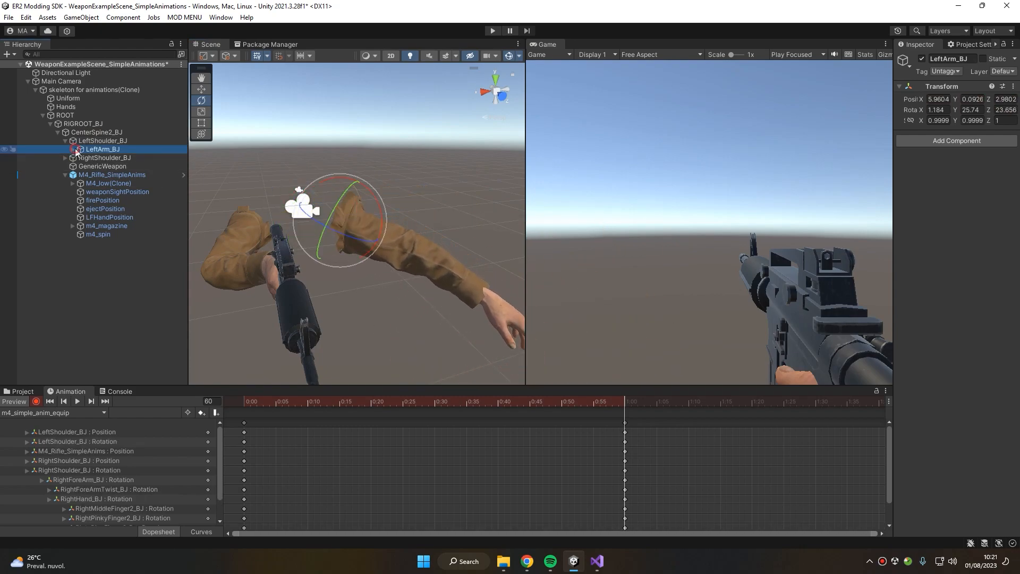
pyautogui.click(76, 149)
pyautogui.click(104, 158)
pyautogui.moveTo(406, 279); pyautogui.dragTo(430, 236)
pyautogui.click(80, 157)
pyautogui.click(110, 174)
pyautogui.moveTo(396, 277); pyautogui.dragTo(428, 343)
pyautogui.click(408, 273)
pyautogui.moveTo(408, 274); pyautogui.dragTo(414, 280)
# Examine the left arm and hand pose against the rifle from several angles.
pyautogui.moveTo(398, 216); pyautogui.dragTo(132, 212, button='right')
pyautogui.scroll(-5, 428, 244)
pyautogui.moveTo(427, 244); pyautogui.dragTo(390, 222, button='middle')
pyautogui.scroll(4, 435, 218)
pyautogui.moveTo(461, 226); pyautogui.dragTo(364, 216, button='middle')
pyautogui.scroll(4, 460, 238)
pyautogui.moveTo(461, 238); pyautogui.dragTo(332, 234, button='right')
pyautogui.scroll(-5, 331, 234)
pyautogui.moveTo(331, 234); pyautogui.dragTo(323, 202, button='middle')
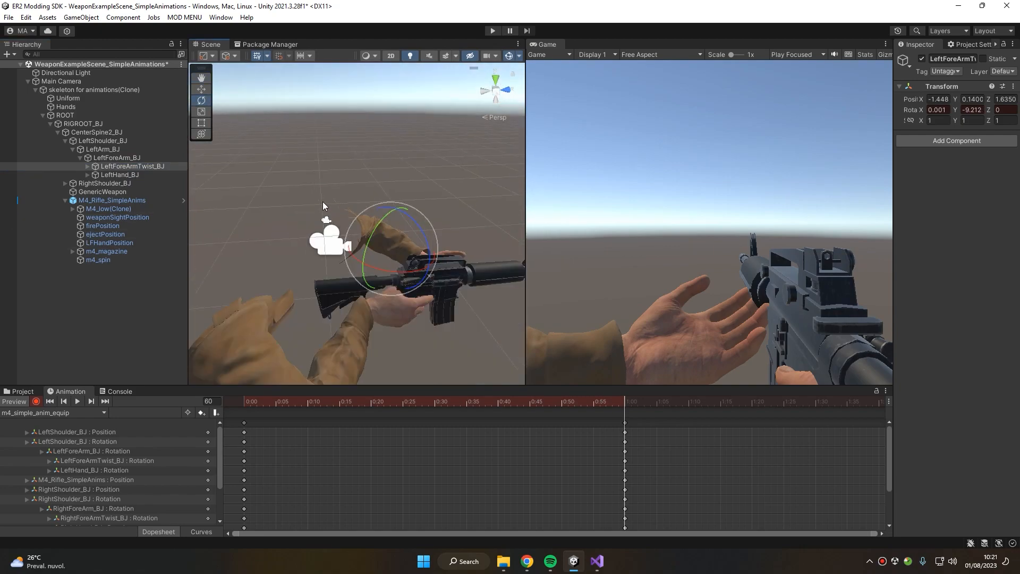
# Move the LeftShoulder_BJ bone to about X -0.012, Y -0.094, Z -0.148, undoing the last extra change.
pyautogui.click(139, 141)
pyautogui.moveTo(228, 198)
pyautogui.mouseDown(button='middle')
pyautogui.moveTo(282, 196)
pyautogui.moveTo(217, 188)
pyautogui.mouseUp(button='middle')
pyautogui.scroll(-3, 217, 188)
pyautogui.press('w')
pyautogui.moveTo(321, 200); pyautogui.dragTo(320, 246)
pyautogui.moveTo(444, 241); pyautogui.dragTo(322, 229, button='right')
pyautogui.moveTo(452, 261); pyautogui.dragTo(358, 252, button='middle')
pyautogui.scroll(3, 349, 222)
pyautogui.moveTo(409, 272); pyautogui.dragTo(431, 222)
pyautogui.press('e')
pyautogui.click(436, 236)
pyautogui.hotkey('ctrl', 'z')
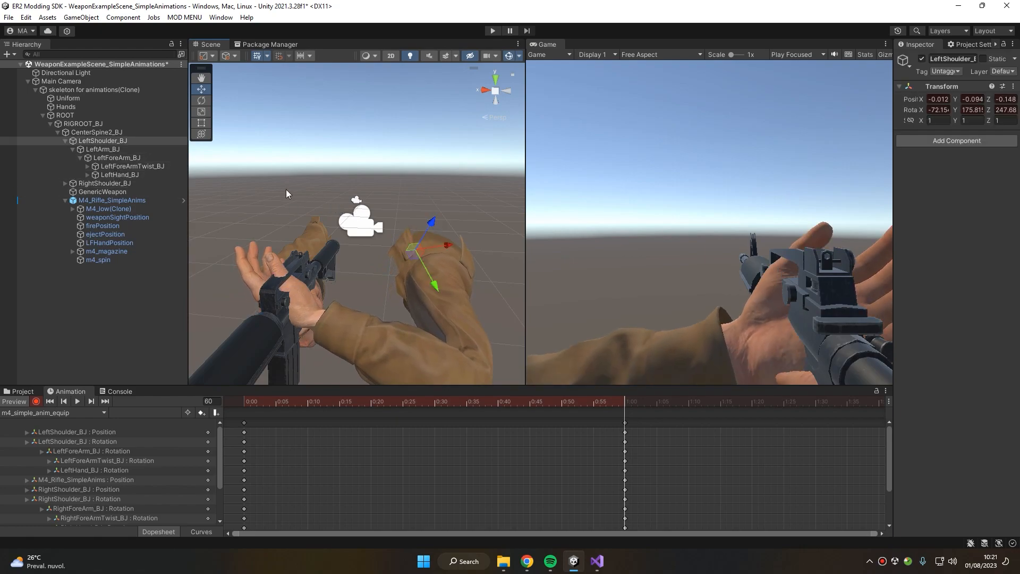
# Rotate the LeftForeArm_BJ bone to about X -74, Y 36, Z 39 so the hand reaches the handguard.
pyautogui.click(131, 166)
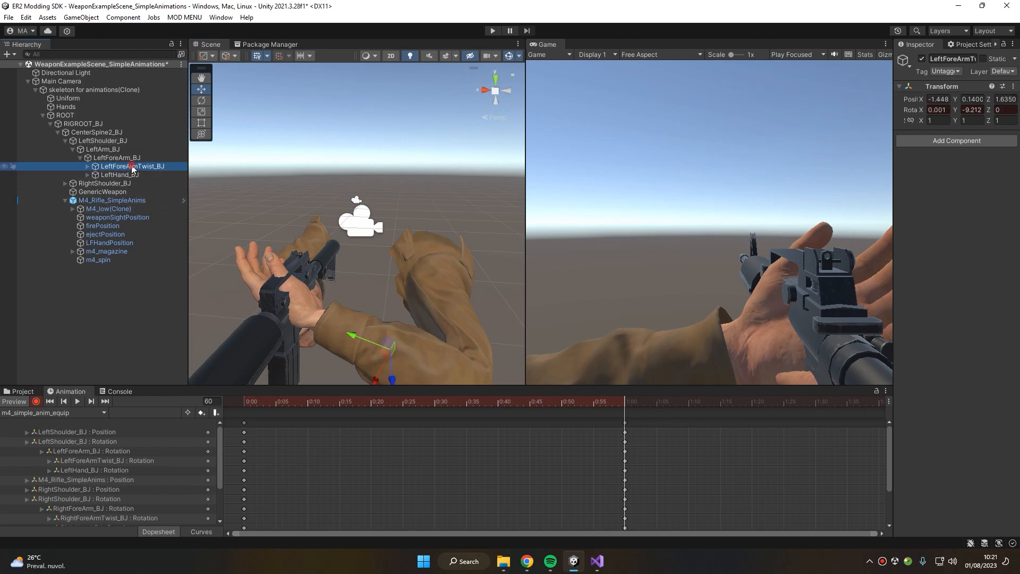
pyautogui.keyDown('alt'); pyautogui.moveTo(404, 196); pyautogui.dragTo(425, 187); pyautogui.keyUp('alt')
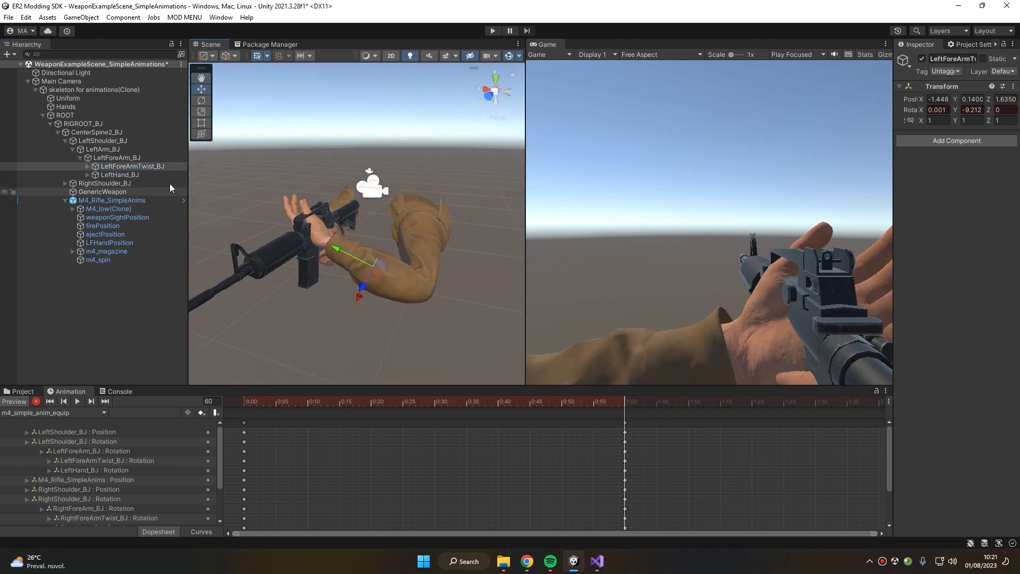
pyautogui.click(117, 158)
pyautogui.press('e')
pyautogui.moveTo(400, 297)
pyautogui.mouseDown()
pyautogui.moveTo(403, 323)
pyautogui.moveTo(403, 287)
pyautogui.mouseUp()
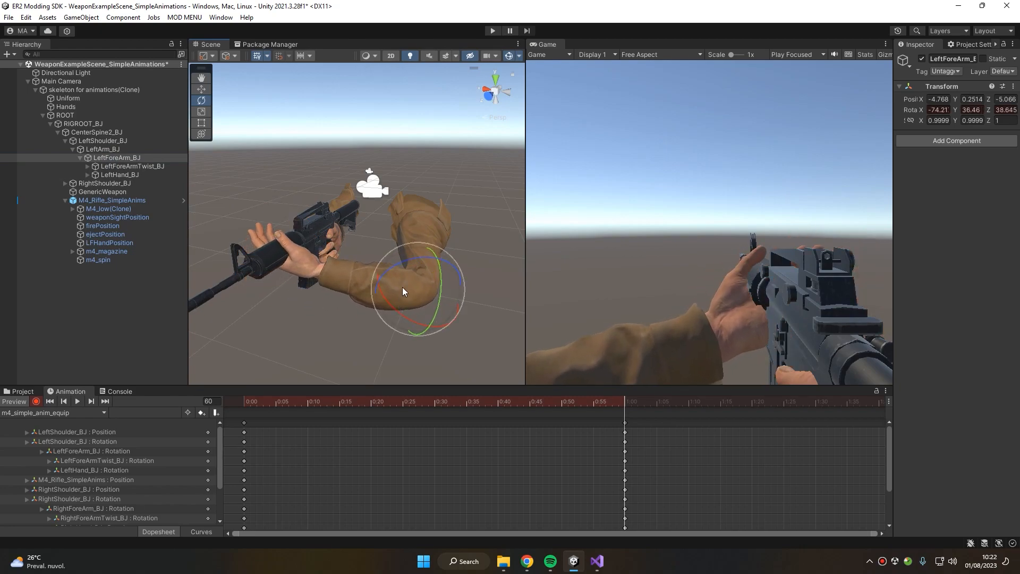
# Rotate the LeftHand_BJ bone so the palm supports the rifle's handguard from below.
pyautogui.click(122, 174)
pyautogui.moveTo(318, 298); pyautogui.dragTo(290, 253)
pyautogui.moveTo(290, 253); pyautogui.dragTo(393, 240, button='right')
pyautogui.scroll(3, 394, 240)
pyautogui.moveTo(394, 241)
pyautogui.mouseDown(button='middle')
pyautogui.moveTo(379, 250)
pyautogui.moveTo(378, 233)
pyautogui.mouseUp(button='middle')
pyautogui.moveTo(407, 267); pyautogui.dragTo(425, 303, button='right')
# Move the LeftShoulder_BJ bone to about X 0.007, Y -0.101, Z -0.127 to seat the left hand against the handguard.
pyautogui.click(115, 148)
pyautogui.scroll(-4, 306, 131)
pyautogui.moveTo(306, 131); pyautogui.dragTo(332, 174, button='middle')
pyautogui.press('w')
pyautogui.click(110, 140)
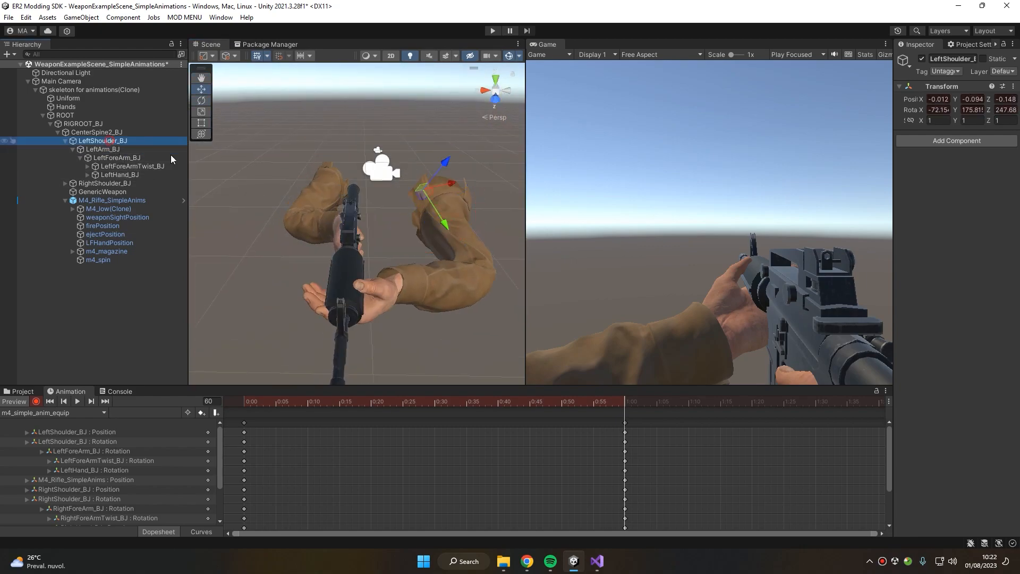
pyautogui.moveTo(419, 195); pyautogui.dragTo(415, 192)
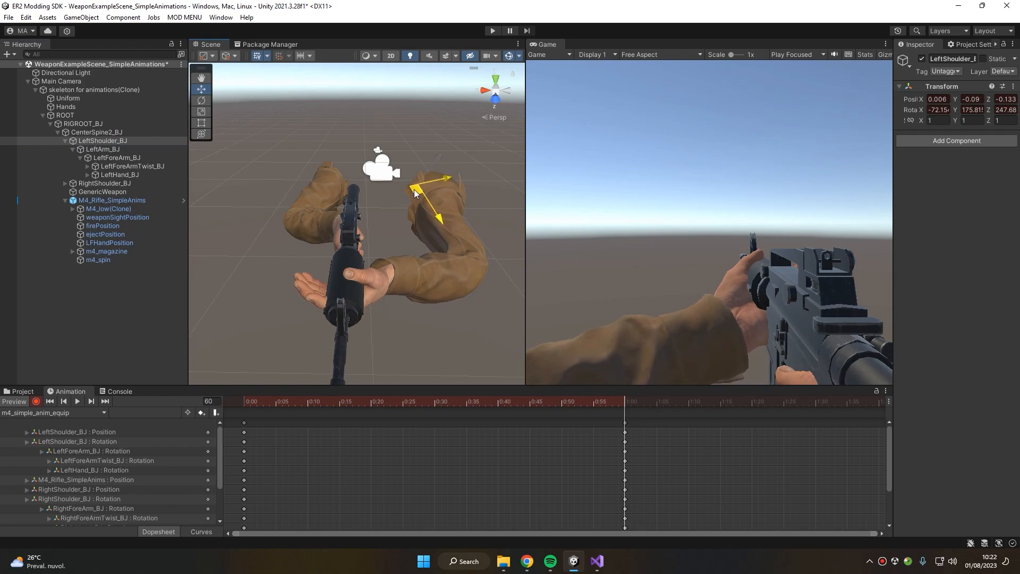
pyautogui.moveTo(418, 187); pyautogui.dragTo(421, 160, button='right')
pyautogui.moveTo(422, 159); pyautogui.dragTo(425, 136, button='middle')
pyautogui.moveTo(407, 143); pyautogui.dragTo(404, 151)
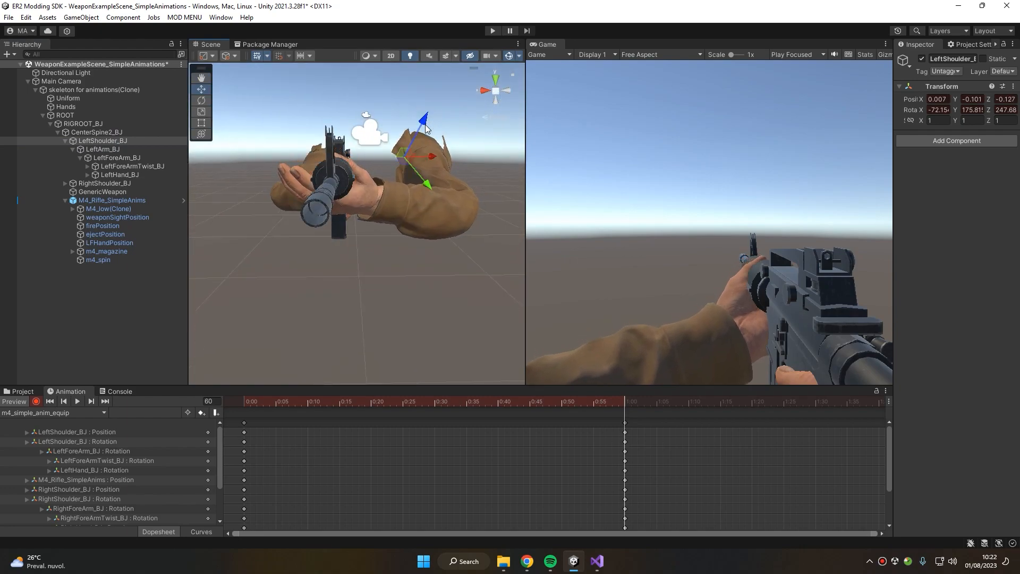
pyautogui.moveTo(405, 150); pyautogui.dragTo(407, 184, button='middle')
# Rotate the LeftThumb1_BJ and LeftThumb2_BJ bones to lay the left thumb along the handguard.
pyautogui.click(88, 174)
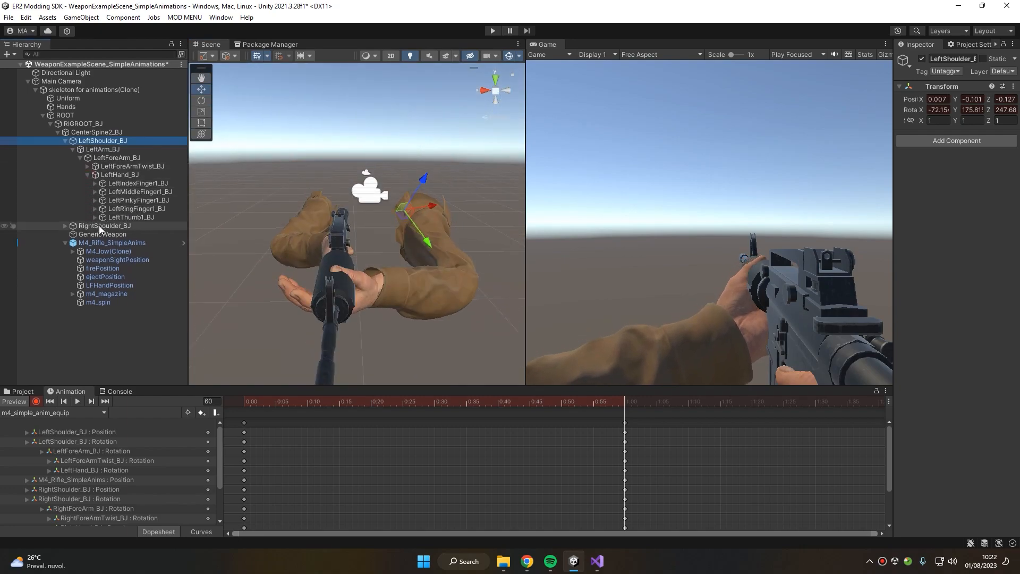
pyautogui.click(95, 217)
pyautogui.doubleClick(119, 218)
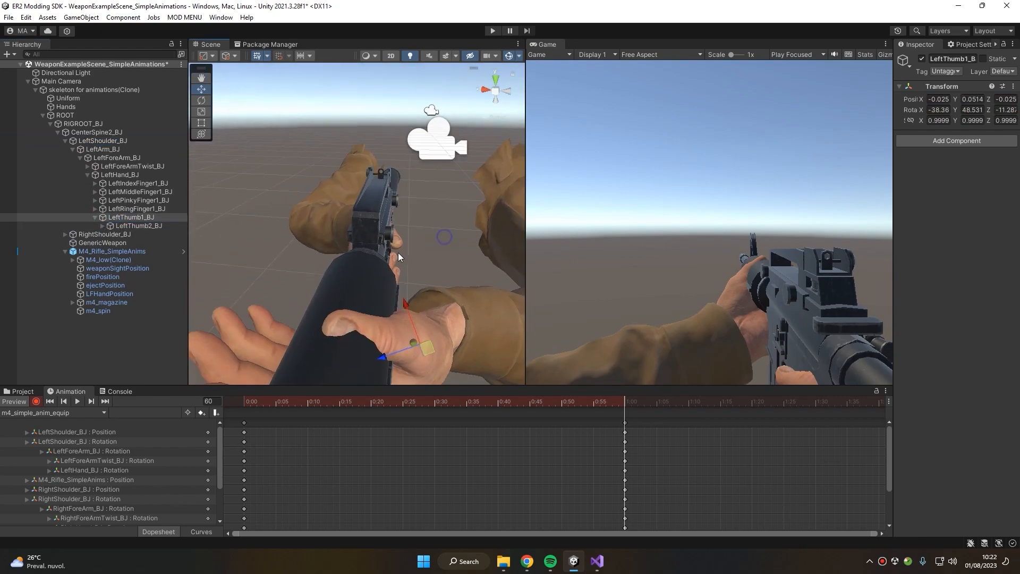
pyautogui.scroll(4, 385, 250)
pyautogui.moveTo(387, 264); pyautogui.dragTo(388, 278, button='right')
pyautogui.press('e')
pyautogui.moveTo(368, 284); pyautogui.dragTo(387, 305)
pyautogui.keyDown('alt'); pyautogui.moveTo(319, 240); pyautogui.dragTo(352, 187); pyautogui.keyUp('alt')
pyautogui.moveTo(351, 187); pyautogui.dragTo(354, 197, button='middle')
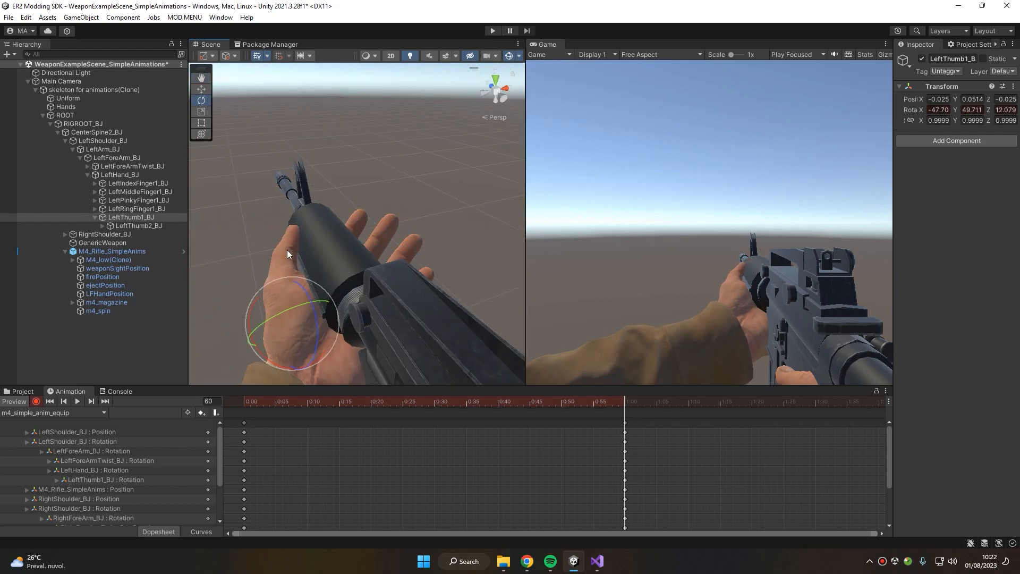
pyautogui.moveTo(306, 290); pyautogui.dragTo(311, 305)
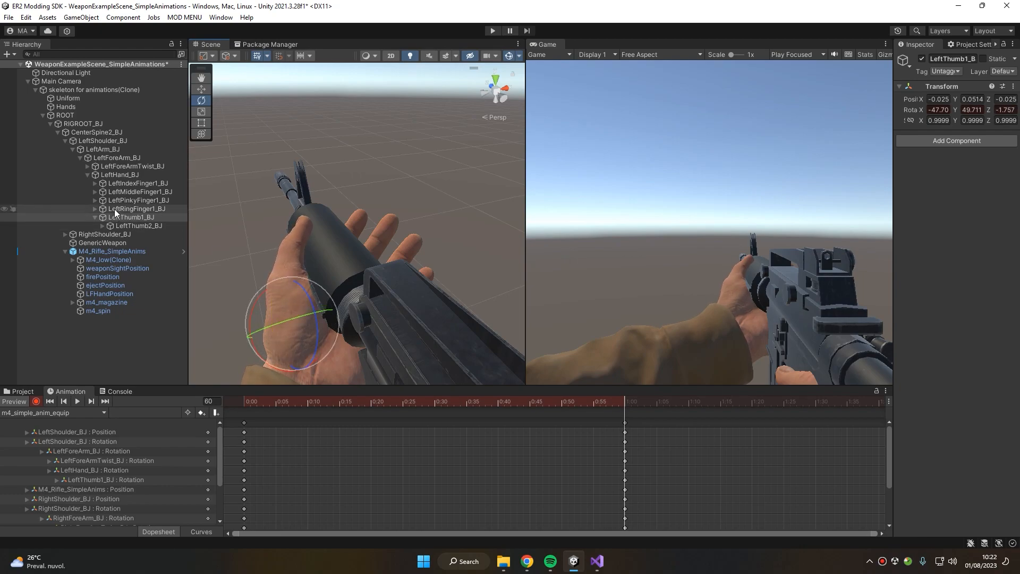
pyautogui.click(126, 226)
pyautogui.moveTo(259, 262); pyautogui.dragTo(257, 263)
# Rotate the LeftIndexFinger1_BJ, LeftMiddleFinger1_BJ, LeftPinkyFinger1_BJ and LeftRingFinger1_BJ bones together to start closing the left hand.
pyautogui.keyDown('alt'); pyautogui.moveTo(439, 229); pyautogui.dragTo(349, 231); pyautogui.keyUp('alt')
pyautogui.click(95, 209)
pyautogui.click(95, 200)
pyautogui.click(95, 191)
pyautogui.click(95, 183)
pyautogui.click(118, 185)
pyautogui.keyDown('ctrl'); pyautogui.click(125, 200); pyautogui.keyUp('ctrl')
pyautogui.keyDown('ctrl'); pyautogui.click(119, 218); pyautogui.keyUp('ctrl')
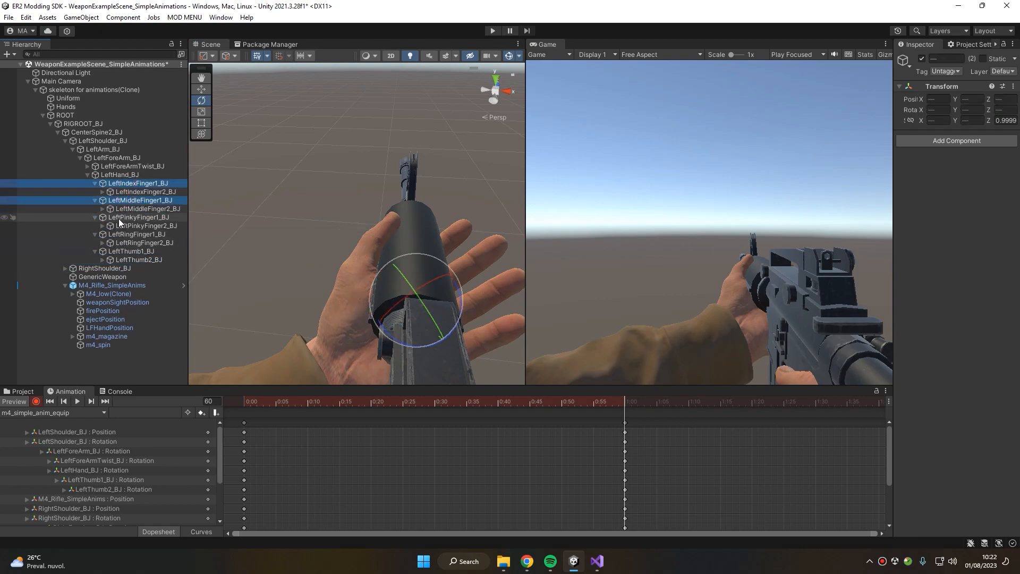
pyautogui.keyDown('ctrl'); pyautogui.click(116, 234); pyautogui.keyUp('ctrl')
pyautogui.keyDown('alt'); pyautogui.moveTo(301, 264); pyautogui.dragTo(459, 310); pyautogui.keyUp('alt')
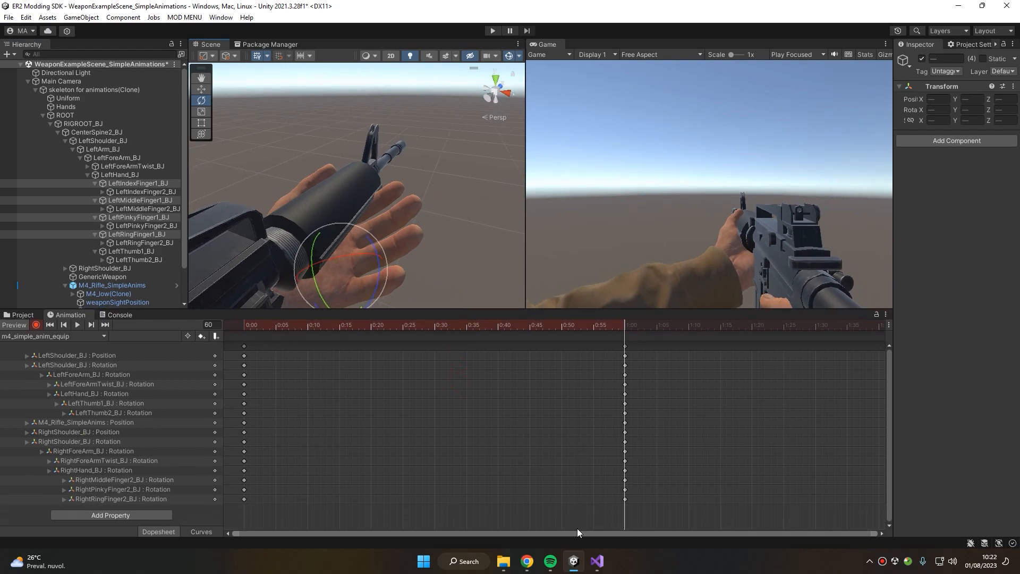
pyautogui.keyDown('alt'); pyautogui.moveTo(437, 173); pyautogui.dragTo(403, 155); pyautogui.keyUp('alt')
pyautogui.moveTo(502, 138); pyautogui.dragTo(399, 173, button='middle')
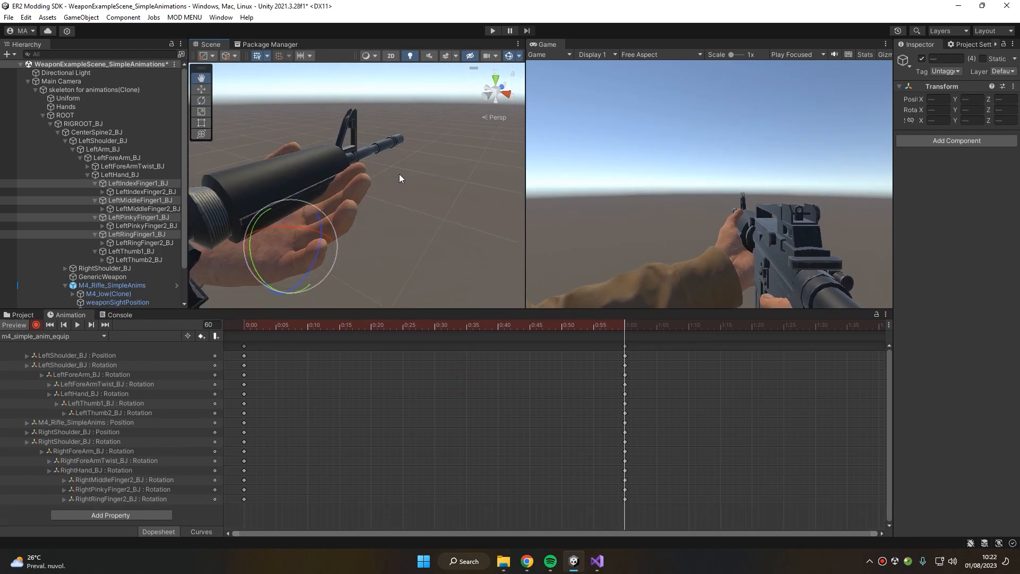
pyautogui.moveTo(291, 229); pyautogui.dragTo(294, 228)
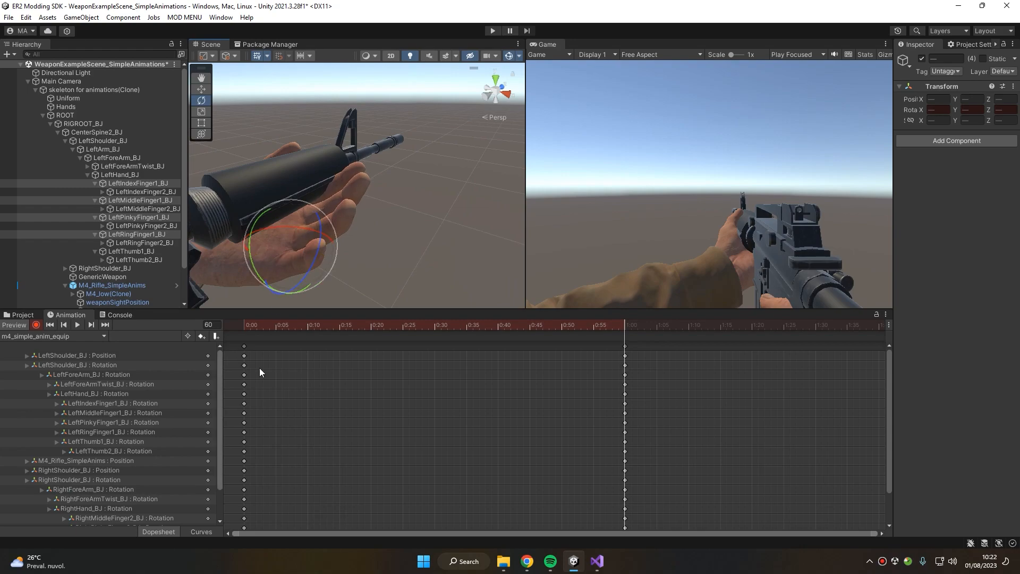
# Rotate the LeftIndexFinger2_BJ, LeftMiddleFinger2_BJ, LeftPinkyFinger2_BJ and LeftRingFinger2_BJ bones together to curl the fingers around the handguard.
pyautogui.click(133, 192)
pyautogui.keyDown('ctrl'); pyautogui.click(138, 209); pyautogui.keyUp('ctrl')
pyautogui.keyDown('ctrl'); pyautogui.click(133, 225); pyautogui.keyUp('ctrl')
pyautogui.keyDown('ctrl'); pyautogui.click(133, 243); pyautogui.keyUp('ctrl')
pyautogui.moveTo(321, 210); pyautogui.dragTo(270, 209)
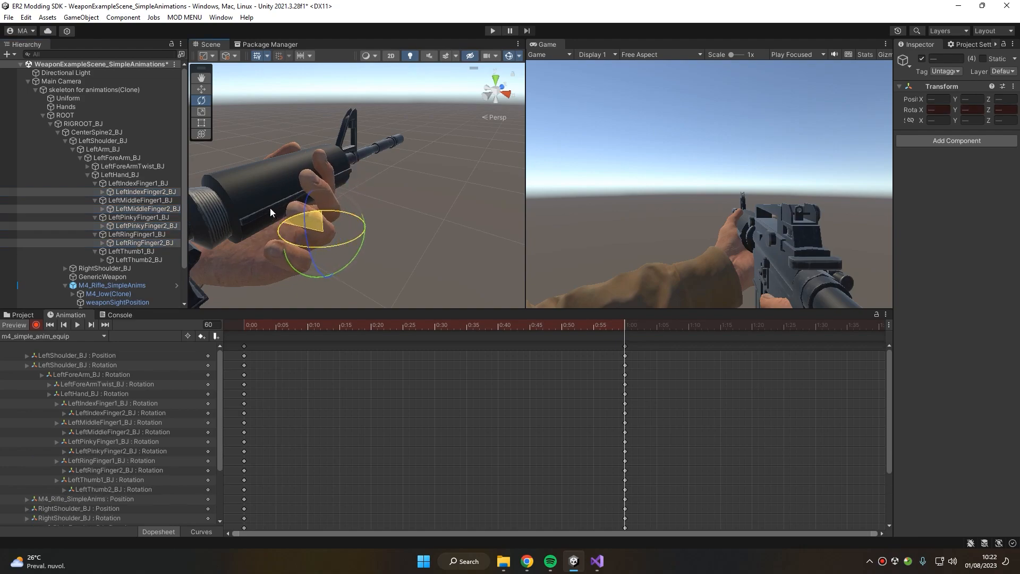
pyautogui.click(345, 187)
pyautogui.moveTo(342, 188); pyautogui.dragTo(339, 198)
# Rotate the LeftIndexFinger1_BJ and LeftIndexFinger2_BJ bones to fit the index finger against the handguard.
pyautogui.moveTo(339, 199); pyautogui.dragTo(385, 176, button='right')
pyautogui.scroll(5, 414, 197)
pyautogui.moveTo(413, 197); pyautogui.dragTo(413, 195, button='middle')
pyautogui.click(133, 192)
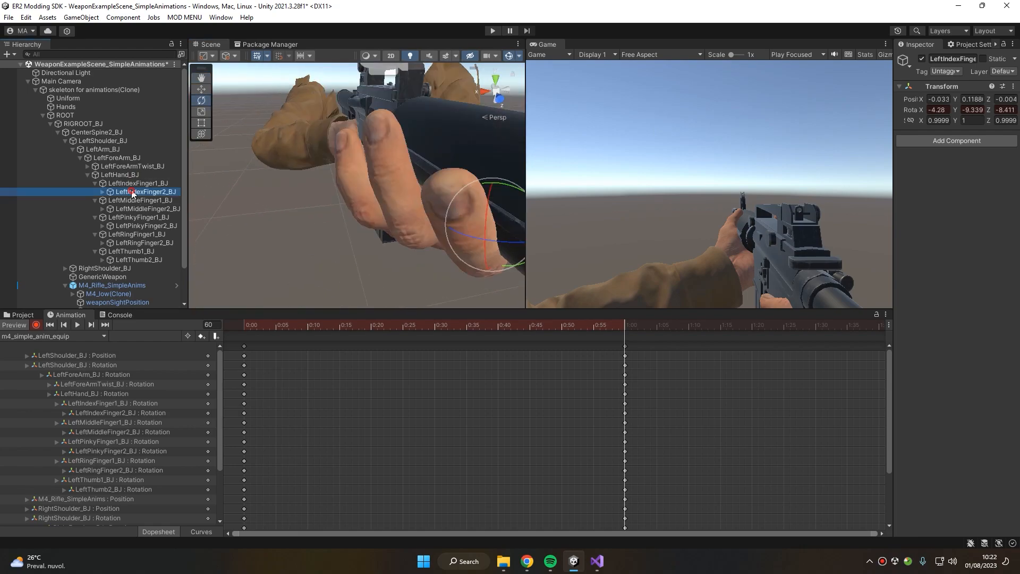
pyautogui.moveTo(423, 189); pyautogui.dragTo(449, 196, button='right')
pyautogui.moveTo(429, 202); pyautogui.dragTo(446, 220)
pyautogui.click(138, 183)
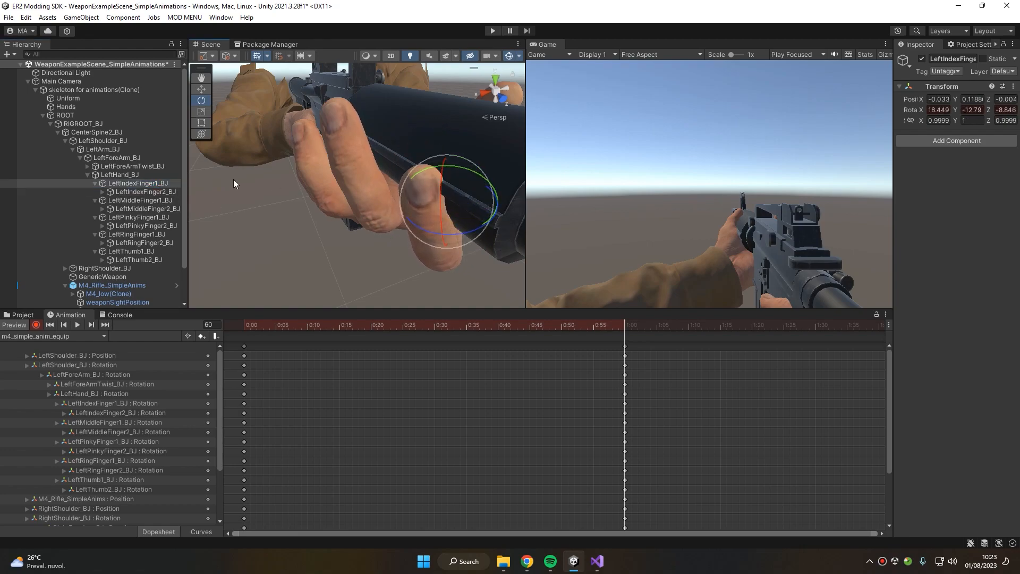
# Rotate the LeftRingFinger1_BJ bone to wrap the ring finger around the underside of the handguard.
pyautogui.click(139, 208)
pyautogui.moveTo(368, 187); pyautogui.dragTo(523, 216)
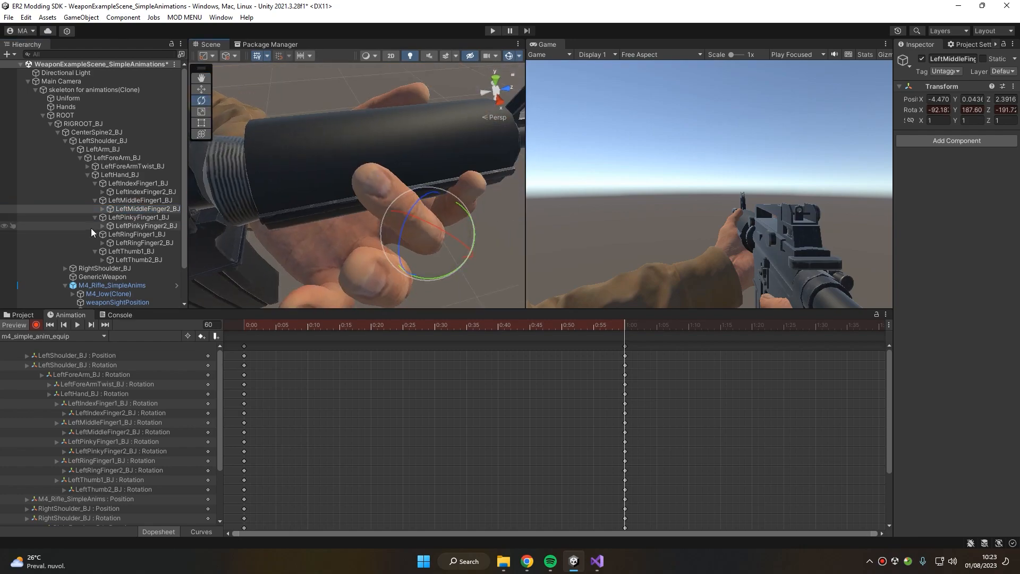
pyautogui.click(134, 235)
pyautogui.keyDown('alt'); pyautogui.moveTo(223, 228); pyautogui.dragTo(353, 216); pyautogui.keyUp('alt')
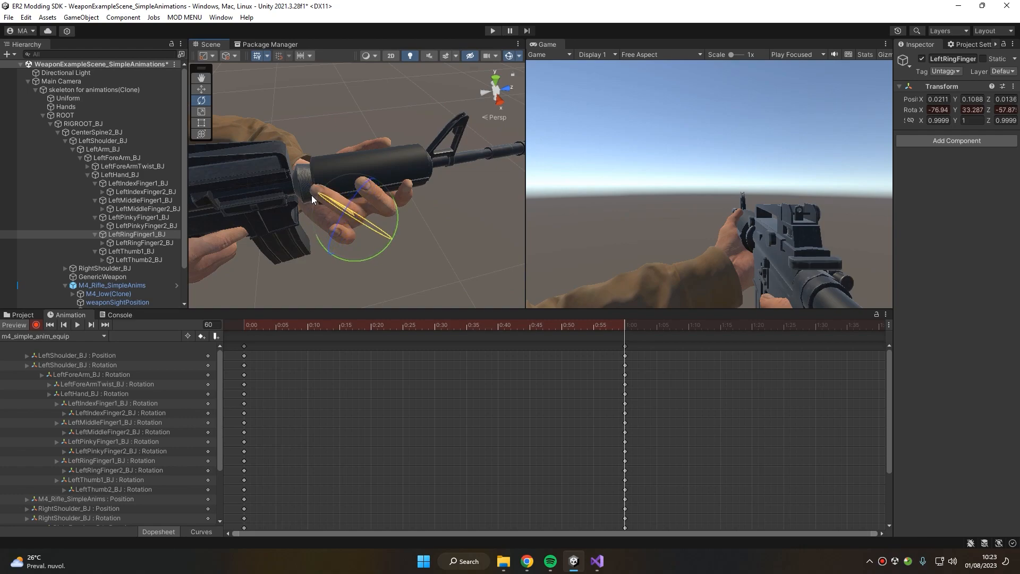
pyautogui.moveTo(318, 237); pyautogui.dragTo(367, 166)
pyautogui.click(371, 199)
pyautogui.click(148, 202)
pyautogui.click(139, 235)
pyautogui.moveTo(317, 209); pyautogui.dragTo(307, 203)
# Rotate the LeftPinkyFinger1_BJ bone to fit the little finger against the handguard.
pyautogui.click(144, 185)
pyautogui.click(142, 217)
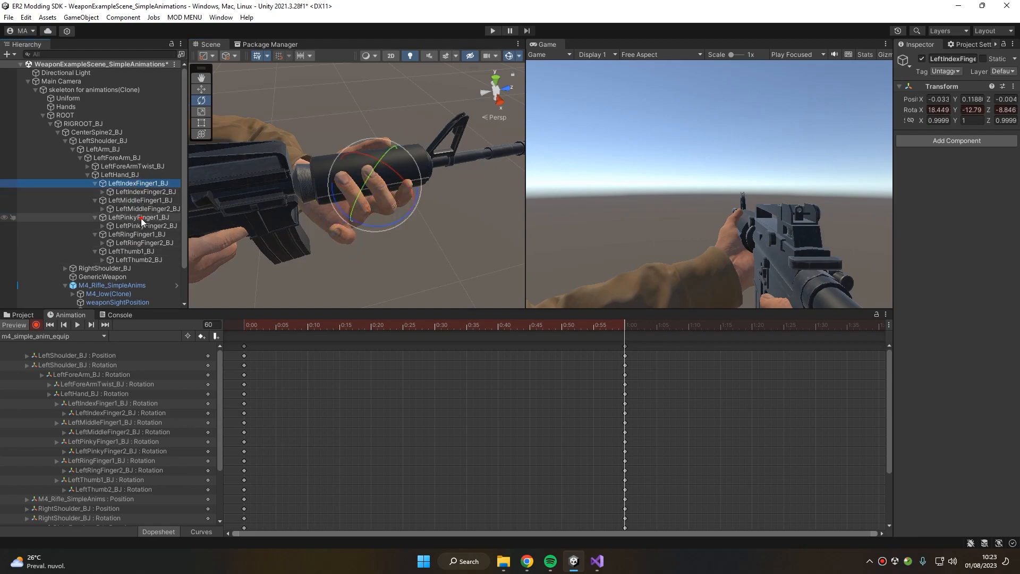
pyautogui.moveTo(365, 223); pyautogui.dragTo(351, 191)
pyautogui.moveTo(234, 172); pyautogui.dragTo(429, 215)
# Scrub and play the equip animation between frames 0 and 60, examining the arm motion in the scene.
pyautogui.moveTo(612, 325); pyautogui.dragTo(623, 370)
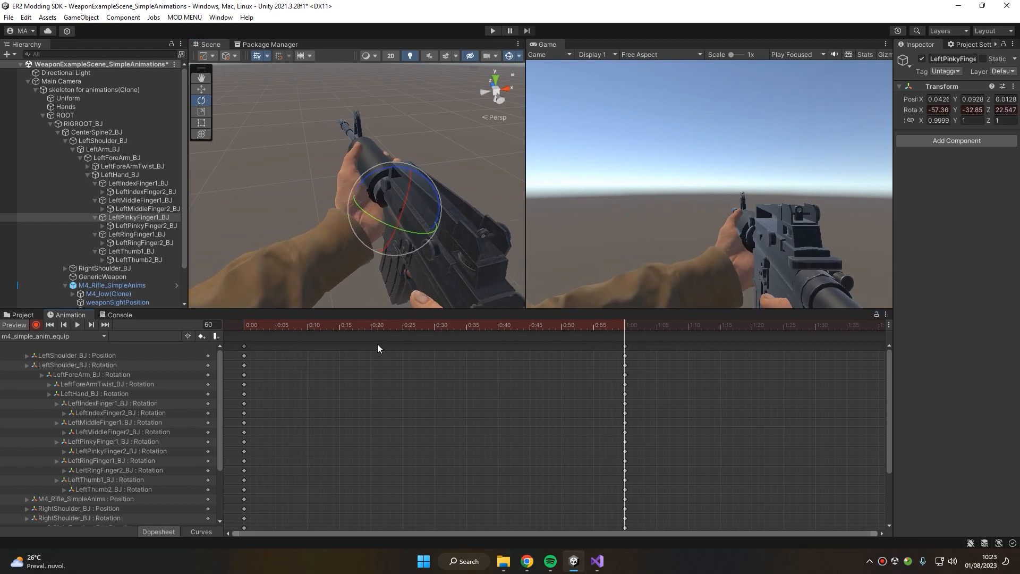
pyautogui.moveTo(599, 326); pyautogui.dragTo(234, 329)
pyautogui.scroll(-10, 234, 224)
pyautogui.keyDown('alt'); pyautogui.moveTo(239, 223); pyautogui.dragTo(434, 233); pyautogui.keyUp('alt')
pyautogui.scroll(4, 373, 205)
pyautogui.moveTo(435, 233); pyautogui.dragTo(441, 217, button='middle')
pyautogui.scroll(4, 287, 233)
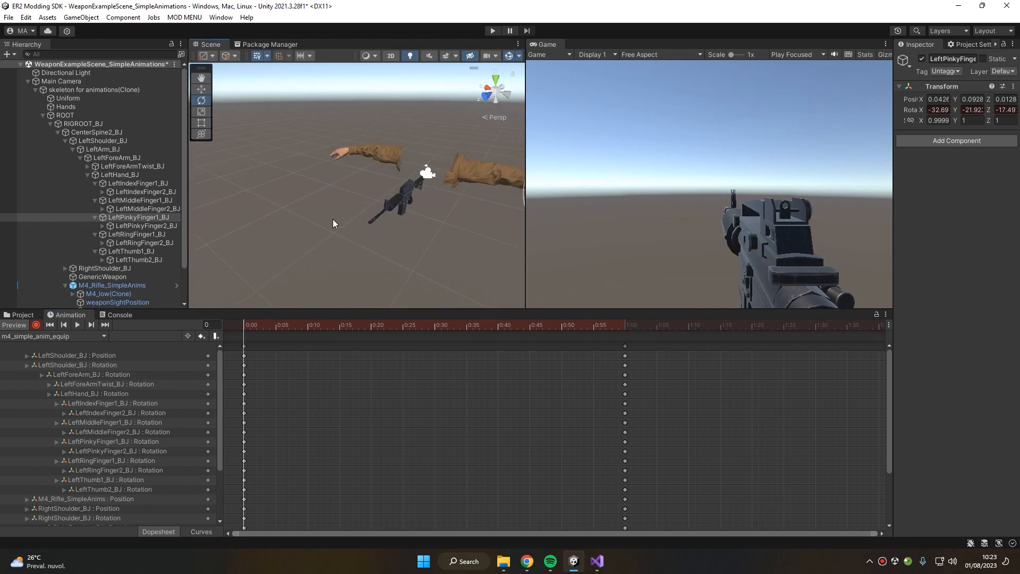
pyautogui.keyDown('alt'); pyautogui.moveTo(333, 219); pyautogui.dragTo(355, 164); pyautogui.keyUp('alt')
pyautogui.moveTo(442, 170); pyautogui.dragTo(394, 172, button='middle')
pyautogui.scroll(5, 379, 186)
pyautogui.scroll(-4, 400, 224)
pyautogui.scroll(4, 380, 192)
pyautogui.scroll(-3, 380, 192)
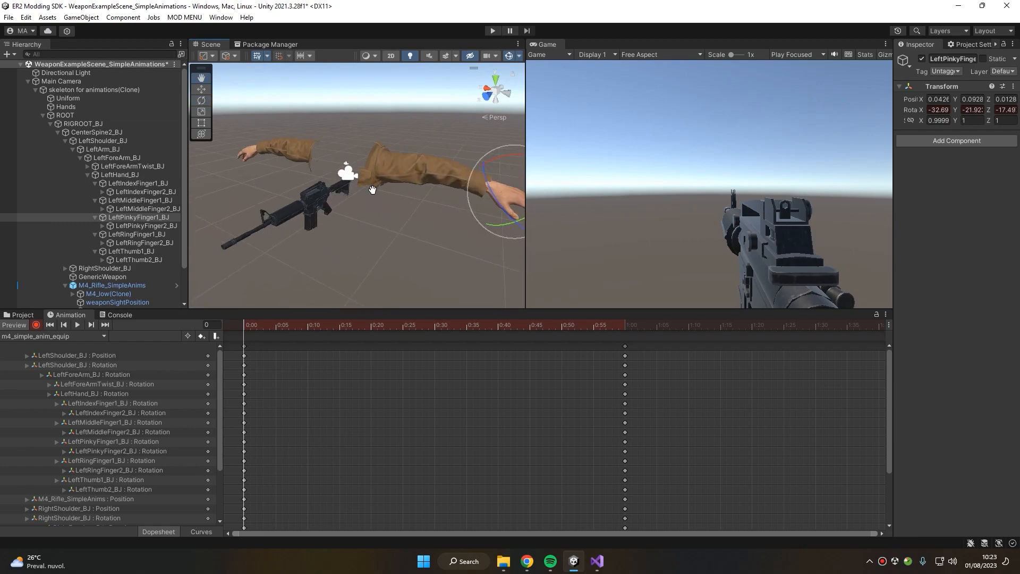
pyautogui.moveTo(248, 323); pyautogui.dragTo(106, 328)
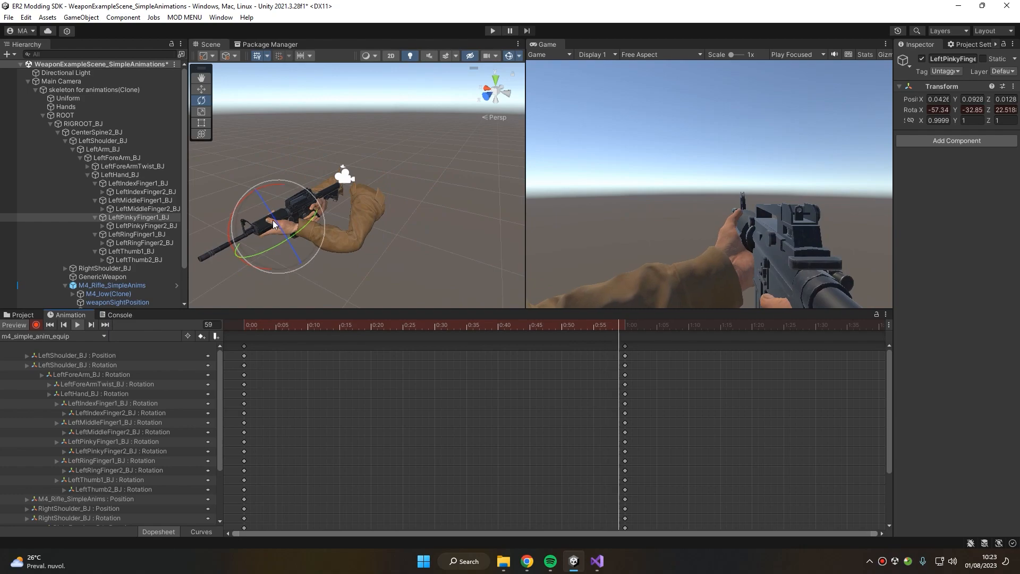
pyautogui.moveTo(676, 326); pyautogui.dragTo(630, 355)
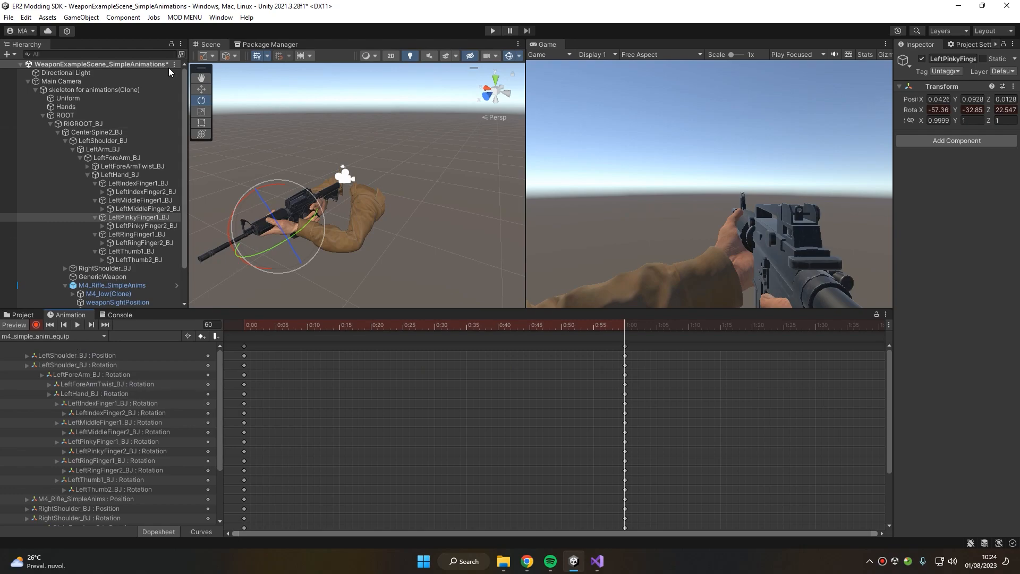
# Copy all keyframes from frame 60 and paste them at frame 0.
pyautogui.click(625, 347)
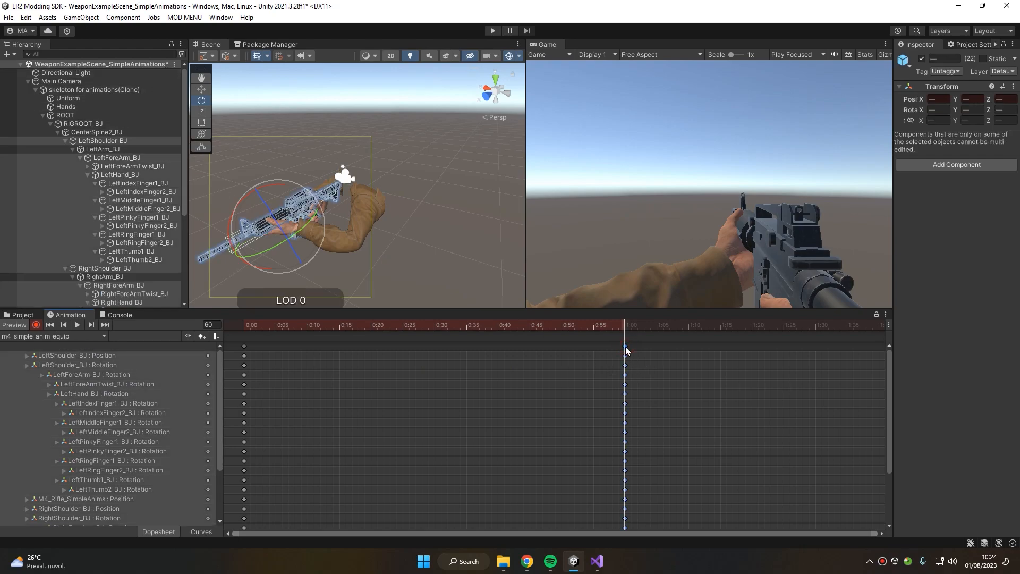
pyautogui.moveTo(621, 328); pyautogui.dragTo(202, 348)
pyautogui.hotkey('ctrl', 'v')
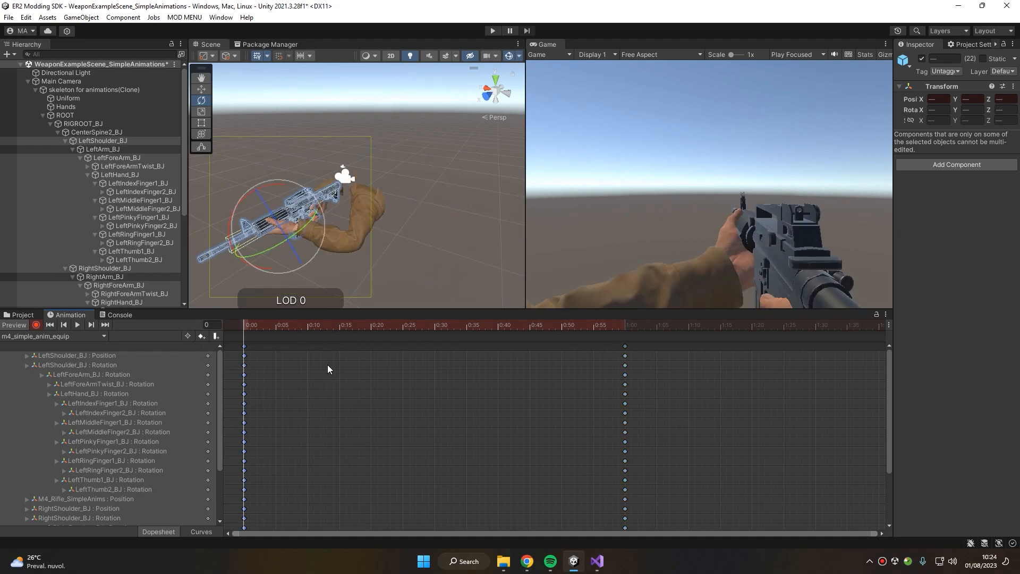
pyautogui.click(753, 402)
# Try a slight rotation of the CenterSpine2_BJ bone at frame 0, then undo it.
pyautogui.click(82, 133)
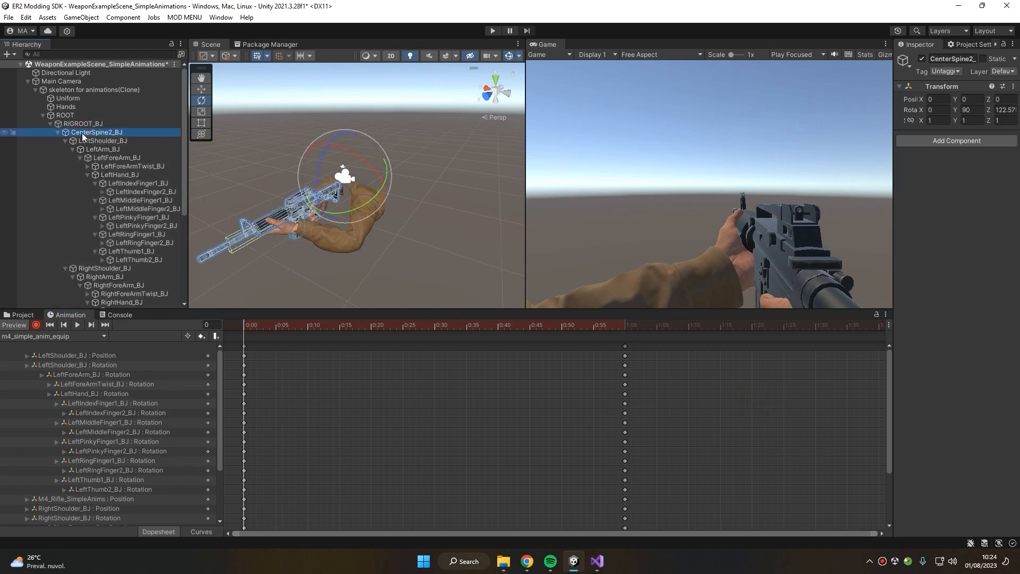
pyautogui.keyDown('alt'); pyautogui.moveTo(496, 158); pyautogui.dragTo(393, 164); pyautogui.keyUp('alt')
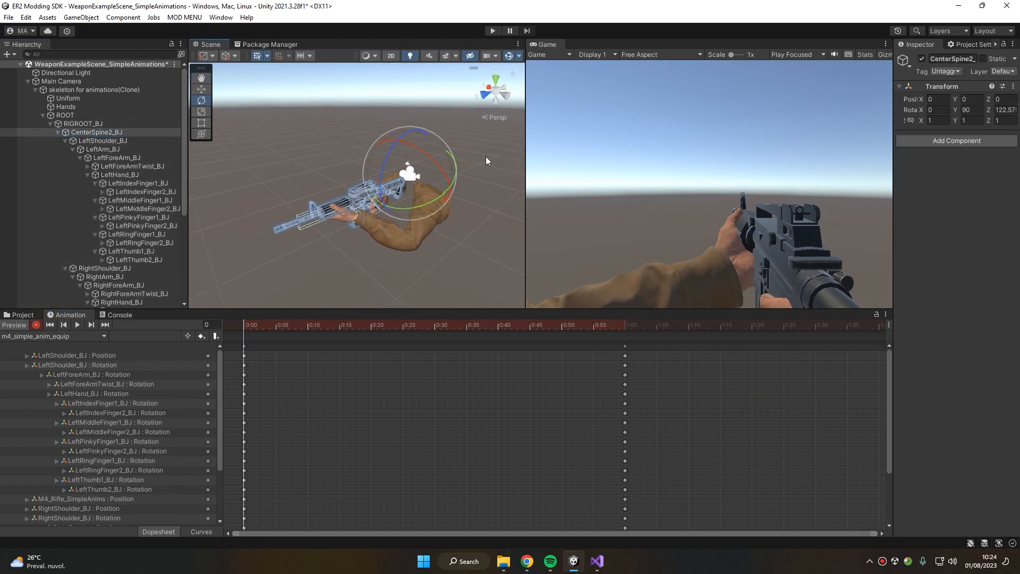
pyautogui.moveTo(387, 166)
pyautogui.mouseDown()
pyautogui.moveTo(381, 219)
pyautogui.moveTo(393, 234)
pyautogui.moveTo(387, 209)
pyautogui.moveTo(400, 152)
pyautogui.moveTo(397, 169)
pyautogui.mouseUp()
pyautogui.scroll(2, 397, 170)
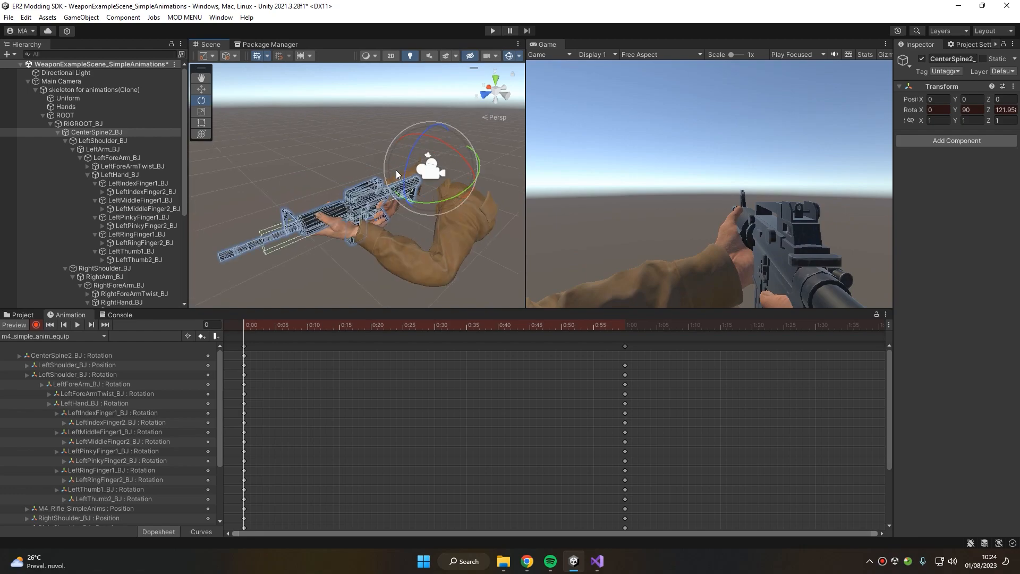
pyautogui.hotkey('ctrl', 'z')
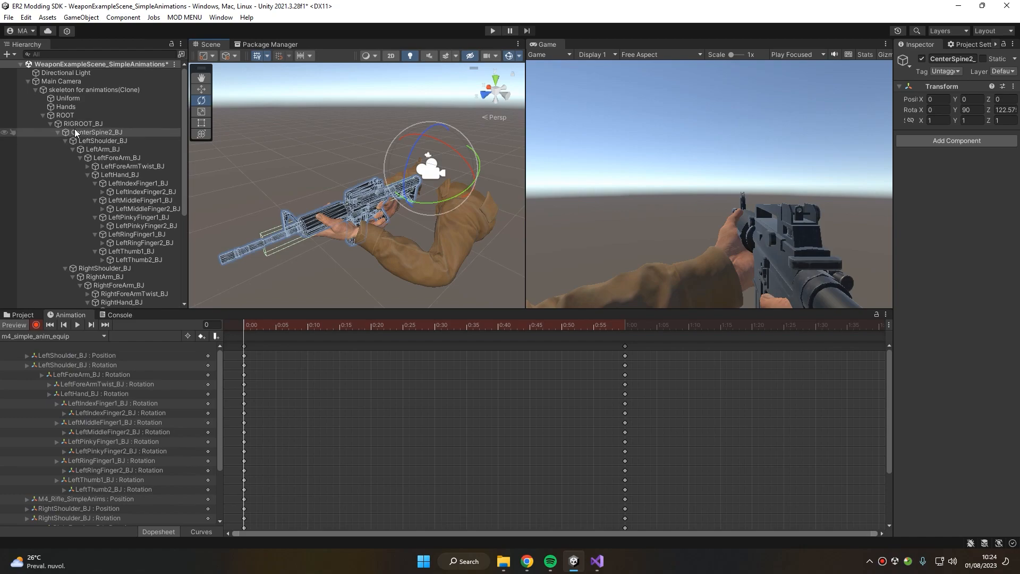
# Try rotating CenterSpine2_BJ at frame 0 to swing the arms and rifle down, and delete the resulting rotation keyframe.
pyautogui.scroll(-4, 148, 426)
pyautogui.scroll(4, 127, 409)
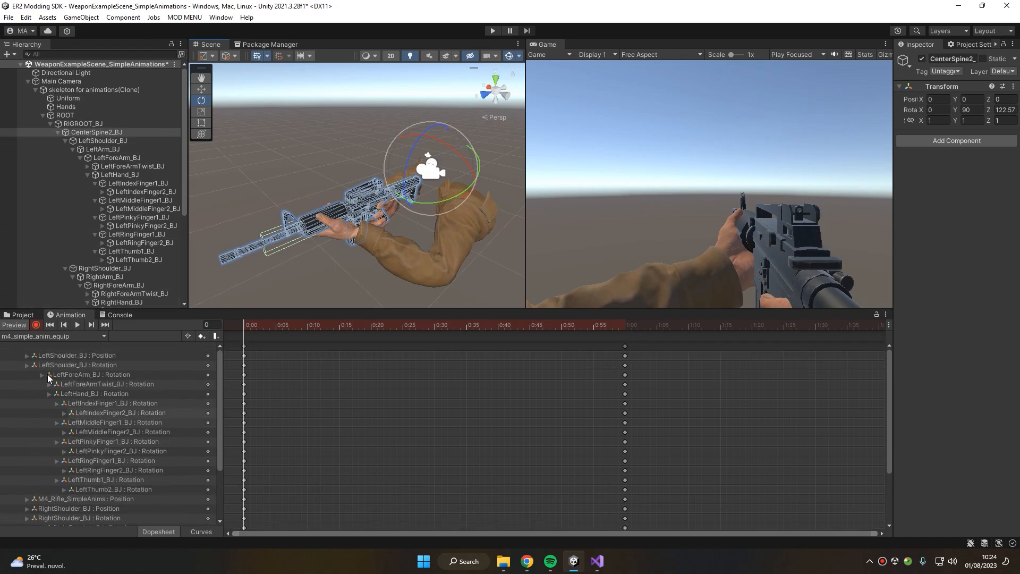
pyautogui.scroll(5, 273, 248)
pyautogui.moveTo(339, 218); pyautogui.dragTo(354, 210, button='right')
pyautogui.scroll(-5, 354, 210)
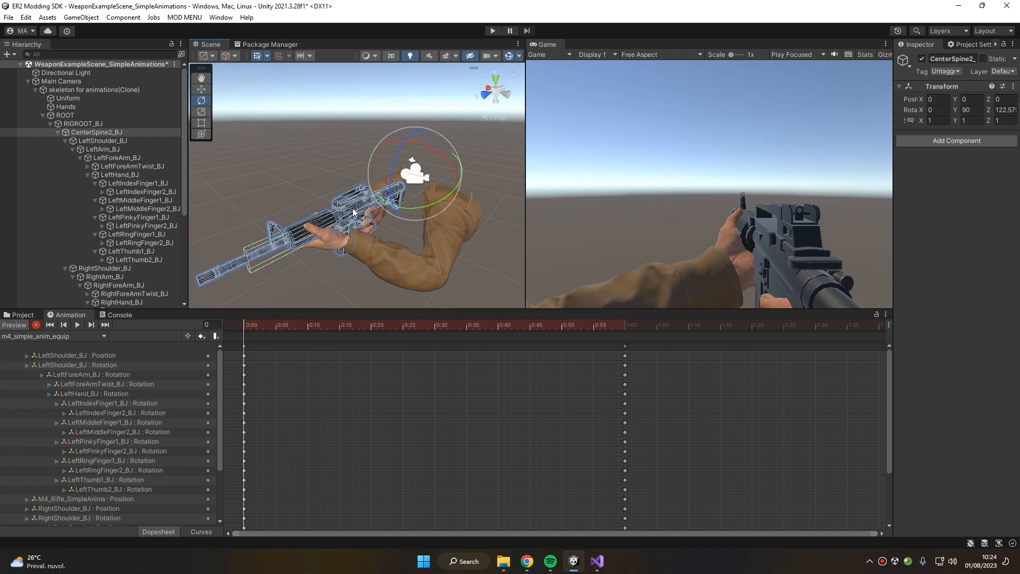
pyautogui.moveTo(394, 165); pyautogui.dragTo(414, 298)
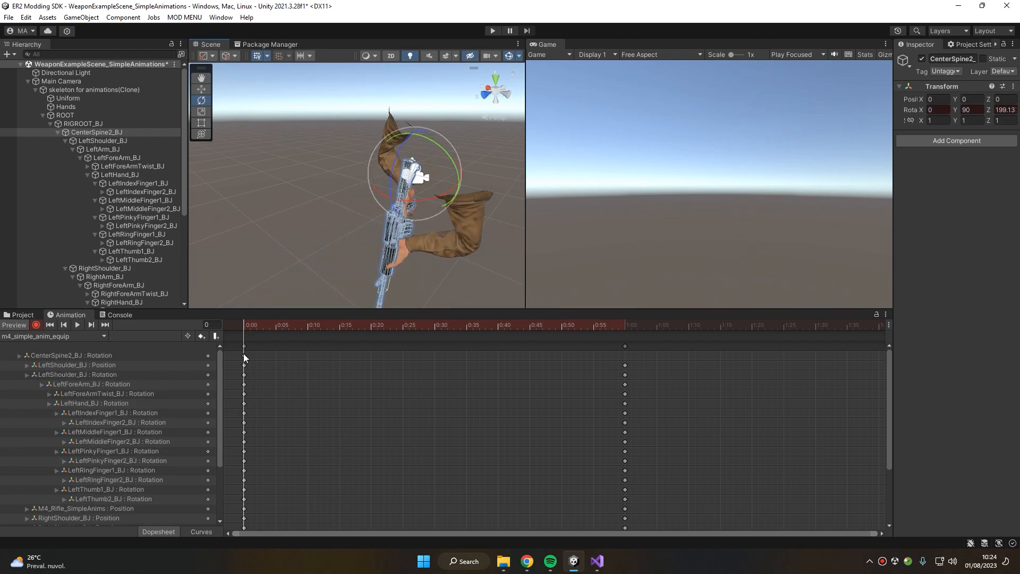
pyautogui.click(244, 354)
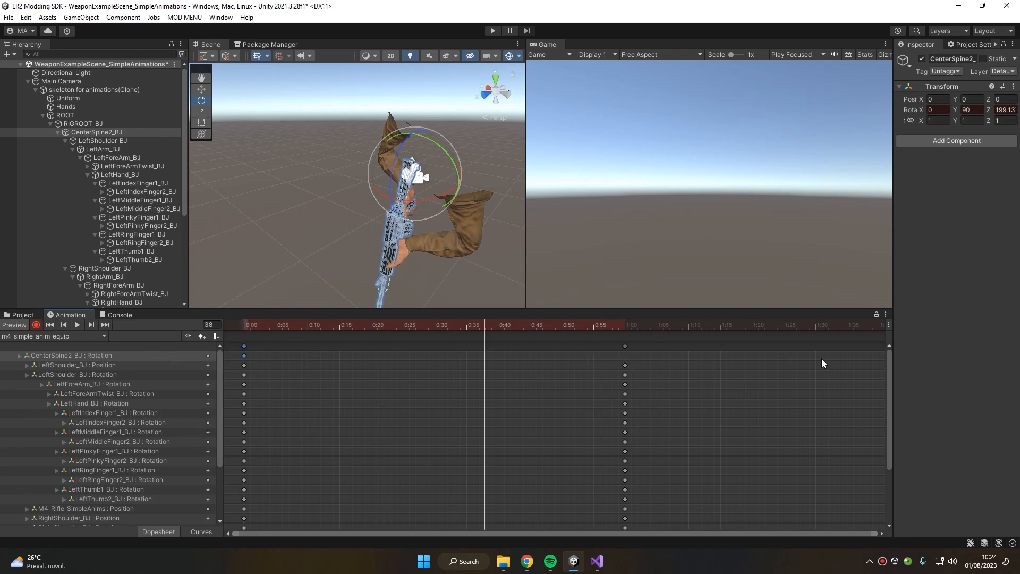
pyautogui.press('Delete')
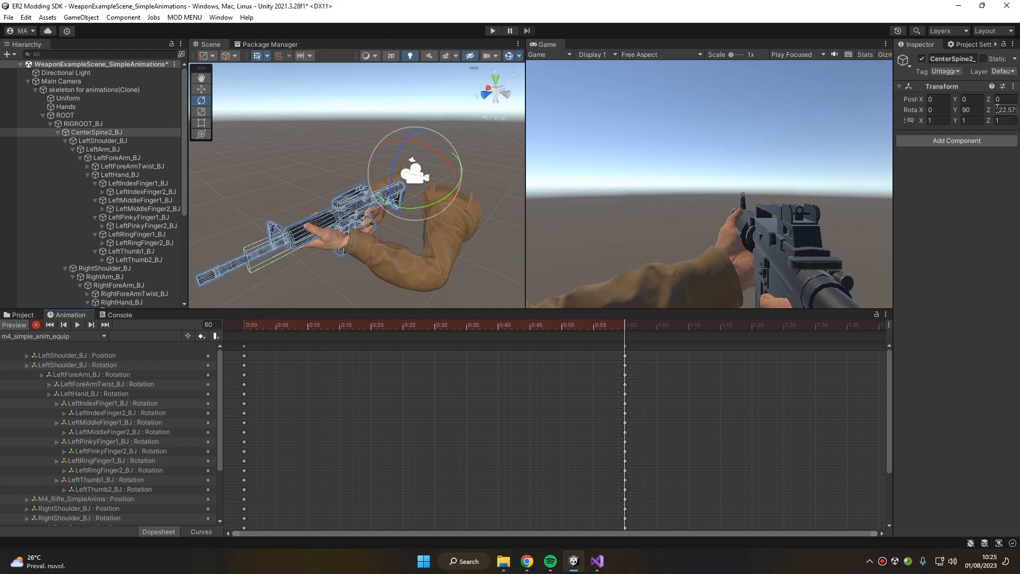
# Key the CenterSpine2_BJ bone's position at frame 60, keeping X, Y and Z at 0.
pyautogui.click(969, 100)
pyautogui.moveTo(894, 109); pyautogui.dragTo(844, 113)
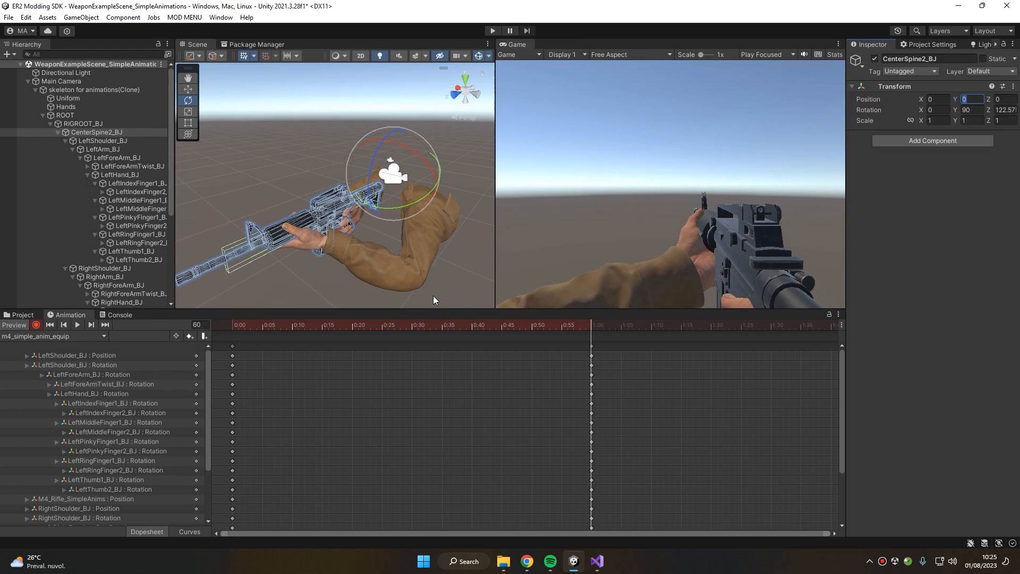
pyautogui.click(938, 100)
pyautogui.moveTo(924, 101); pyautogui.dragTo(921, 102)
pyautogui.click(942, 99)
pyautogui.press('BackSpace')
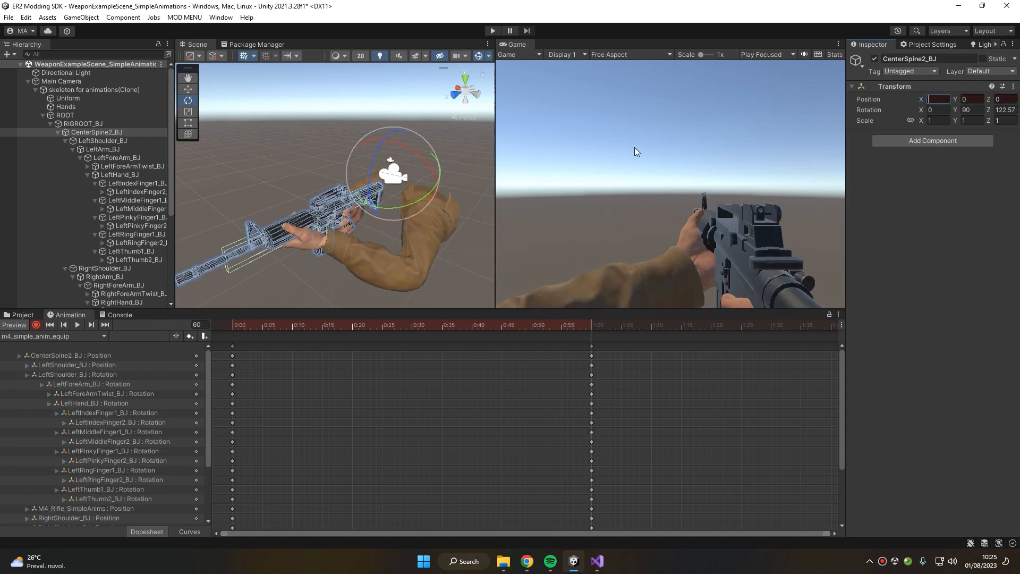
pyautogui.click(95, 356)
pyautogui.click(591, 356)
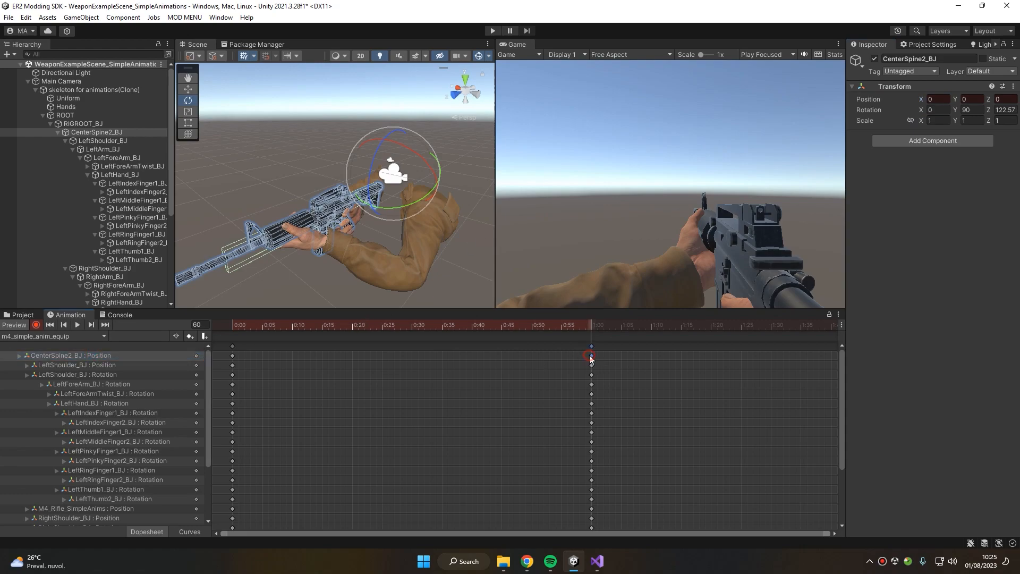
# Key the CenterSpine2_BJ bone's rotation at frame 60 with X at 0.
pyautogui.moveTo(921, 110); pyautogui.dragTo(910, 115)
pyautogui.click(941, 110)
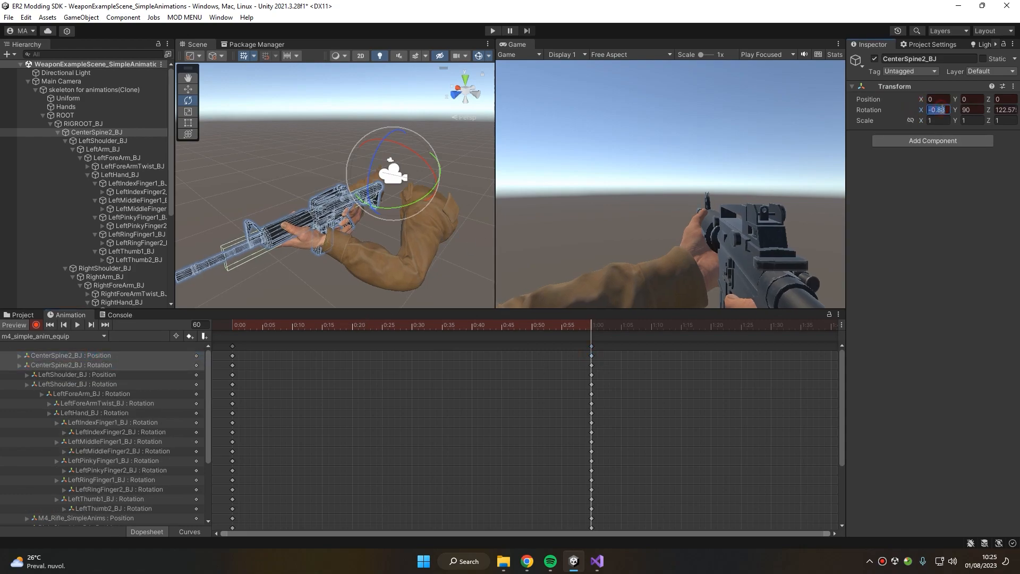
pyautogui.press('BackSpace')
pyautogui.click(592, 355)
pyautogui.click(592, 365)
pyautogui.click(591, 356)
pyautogui.click(592, 365)
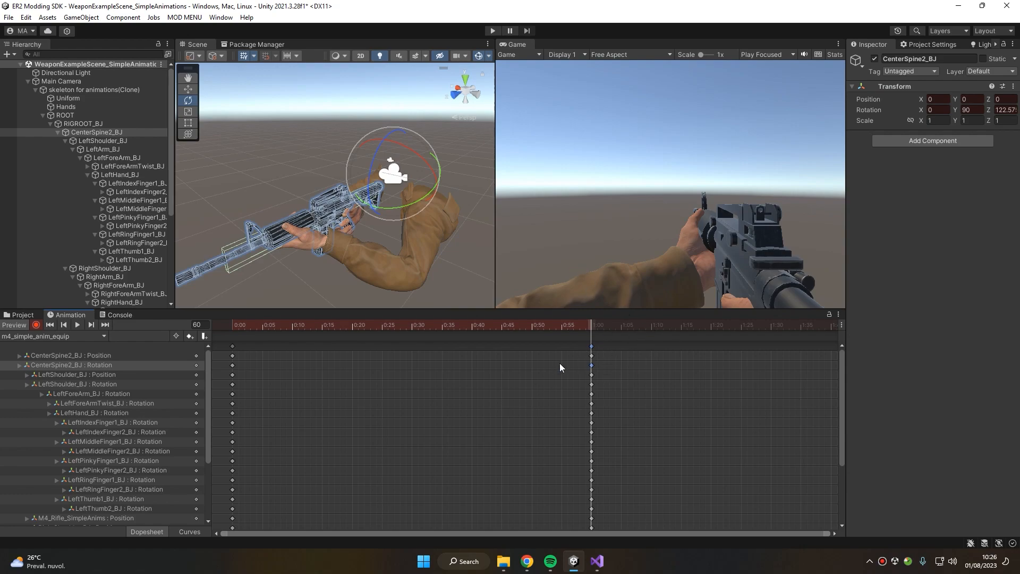
# Rotate CenterSpine2_BJ at frame 0 to about 168 degrees on Z so the arms and rifle swing down out of view.
pyautogui.click(63, 359)
pyautogui.click(64, 362)
pyautogui.moveTo(590, 326); pyautogui.dragTo(231, 340)
pyautogui.moveTo(410, 228); pyautogui.dragTo(404, 223, button='right')
pyautogui.moveTo(404, 180); pyautogui.dragTo(330, 286)
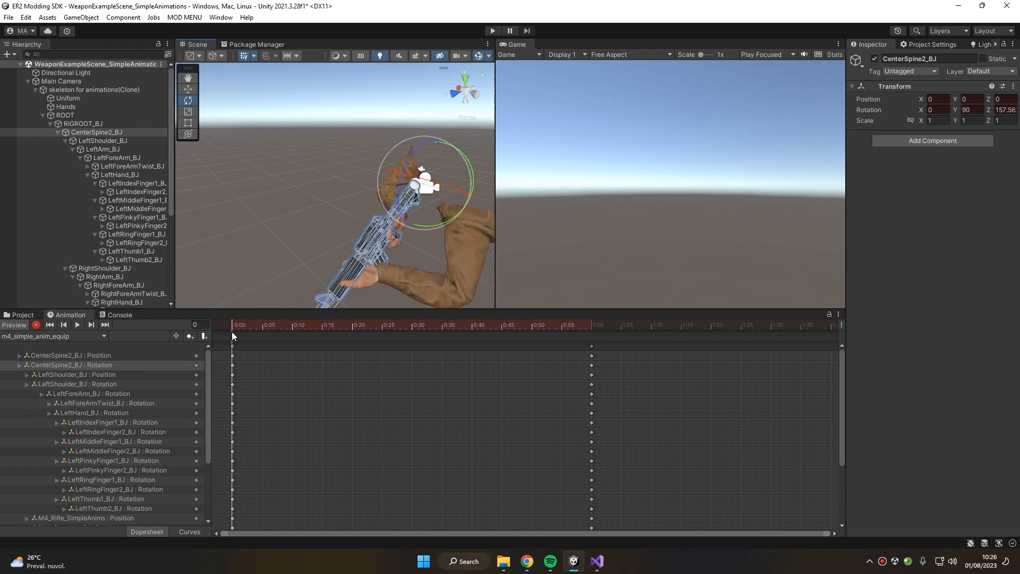
# Scrub through and play back the rifle-raising motion from frame 0 to frame 60.
pyautogui.moveTo(279, 326); pyautogui.dragTo(572, 335)
pyautogui.click(66, 325)
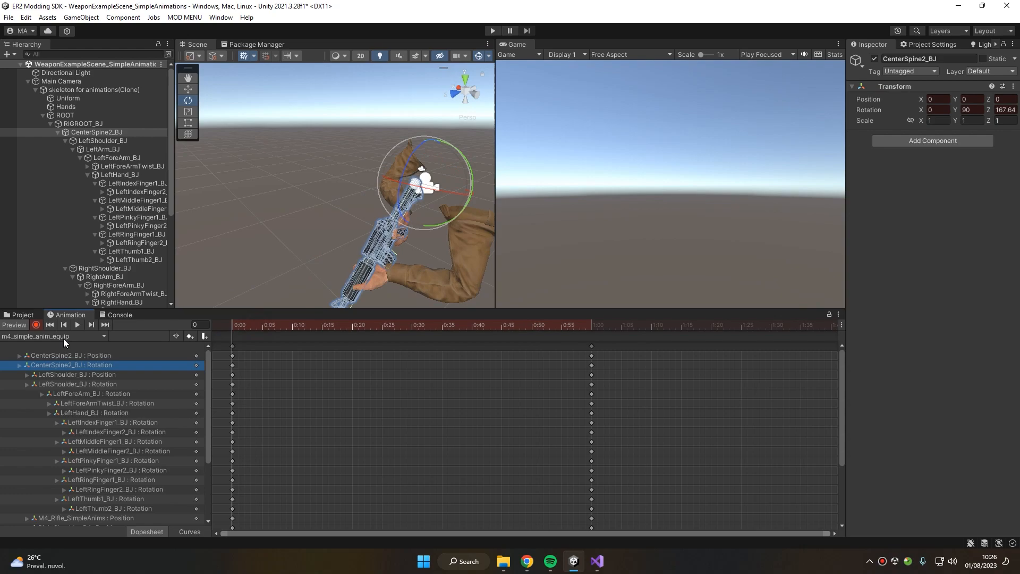
pyautogui.click(79, 325)
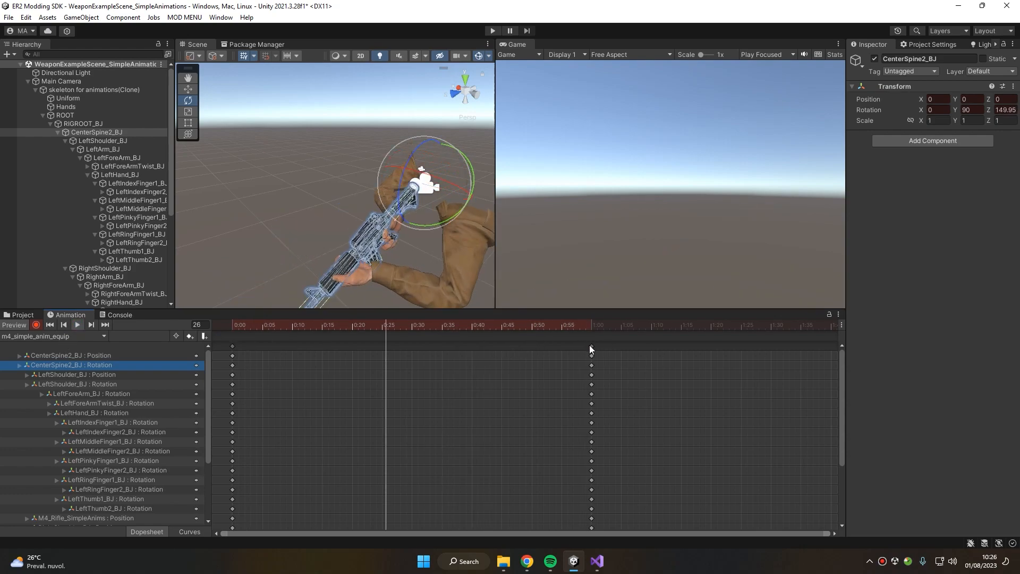
# Move all keyframes from frame 60 to frame 40 and play the shortened animation.
pyautogui.moveTo(591, 346); pyautogui.dragTo(472, 352)
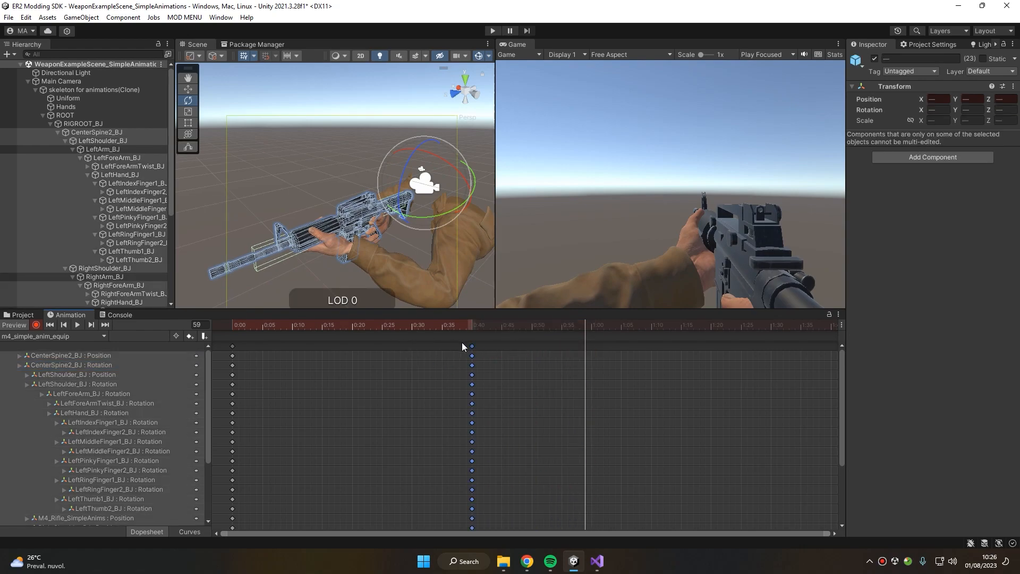
pyautogui.moveTo(468, 326); pyautogui.dragTo(150, 334)
pyautogui.click(77, 325)
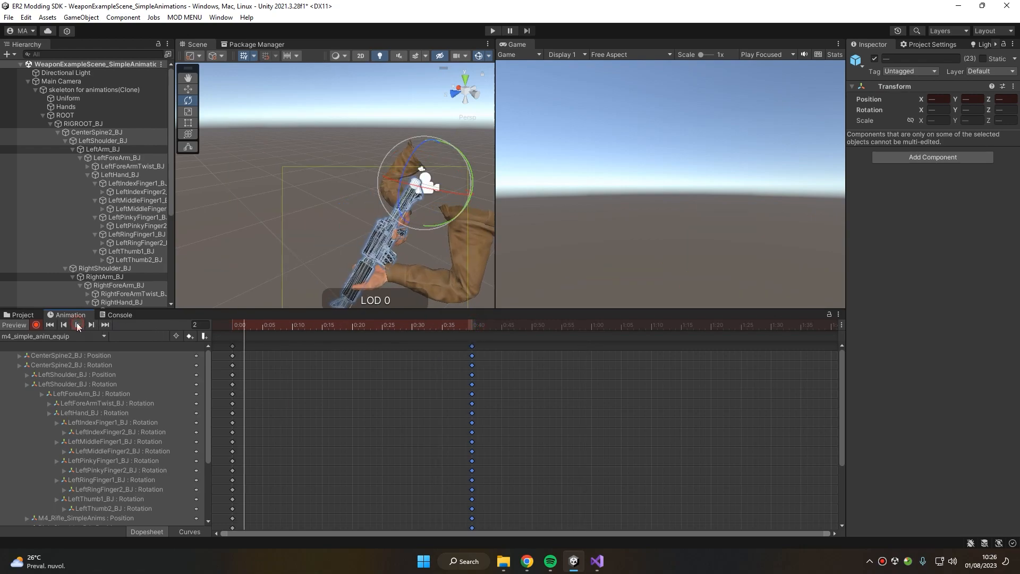
# Rotate CenterSpine2_BJ at frame 30 and again at an earlier frame to add intermediate poses to the equip motion.
pyautogui.moveTo(419, 326); pyautogui.dragTo(412, 326)
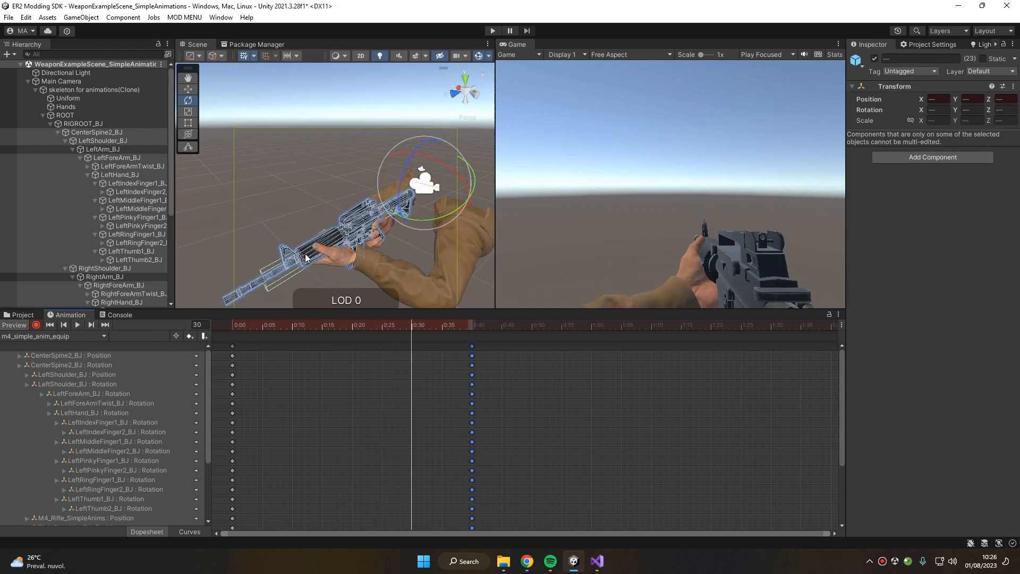
pyautogui.click(733, 389)
pyautogui.click(115, 134)
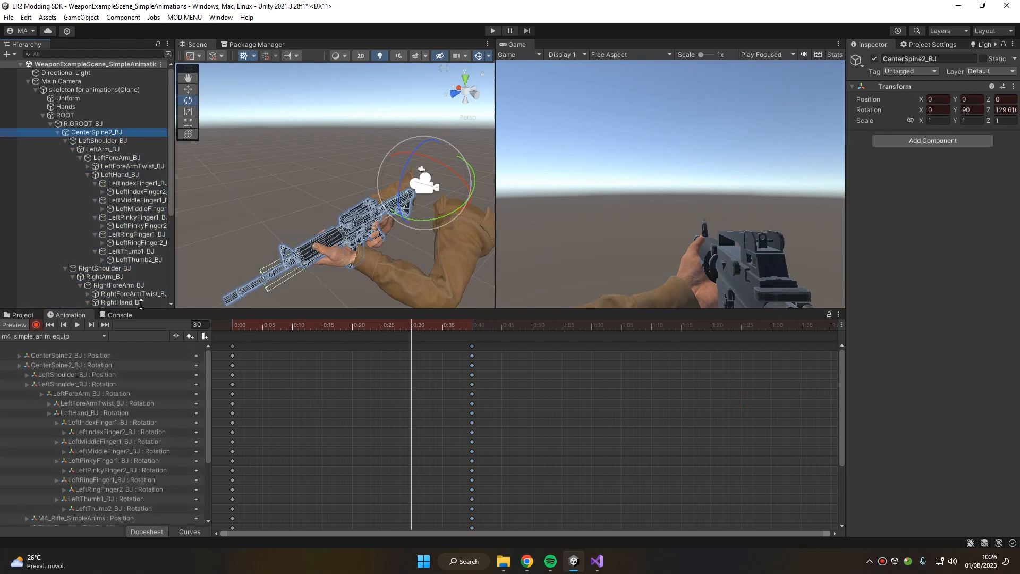
pyautogui.moveTo(407, 207); pyautogui.dragTo(405, 186)
pyautogui.moveTo(450, 158); pyautogui.dragTo(406, 176)
pyautogui.moveTo(409, 325); pyautogui.dragTo(328, 367)
pyautogui.moveTo(444, 173); pyautogui.dragTo(438, 274)
# Play back the equip animation from the start and go to its final keyframe at frame 44.
pyautogui.moveTo(342, 326); pyautogui.dragTo(195, 367)
pyautogui.click(79, 325)
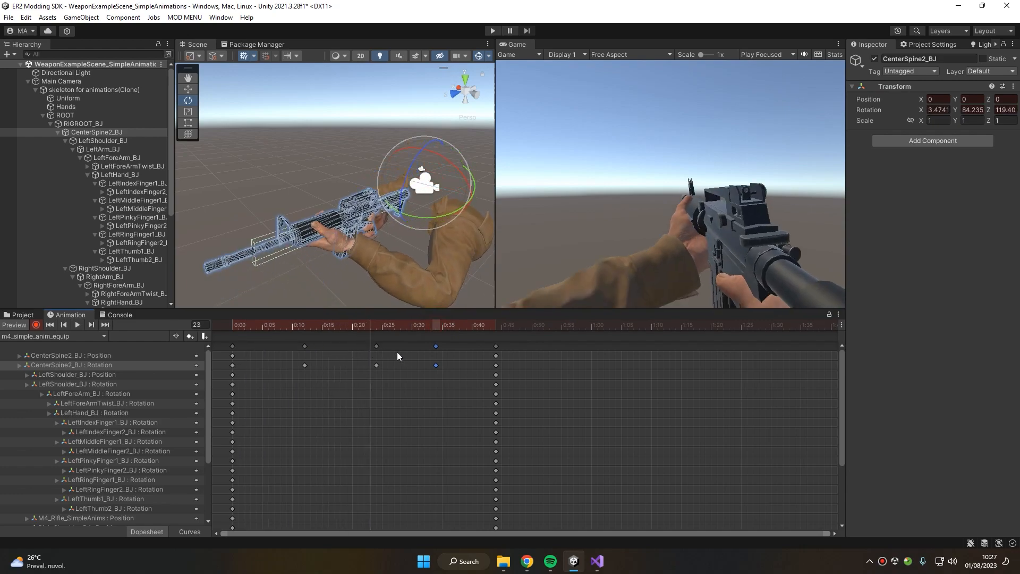
pyautogui.click(78, 325)
pyautogui.click(78, 325)
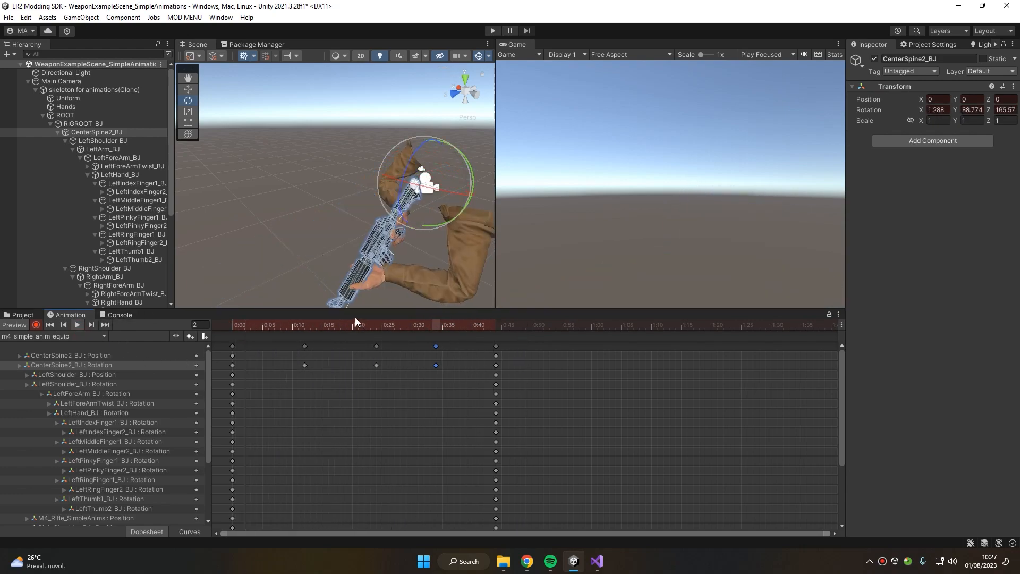
pyautogui.moveTo(490, 328); pyautogui.dragTo(489, 330)
pyautogui.moveTo(489, 331); pyautogui.dragTo(495, 332)
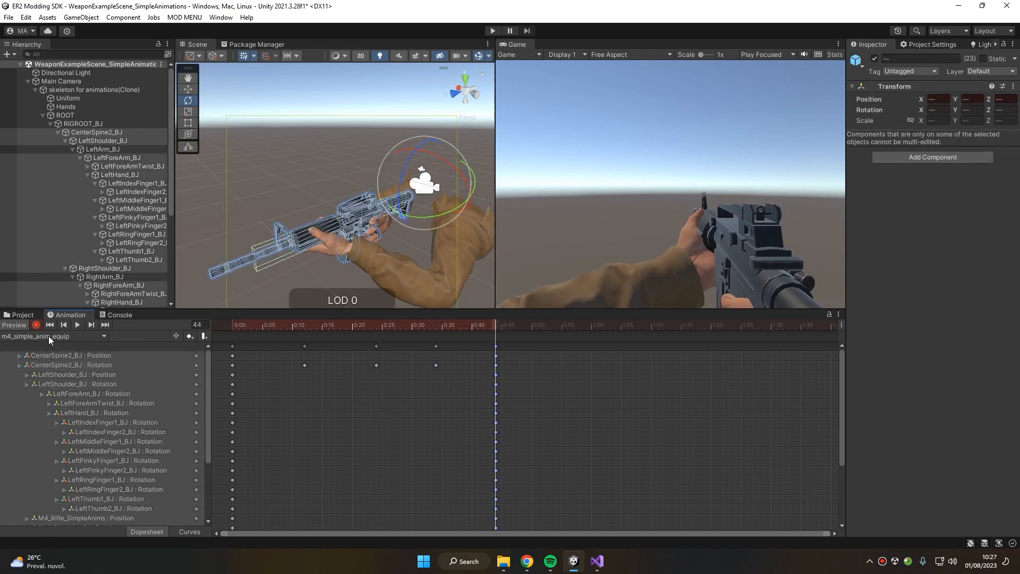
# Create a new animation clip named m4_simple_anim_reload.anim in the animations_unity folder.
pyautogui.click(53, 335)
pyautogui.click(40, 364)
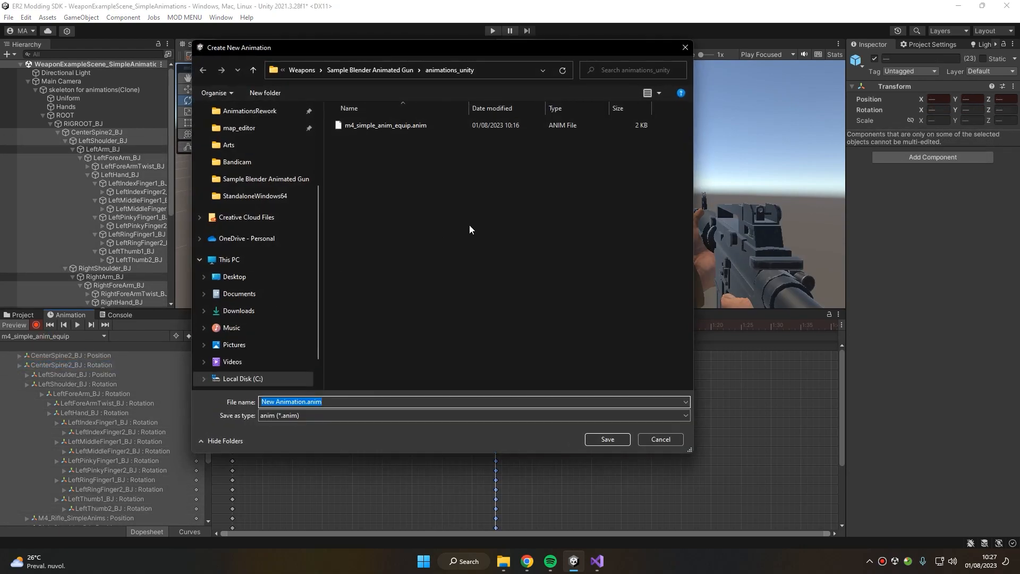
pyautogui.click(385, 126)
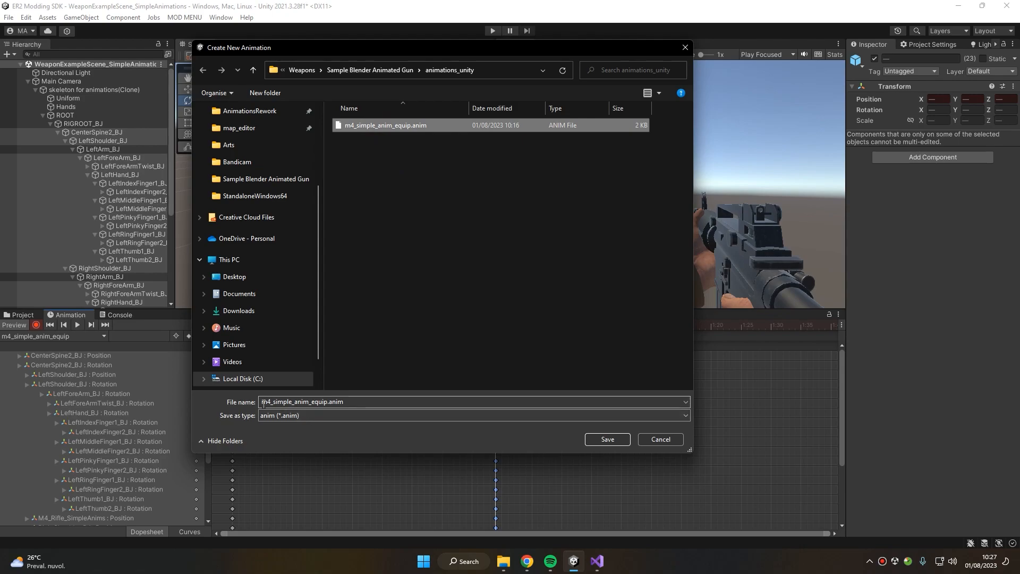
pyautogui.click(329, 405)
pyautogui.doubleClick(329, 405)
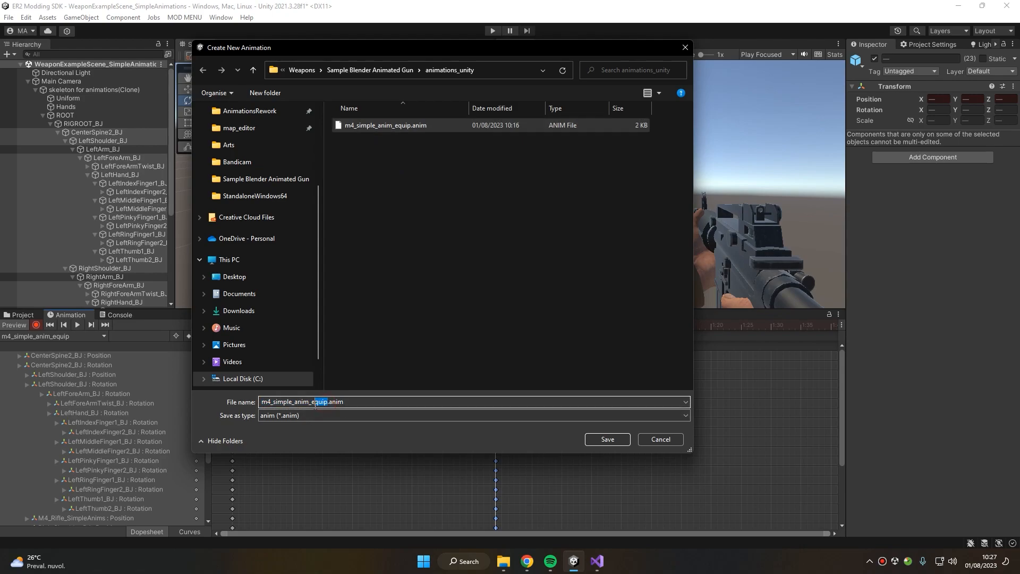
pyautogui.write('reload')
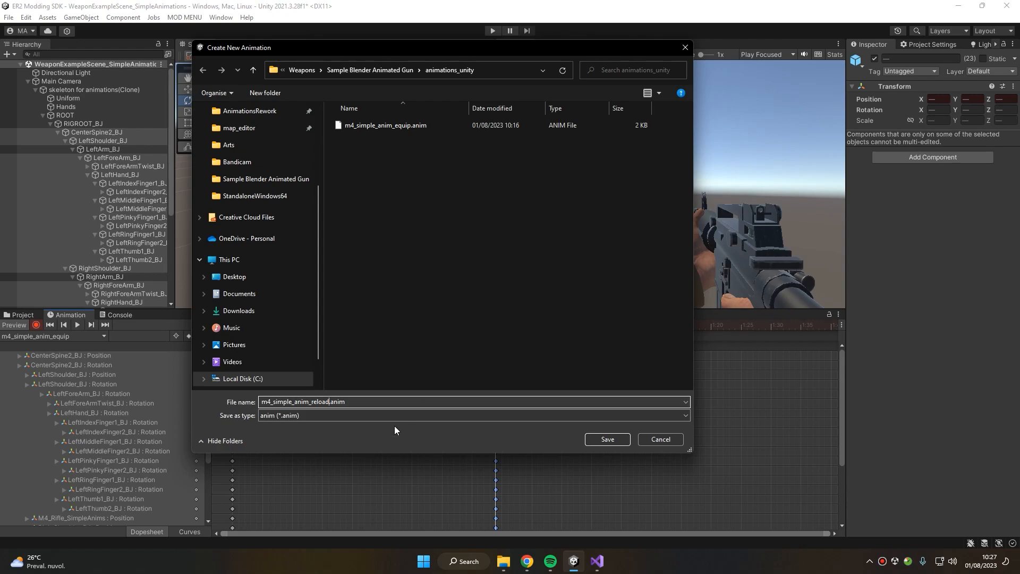
pyautogui.click(606, 439)
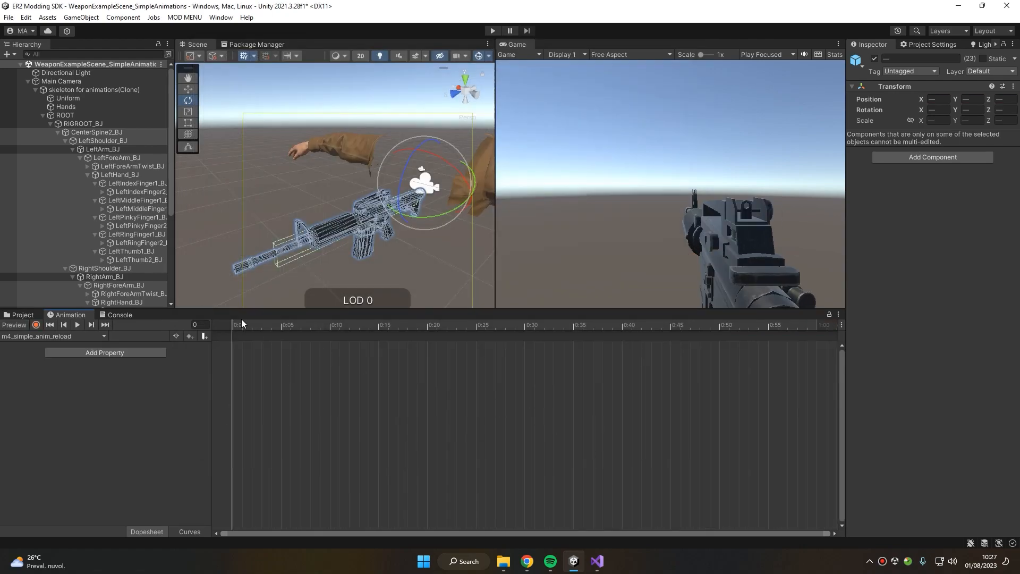
# Copy the final-pose keyframes from frame 44 of m4_simple_anim_equip to frame 0 of m4_simple_anim_reload.
pyautogui.moveTo(260, 327); pyautogui.dragTo(231, 325)
pyautogui.scroll(-10, 336, 212)
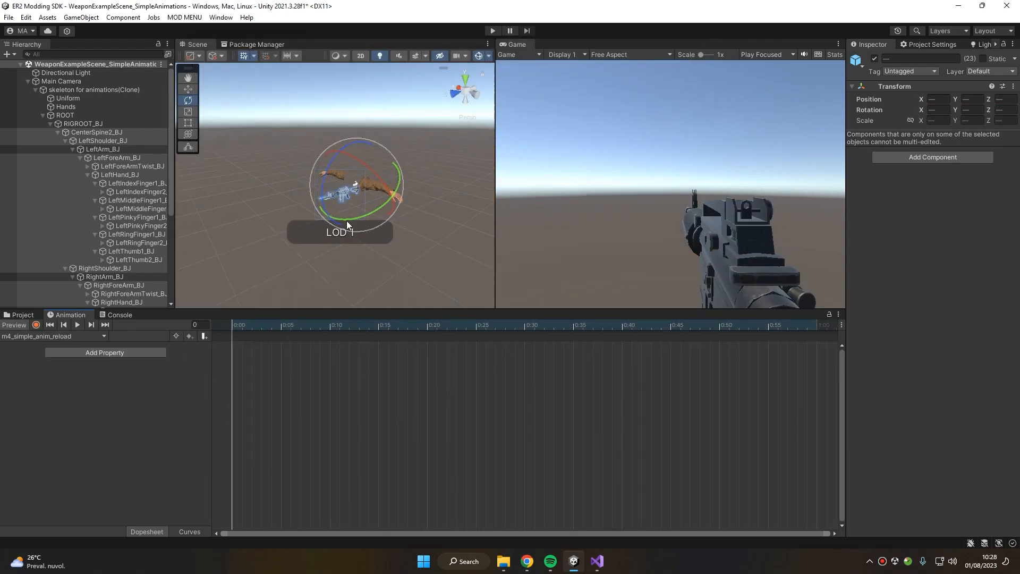
pyautogui.scroll(10, 347, 221)
pyautogui.moveTo(283, 248); pyautogui.dragTo(294, 262, button='right')
pyautogui.click(50, 335)
pyautogui.click(59, 348)
pyautogui.moveTo(271, 326); pyautogui.dragTo(614, 358)
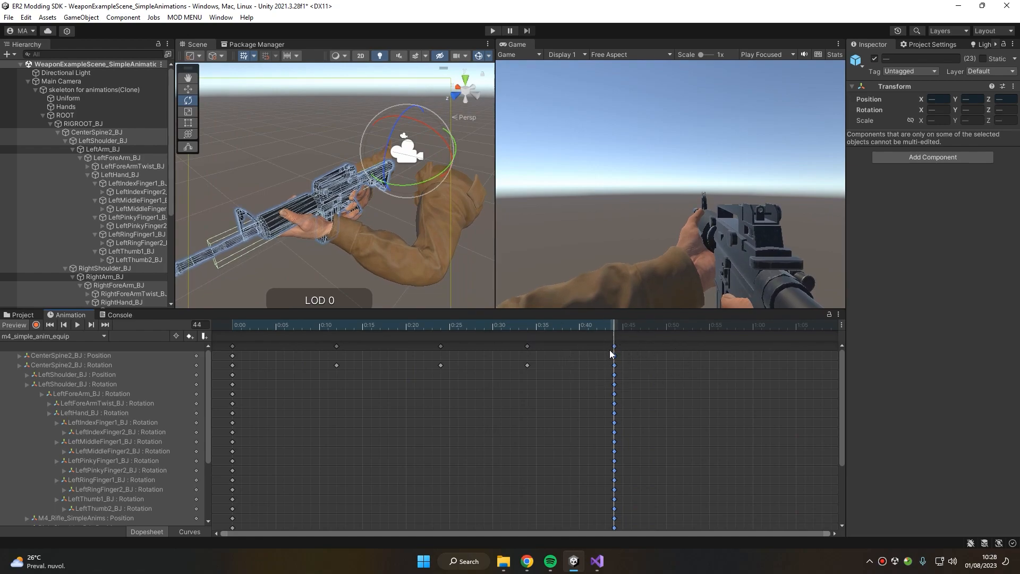
pyautogui.click(637, 368)
pyautogui.click(614, 347)
pyautogui.click(98, 337)
pyautogui.click(54, 359)
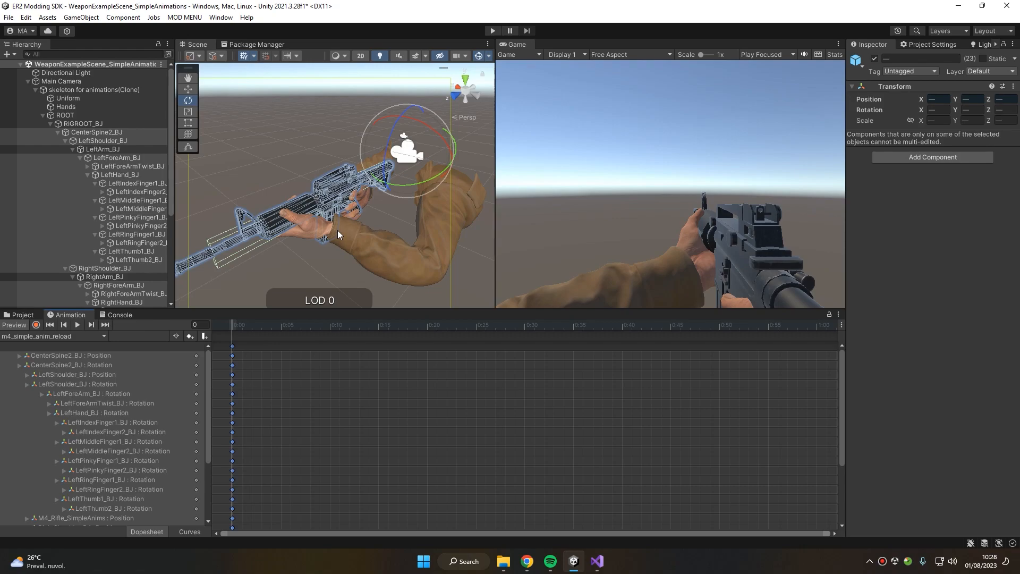
pyautogui.scroll(-2, 339, 412)
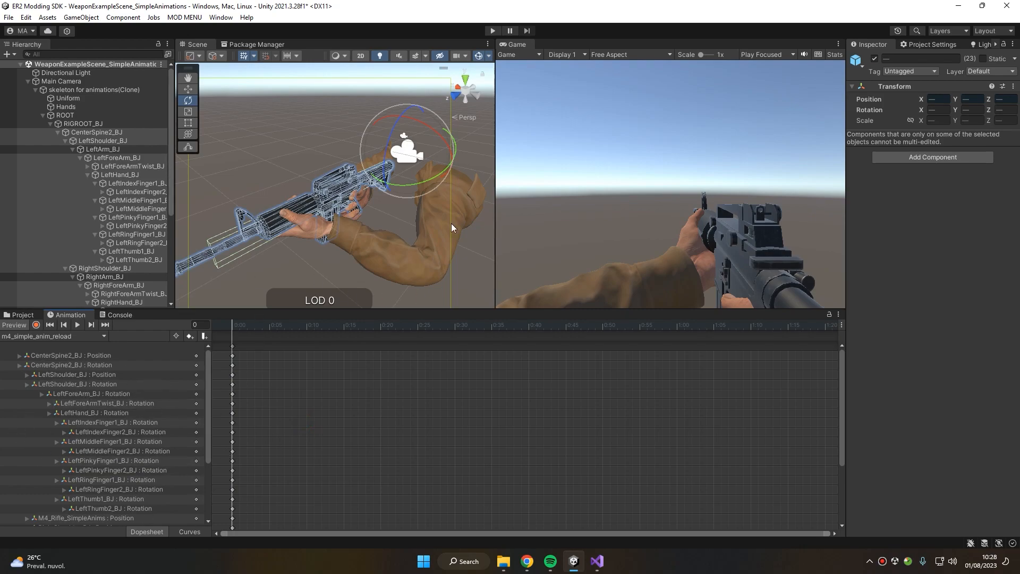
# Compare the pose at frame 44 of m4_simple_anim_equip with the starting pose of m4_simple_anim_reload.
pyautogui.click(53, 335)
pyautogui.click(37, 345)
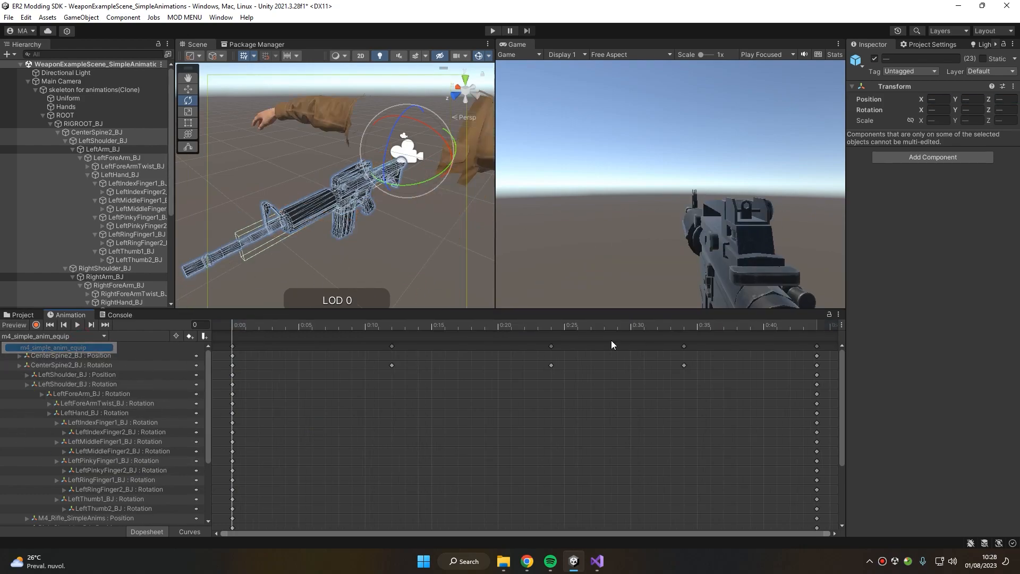
pyautogui.click(818, 327)
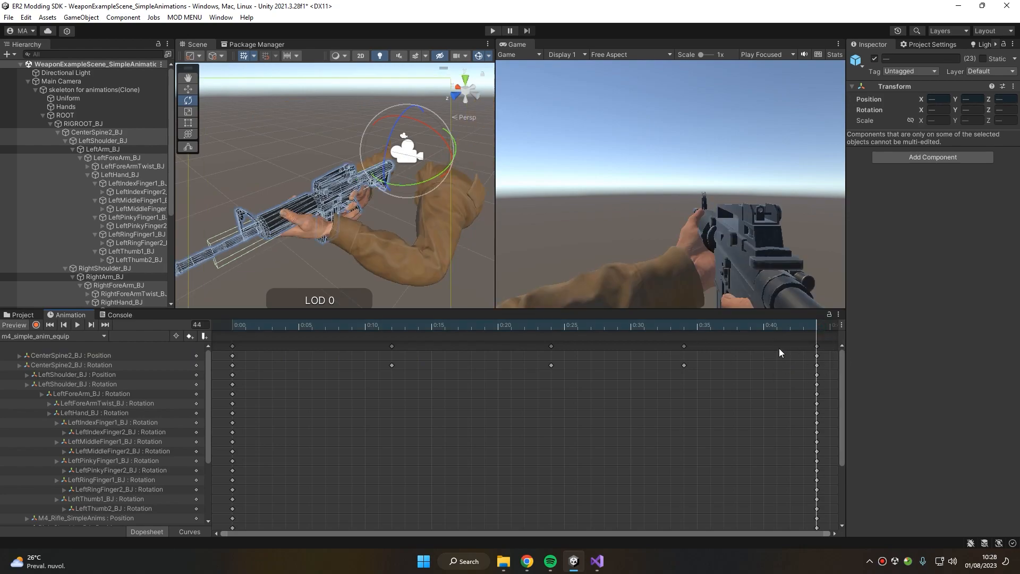
pyautogui.scroll(-2, 760, 377)
pyautogui.click(53, 336)
pyautogui.click(62, 360)
pyautogui.click(32, 336)
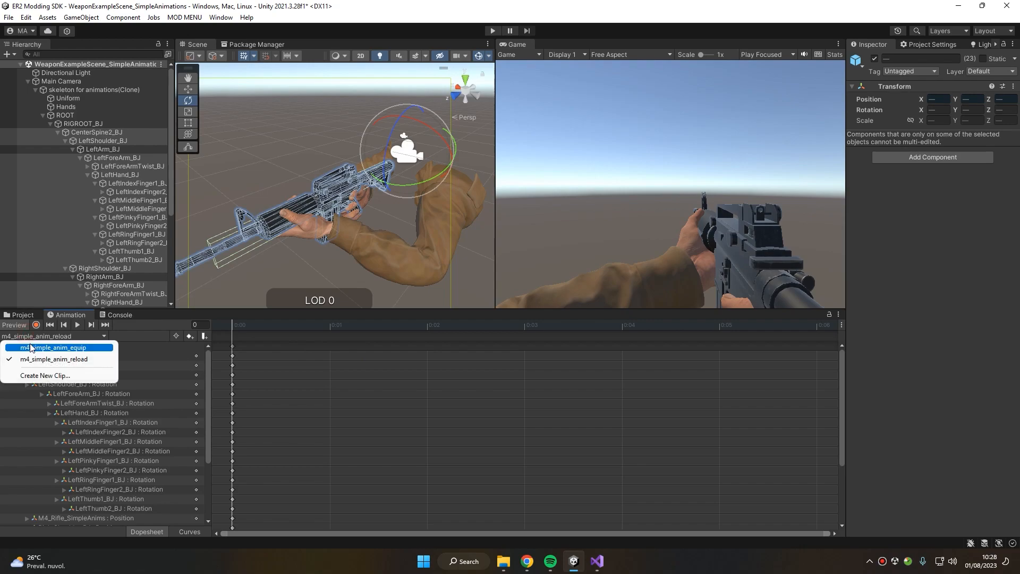
pyautogui.click(53, 348)
pyautogui.click(33, 336)
pyautogui.click(58, 359)
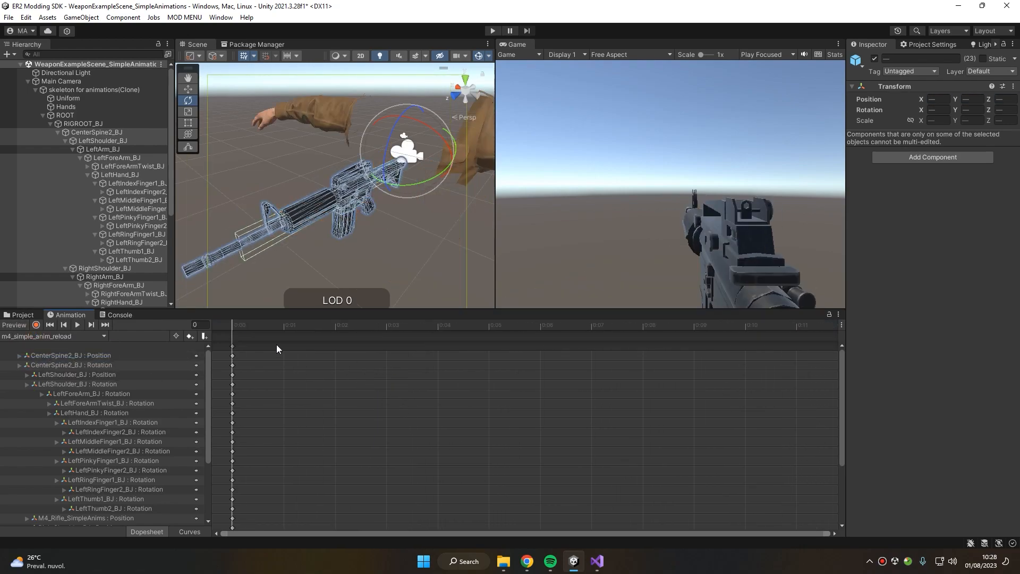
pyautogui.scroll(-4, 381, 383)
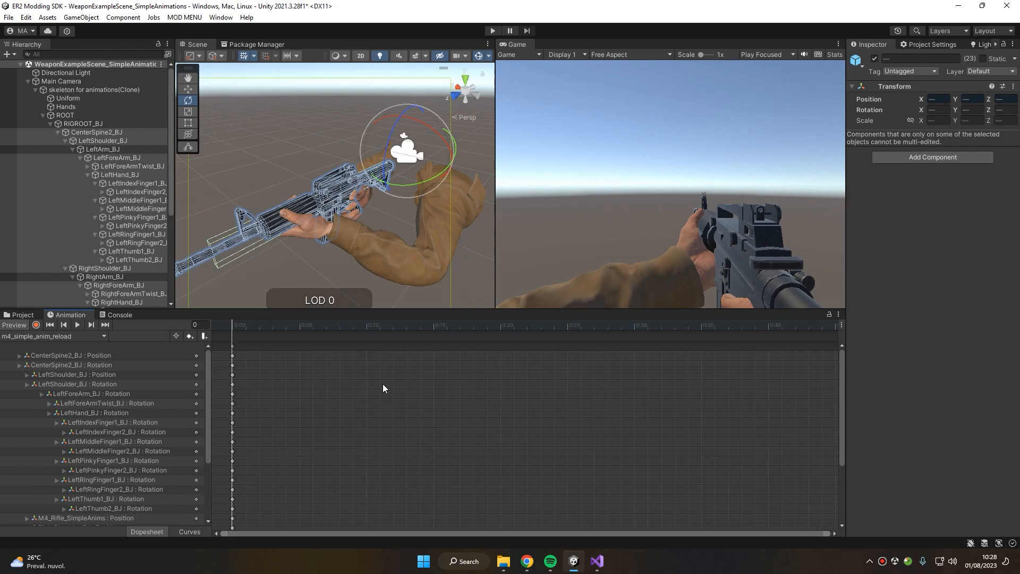
# Record a rifle-tilting pose at frame 25 of the reload clip by rotating and moving CenterSpine2_BJ.
pyautogui.moveTo(350, 243); pyautogui.dragTo(256, 266, button='right')
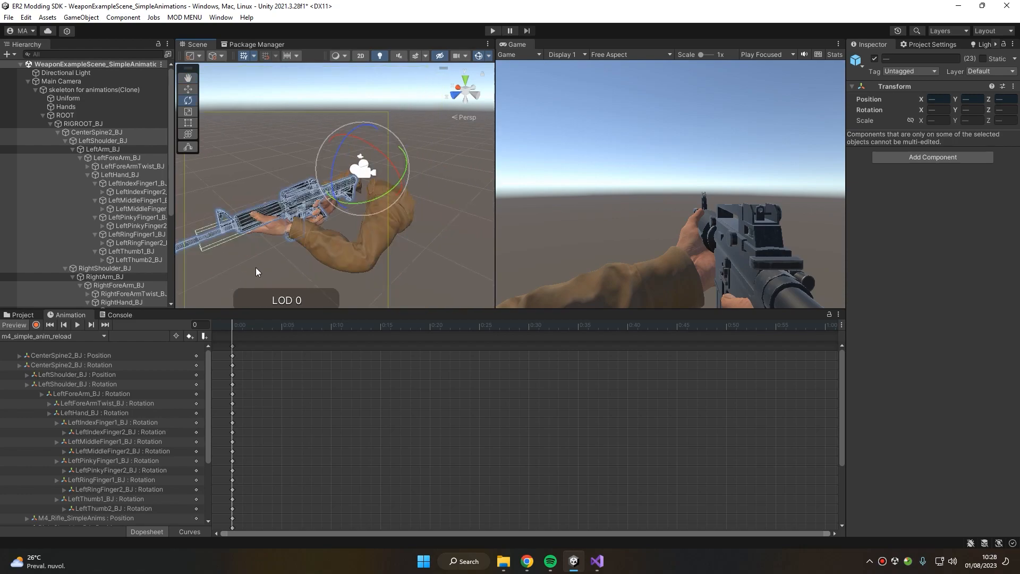
pyautogui.click(35, 326)
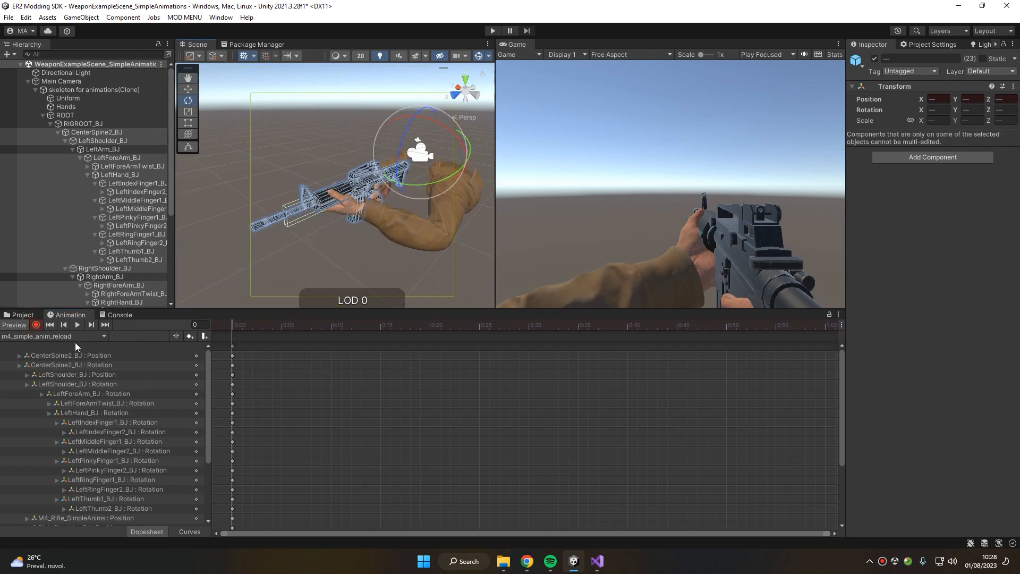
pyautogui.scroll(3, 400, 214)
pyautogui.moveTo(352, 325); pyautogui.dragTo(481, 332)
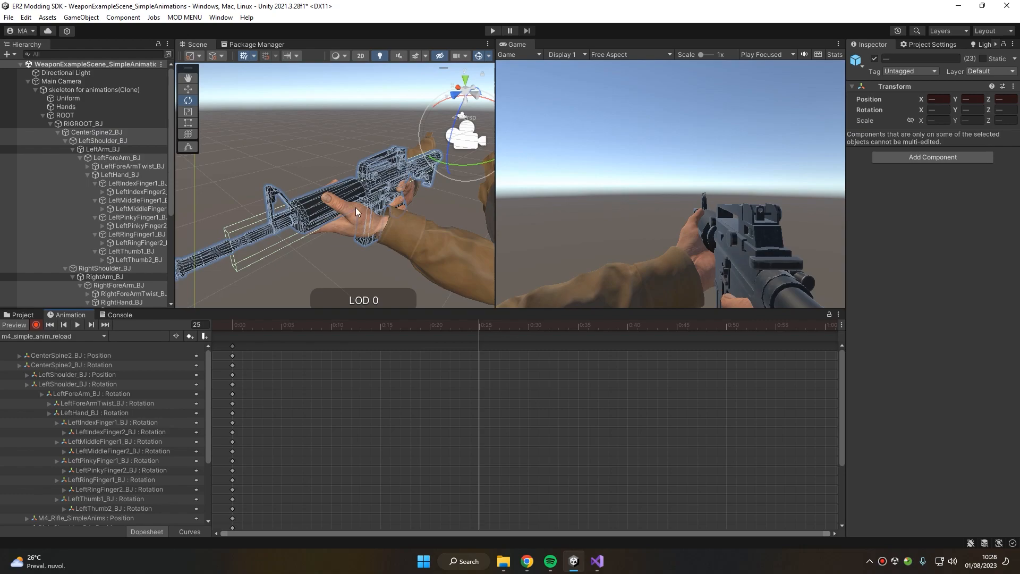
pyautogui.click(100, 132)
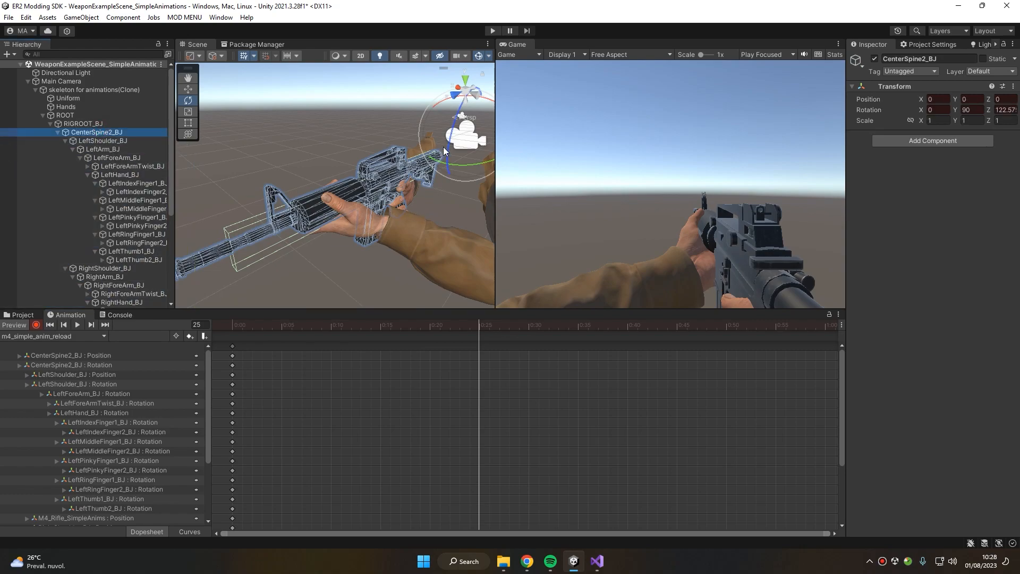
pyautogui.moveTo(443, 147)
pyautogui.mouseDown()
pyautogui.moveTo(452, 126)
pyautogui.moveTo(439, 163)
pyautogui.mouseUp()
pyautogui.press('w')
pyautogui.moveTo(410, 115); pyautogui.dragTo(412, 125)
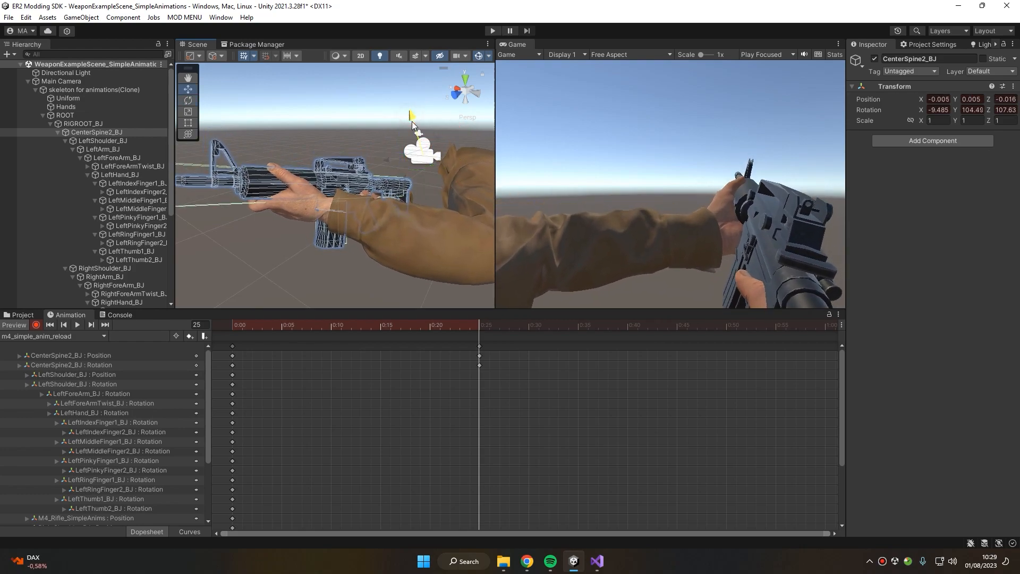
pyautogui.moveTo(468, 325); pyautogui.dragTo(485, 386)
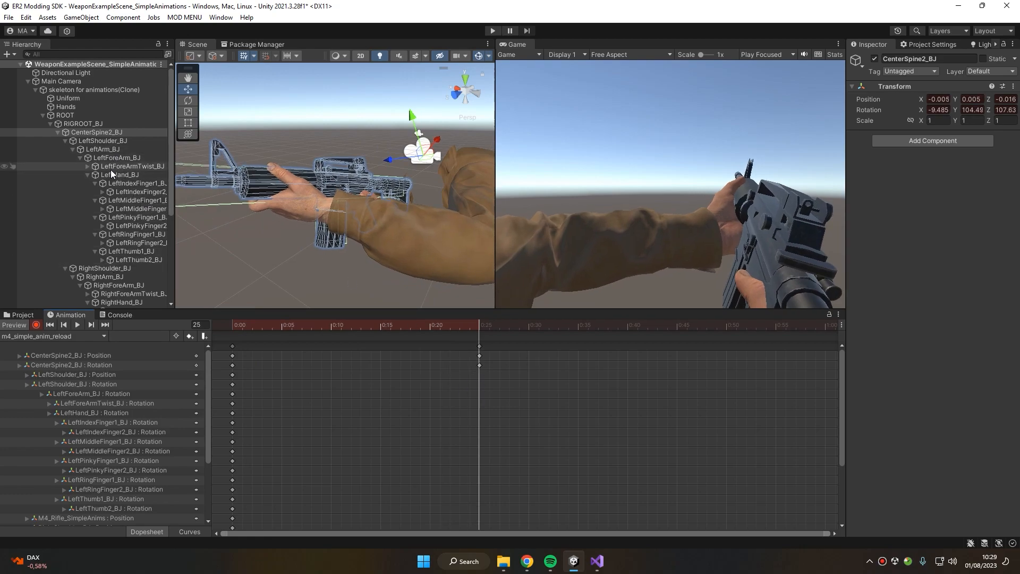
# Widen the object hierarchy and rotate LeftHand_BJ at frame 25.
pyautogui.moveTo(176, 198); pyautogui.dragTo(218, 198)
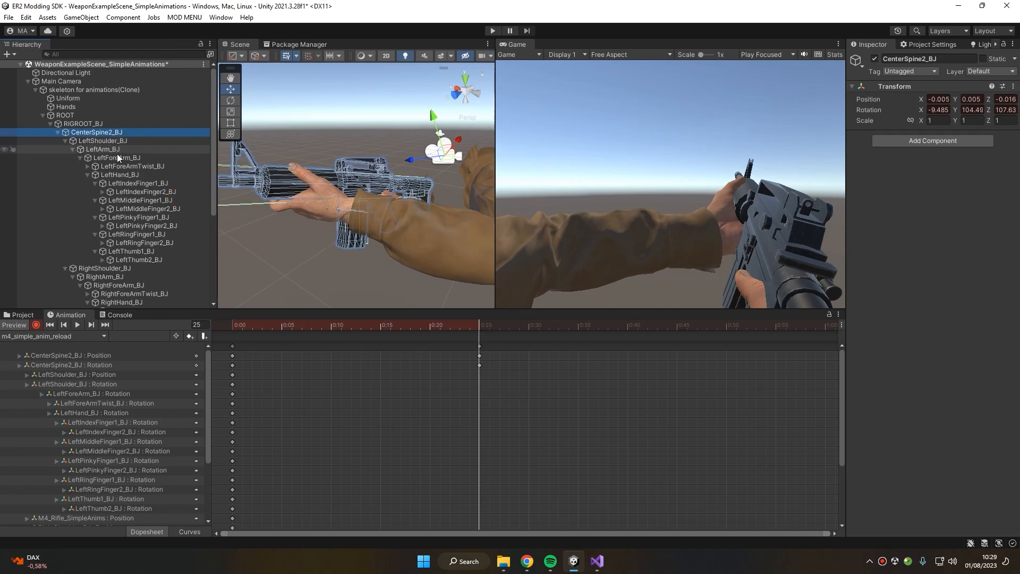
pyautogui.click(125, 177)
pyautogui.press('e')
pyautogui.moveTo(348, 205); pyautogui.dragTo(375, 142)
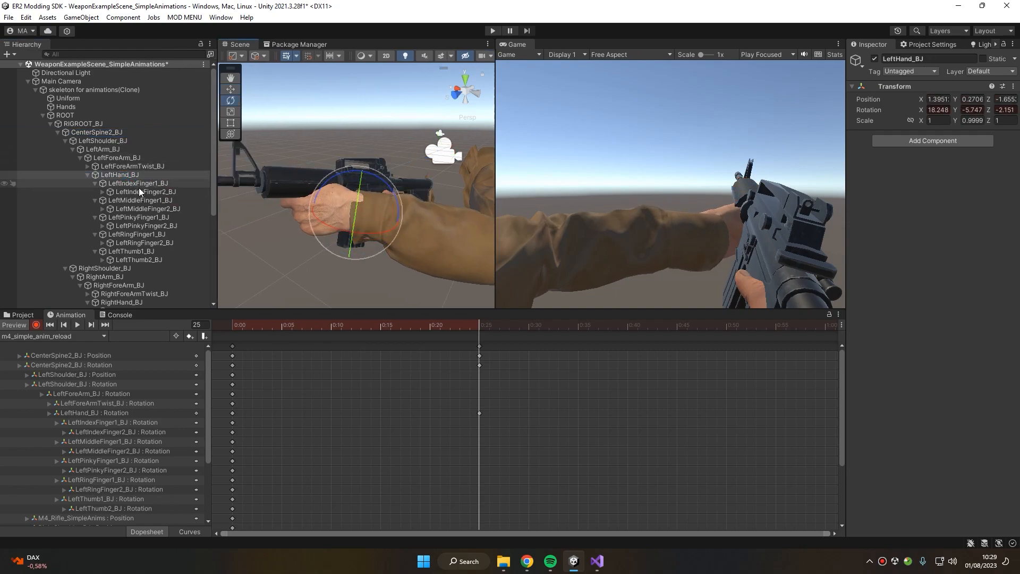
# Rotate LeftShoulder_BJ and LeftForeArm_BJ and shift the shoulder at frame 25 to bring the left hand toward the magazine.
pyautogui.click(126, 157)
pyautogui.moveTo(361, 160); pyautogui.dragTo(393, 186, button='right')
pyautogui.click(104, 142)
pyautogui.moveTo(404, 213); pyautogui.dragTo(362, 207)
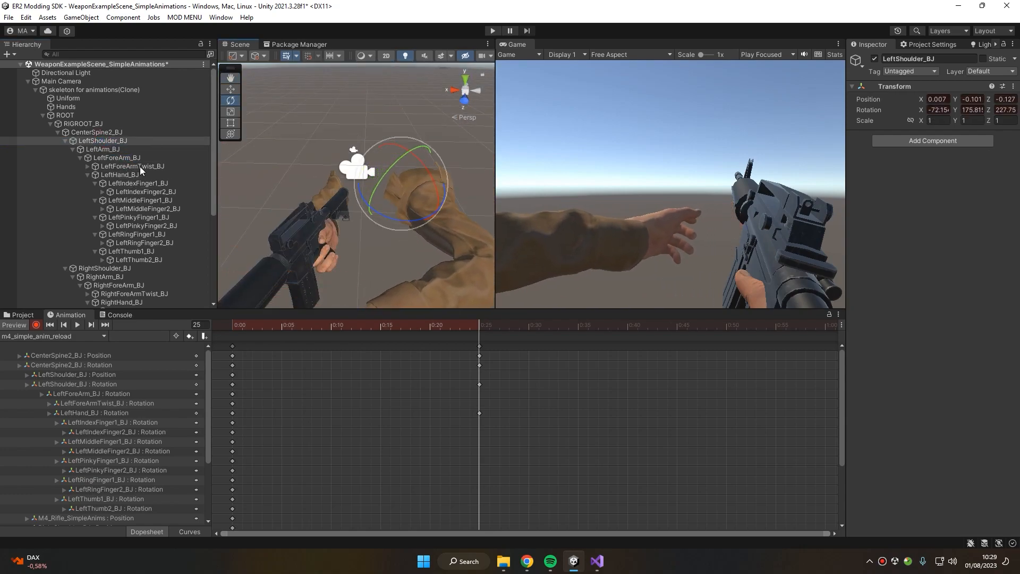
pyautogui.click(115, 158)
pyautogui.moveTo(420, 196); pyautogui.dragTo(451, 240, button='right')
pyautogui.moveTo(452, 240); pyautogui.dragTo(447, 196)
pyautogui.click(106, 133)
pyautogui.click(107, 140)
pyautogui.press('w')
pyautogui.moveTo(399, 137); pyautogui.dragTo(396, 149)
# Rotate LeftHand_BJ and reposition LeftShoulder_BJ at frame 25 to align the hand with the magazine.
pyautogui.click(121, 175)
pyautogui.press('e')
pyautogui.moveTo(324, 194); pyautogui.dragTo(340, 180)
pyautogui.moveTo(340, 181); pyautogui.dragTo(361, 187, button='right')
pyautogui.moveTo(361, 187); pyautogui.dragTo(355, 198)
pyautogui.moveTo(355, 198); pyautogui.dragTo(341, 176, button='right')
pyautogui.click(118, 140)
pyautogui.press('w')
pyautogui.moveTo(406, 110); pyautogui.dragTo(398, 126)
# Rotate LeftThumb1_BJ, LeftIndexFinger1_BJ and LeftMiddleFinger1_BJ at frame 25 to shape the grip on the magazine.
pyautogui.click(128, 251)
pyautogui.press('e')
pyautogui.moveTo(318, 160); pyautogui.dragTo(367, 186, button='right')
pyautogui.moveTo(372, 193); pyautogui.dragTo(379, 192)
pyautogui.moveTo(379, 192); pyautogui.dragTo(356, 197, button='right')
pyautogui.click(121, 183)
pyautogui.moveTo(360, 213); pyautogui.dragTo(365, 205)
pyautogui.click(132, 200)
pyautogui.moveTo(365, 264); pyautogui.dragTo(382, 266)
pyautogui.moveTo(383, 266); pyautogui.dragTo(393, 223, button='right')
# Rotate LeftPinkyFinger1_BJ and LeftRingFinger1_BJ at frame 25 to complete the magazine grip.
pyautogui.click(140, 218)
pyautogui.moveTo(351, 228); pyautogui.dragTo(379, 237, button='right')
pyautogui.moveTo(344, 196); pyautogui.dragTo(354, 192)
pyautogui.click(140, 235)
pyautogui.moveTo(391, 206); pyautogui.dragTo(418, 181, button='right')
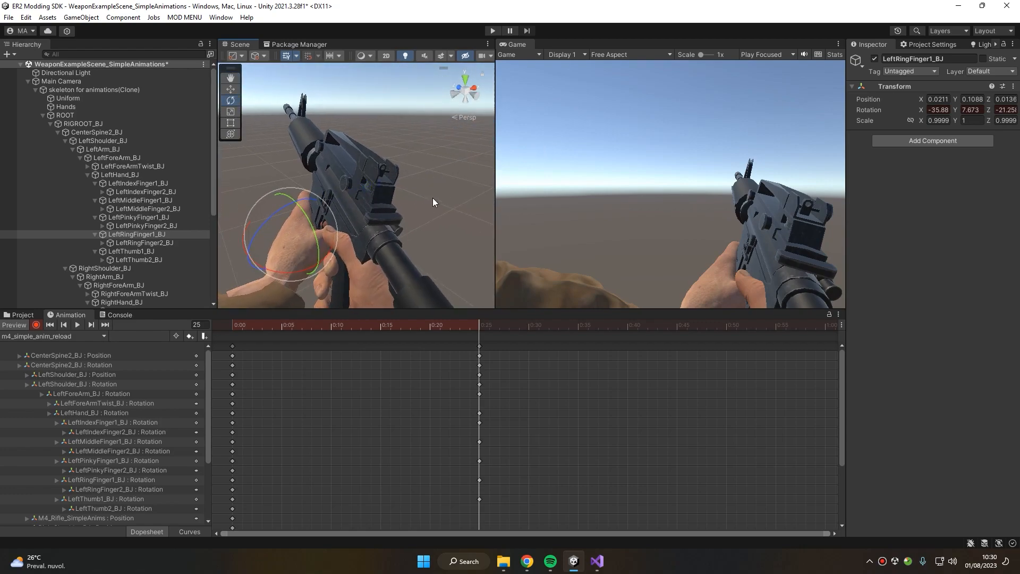
# Rotate LeftShoulder_BJ at frame 11 to swing the left hand clear of the rifle between the two poses.
pyautogui.moveTo(457, 325); pyautogui.dragTo(351, 362)
pyautogui.moveTo(350, 223); pyautogui.dragTo(271, 212, button='right')
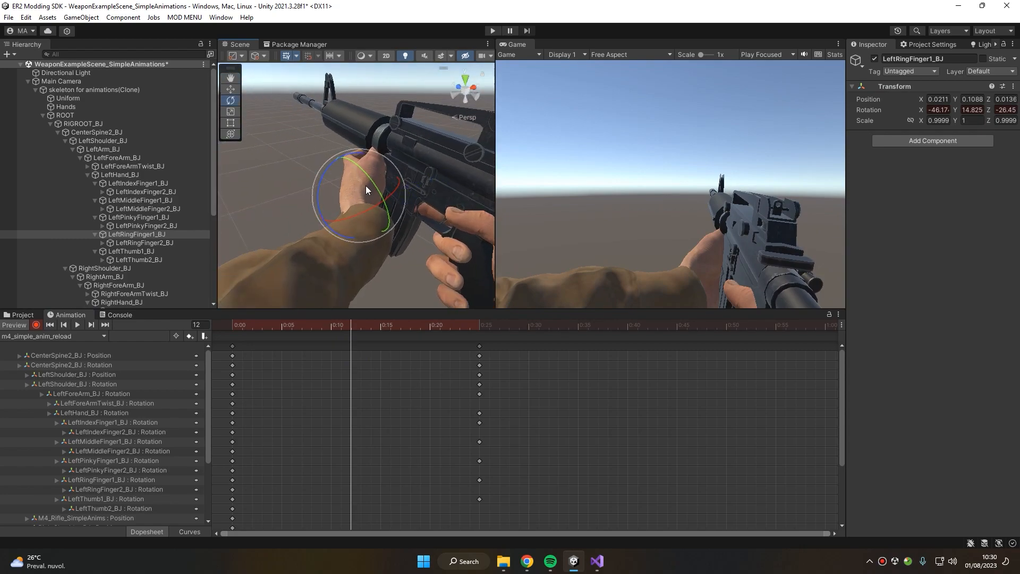
pyautogui.moveTo(366, 186); pyautogui.dragTo(393, 222, button='right')
pyautogui.moveTo(320, 324); pyautogui.dragTo(493, 323)
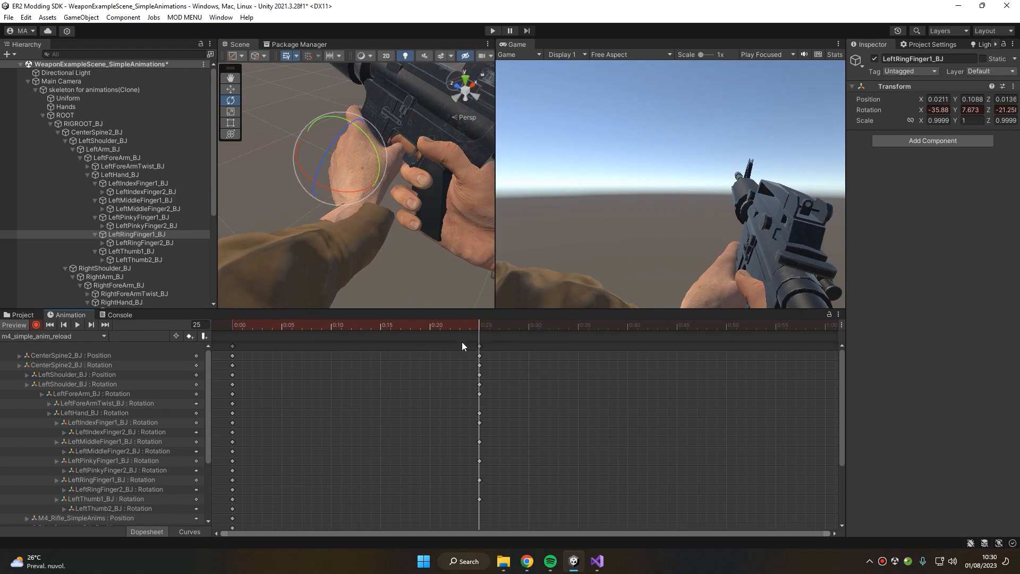
pyautogui.moveTo(474, 328); pyautogui.dragTo(339, 355)
pyautogui.moveTo(339, 218); pyautogui.dragTo(403, 192, button='right')
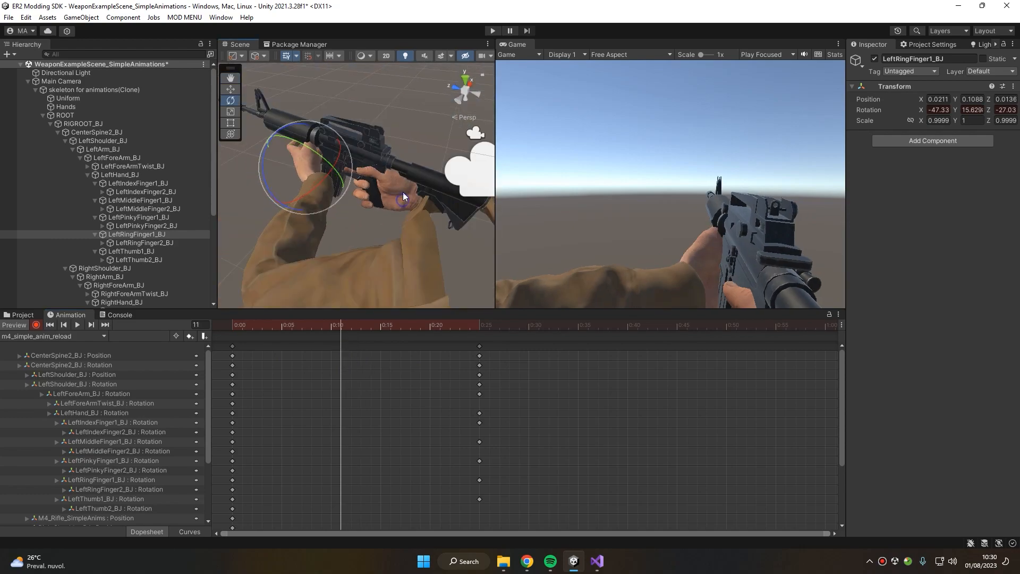
pyautogui.doubleClick(106, 149)
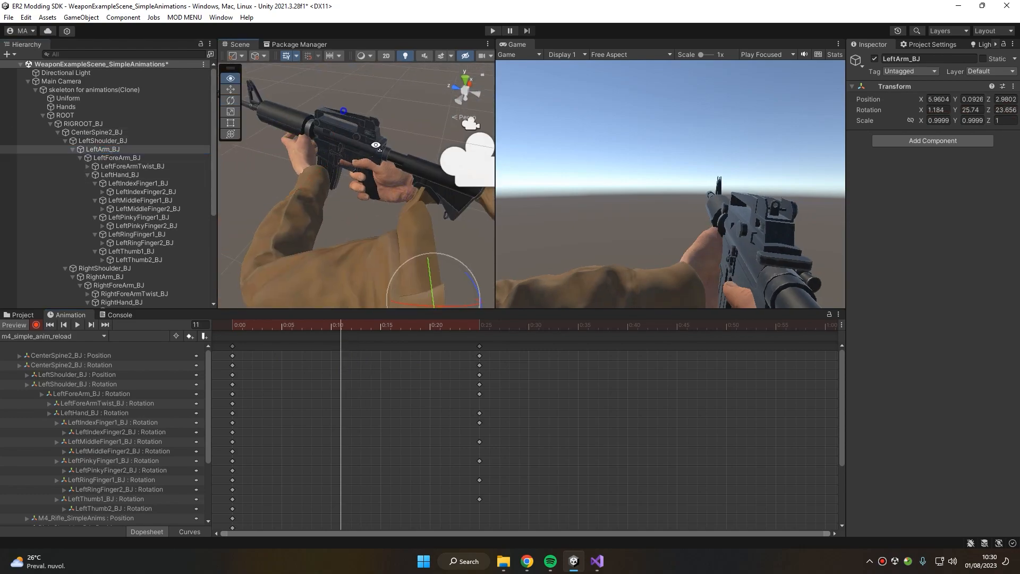
pyautogui.click(96, 140)
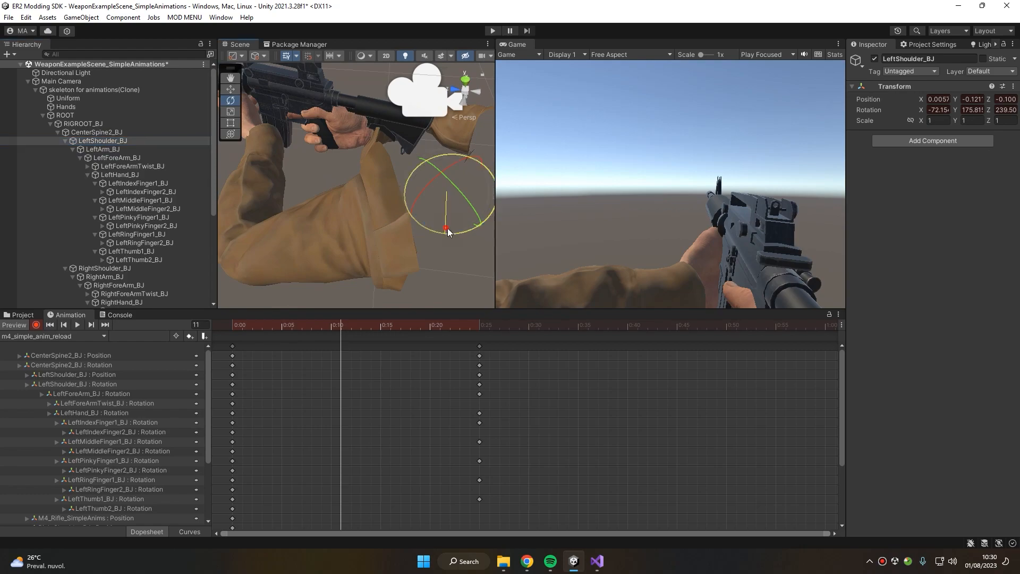
pyautogui.moveTo(445, 232); pyautogui.dragTo(453, 230)
pyautogui.moveTo(321, 324); pyautogui.dragTo(341, 358)
pyautogui.moveTo(376, 282); pyautogui.dragTo(271, 220, button='right')
pyautogui.press('w')
# Try rotating LeftThumb1_BJ at frame 11, and undo the rotation.
pyautogui.click(137, 234)
pyautogui.press('f')
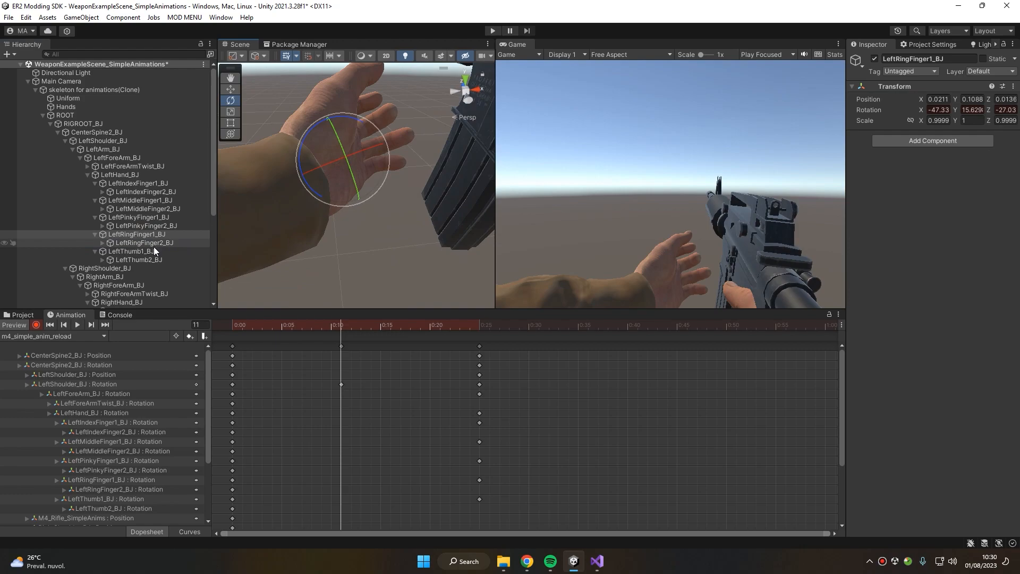
pyautogui.click(149, 251)
pyautogui.moveTo(456, 217); pyautogui.dragTo(398, 177, button='right')
pyautogui.press('d')
pyautogui.press('f')
pyautogui.press('d')
pyautogui.press('f')
pyautogui.press('d')
pyautogui.moveTo(352, 214); pyautogui.dragTo(384, 209, button='right')
pyautogui.press('f')
pyautogui.moveTo(307, 243); pyautogui.dragTo(310, 250)
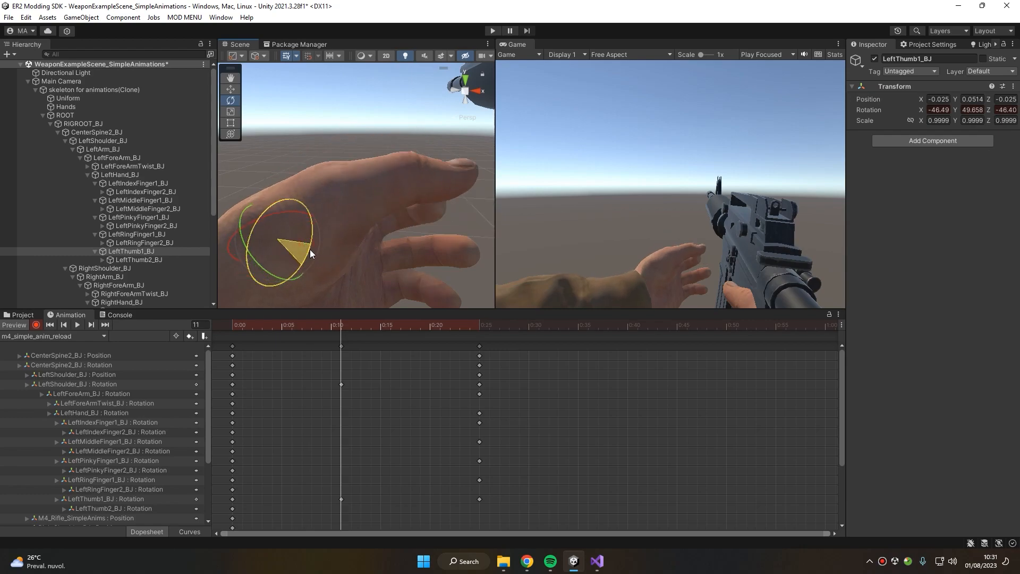
pyautogui.hotkey('ctrl', 'z')
# Rotate the first joints of the left index, middle, pinky and ring fingers at frame 11 to open the hand.
pyautogui.click(142, 184)
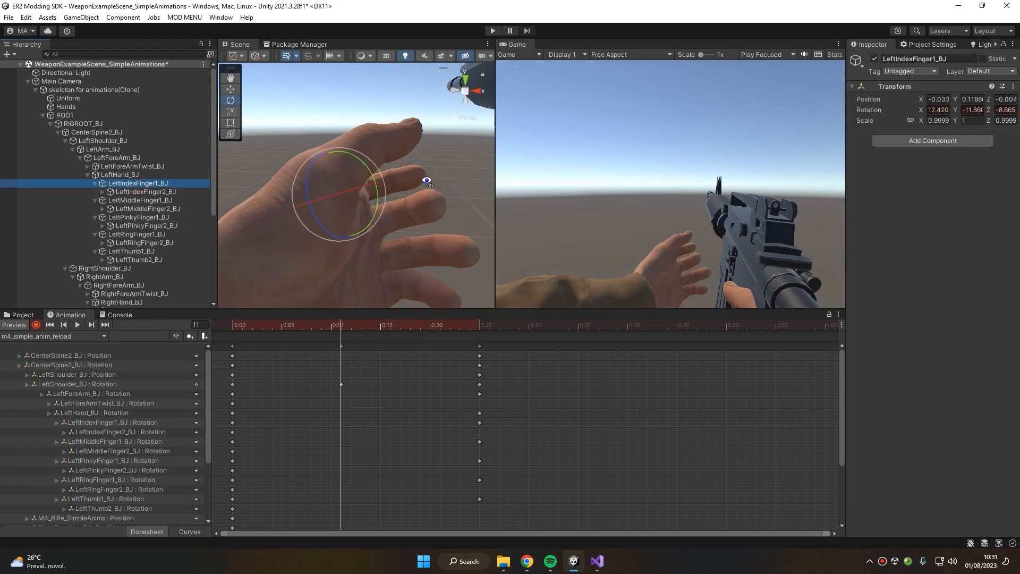
pyautogui.press('f')
pyautogui.moveTo(347, 175); pyautogui.dragTo(276, 189)
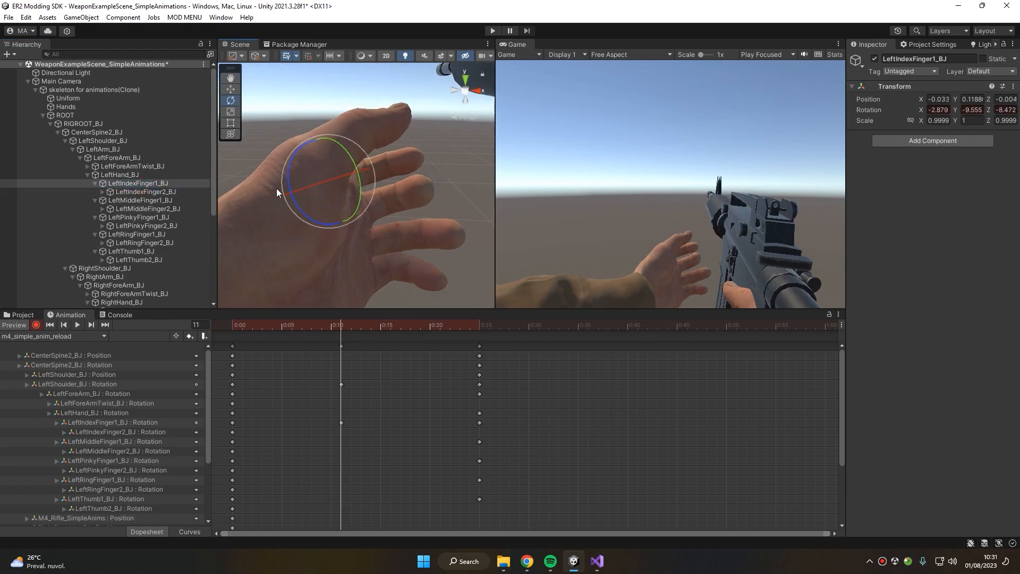
pyautogui.click(134, 201)
pyautogui.moveTo(367, 205); pyautogui.dragTo(366, 214)
pyautogui.click(149, 217)
pyautogui.moveTo(380, 285); pyautogui.dragTo(376, 294)
pyautogui.click(154, 235)
pyautogui.moveTo(374, 246); pyautogui.dragTo(371, 253)
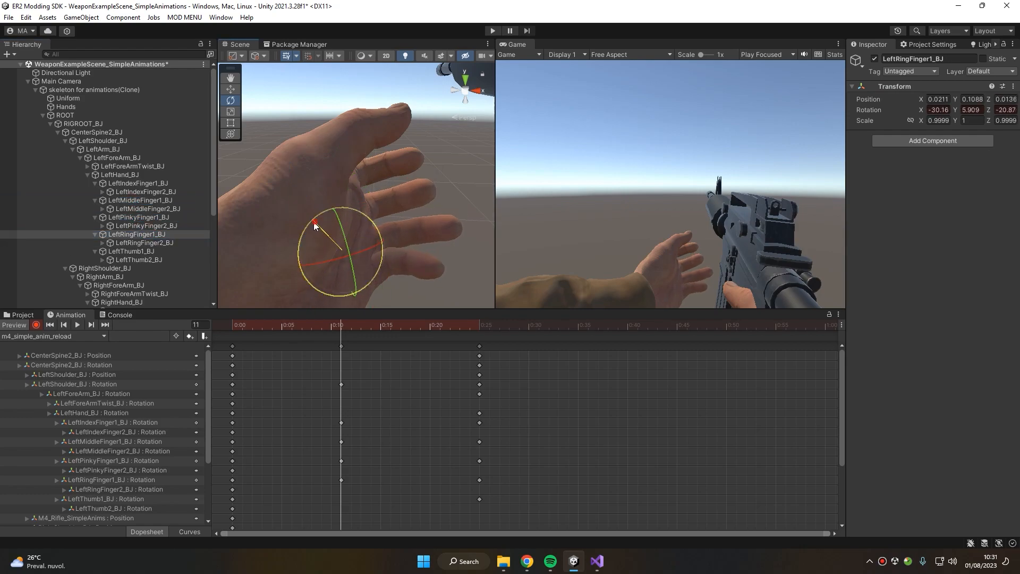
# Rotate LeftPinkyFinger1_BJ and LeftThumb1_BJ at frame 11 to adjust the open left hand's pose.
pyautogui.click(136, 217)
pyautogui.moveTo(355, 257); pyautogui.dragTo(375, 282)
pyautogui.click(145, 250)
pyautogui.moveTo(319, 175); pyautogui.dragTo(330, 194, button='right')
pyautogui.moveTo(281, 192)
pyautogui.mouseDown()
pyautogui.moveTo(275, 185)
pyautogui.moveTo(268, 200)
pyautogui.mouseUp()
pyautogui.moveTo(338, 188); pyautogui.dragTo(368, 202, button='right')
# Scrub through the m4_simple_anim_reload clip and play it back to examine the left hand's motion.
pyautogui.moveTo(352, 326); pyautogui.dragTo(187, 361)
pyautogui.scroll(-6, 403, 144)
pyautogui.scroll(3, 373, 147)
pyautogui.moveTo(239, 325); pyautogui.dragTo(202, 364)
pyautogui.click(77, 324)
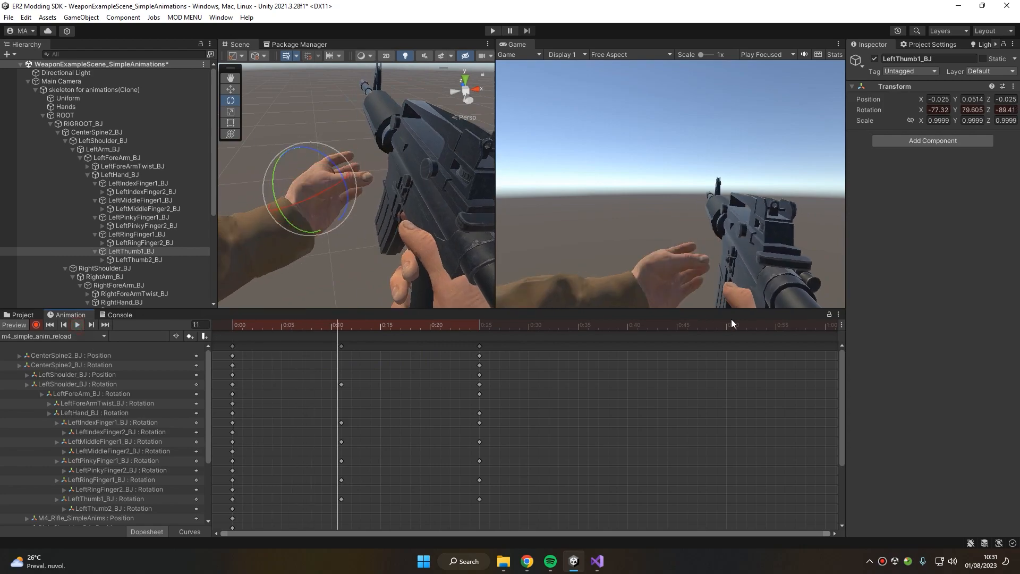
# Copy all keyframes at frame 25 to frame 35 and play back the reload animation.
pyautogui.moveTo(245, 324); pyautogui.dragTo(479, 355)
pyautogui.scroll(-2, 606, 397)
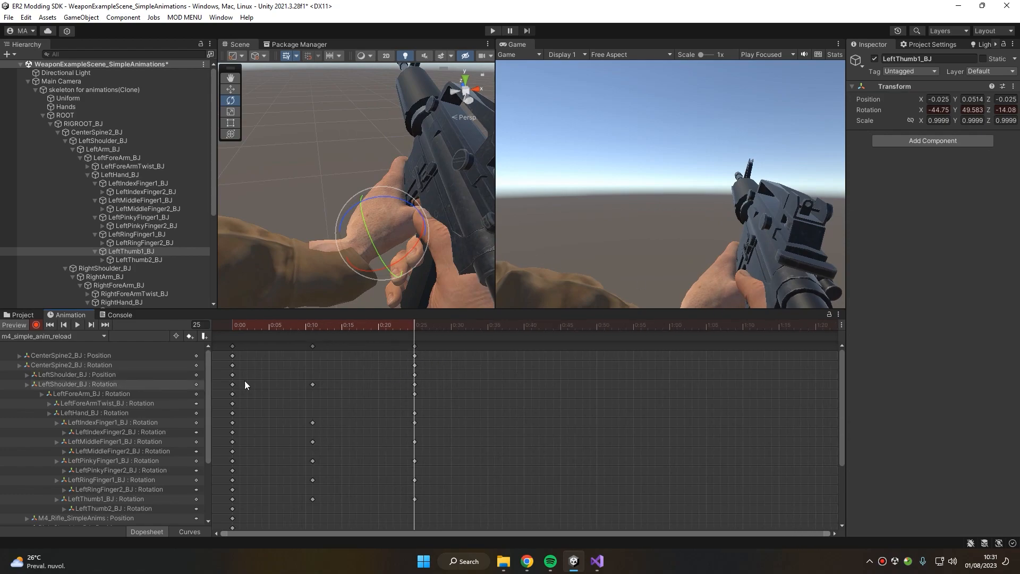
pyautogui.click(415, 346)
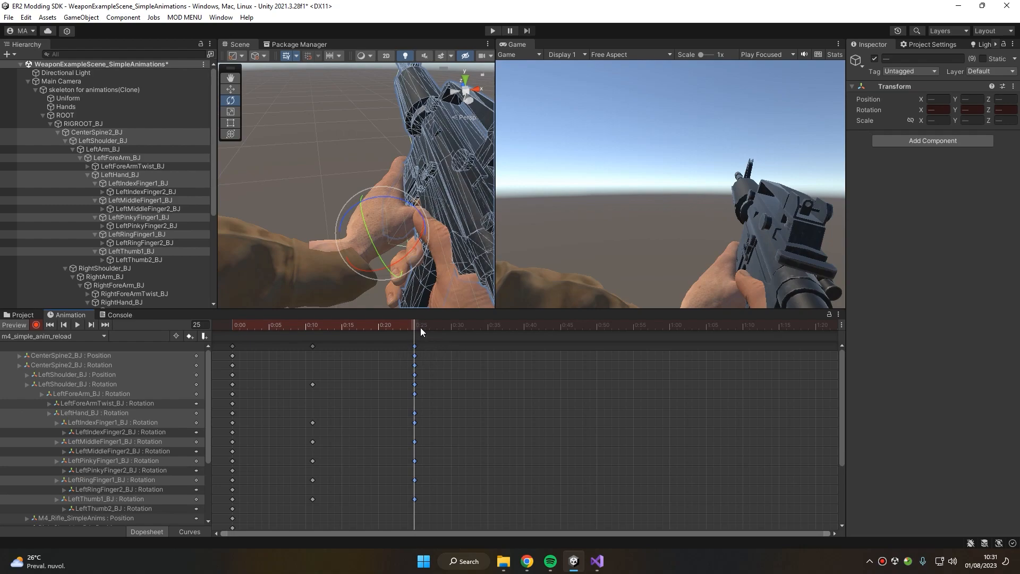
pyautogui.moveTo(420, 329); pyautogui.dragTo(228, 331)
pyautogui.hotkey('ctrl', 'v')
pyautogui.click(77, 326)
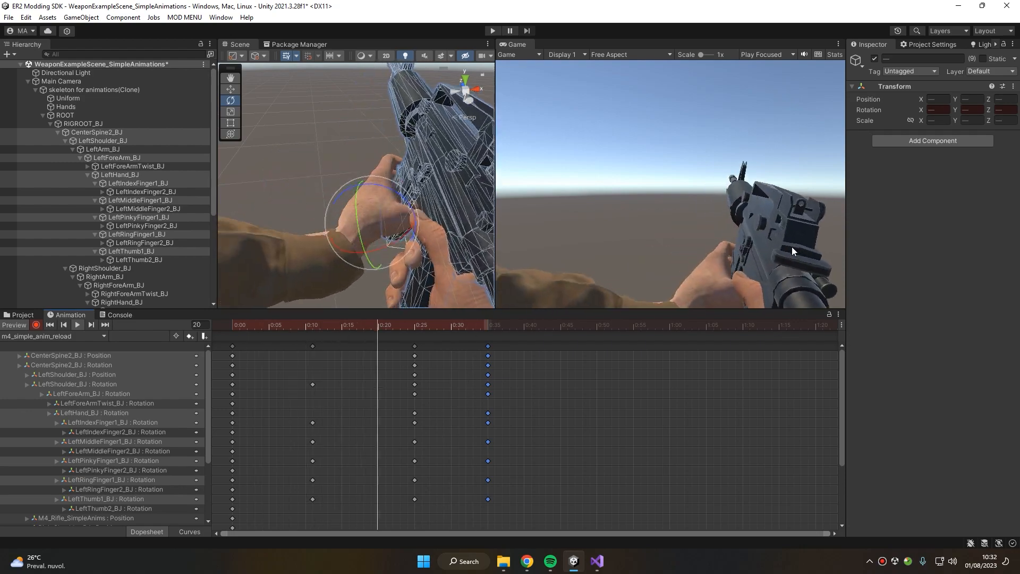
# Rotate CenterSpine2_BJ at frame 35 to about 111.12 on Z so the rifle tips.
pyautogui.moveTo(459, 330); pyautogui.dragTo(488, 341)
pyautogui.click(117, 134)
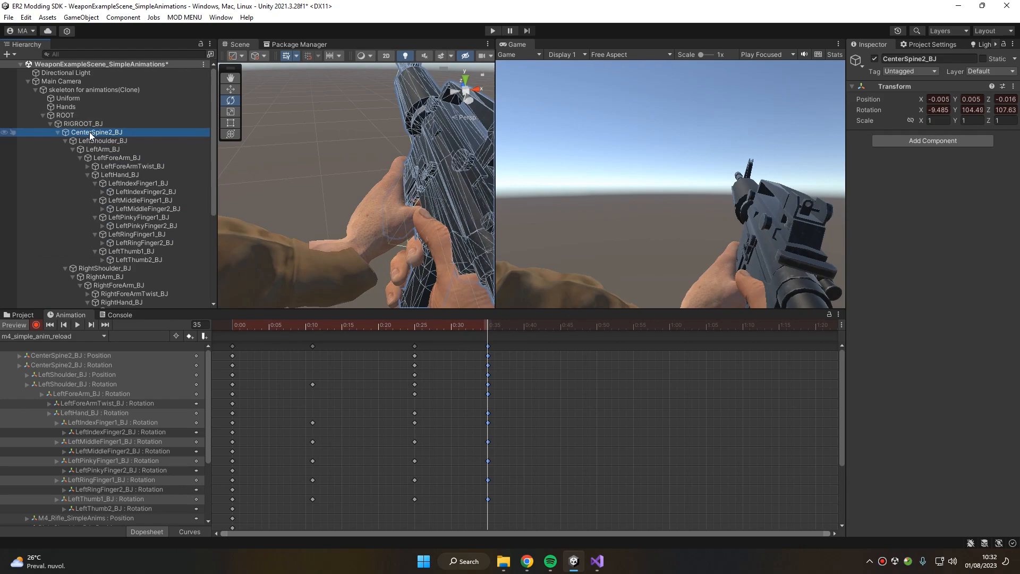
pyautogui.moveTo(373, 196); pyautogui.dragTo(384, 195, button='right')
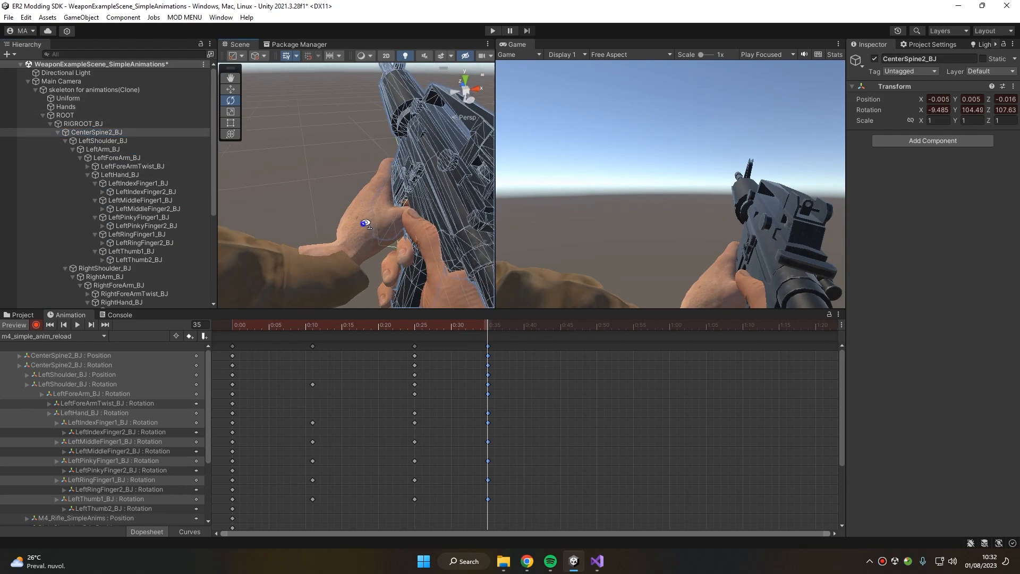
pyautogui.moveTo(390, 216); pyautogui.dragTo(359, 213, button='right')
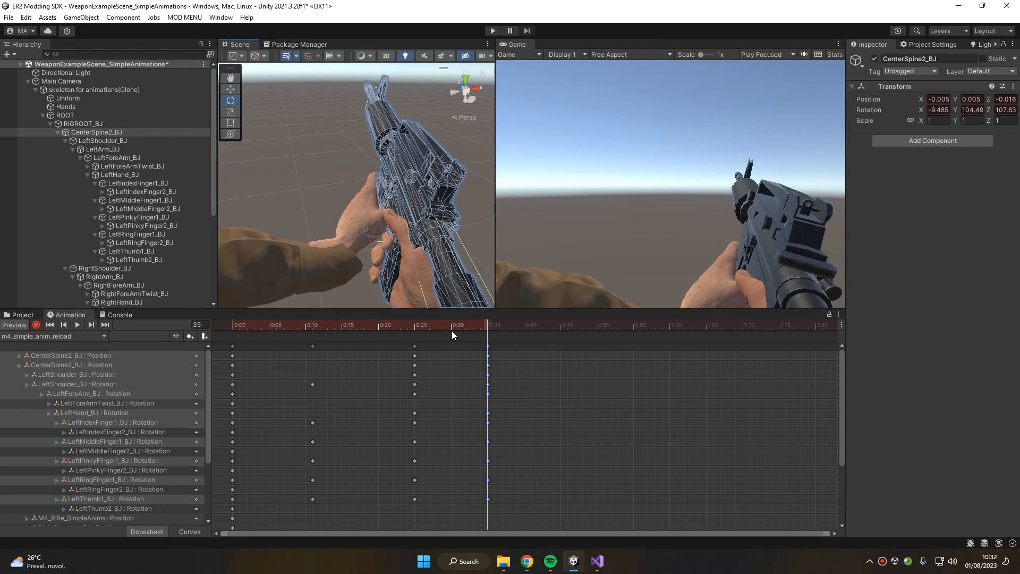
pyautogui.moveTo(301, 180); pyautogui.dragTo(432, 245, button='right')
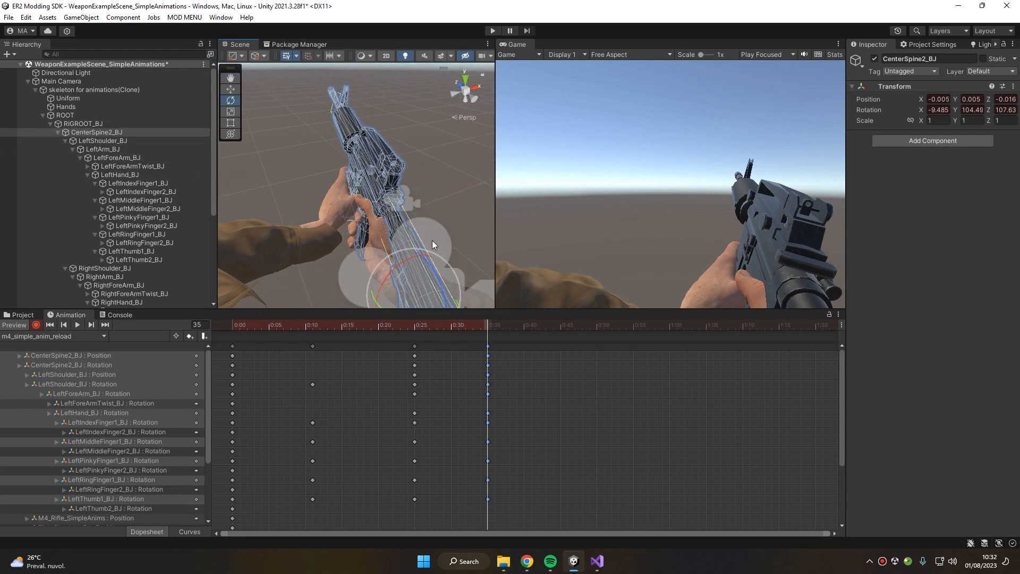
pyautogui.scroll(-2, 432, 240)
pyautogui.moveTo(416, 233); pyautogui.dragTo(411, 232)
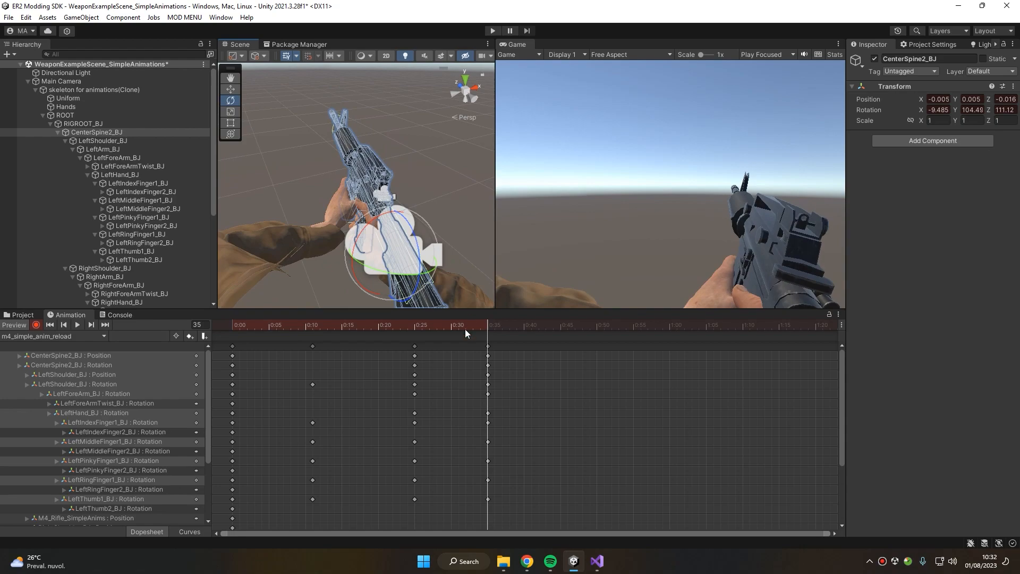
# Rotate CenterSpine2_BJ at frame 39 to about 105.39 on Z.
pyautogui.moveTo(479, 325); pyautogui.dragTo(517, 387)
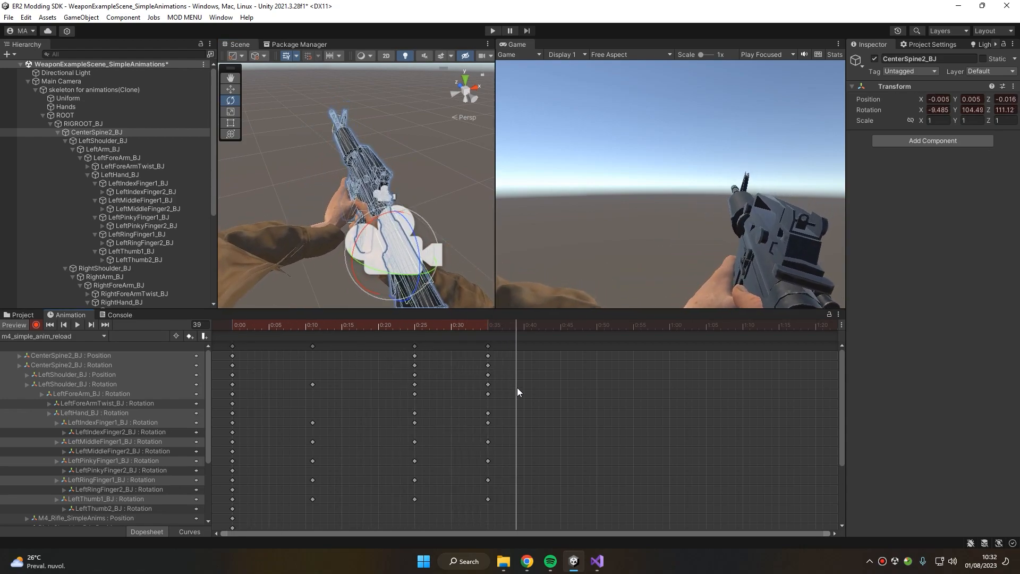
pyautogui.moveTo(418, 245); pyautogui.dragTo(418, 214)
pyautogui.hotkey('ctrl', 'z')
pyautogui.moveTo(419, 214); pyautogui.dragTo(409, 157, button='right')
pyautogui.scroll(3, 451, 208)
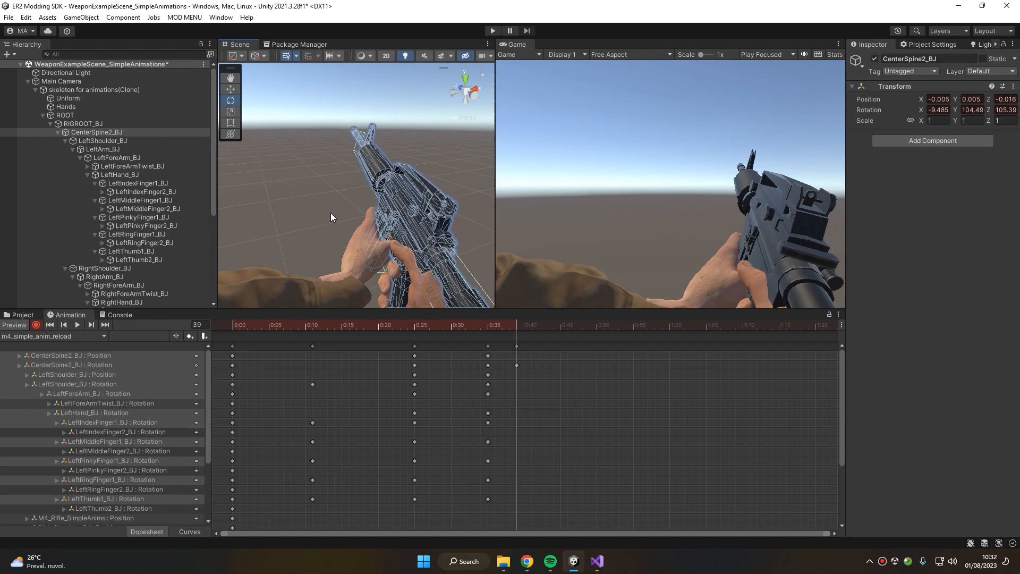
# Move LeftShoulder_BJ at frame 39 to about X -0.033, Y -0.208, Z -0.055, pulling the left arm down.
pyautogui.moveTo(301, 212); pyautogui.dragTo(399, 250, button='right')
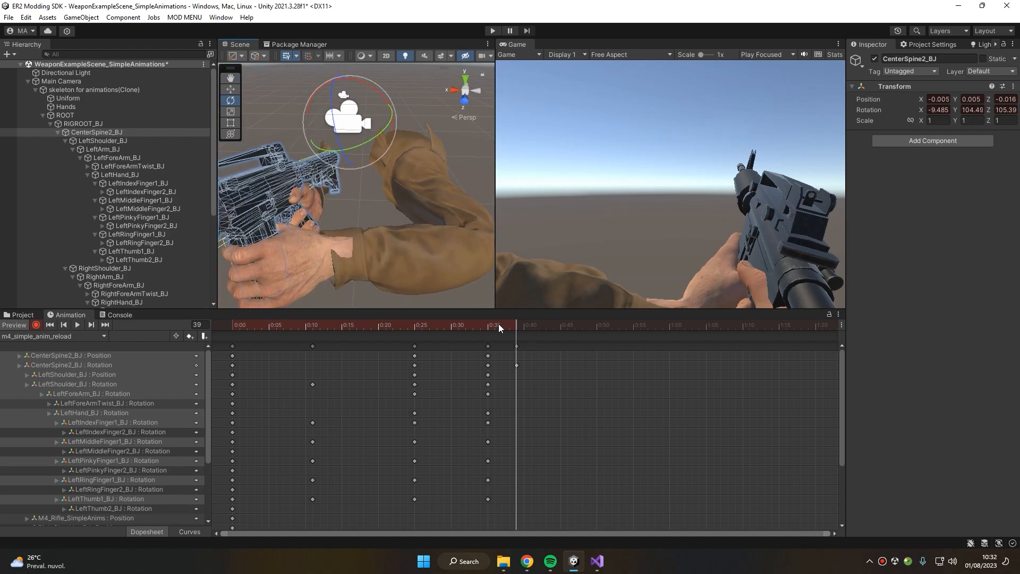
pyautogui.click(93, 139)
pyautogui.press('w')
pyautogui.moveTo(390, 136); pyautogui.dragTo(387, 194)
pyautogui.moveTo(507, 333)
pyautogui.mouseDown()
pyautogui.moveTo(483, 330)
pyautogui.moveTo(516, 335)
pyautogui.mouseUp()
pyautogui.scroll(-6, 143, 239)
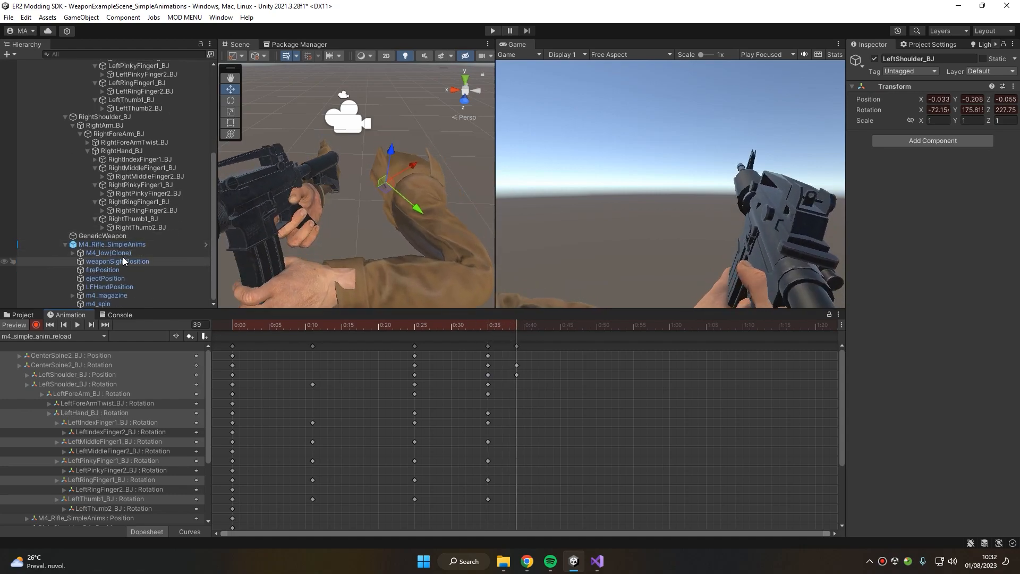
pyautogui.click(72, 295)
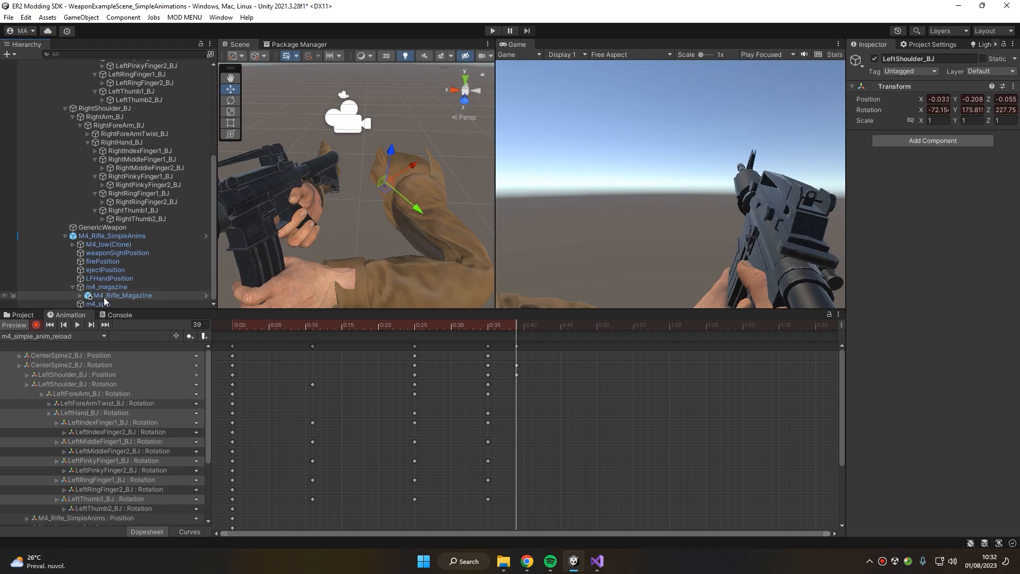
pyautogui.doubleClick(106, 296)
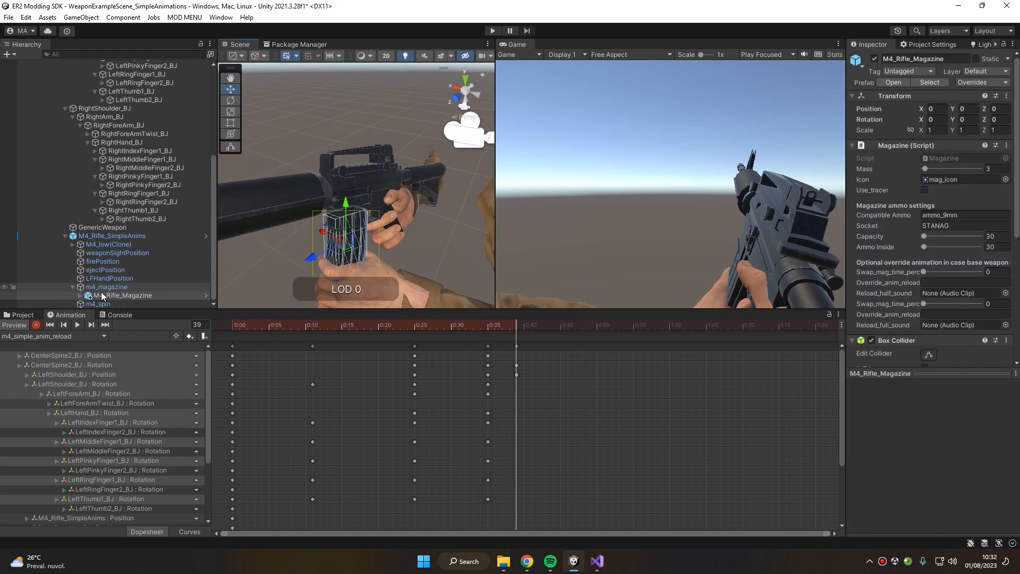
pyautogui.click(111, 287)
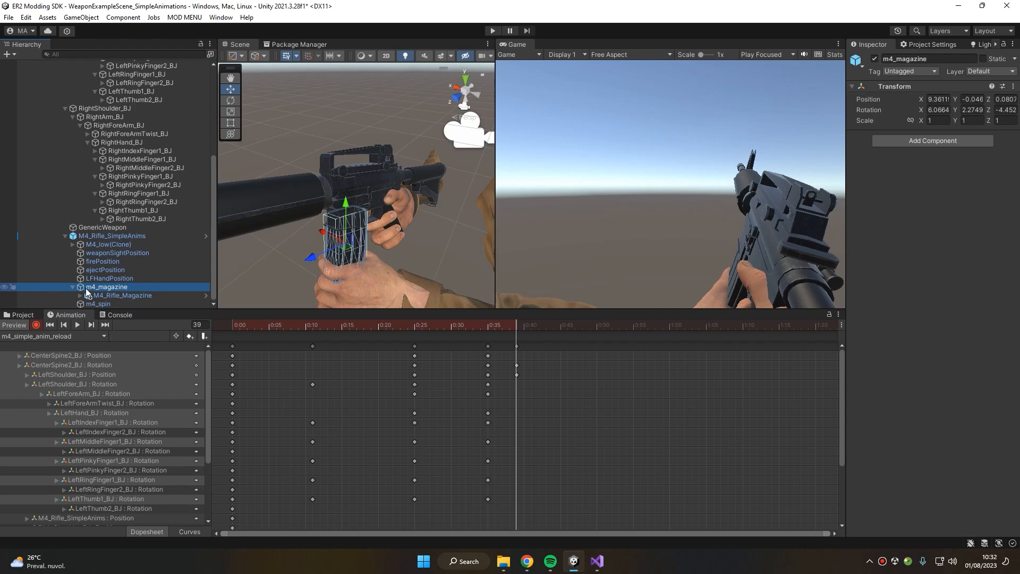
pyautogui.doubleClick(106, 295)
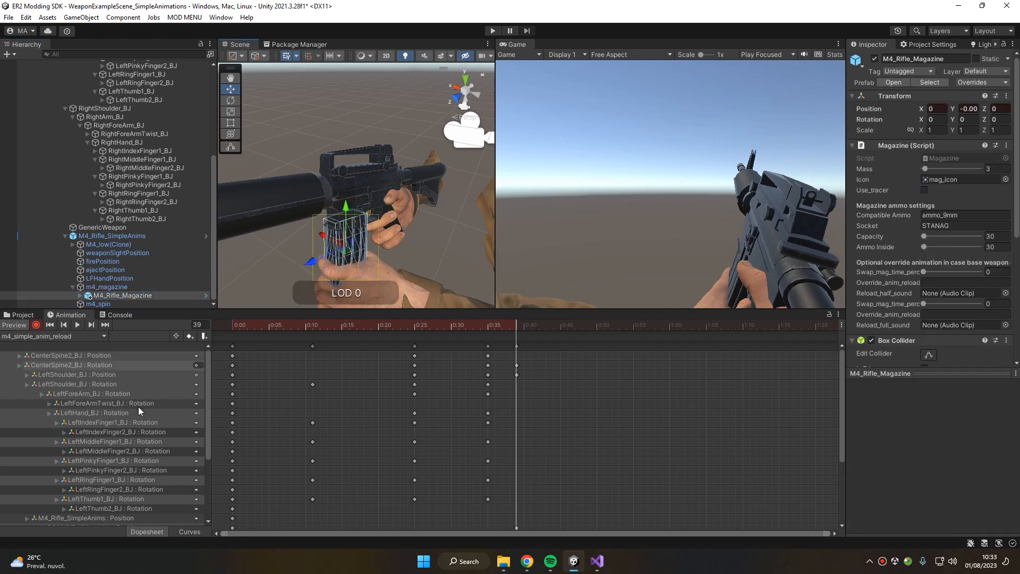
pyautogui.scroll(-5, 139, 411)
pyautogui.click(70, 422)
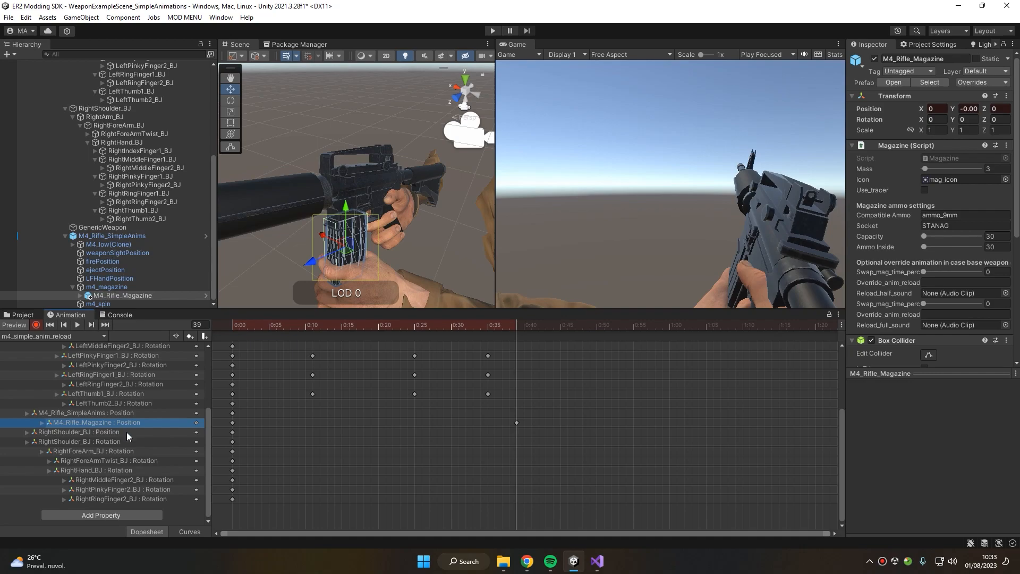
pyautogui.press('Delete')
# Move the m4_magazine object down out of the rifle at frame 39 to keyframe its position.
pyautogui.click(121, 289)
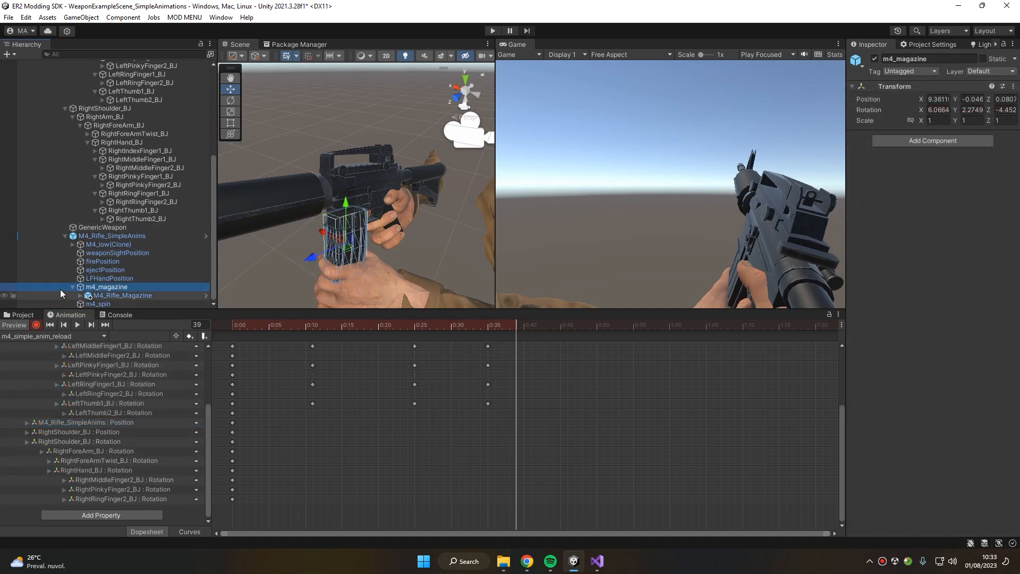
pyautogui.scroll(10, 106, 185)
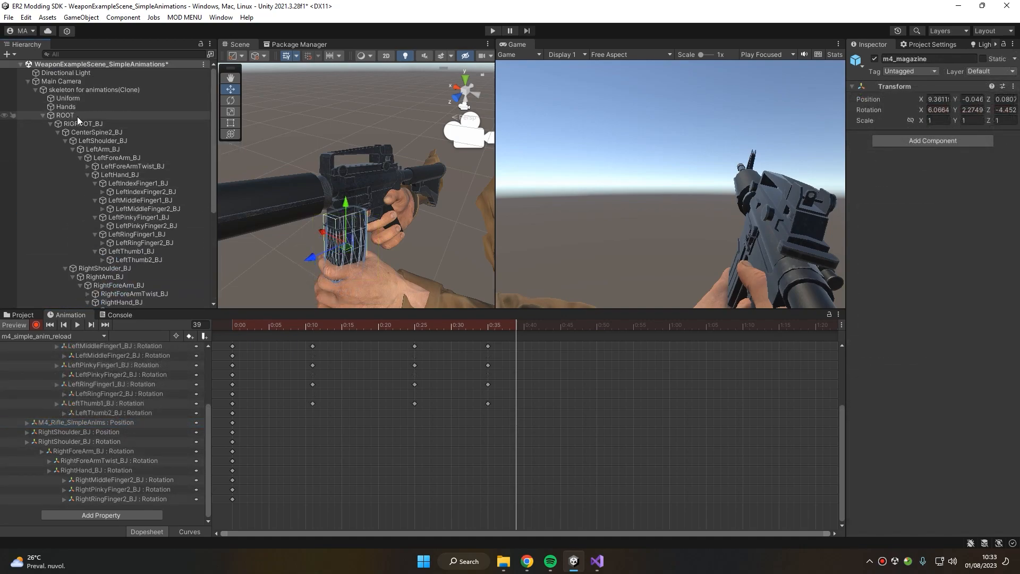
pyautogui.scroll(5, 104, 425)
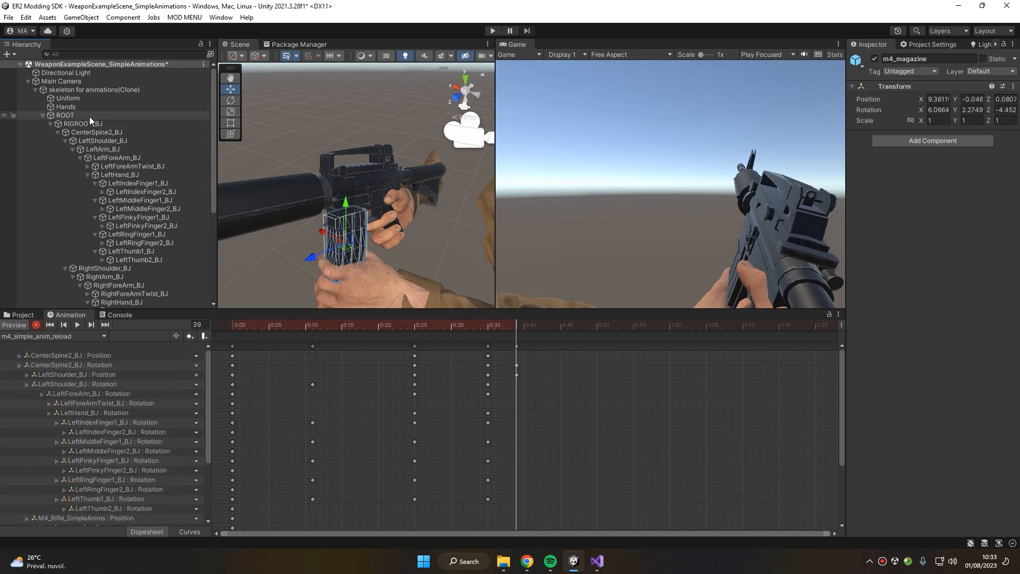
pyautogui.scroll(-6, 157, 221)
pyautogui.scroll(-4, 105, 393)
pyautogui.scroll(4, 75, 452)
pyautogui.scroll(-3, 36, 399)
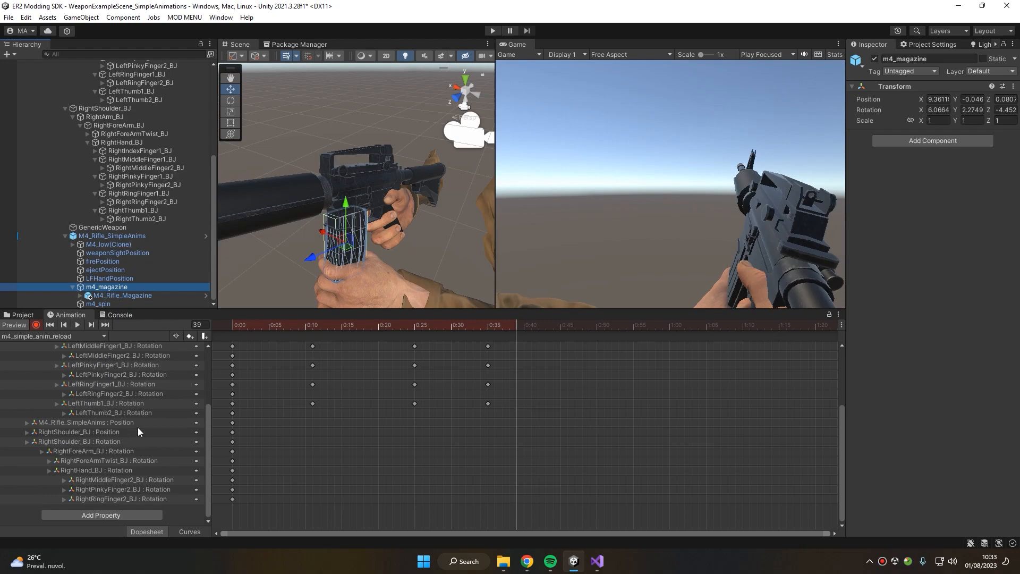
pyautogui.moveTo(393, 195); pyautogui.dragTo(360, 200, button='right')
pyautogui.moveTo(359, 200); pyautogui.dragTo(396, 157, button='middle')
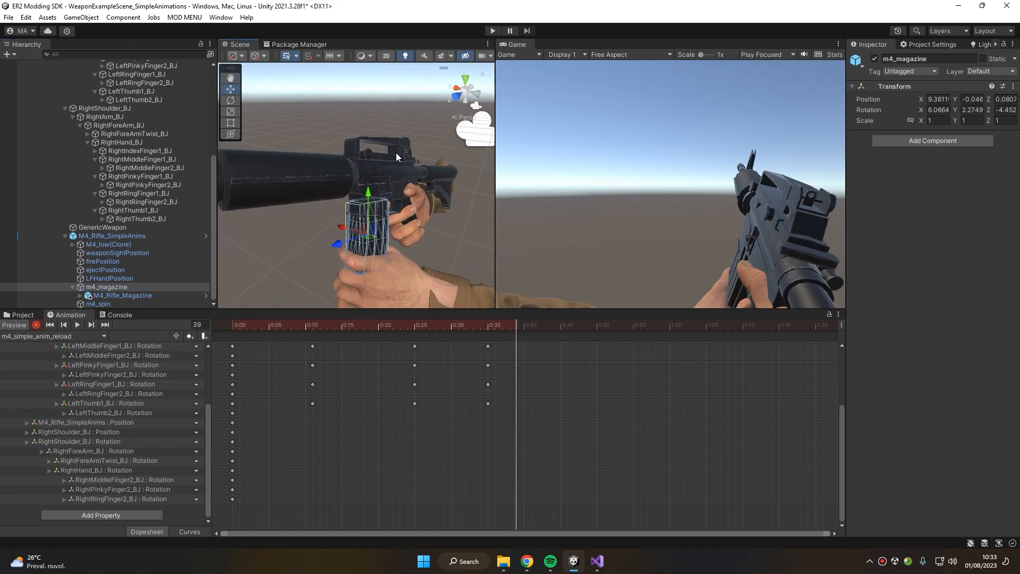
pyautogui.scroll(2, 439, 243)
pyautogui.moveTo(438, 244); pyautogui.dragTo(439, 197, button='middle')
pyautogui.scroll(2, 439, 195)
pyautogui.moveTo(439, 195); pyautogui.dragTo(369, 244, button='right')
pyautogui.moveTo(369, 243)
pyautogui.mouseDown(button='middle')
pyautogui.moveTo(347, 253)
pyautogui.moveTo(378, 250)
pyautogui.mouseUp(button='middle')
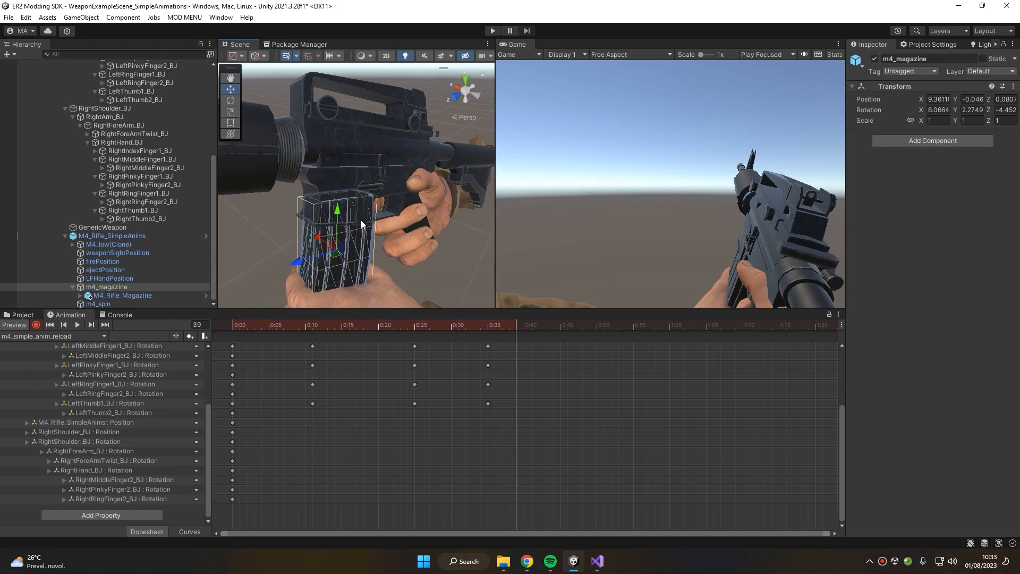
pyautogui.click(487, 326)
pyautogui.moveTo(495, 327); pyautogui.dragTo(523, 330)
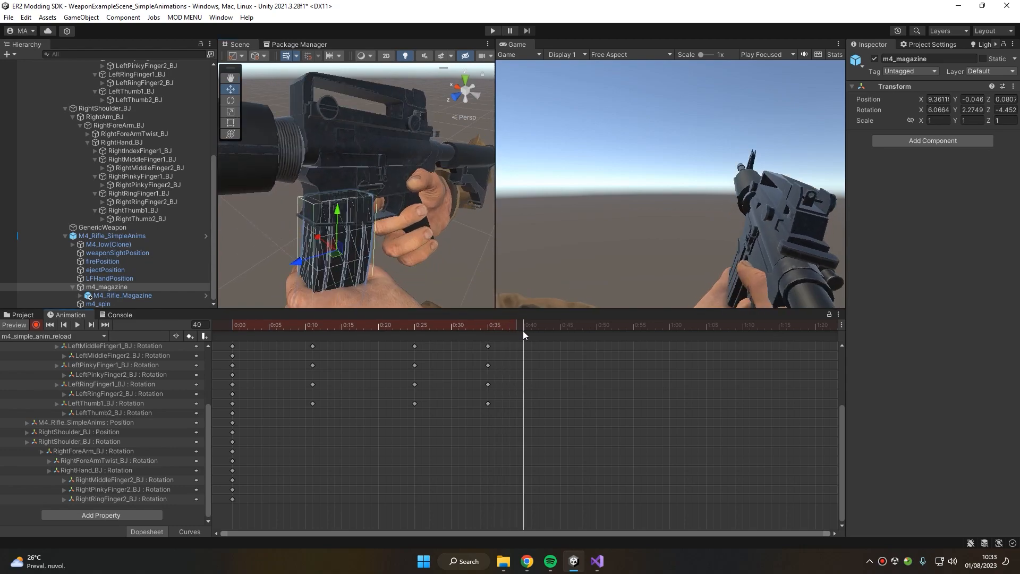
pyautogui.scroll(3, 143, 457)
pyautogui.click(516, 326)
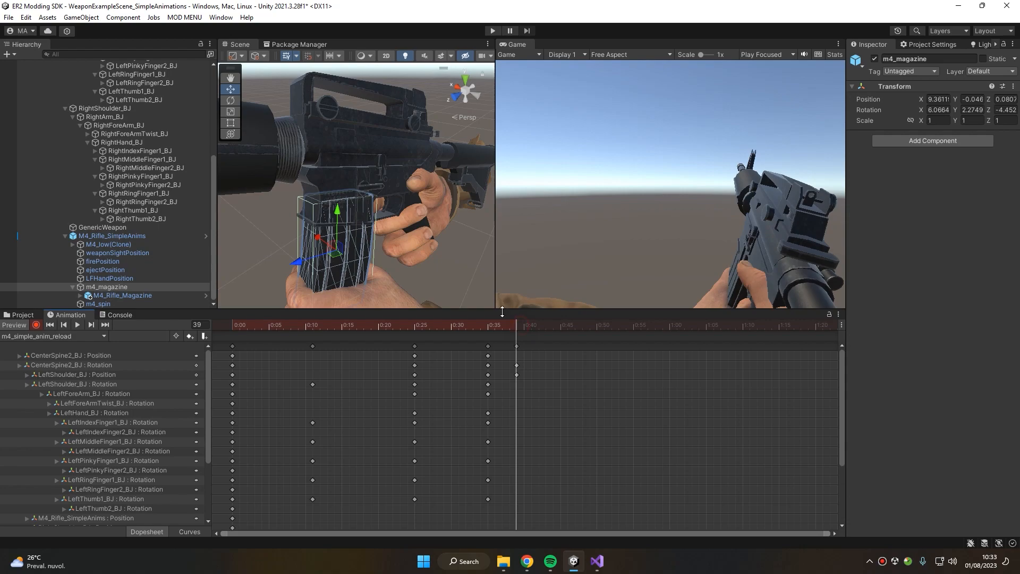
pyautogui.moveTo(338, 211); pyautogui.dragTo(337, 257)
# Examine the magazine's fit in the rifle from several sides at frame 0.
pyautogui.click(512, 326)
pyautogui.click(516, 327)
pyautogui.moveTo(514, 326); pyautogui.dragTo(230, 350)
pyautogui.moveTo(384, 250); pyautogui.dragTo(483, 268, button='right')
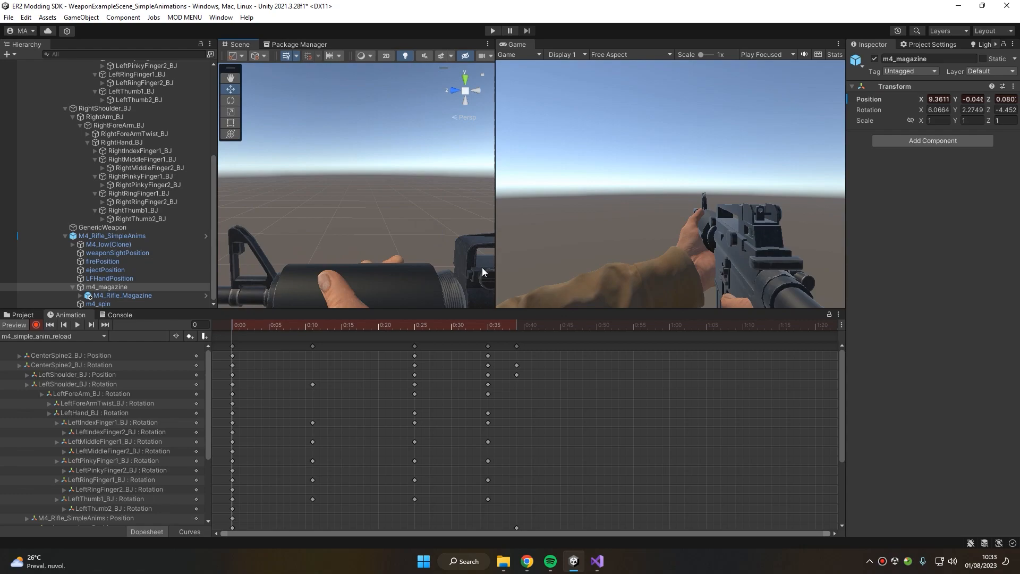
pyautogui.moveTo(482, 268); pyautogui.dragTo(417, 247, button='middle')
pyautogui.scroll(3, 417, 250)
pyautogui.moveTo(251, 246); pyautogui.dragTo(340, 258, button='right')
pyautogui.scroll(3, 372, 258)
pyautogui.moveTo(467, 279); pyautogui.dragTo(451, 255, button='middle')
pyautogui.scroll(-2, 451, 378)
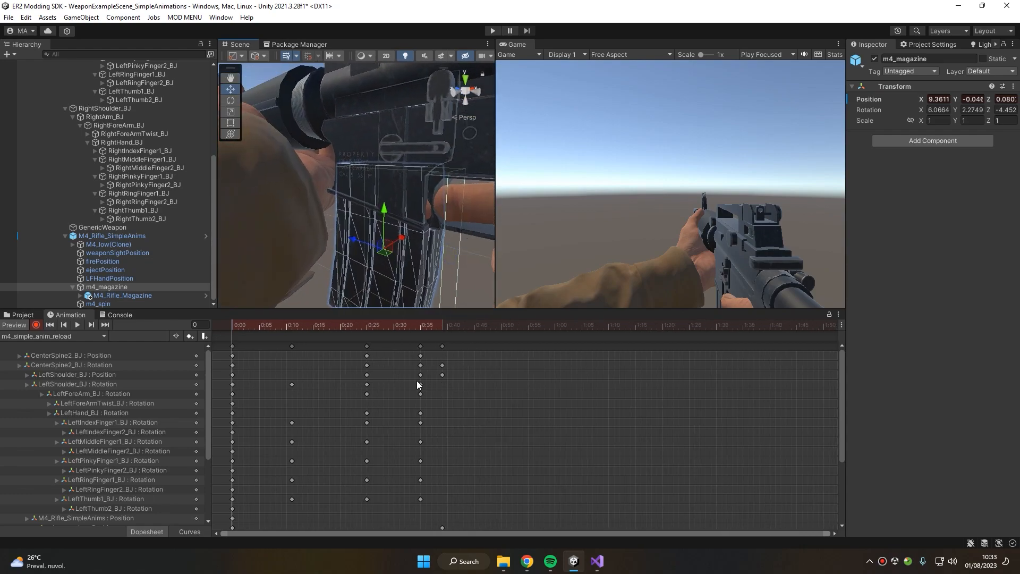
pyautogui.keyDown('alt'); pyautogui.moveTo(430, 261); pyautogui.dragTo(376, 237); pyautogui.keyUp('alt')
pyautogui.scroll(-4, 173, 421)
pyautogui.scroll(4, 164, 476)
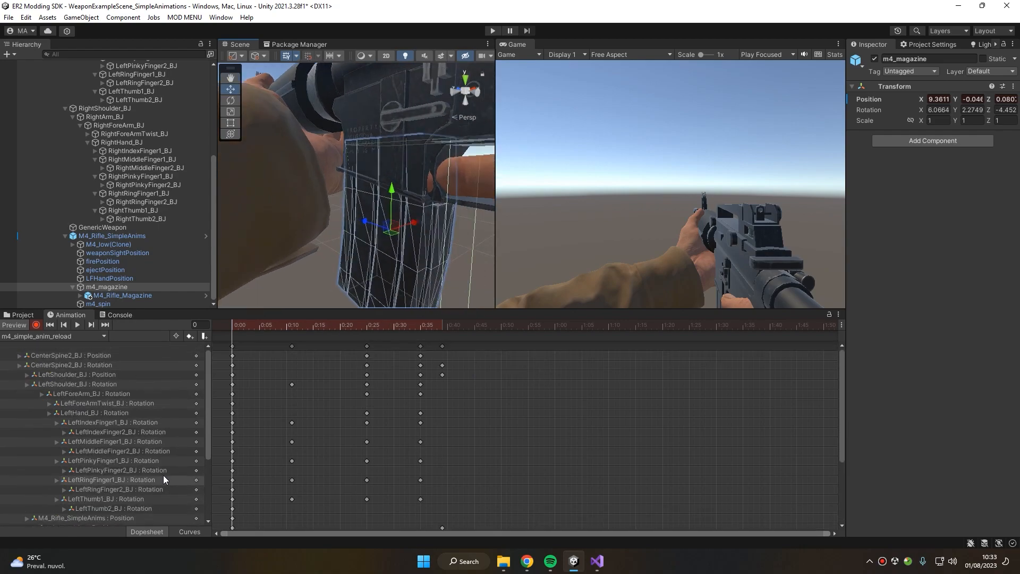
pyautogui.keyDown('alt'); pyautogui.moveTo(290, 239); pyautogui.dragTo(384, 157); pyautogui.keyUp('alt')
pyautogui.keyDown('alt'); pyautogui.moveTo(297, 239); pyautogui.dragTo(394, 211); pyautogui.keyUp('alt')
# Copy the m4_magazine position keyframe from frame 0 to frame 35.
pyautogui.moveTo(255, 327); pyautogui.dragTo(431, 361)
pyautogui.moveTo(410, 325)
pyautogui.mouseDown()
pyautogui.moveTo(422, 339)
pyautogui.moveTo(224, 352)
pyautogui.moveTo(419, 361)
pyautogui.moveTo(442, 328)
pyautogui.moveTo(419, 333)
pyautogui.mouseUp()
pyautogui.scroll(-3, 183, 433)
pyautogui.scroll(-2, 184, 432)
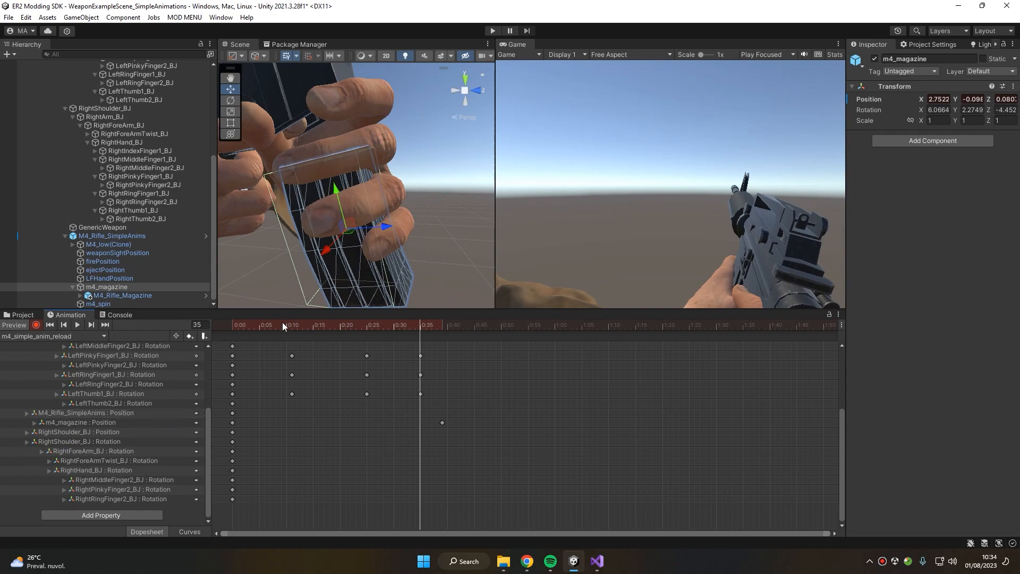
pyautogui.moveTo(276, 323); pyautogui.dragTo(214, 332)
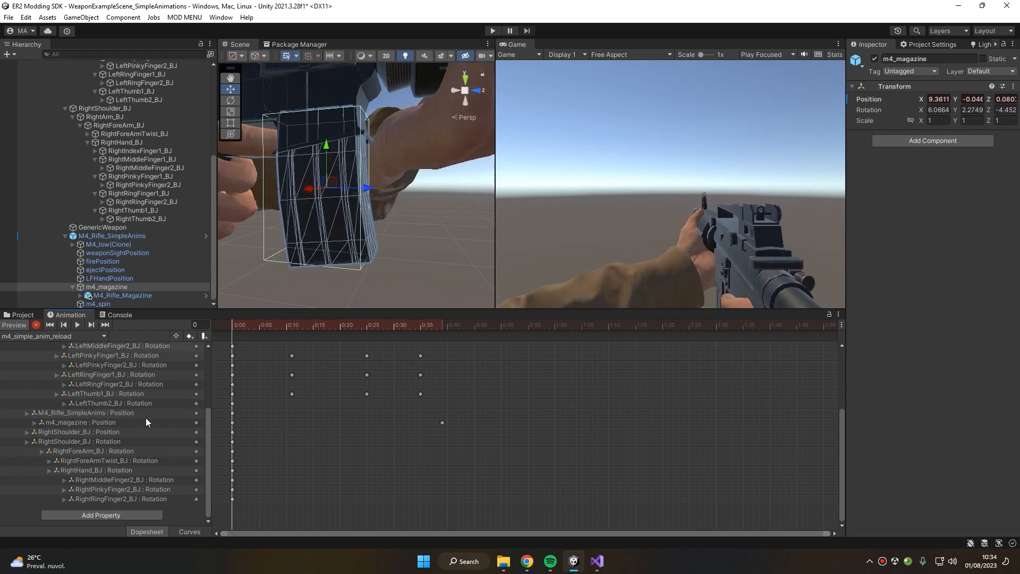
pyautogui.click(232, 423)
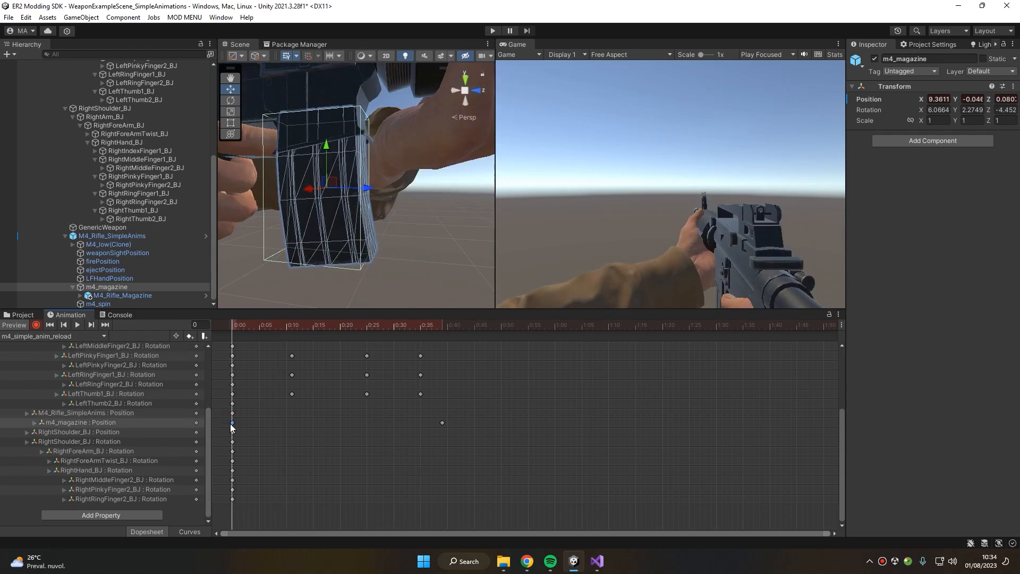
pyautogui.moveTo(262, 326); pyautogui.dragTo(419, 338)
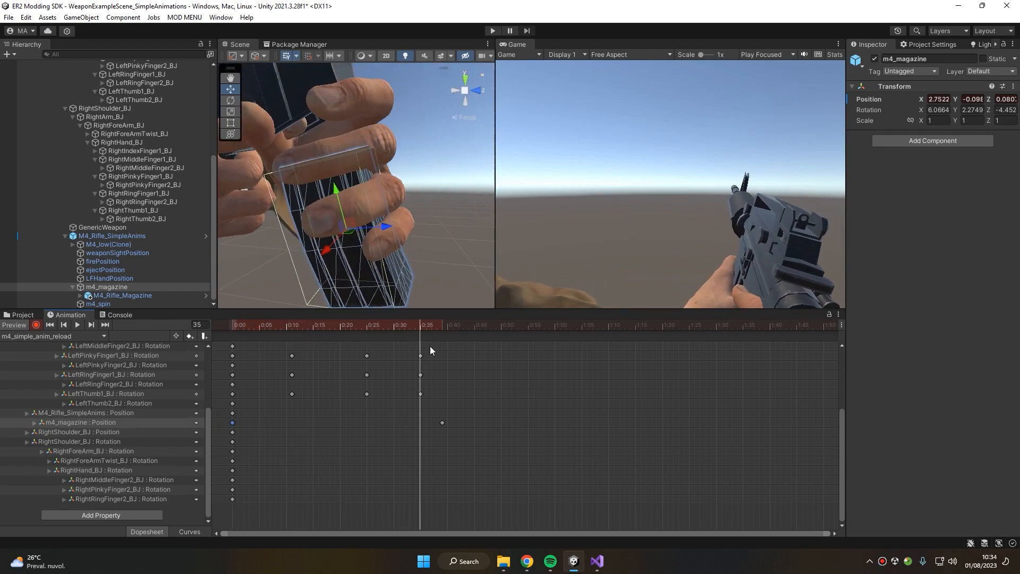
pyautogui.hotkey('ctrl', 'v')
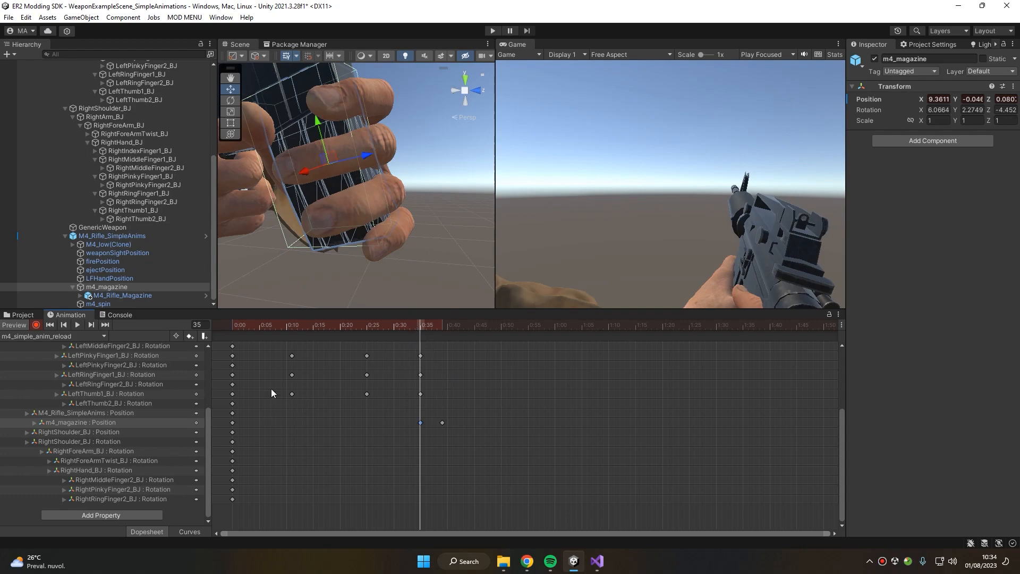
# Play the reload animation from the start to examine the magazine's movement.
pyautogui.moveTo(276, 330); pyautogui.dragTo(228, 404)
pyautogui.moveTo(269, 331); pyautogui.dragTo(207, 332)
pyautogui.click(78, 325)
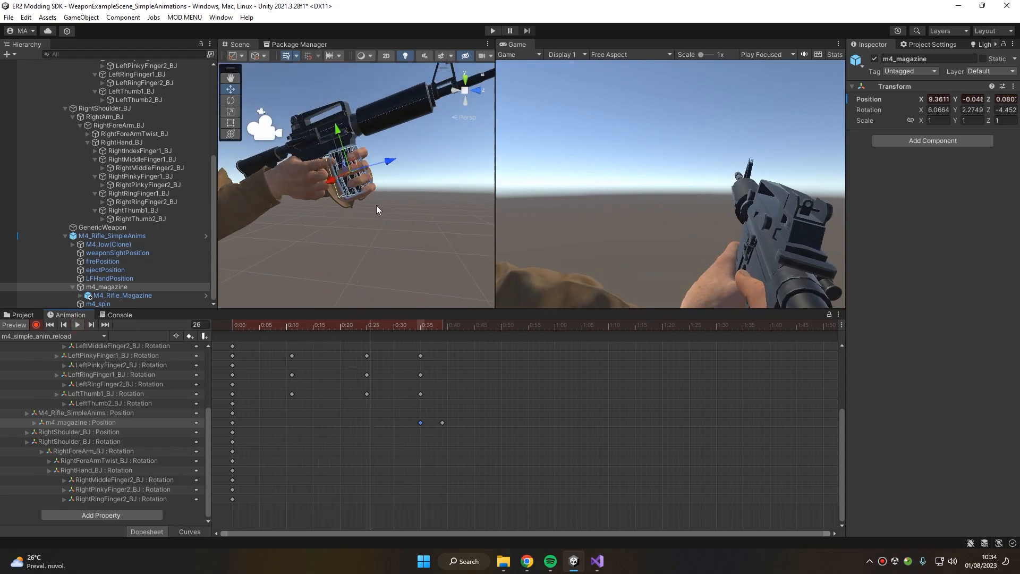
# Move the m4_magazine object further down away from the rifle at frame 55 to keyframe its position.
pyautogui.moveTo(359, 324); pyautogui.dragTo(491, 330)
pyautogui.scroll(4, 102, 464)
pyautogui.moveTo(343, 149); pyautogui.dragTo(439, 211, button='right')
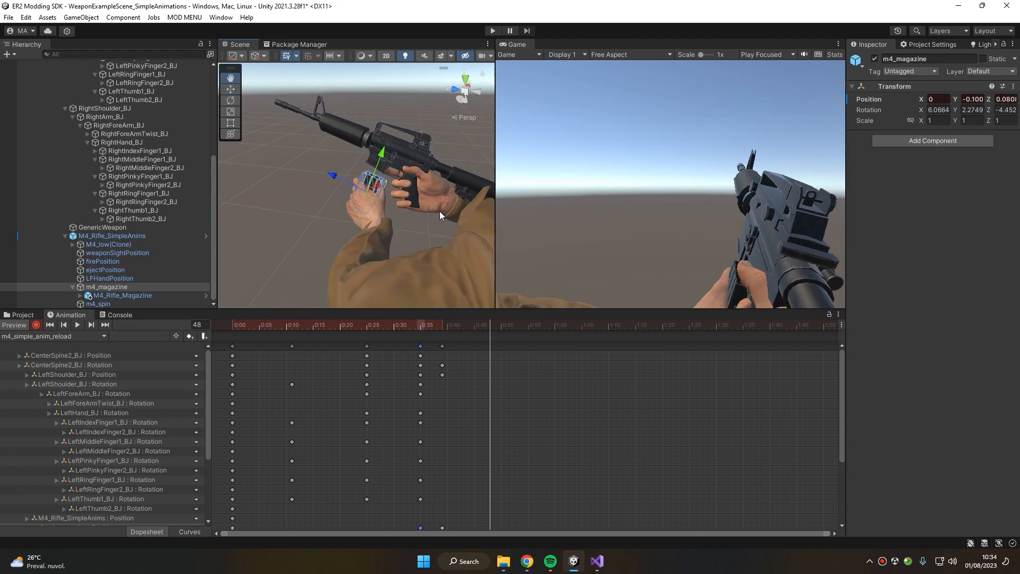
pyautogui.scroll(-2, 521, 401)
pyautogui.moveTo(454, 326); pyautogui.dragTo(485, 325)
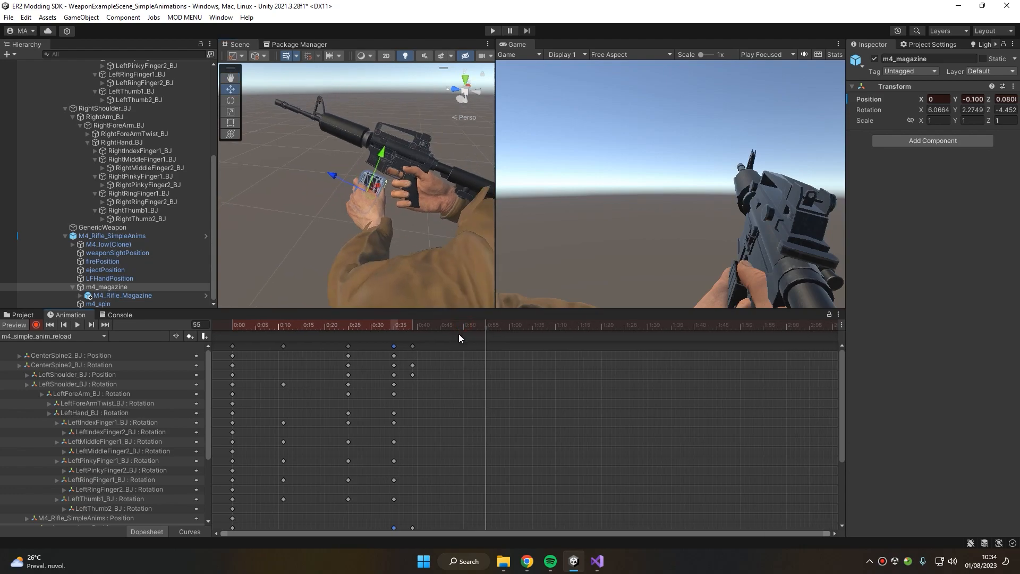
pyautogui.scroll(5, 404, 204)
pyautogui.moveTo(400, 199); pyautogui.dragTo(337, 235, button='middle')
pyautogui.moveTo(333, 240); pyautogui.dragTo(336, 322)
# Move LeftShoulder_BJ down at frame 55 to about X -0.067, Y -0.363, Z -0.068 so the left hand follows the magazine.
pyautogui.rightClick(351, 222)
pyautogui.moveTo(351, 222); pyautogui.dragTo(340, 224, button='right')
pyautogui.scroll(8, 117, 184)
pyautogui.click(101, 140)
pyautogui.press('f')
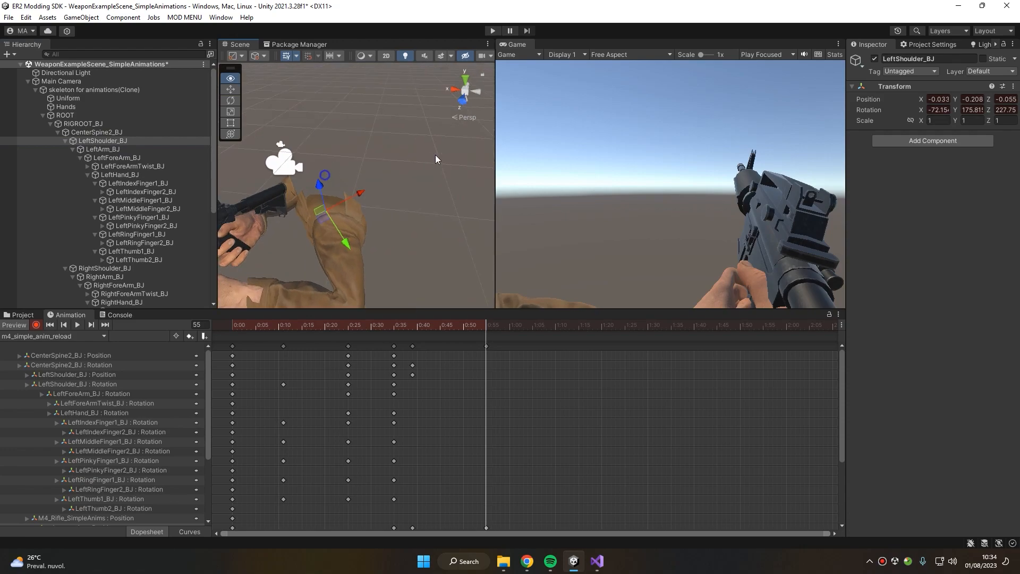
pyautogui.moveTo(323, 169); pyautogui.dragTo(346, 206)
pyautogui.moveTo(345, 206); pyautogui.dragTo(380, 236, button='right')
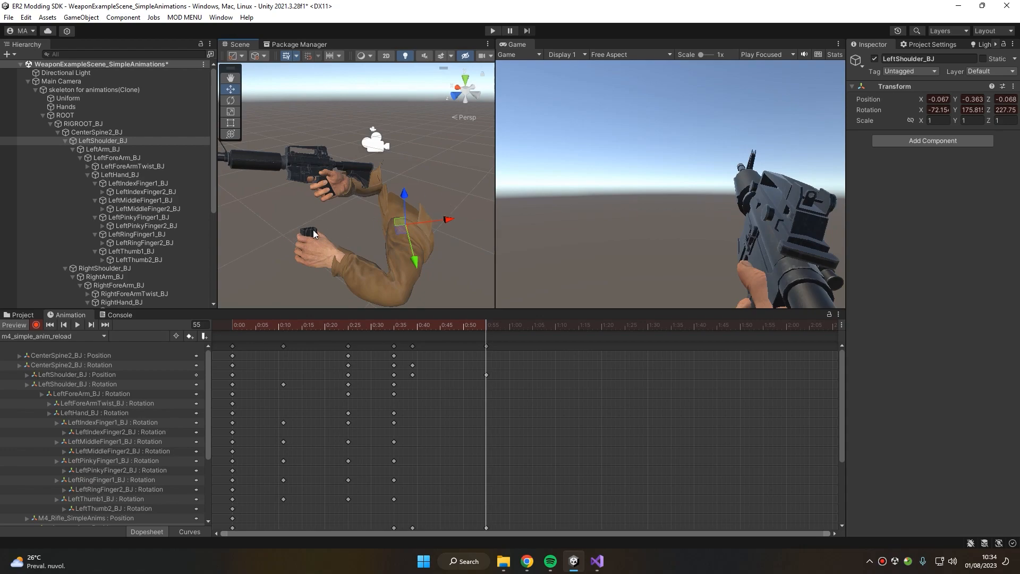
# Play the animation back from the start and rotate CenterSpine2_BJ at frame 55 to about X -7.8, Y 105.1, Z 108.6.
pyautogui.moveTo(468, 325); pyautogui.dragTo(104, 336)
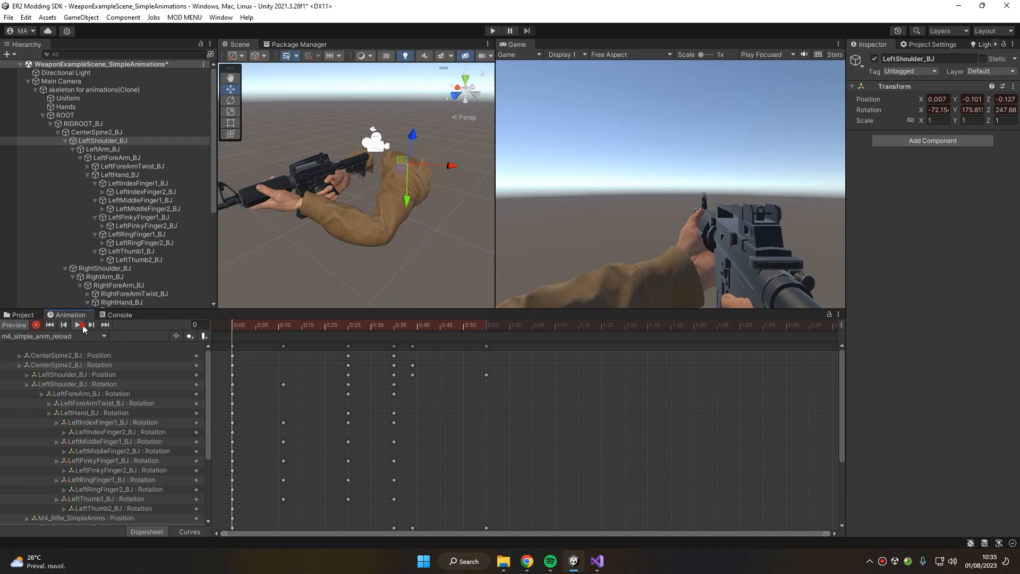
pyautogui.click(82, 326)
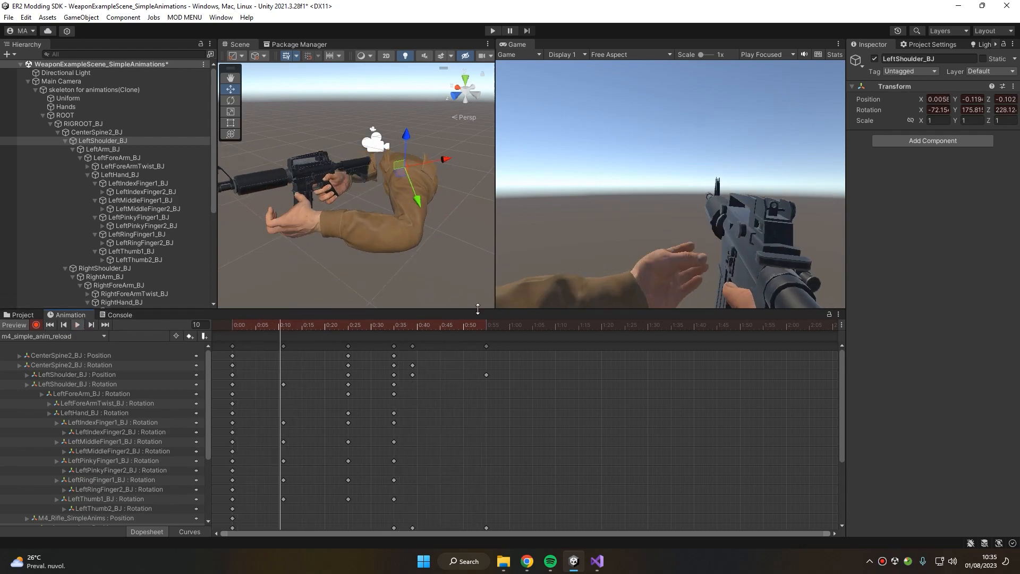
pyautogui.click(85, 132)
pyautogui.press('e')
pyautogui.moveTo(346, 133); pyautogui.dragTo(383, 144)
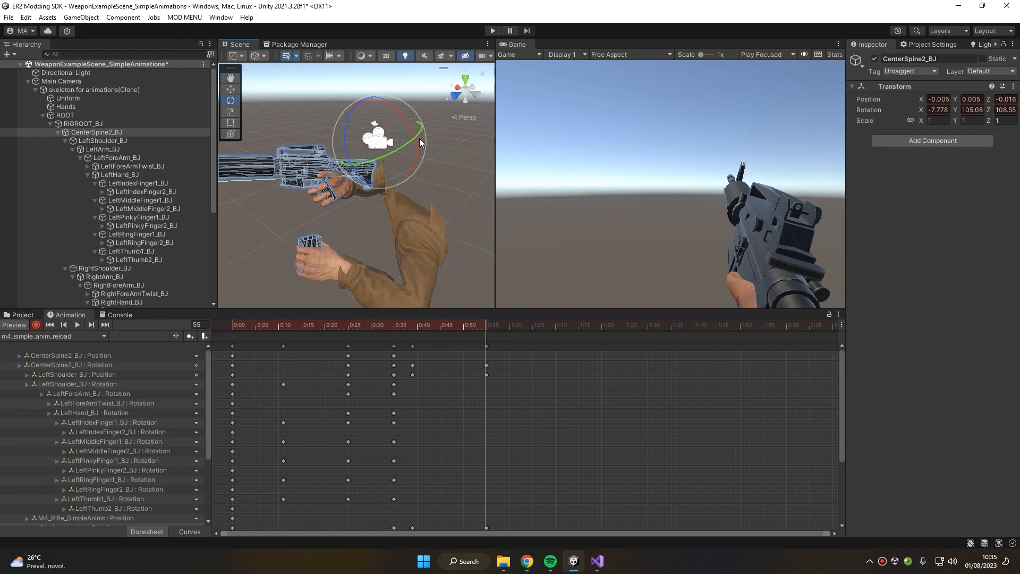
# Play the reload animation from the start to examine the spine and left arm motion.
pyautogui.moveTo(480, 325); pyautogui.dragTo(486, 382)
pyautogui.moveTo(486, 325); pyautogui.dragTo(112, 339)
pyautogui.click(77, 325)
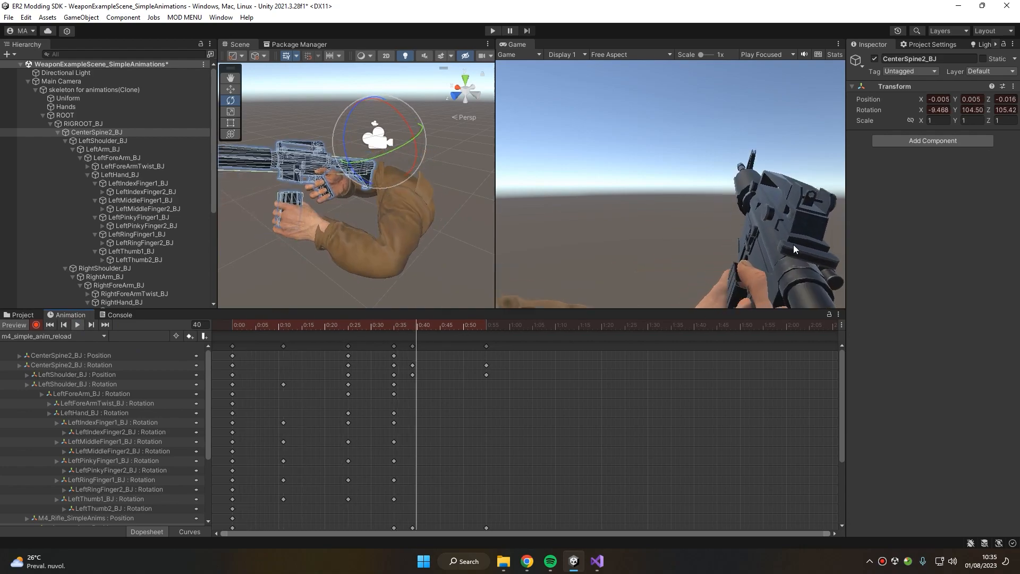
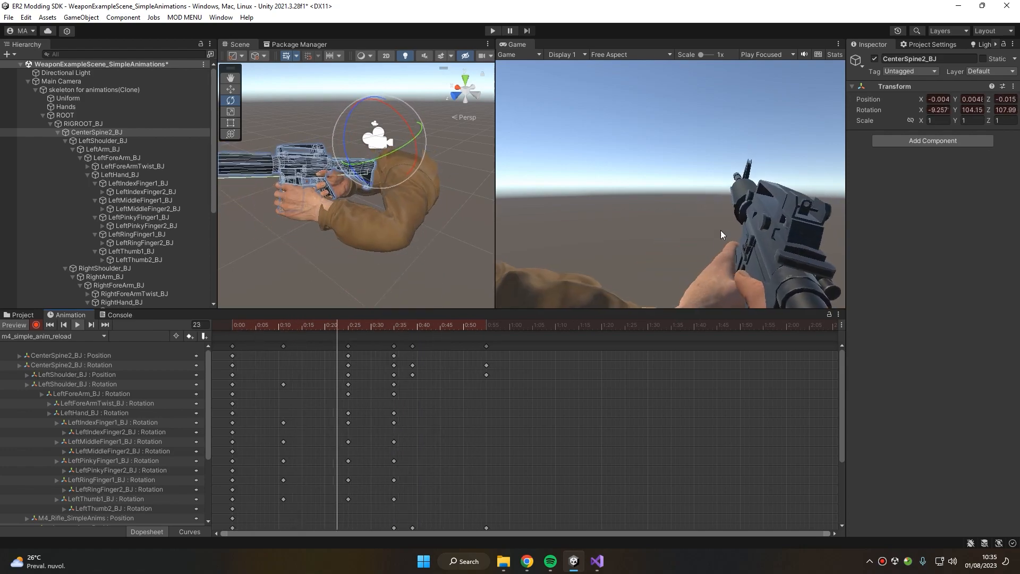
# Copy all keyframes at frame 39 and paste them at frame 74.
pyautogui.moveTo(409, 327); pyautogui.dragTo(587, 339)
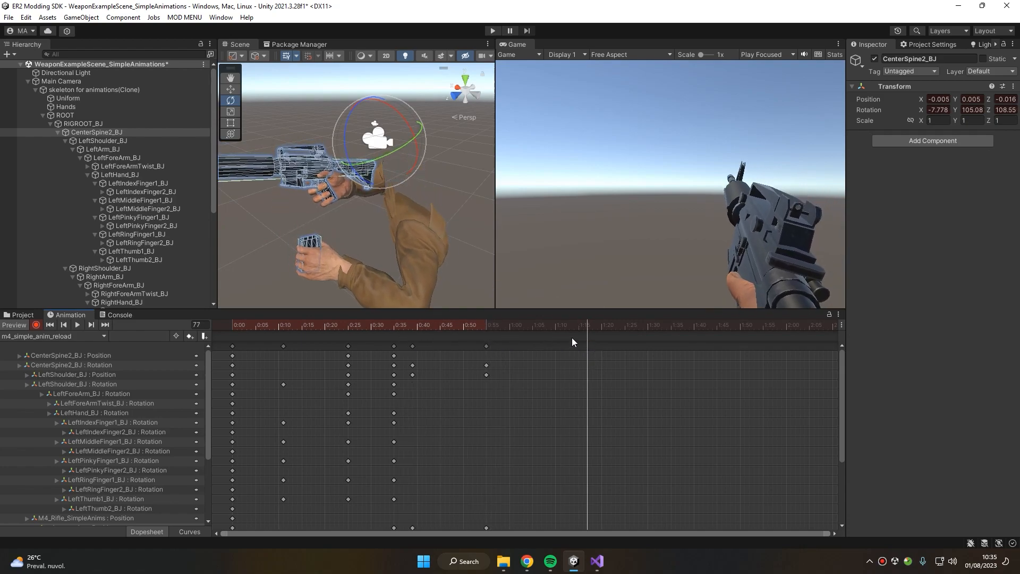
pyautogui.moveTo(560, 329); pyautogui.dragTo(603, 359)
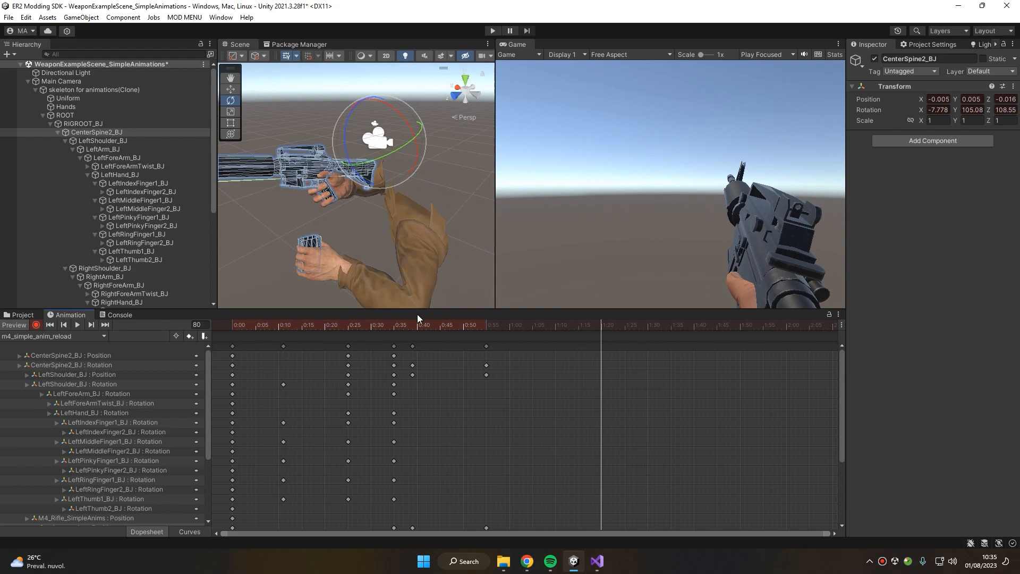
pyautogui.moveTo(423, 330); pyautogui.dragTo(412, 327)
pyautogui.click(412, 345)
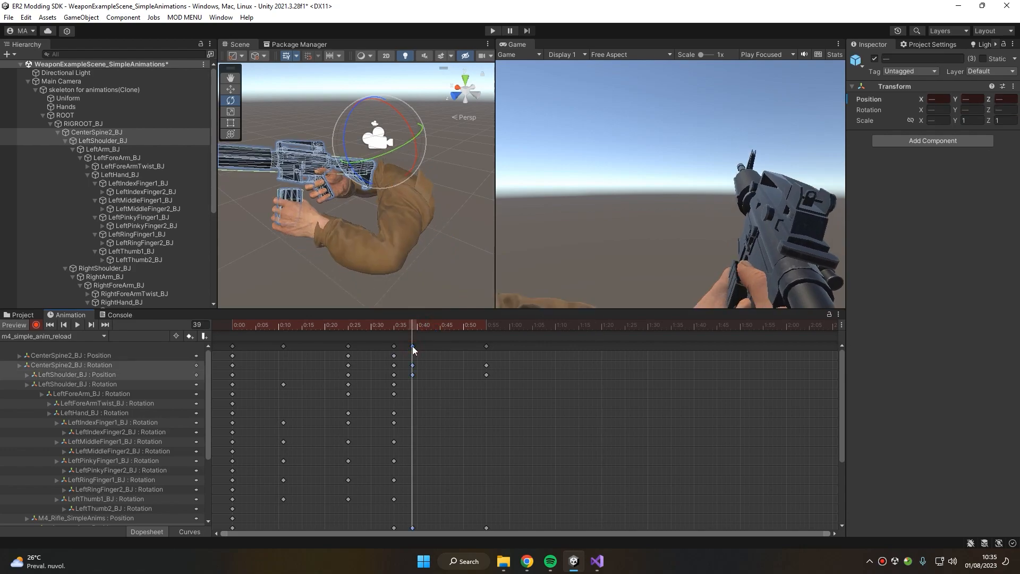
pyautogui.moveTo(536, 325); pyautogui.dragTo(395, 357)
pyautogui.hotkey('ctrl', 'v')
# Copy all keyframes at frame 35 and paste them at frame 83.
pyautogui.click(393, 346)
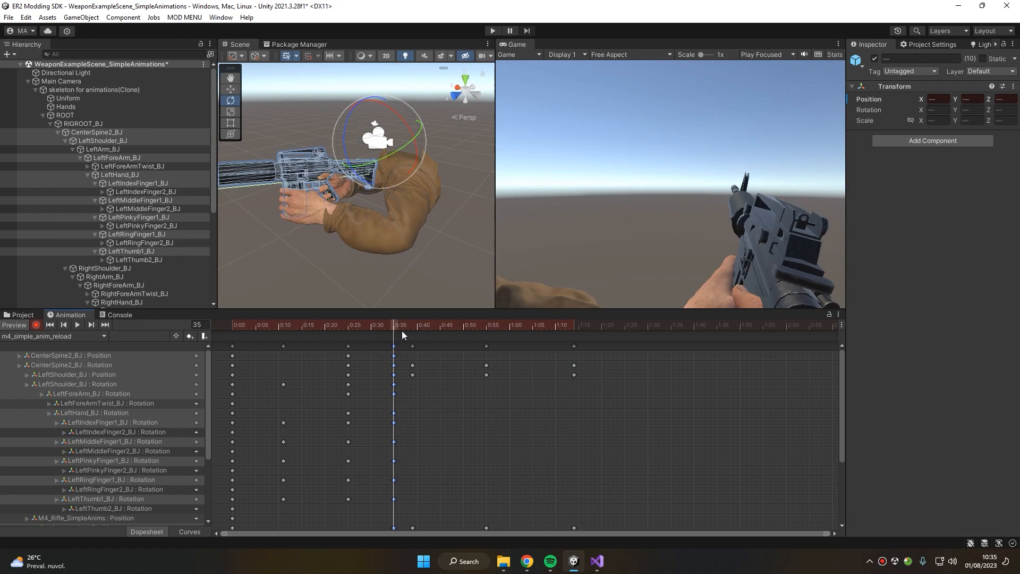
pyautogui.moveTo(614, 333)
pyautogui.mouseDown()
pyautogui.moveTo(633, 327)
pyautogui.moveTo(615, 328)
pyautogui.mouseUp()
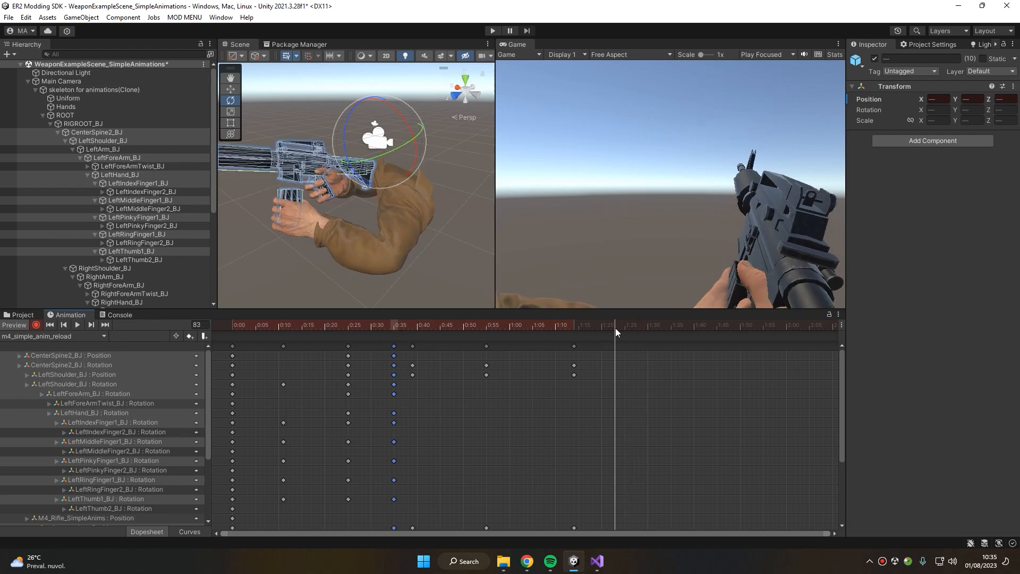
pyautogui.hotkey('ctrl', 'v')
# Examine up close how the magazine and left hand approach the rifle between frames 74 and 83.
pyautogui.click(534, 328)
pyautogui.moveTo(533, 329); pyautogui.dragTo(585, 372)
pyautogui.scroll(5, 433, 189)
pyautogui.moveTo(433, 189); pyautogui.dragTo(320, 190, button='right')
pyautogui.moveTo(344, 191); pyautogui.dragTo(386, 214, button='middle')
pyautogui.scroll(3, 386, 218)
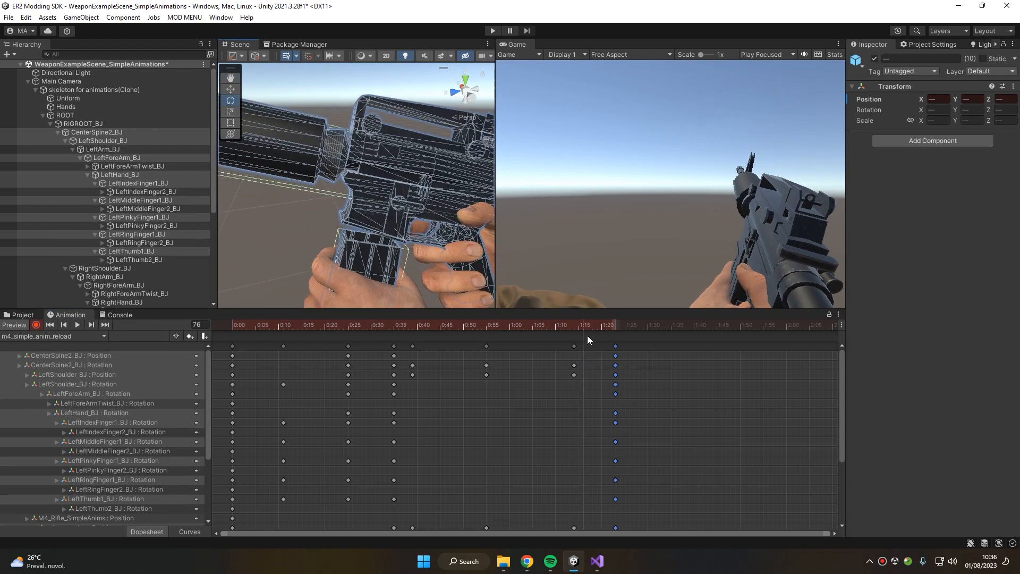
pyautogui.click(587, 326)
pyautogui.moveTo(340, 249); pyautogui.dragTo(397, 187, button='right')
pyautogui.moveTo(393, 239); pyautogui.dragTo(363, 139, button='middle')
pyautogui.scroll(4, 377, 203)
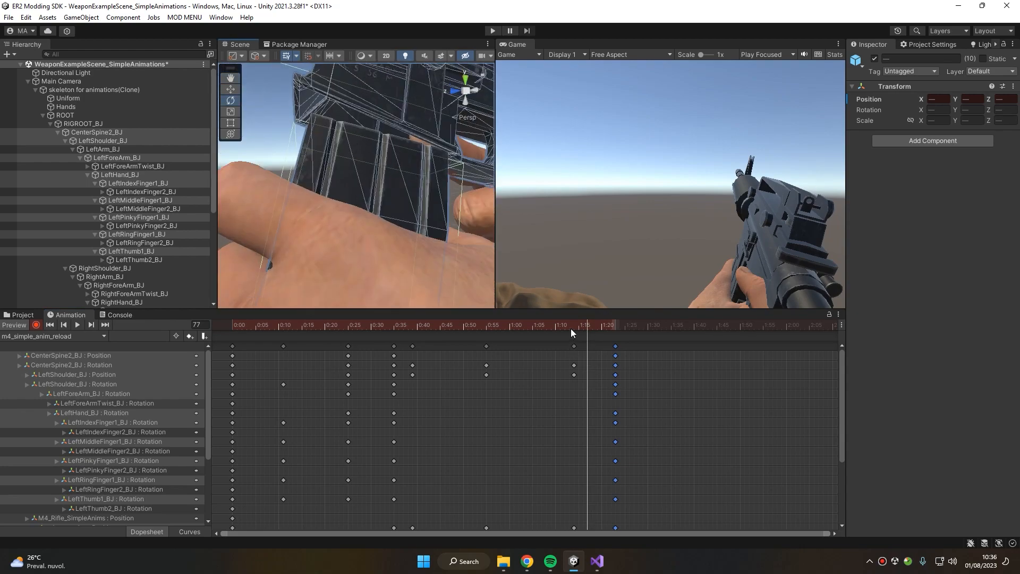
# Add keyframes for all animated properties at frame 77.
pyautogui.moveTo(588, 326)
pyautogui.mouseDown()
pyautogui.moveTo(566, 326)
pyautogui.moveTo(611, 336)
pyautogui.moveTo(586, 334)
pyautogui.mouseUp()
pyautogui.moveTo(400, 143); pyautogui.dragTo(425, 175, button='right')
pyautogui.scroll(-2, 607, 352)
pyautogui.doubleClick(545, 346)
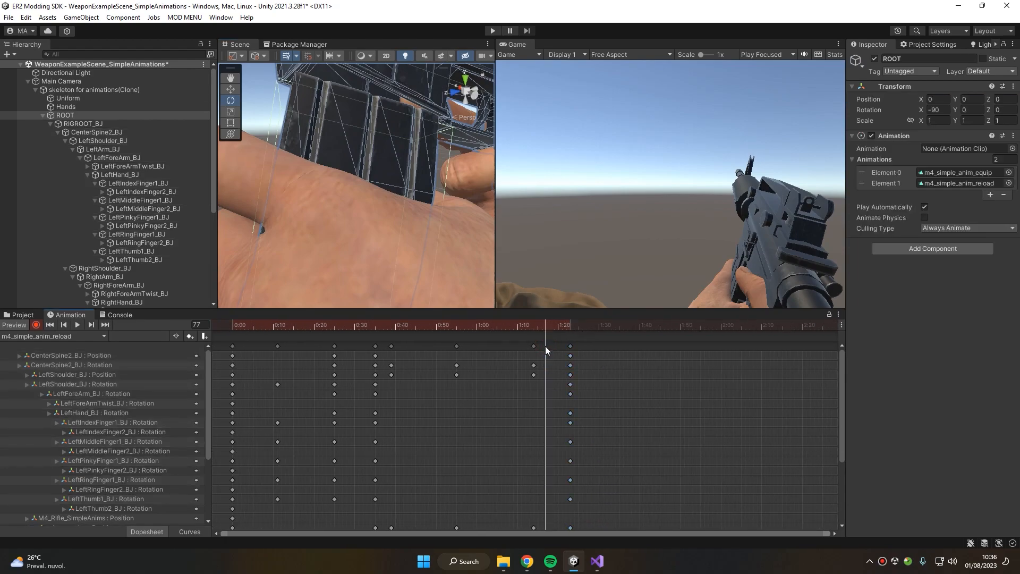
pyautogui.doubleClick(546, 347)
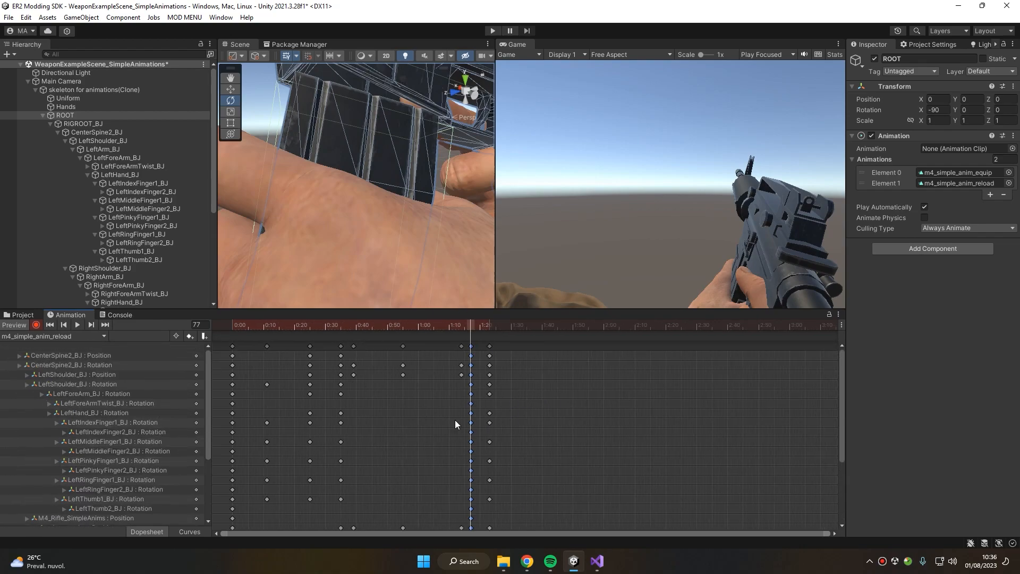
# Paste a copy of the frame 77 keyframes at frame 89 and shift the final keyframes to frame 98.
pyautogui.moveTo(473, 325); pyautogui.dragTo(391, 344)
pyautogui.click(471, 346)
pyautogui.click(472, 326)
pyautogui.hotkey('ctrl', 'v')
pyautogui.moveTo(477, 350); pyautogui.dragTo(523, 357)
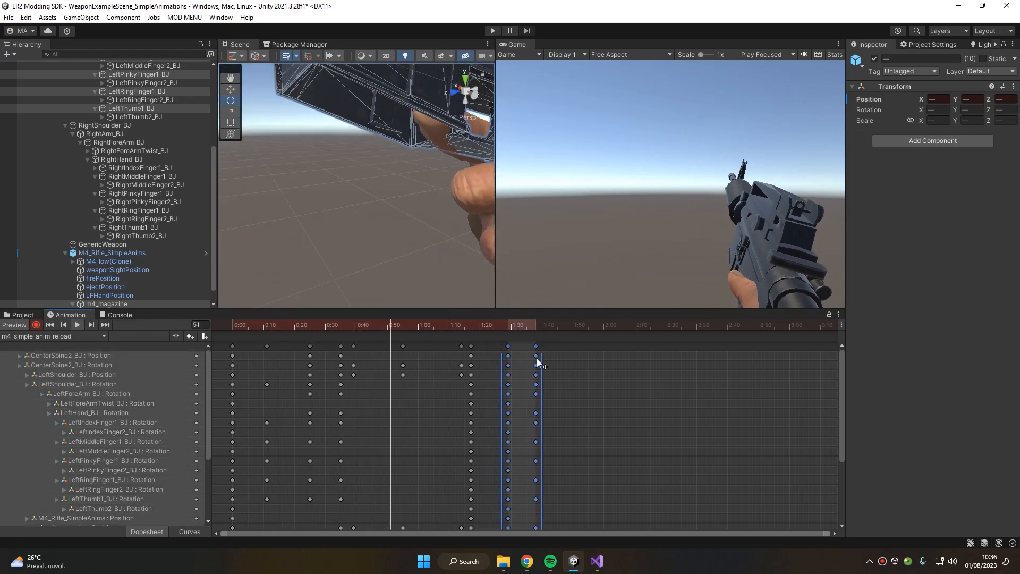
pyautogui.click(559, 374)
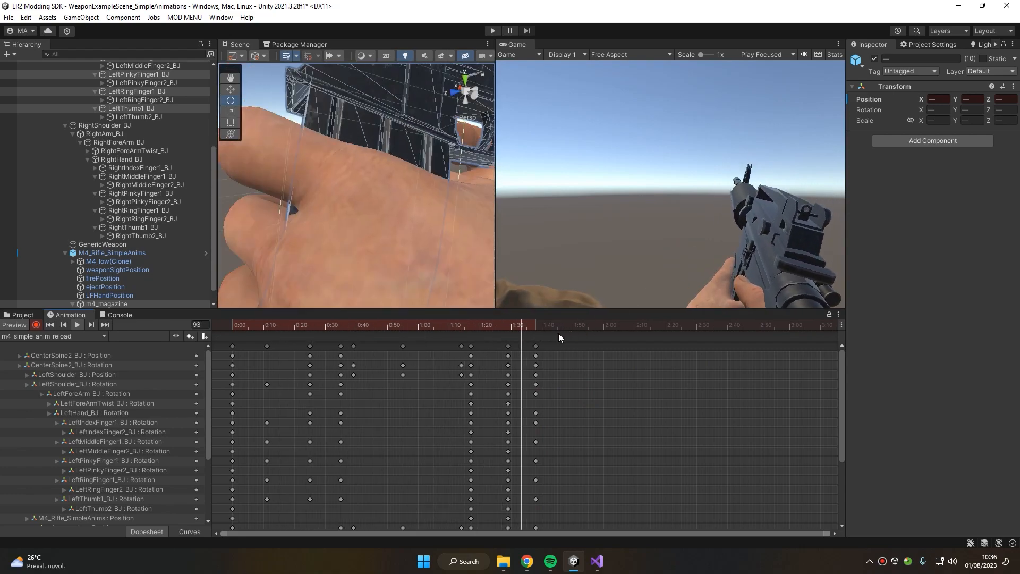
# Delete the CenterSpine2_BJ position and rotation keyframes at frames 77 and 89.
pyautogui.moveTo(501, 325); pyautogui.dragTo(473, 325)
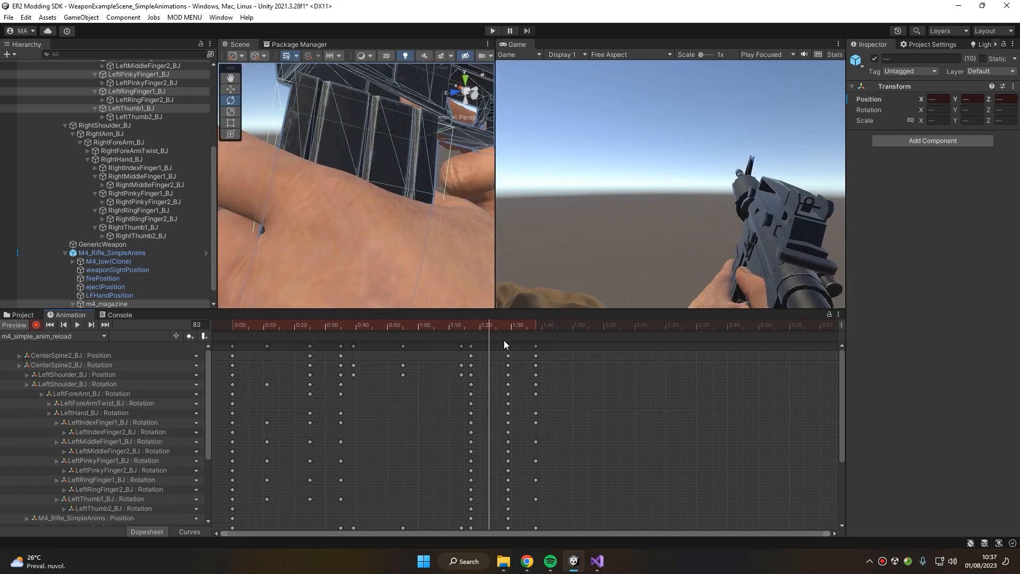
pyautogui.scroll(-5, 137, 433)
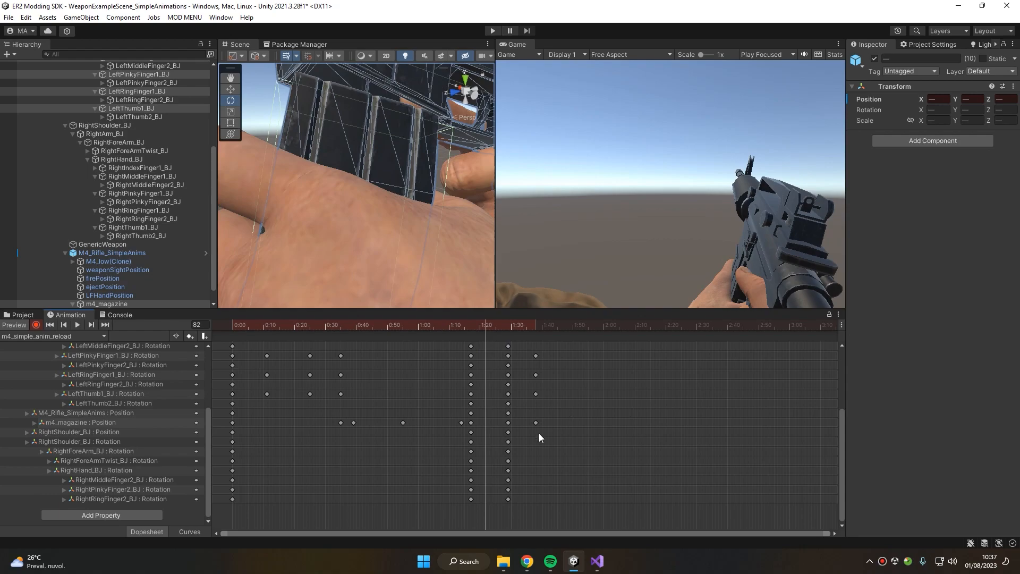
pyautogui.scroll(5, 47, 430)
pyautogui.moveTo(477, 326); pyautogui.dragTo(502, 345)
pyautogui.scroll(-5, 135, 425)
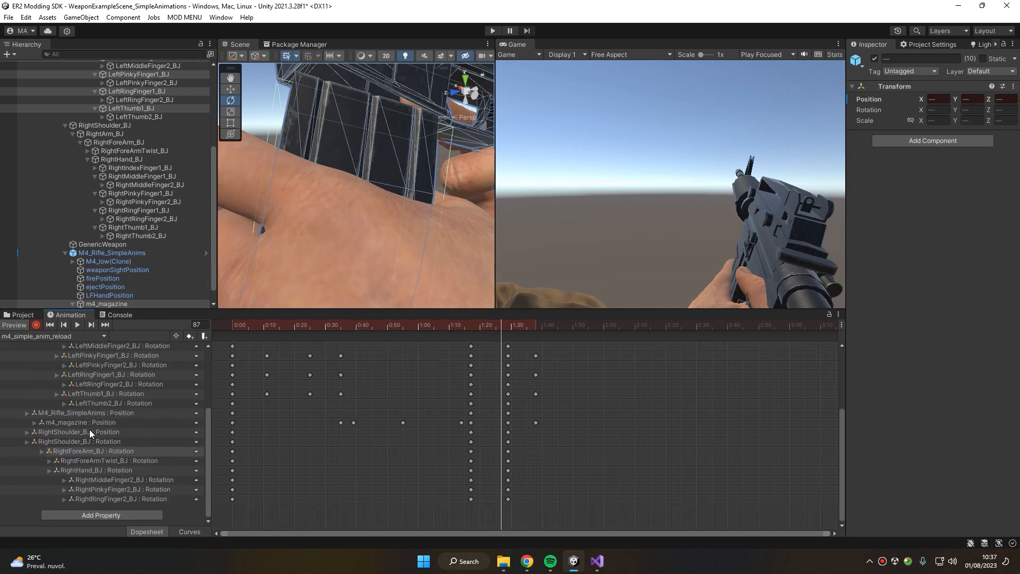
pyautogui.scroll(5, 86, 426)
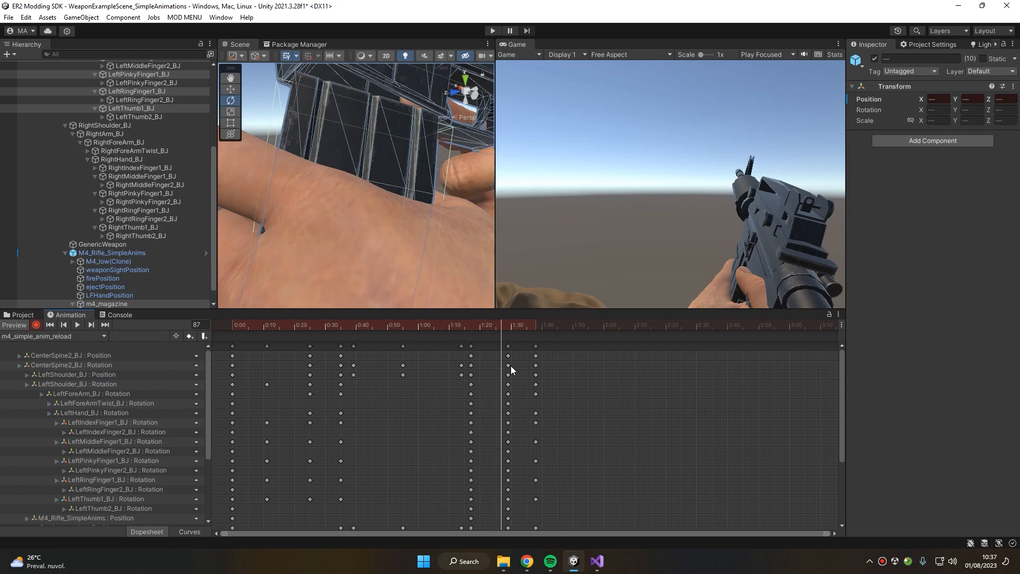
pyautogui.moveTo(473, 370); pyautogui.dragTo(471, 368)
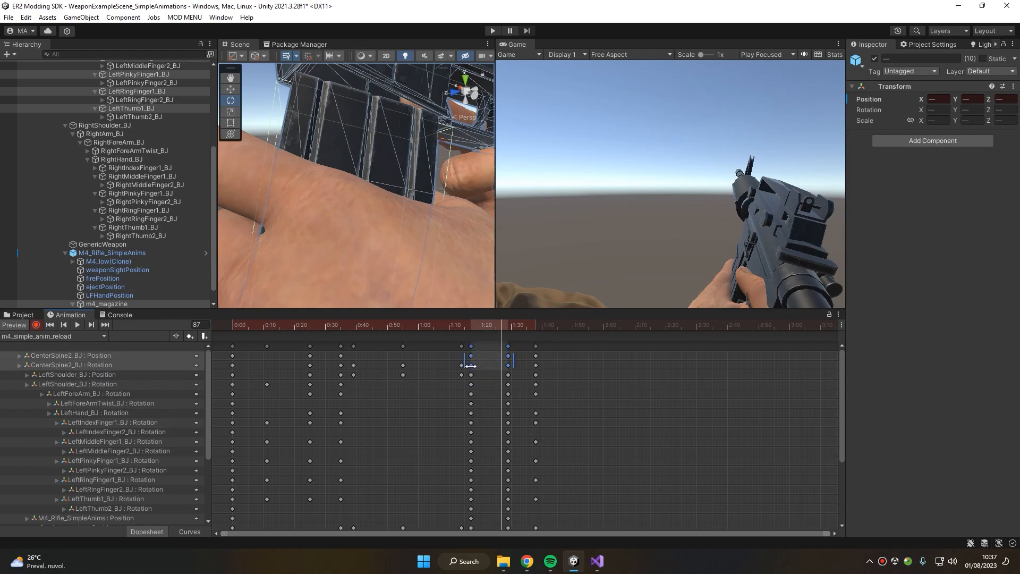
pyautogui.press('Delete')
# Try rotating CenterSpine2_BJ at frame 97, then undo the rotation.
pyautogui.moveTo(492, 325); pyautogui.dragTo(508, 366)
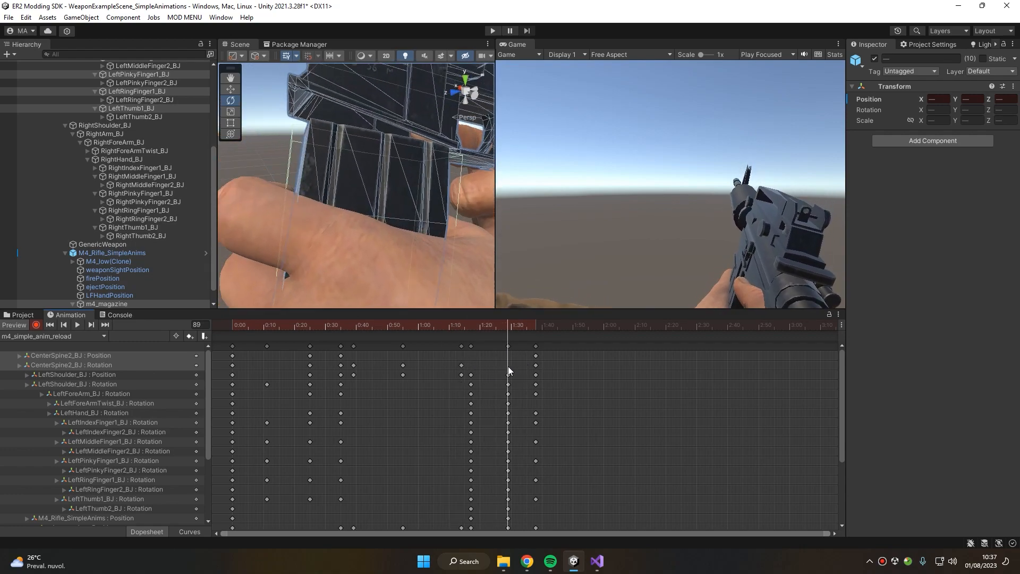
pyautogui.scroll(5, 149, 144)
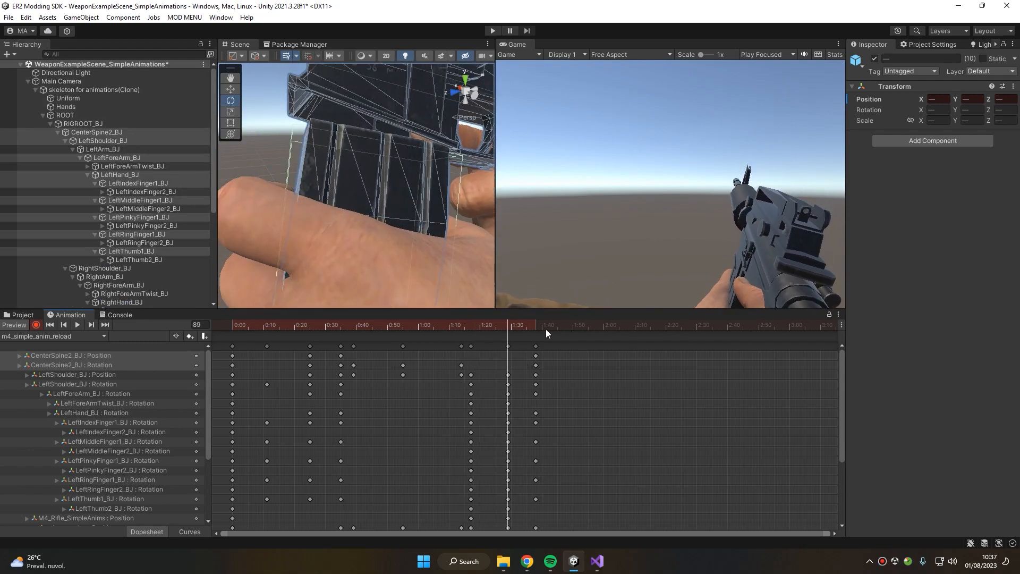
pyautogui.moveTo(546, 330)
pyautogui.mouseDown()
pyautogui.moveTo(516, 327)
pyautogui.moveTo(532, 337)
pyautogui.mouseUp()
pyautogui.click(97, 133)
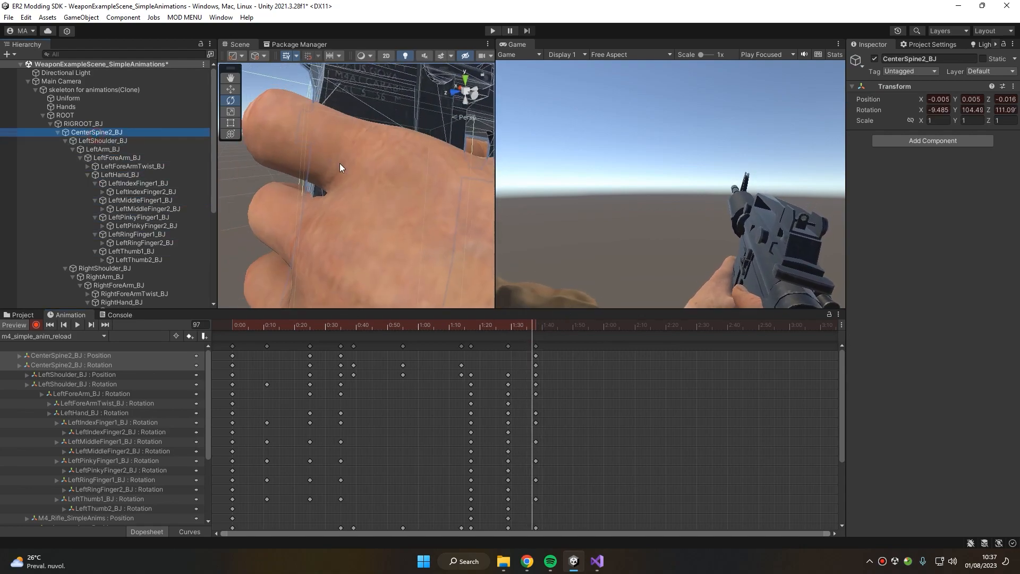
pyautogui.scroll(-8, 331, 161)
pyautogui.scroll(2, 388, 151)
pyautogui.moveTo(389, 148); pyautogui.dragTo(435, 209)
pyautogui.hotkey('ctrl', 'z')
# Rotate CenterSpine2_BJ at frame 89, and tilt the rifle upward at frame 98 with a Z rotation of about 103.13.
pyautogui.moveTo(517, 330); pyautogui.dragTo(544, 331)
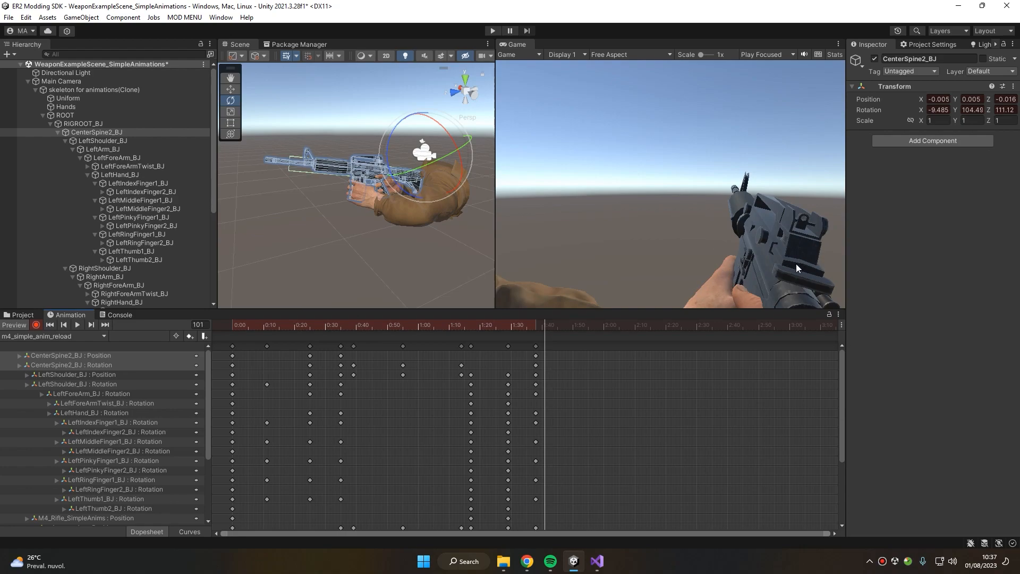
pyautogui.moveTo(531, 340); pyautogui.dragTo(511, 336)
pyautogui.click(505, 327)
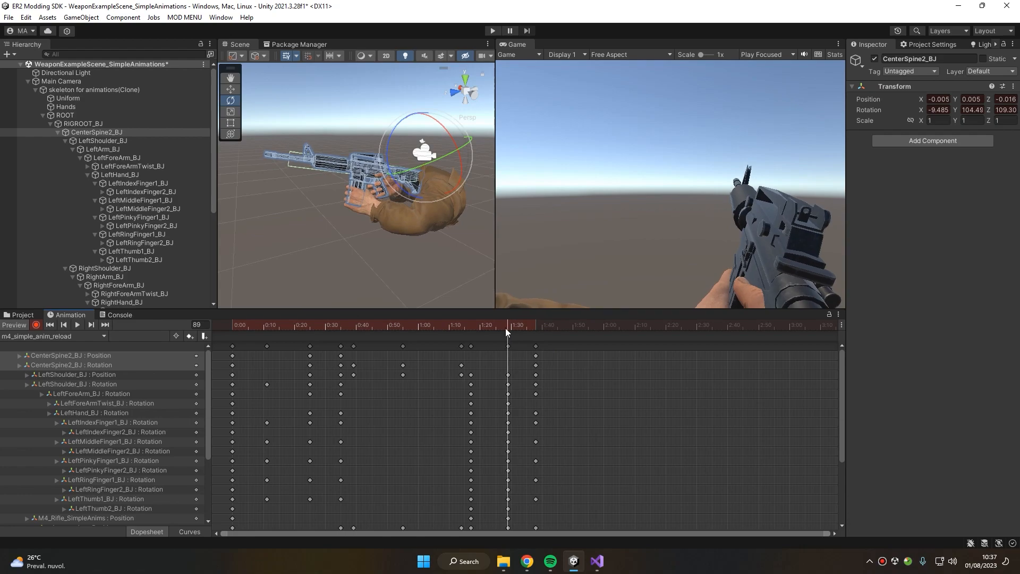
pyautogui.moveTo(397, 140); pyautogui.dragTo(433, 199)
pyautogui.moveTo(512, 324); pyautogui.dragTo(533, 329)
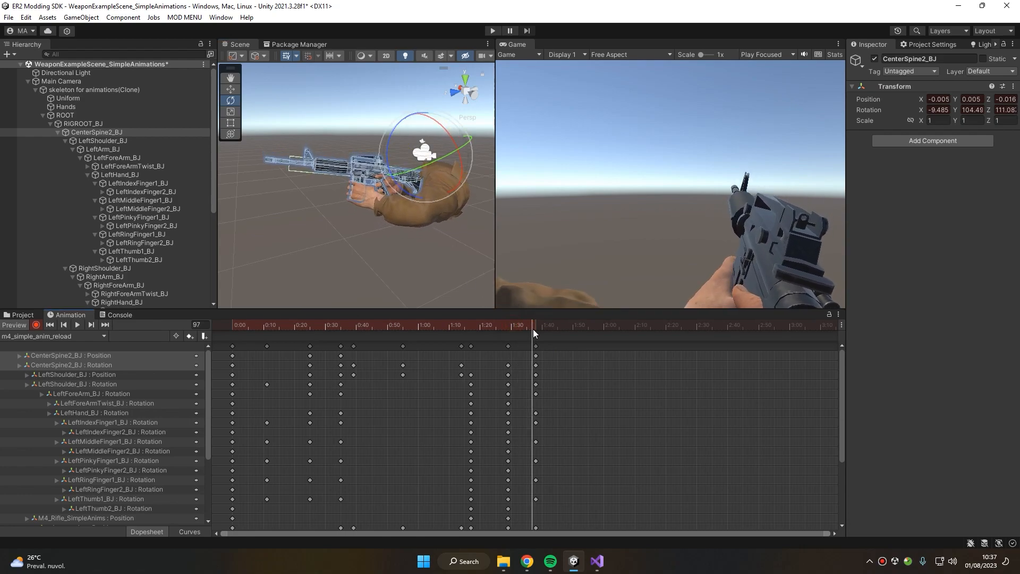
pyautogui.moveTo(392, 159); pyautogui.dragTo(436, 213)
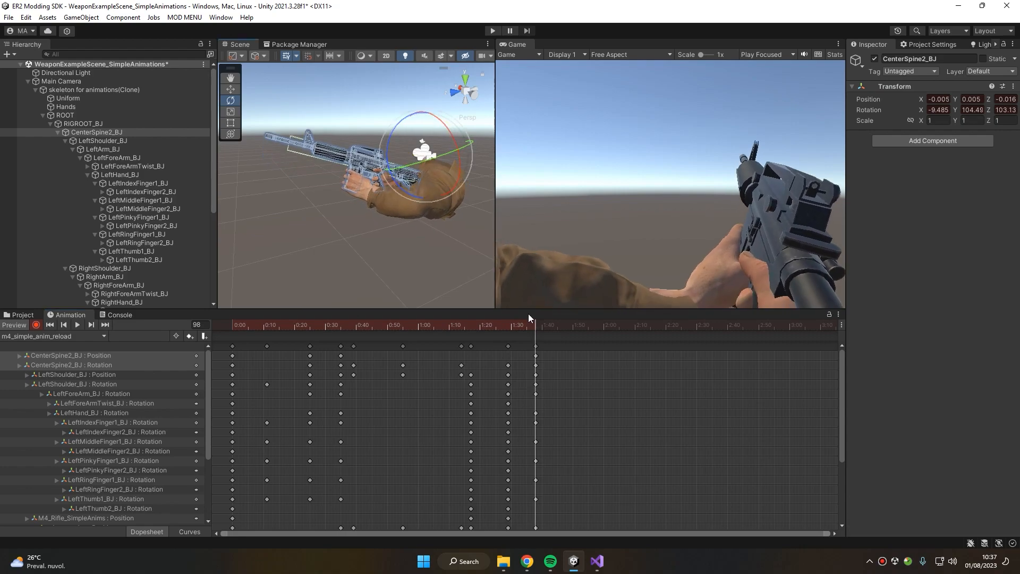
# Rotate CenterSpine2_BJ at about frame 117 to add a rotation keyframe, and play the animation from the start.
pyautogui.moveTo(535, 326); pyautogui.dragTo(576, 345)
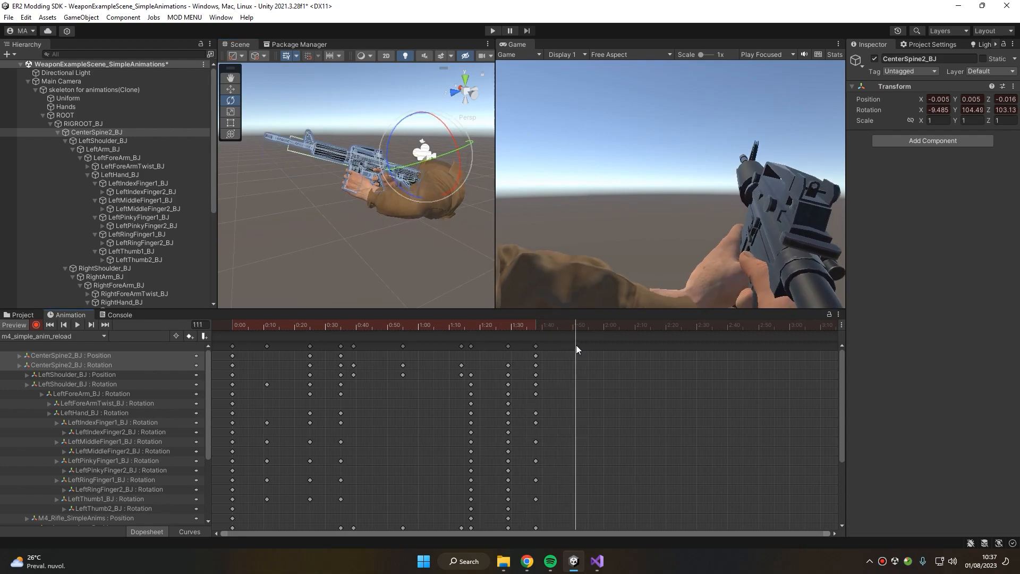
pyautogui.moveTo(392, 147); pyautogui.dragTo(390, 160)
pyautogui.moveTo(536, 329); pyautogui.dragTo(213, 335)
pyautogui.click(78, 325)
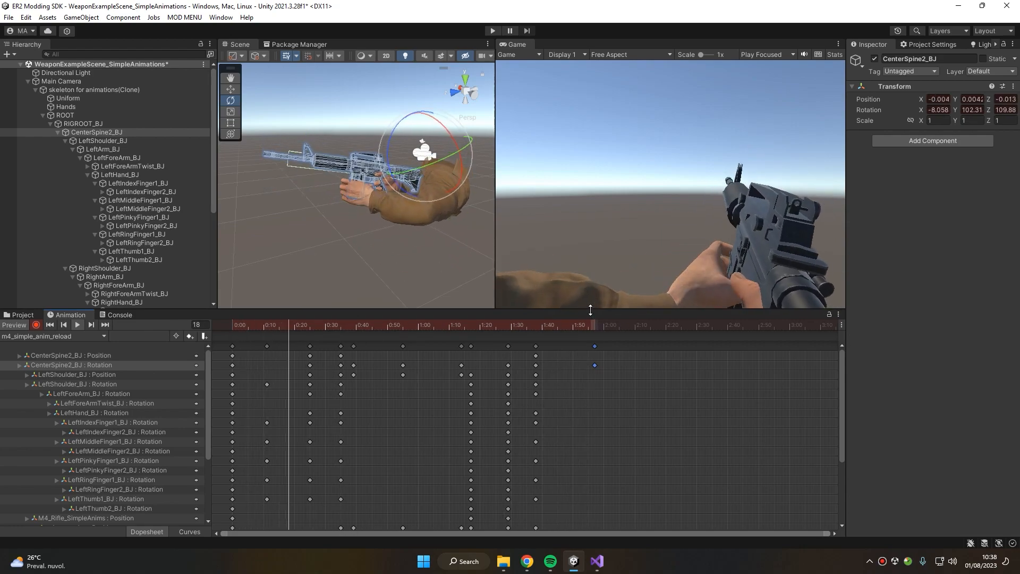
# Try pasting all frame 0 keyframes at frame 139 to return the pose to the start.
pyautogui.moveTo(502, 327); pyautogui.dragTo(234, 337)
pyautogui.click(232, 346)
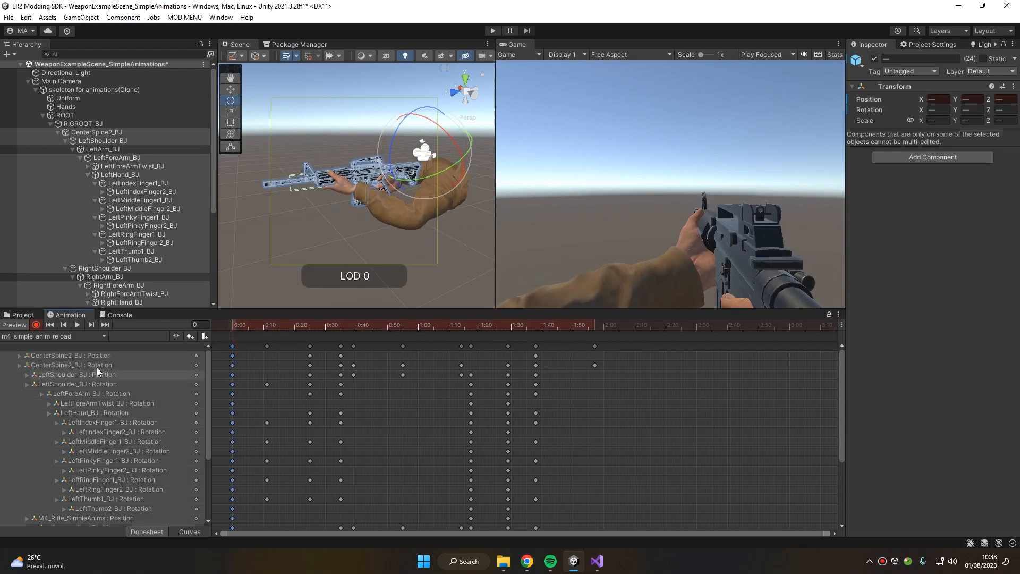
pyautogui.click(664, 330)
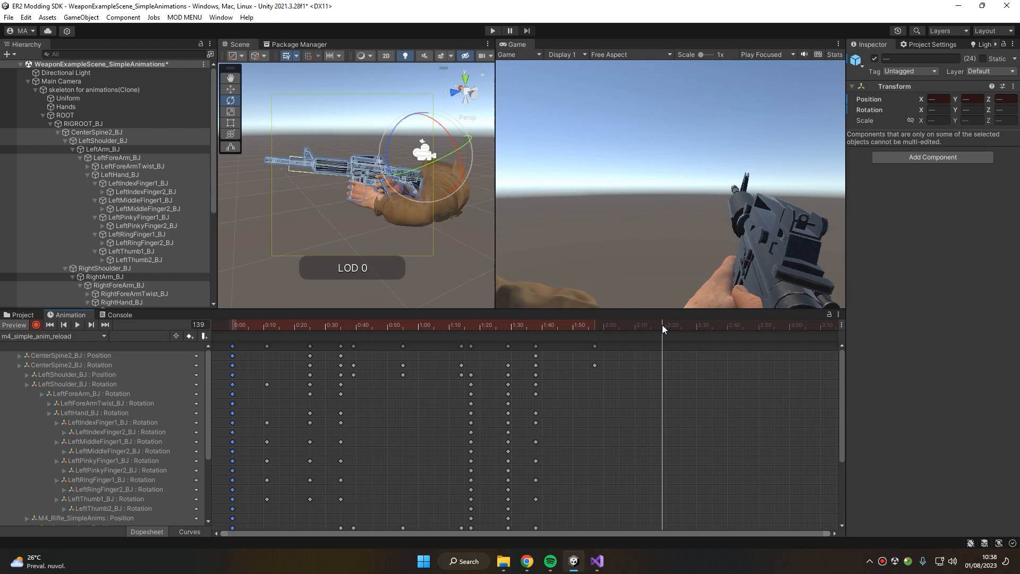
pyautogui.hotkey('ctrl', 'v')
pyautogui.moveTo(645, 326); pyautogui.dragTo(647, 364)
pyautogui.moveTo(629, 326); pyautogui.dragTo(598, 344)
pyautogui.scroll(3, 598, 375)
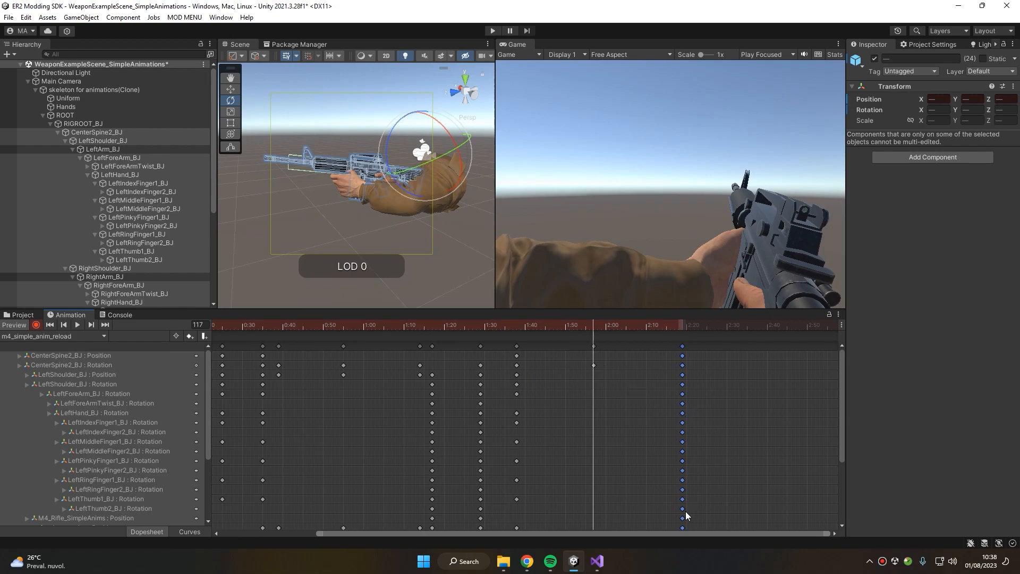
pyautogui.moveTo(523, 323); pyautogui.dragTo(517, 385)
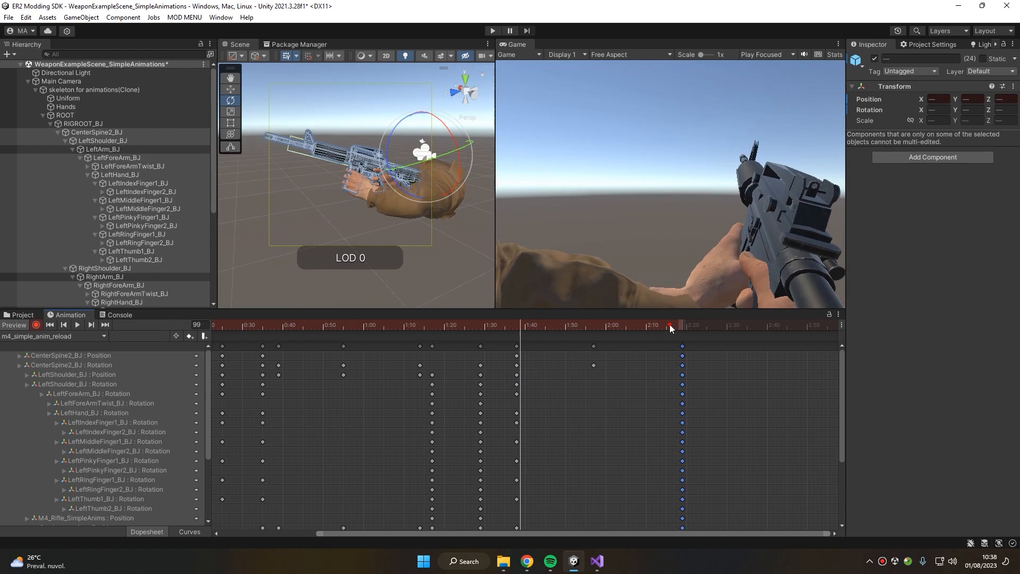
pyautogui.click(683, 326)
pyautogui.click(517, 329)
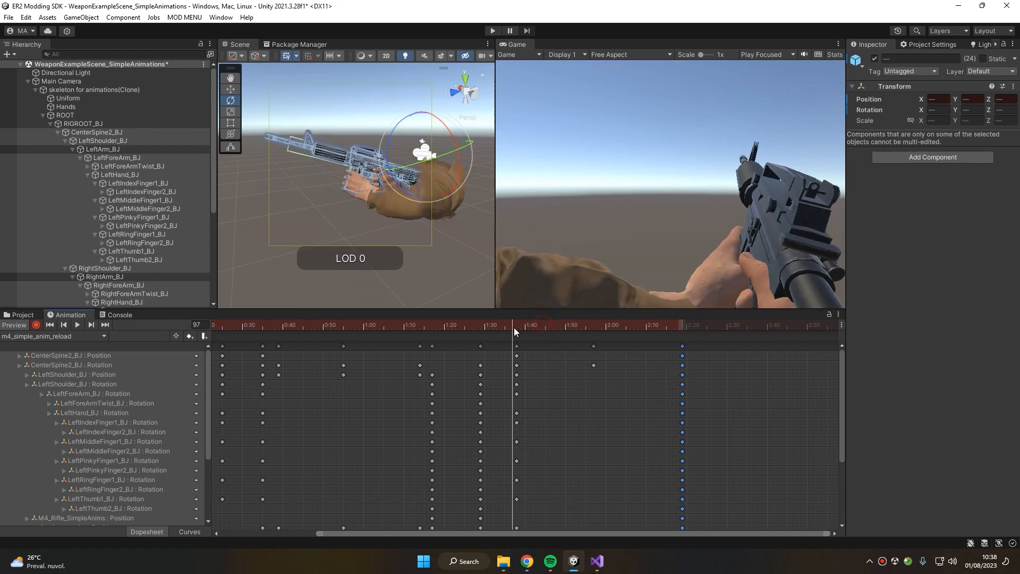
# Add keyframes for all animated properties at frame 117, and paste the frame 0 keyframes at about frame 148.
pyautogui.click(594, 326)
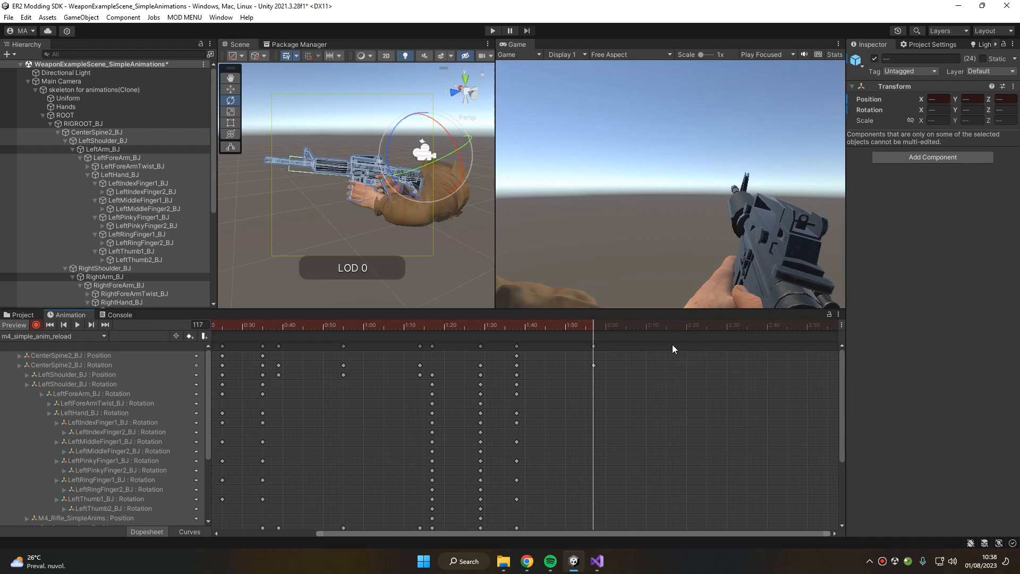
pyautogui.doubleClick(594, 346)
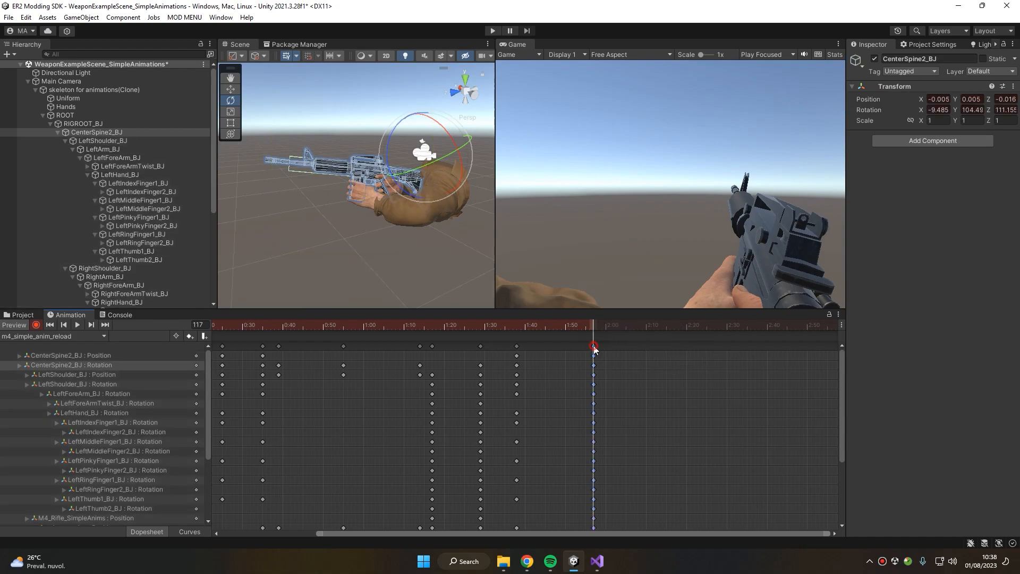
pyautogui.scroll(-1, 615, 499)
pyautogui.scroll(-4, 182, 436)
pyautogui.scroll(4, 84, 429)
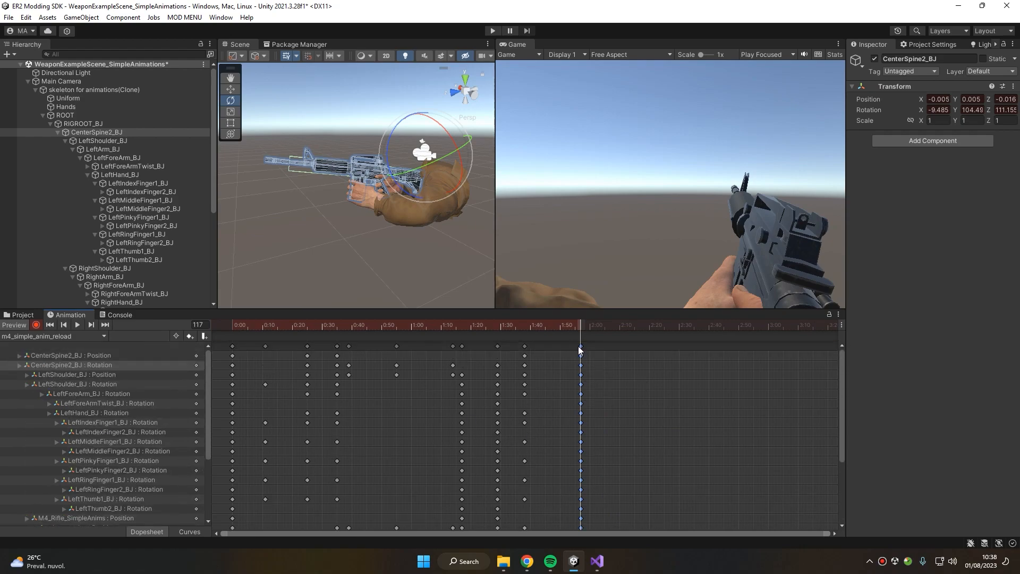
pyautogui.moveTo(670, 325); pyautogui.dragTo(232, 325)
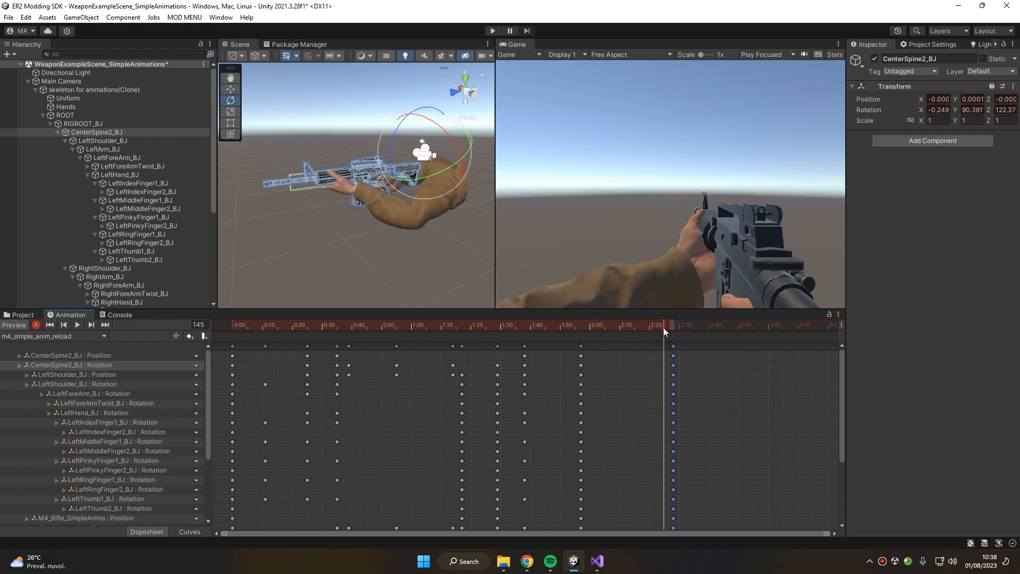
pyautogui.moveTo(674, 329); pyautogui.dragTo(583, 337)
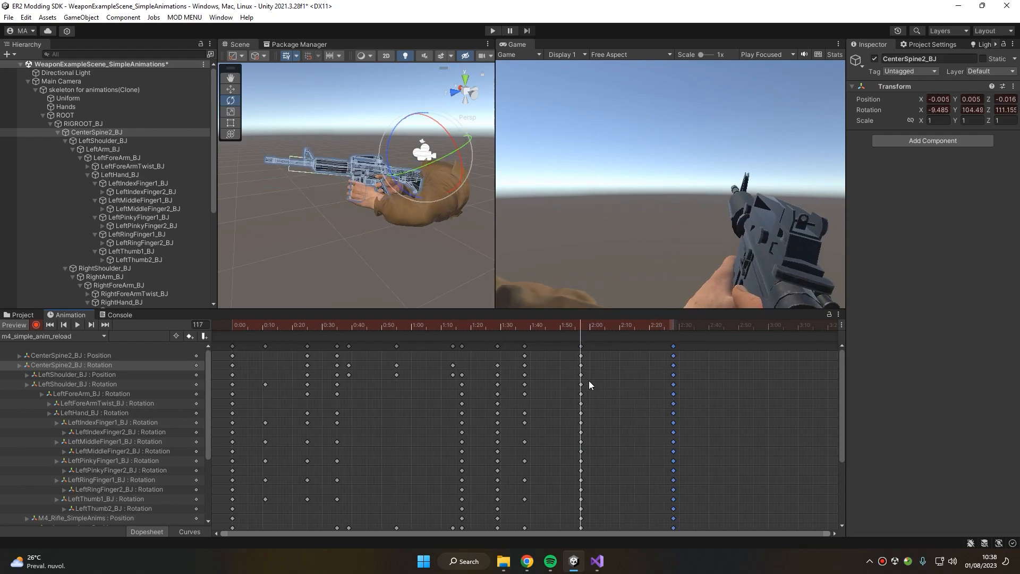
# Copy the left shoulder and finger rotation keyframes from frame 11 to about frame 133, and play the animation.
pyautogui.click(581, 460)
pyautogui.moveTo(585, 332); pyautogui.dragTo(264, 341)
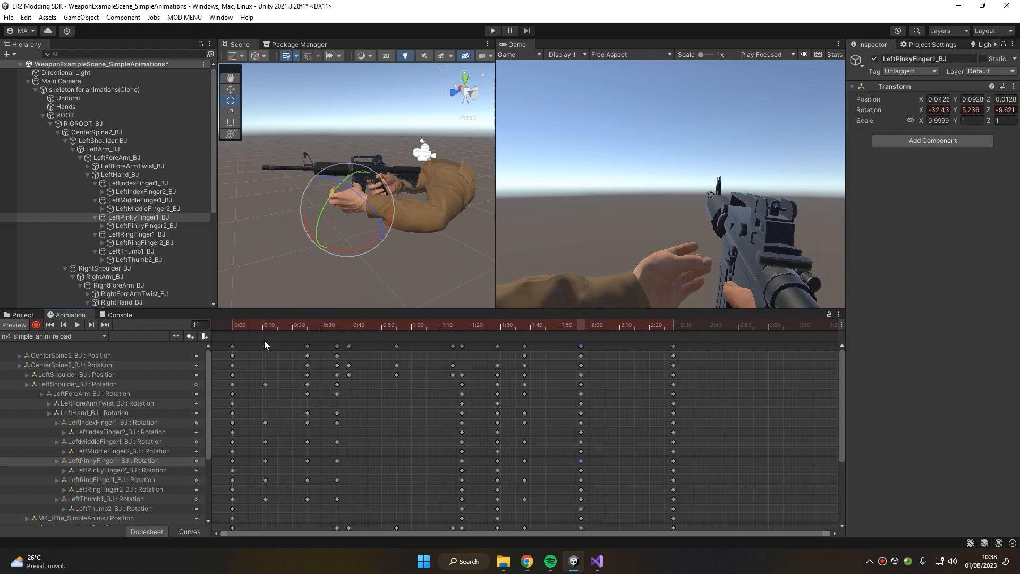
pyautogui.click(263, 346)
pyautogui.click(265, 346)
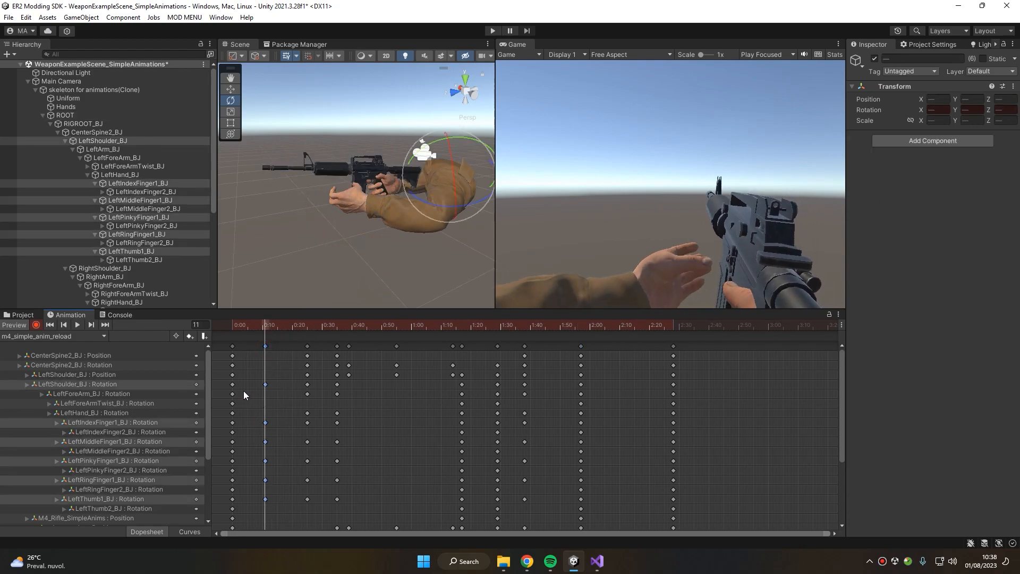
pyautogui.moveTo(265, 328)
pyautogui.mouseDown()
pyautogui.moveTo(235, 329)
pyautogui.moveTo(268, 334)
pyautogui.mouseUp()
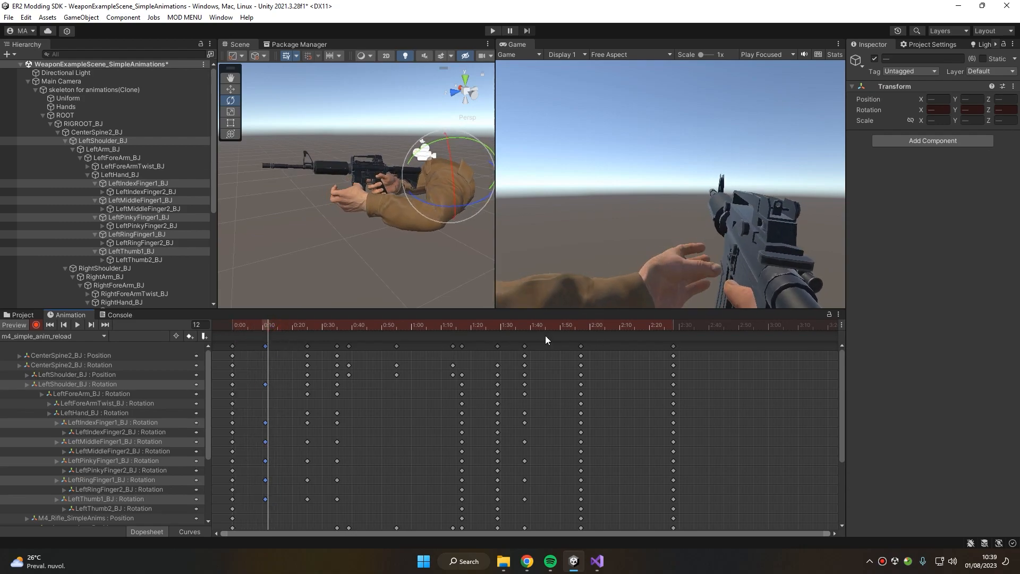
pyautogui.moveTo(545, 336); pyautogui.dragTo(164, 359)
pyautogui.hotkey('ctrl', 'v')
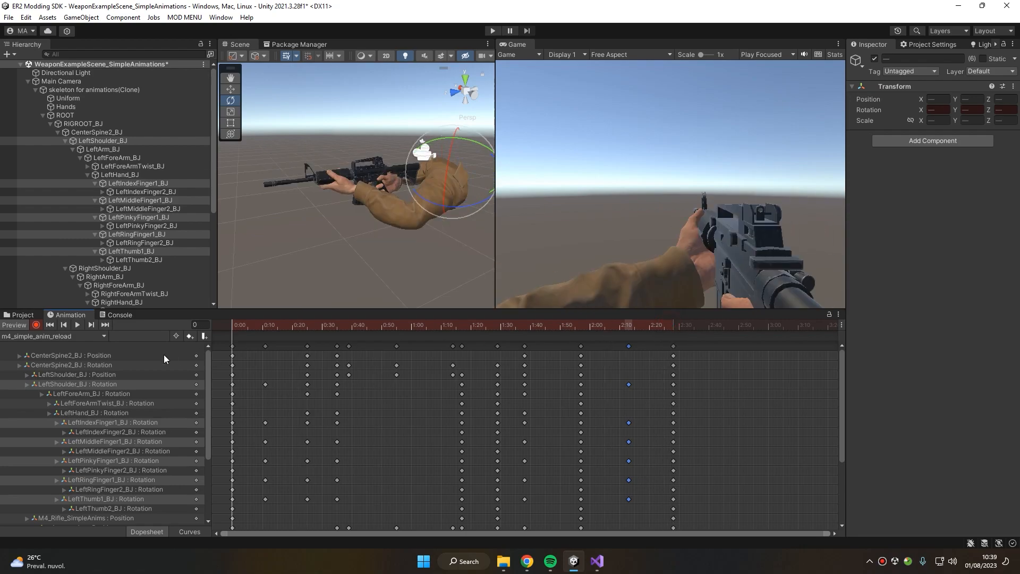
pyautogui.click(78, 325)
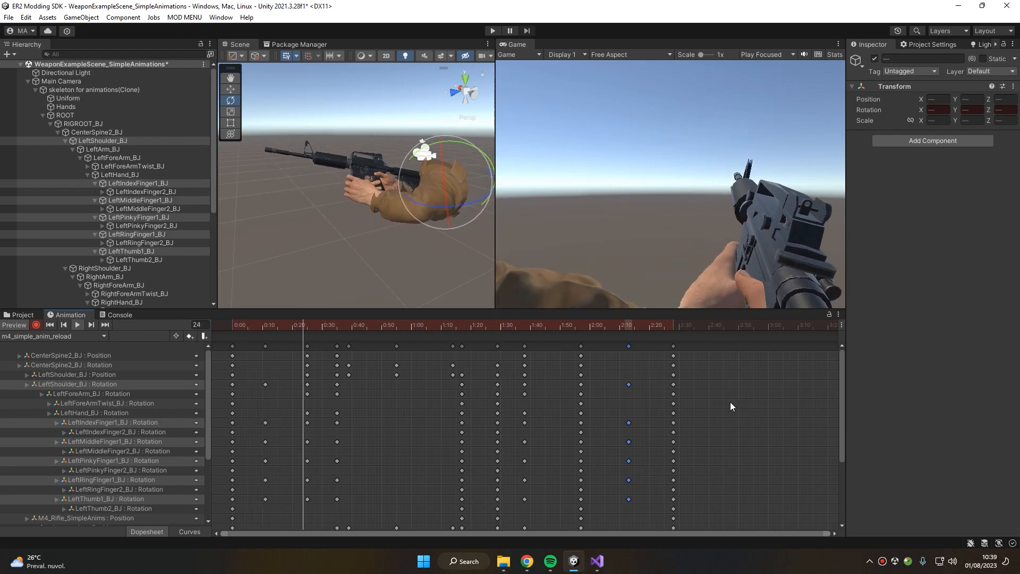
# Shift the closing hand keyframes to about frame 128 and the final pose keyframes to about frame 137.
pyautogui.moveTo(629, 346)
pyautogui.mouseDown()
pyautogui.moveTo(614, 347)
pyautogui.moveTo(640, 350)
pyautogui.moveTo(610, 346)
pyautogui.mouseUp()
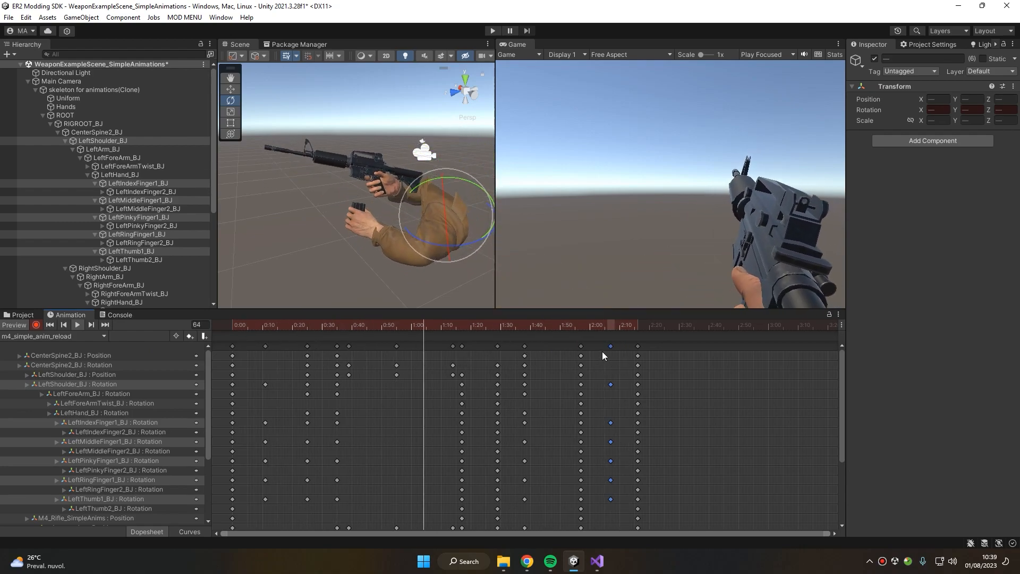
pyautogui.moveTo(676, 381); pyautogui.dragTo(701, 349)
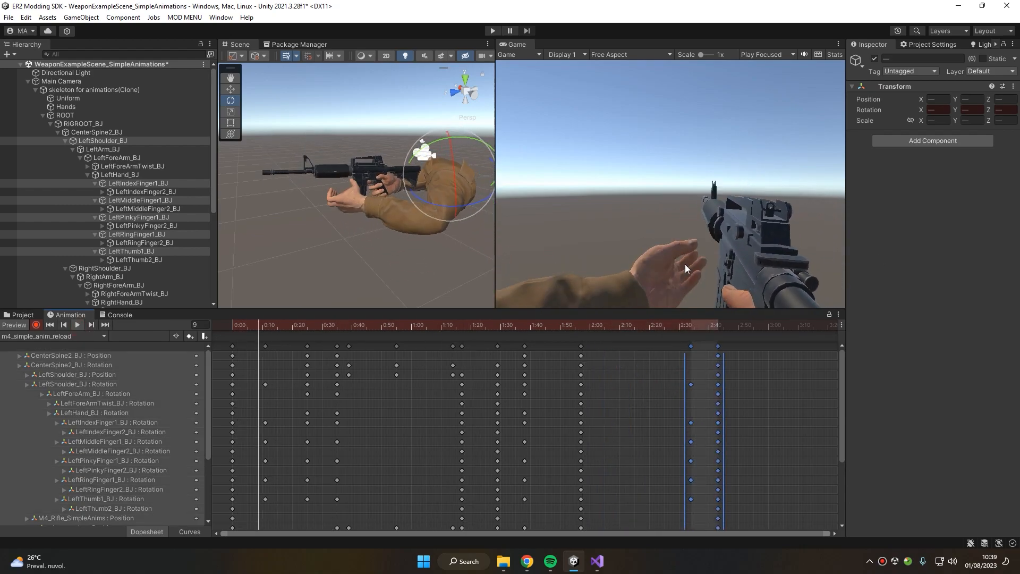
pyautogui.moveTo(697, 366); pyautogui.dragTo(619, 363)
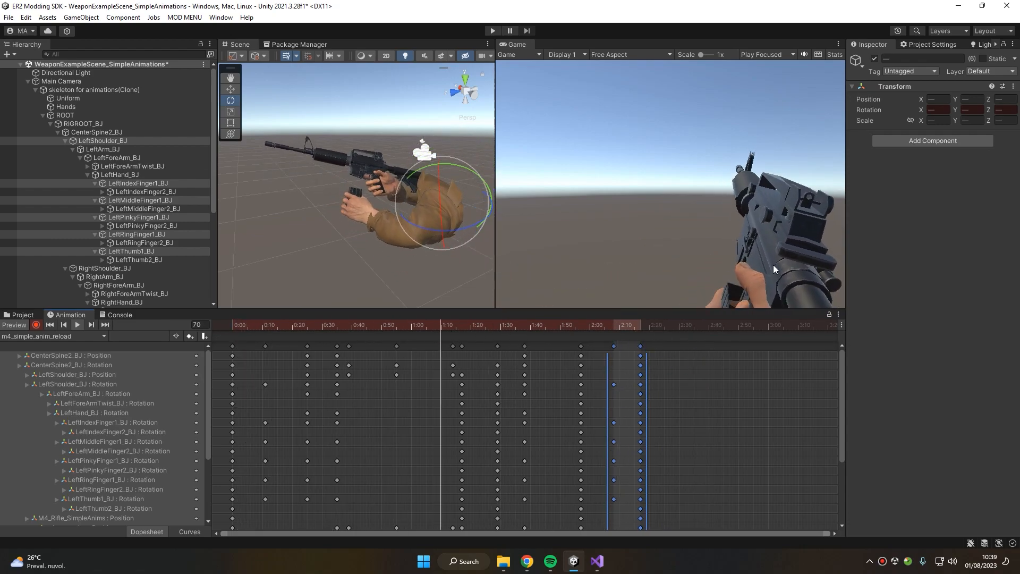
# Select the M4_Rifle_SimpleAnims object under the Main Camera and locate its prefab asset in the project.
pyautogui.click(19, 314)
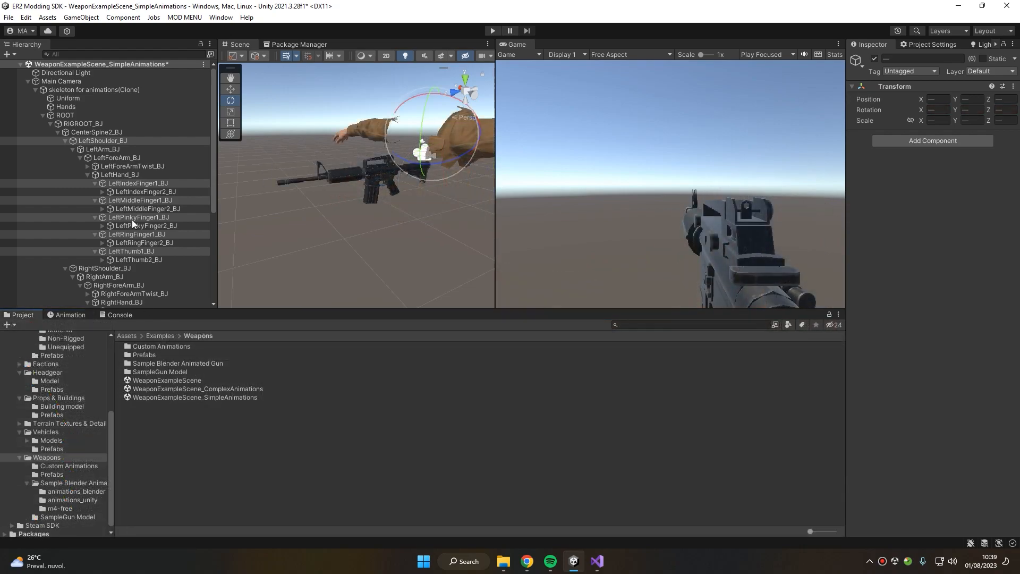
pyautogui.click(27, 81)
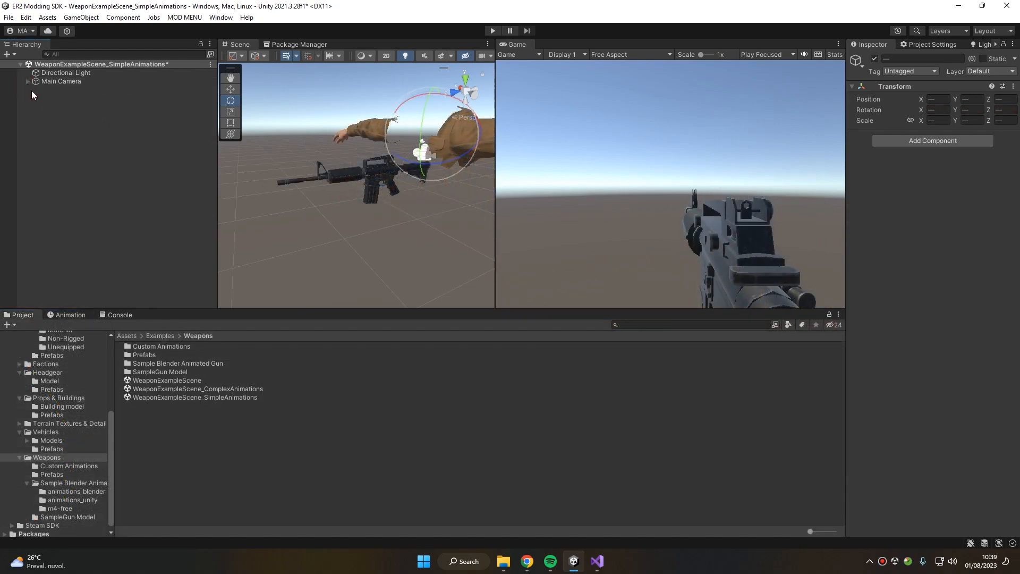
pyautogui.click(28, 82)
pyautogui.scroll(-3, 188, 271)
pyautogui.scroll(-2, 188, 275)
pyautogui.click(126, 236)
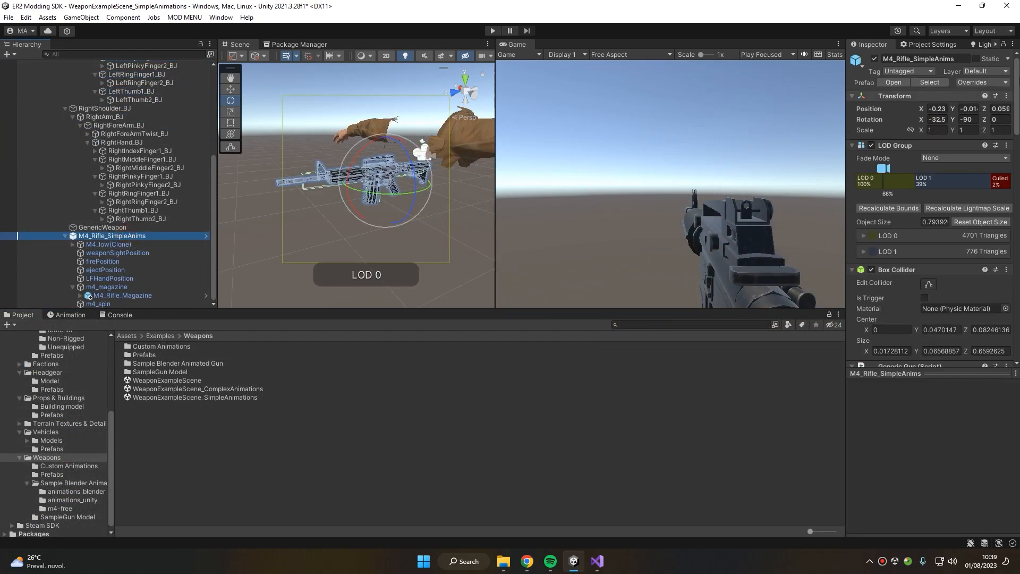
pyautogui.click(927, 83)
# Add an M4_Rifle_SimpleAnims prefab instance at the scene's root level and focus an enlarged Scene view on it.
pyautogui.scroll(10, 91, 88)
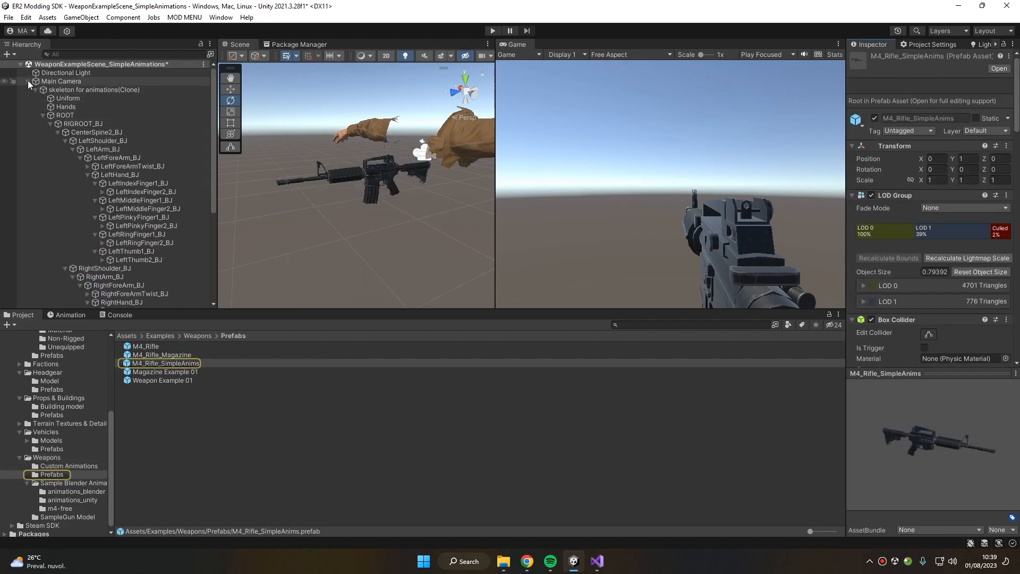
pyautogui.click(28, 81)
pyautogui.click(182, 364)
pyautogui.moveTo(172, 286); pyautogui.dragTo(131, 200)
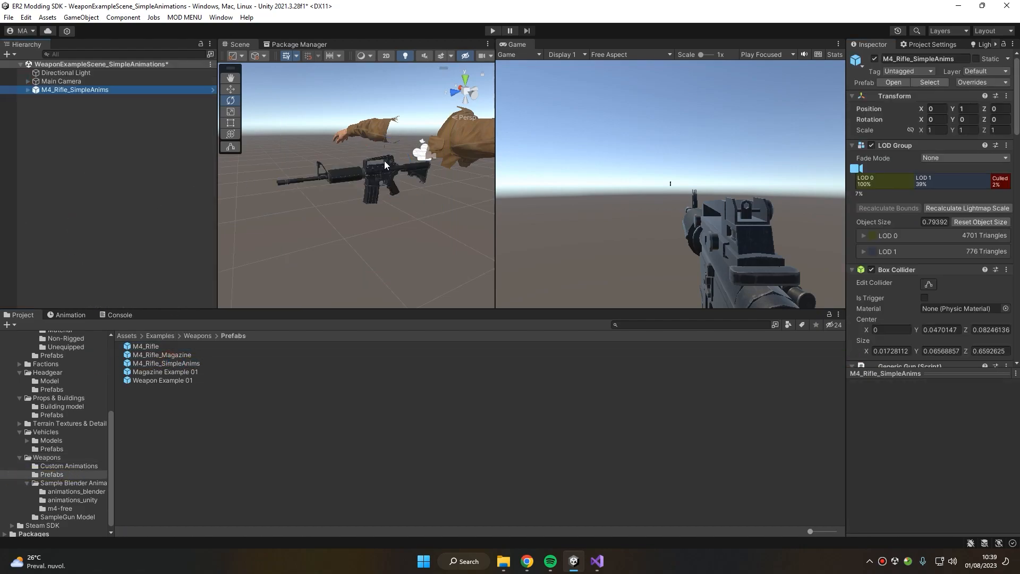
pyautogui.press('f')
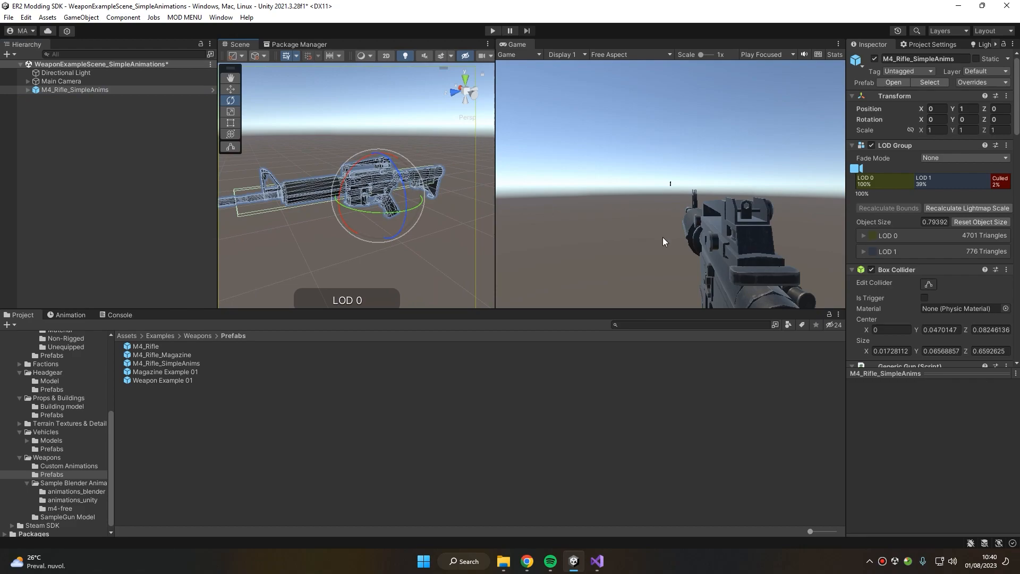
pyautogui.moveTo(322, 203); pyautogui.dragTo(354, 216, button='middle')
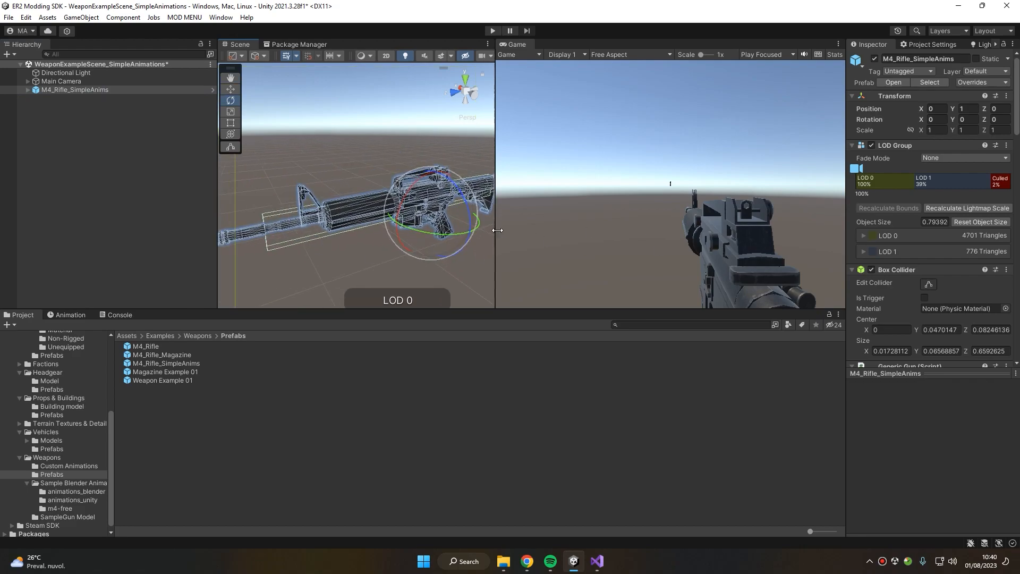
pyautogui.moveTo(496, 230); pyautogui.dragTo(612, 226)
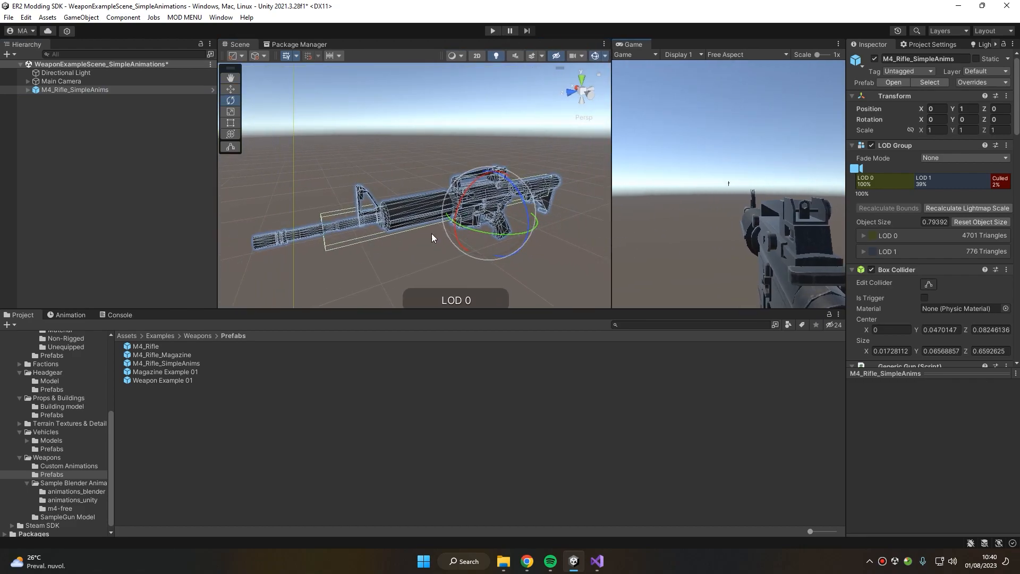
# Bring up the rifle's Fps Animations settings and open the animations_unity folder containing the clips.
pyautogui.scroll(-15, 898, 255)
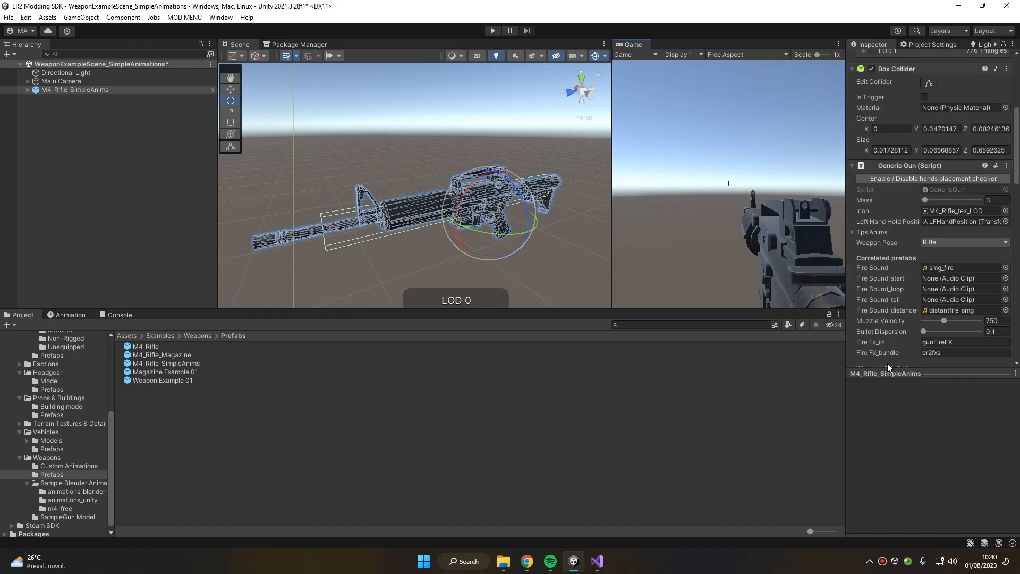
pyautogui.scroll(-4, 877, 266)
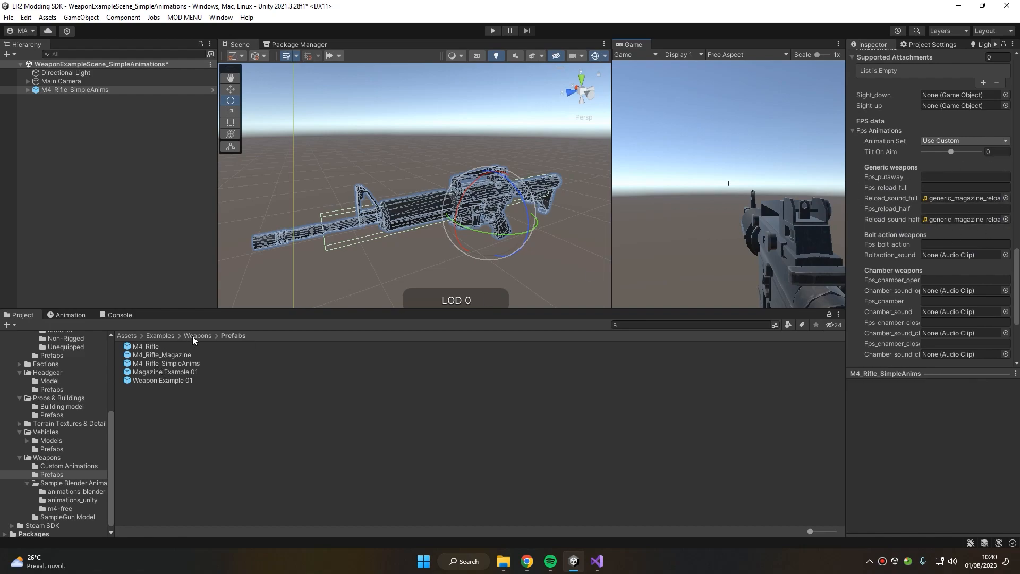
pyautogui.scroll(1, 34, 432)
pyautogui.scroll(-2, 53, 433)
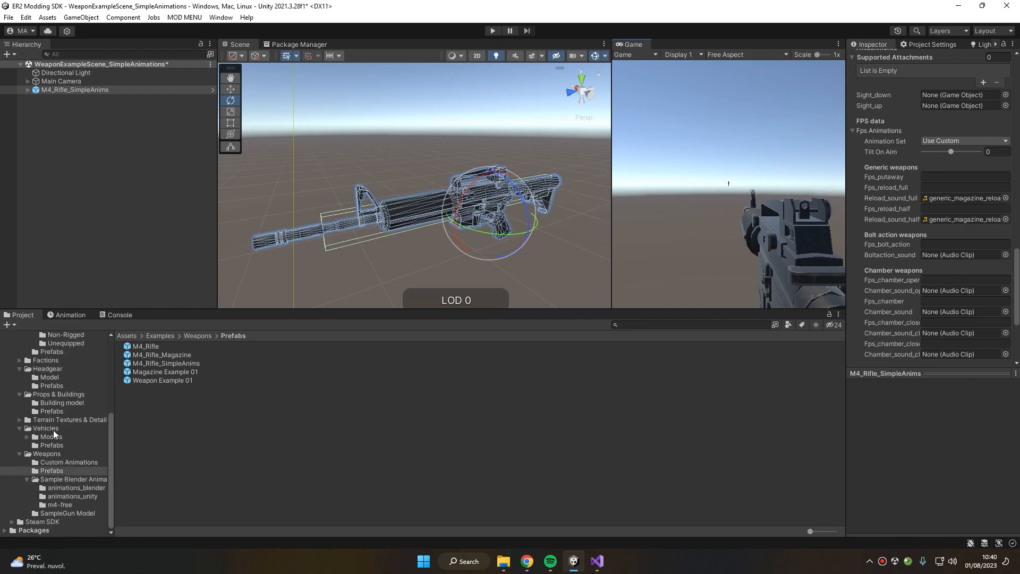
pyautogui.click(77, 496)
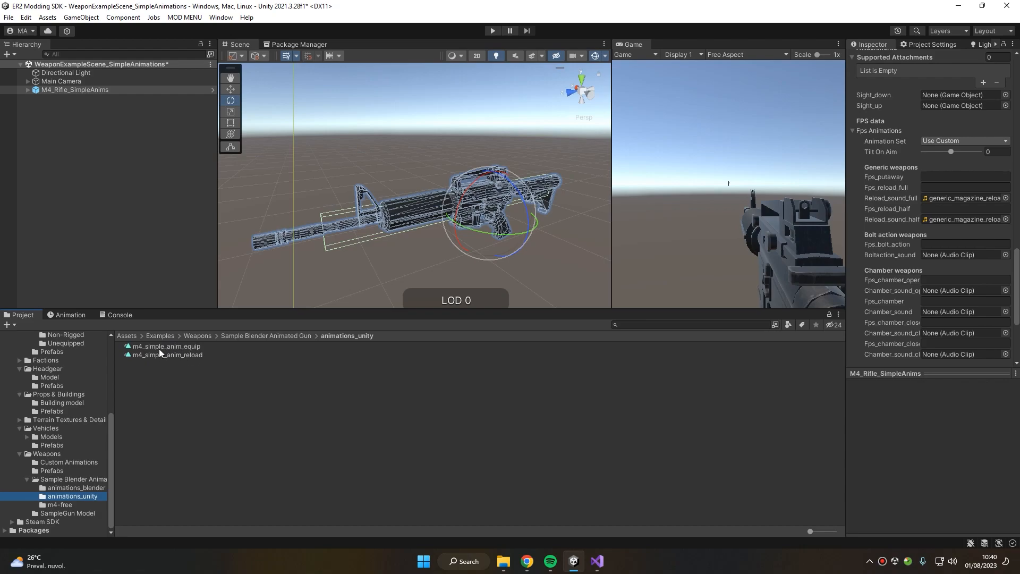
# Set the rifle's Fps_putaway animation to m4_simple_anim_equip, keeping the animation set on Use Custom.
pyautogui.click(959, 177)
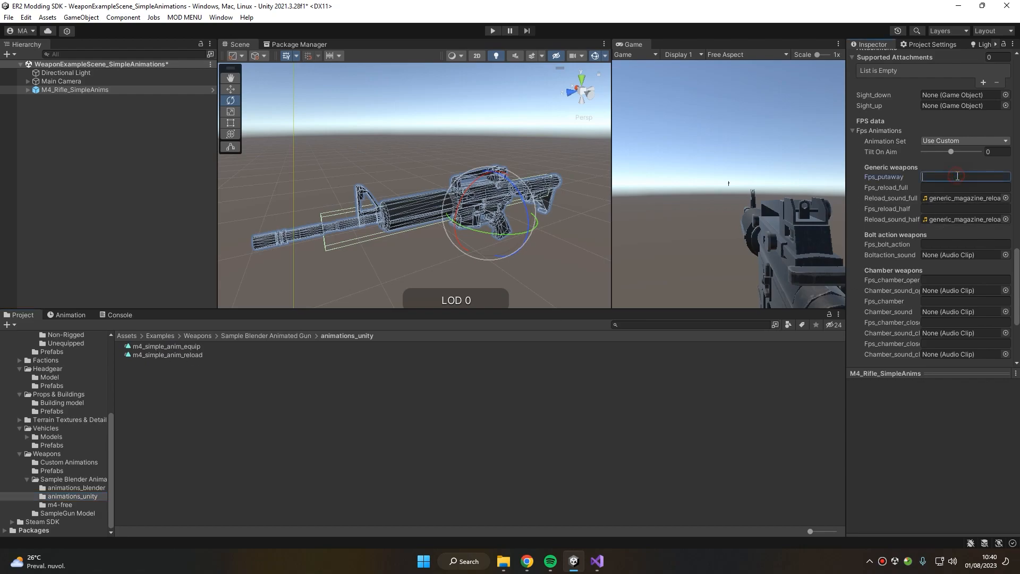
pyautogui.click(947, 141)
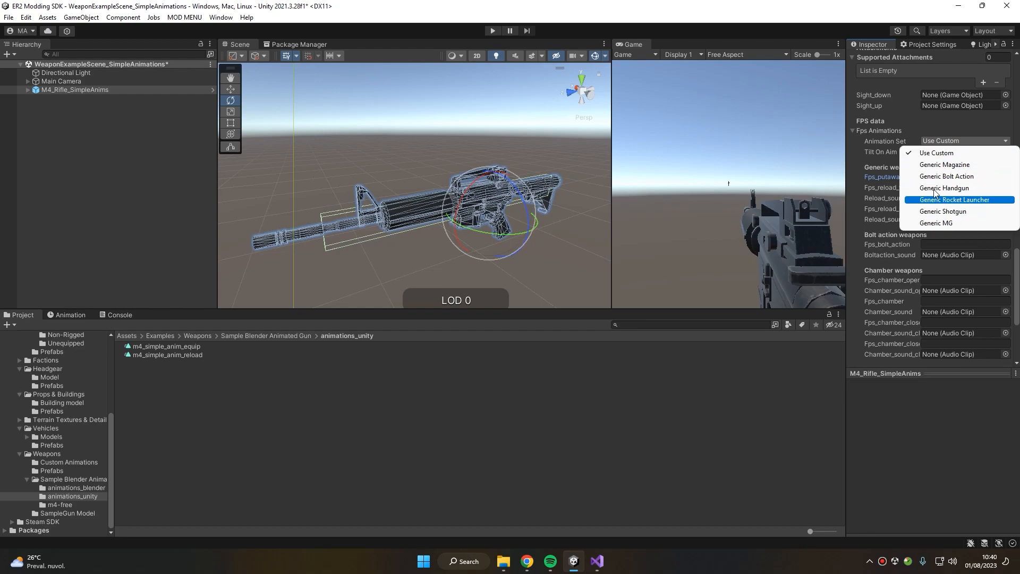
pyautogui.click(880, 186)
pyautogui.click(947, 176)
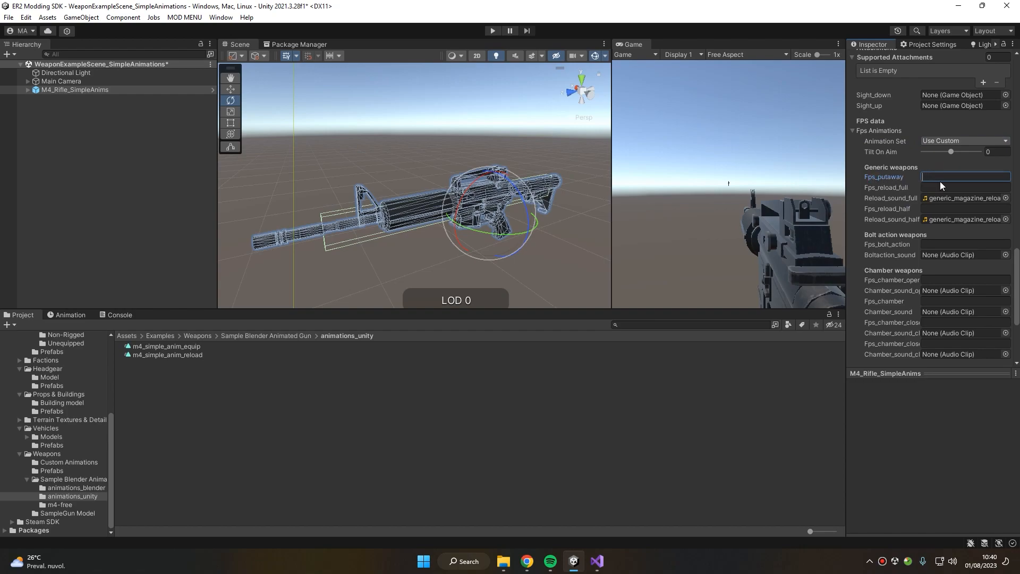
pyautogui.write('m4_simple_anim_equip')
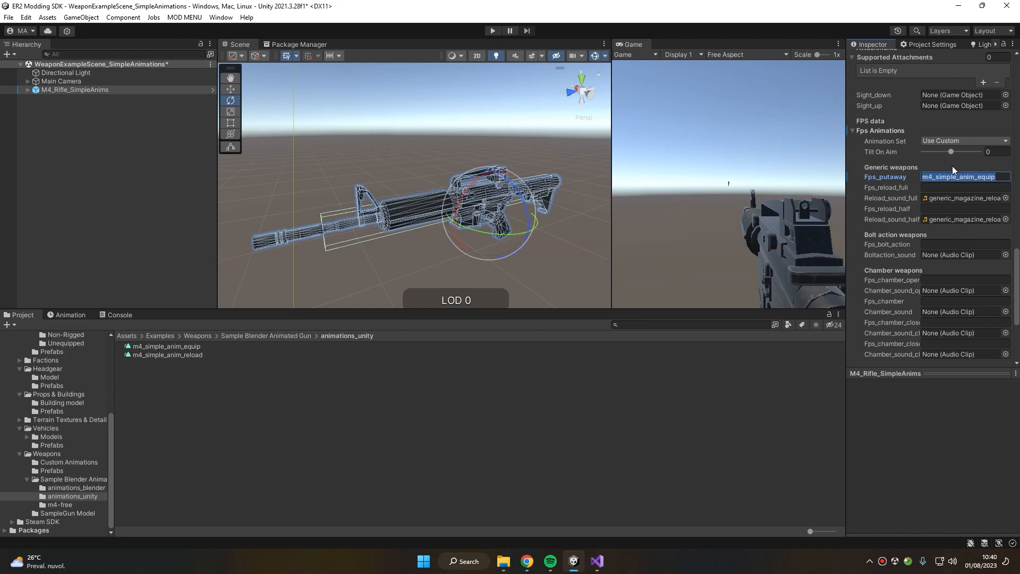
# Set both the Fps_reload_full and Fps_reload_half animations to m4_simple_anim_reload.
pyautogui.click(929, 189)
pyautogui.write('m4_simple_anim_equip')
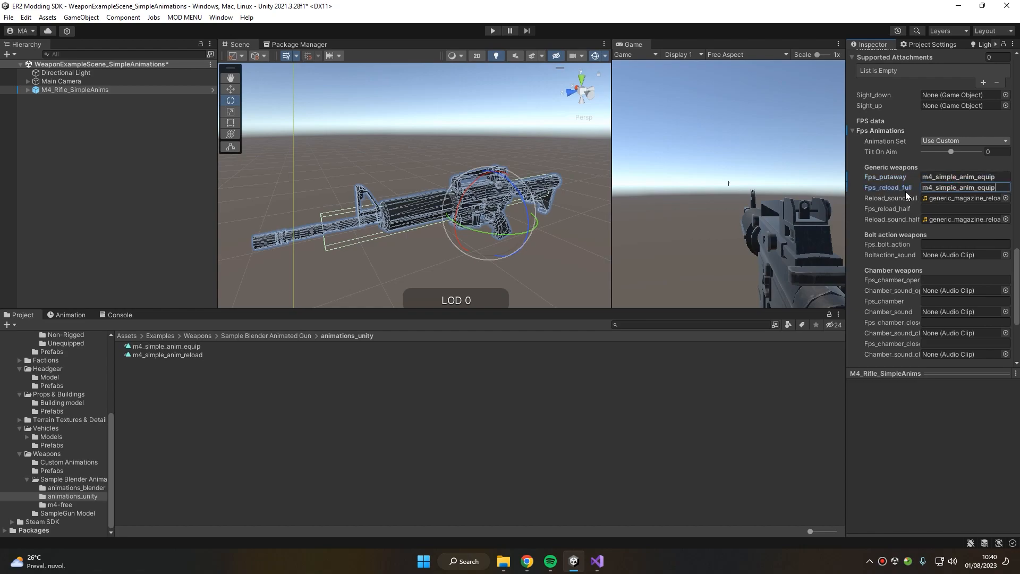
pyautogui.moveTo(999, 186); pyautogui.dragTo(978, 189)
pyautogui.write('reload')
pyautogui.hotkey('ctrl', 'a')
pyautogui.hotkey('ctrl', 'c')
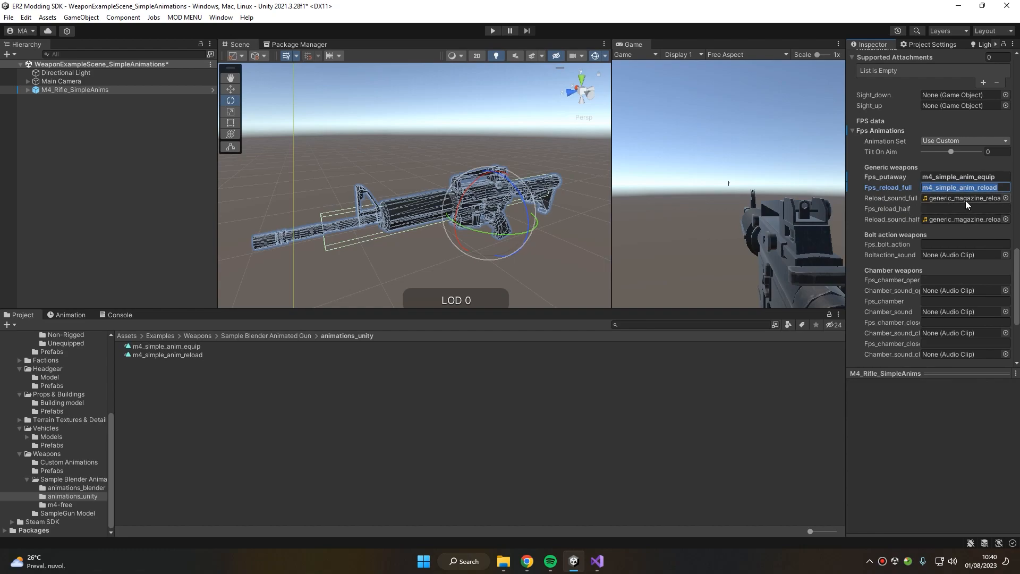
pyautogui.click(941, 209)
pyautogui.hotkey('ctrl', 'v')
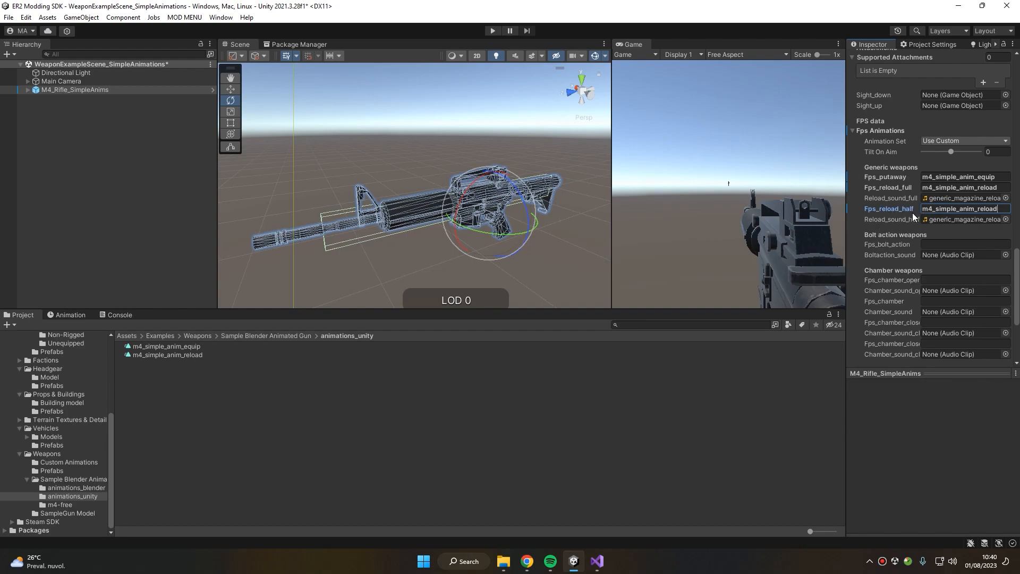
# Review the rifle's remaining bolt action, chamber, extra and on-weapon animation settings.
pyautogui.scroll(-3, 910, 223)
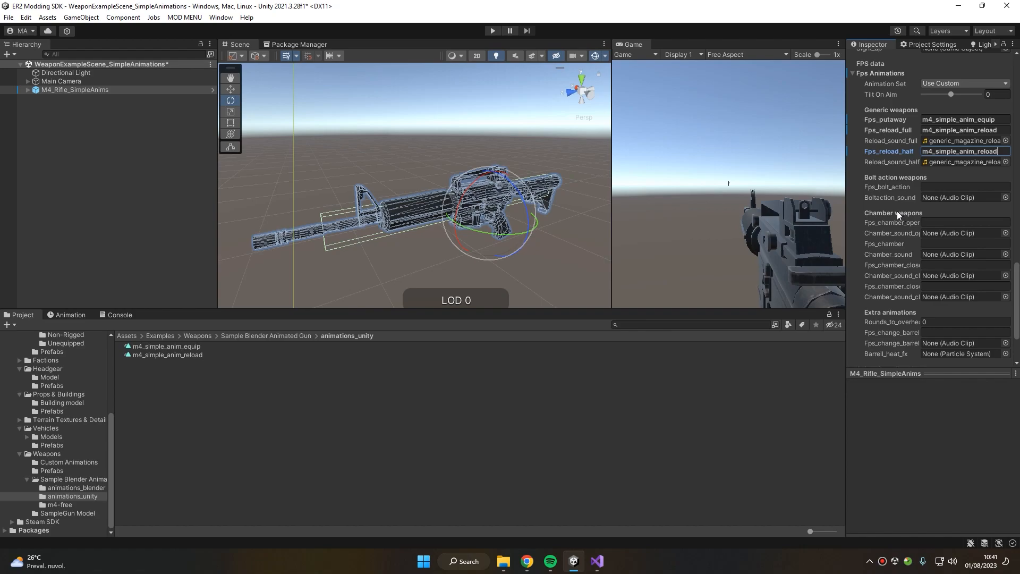
pyautogui.scroll(-3, 903, 181)
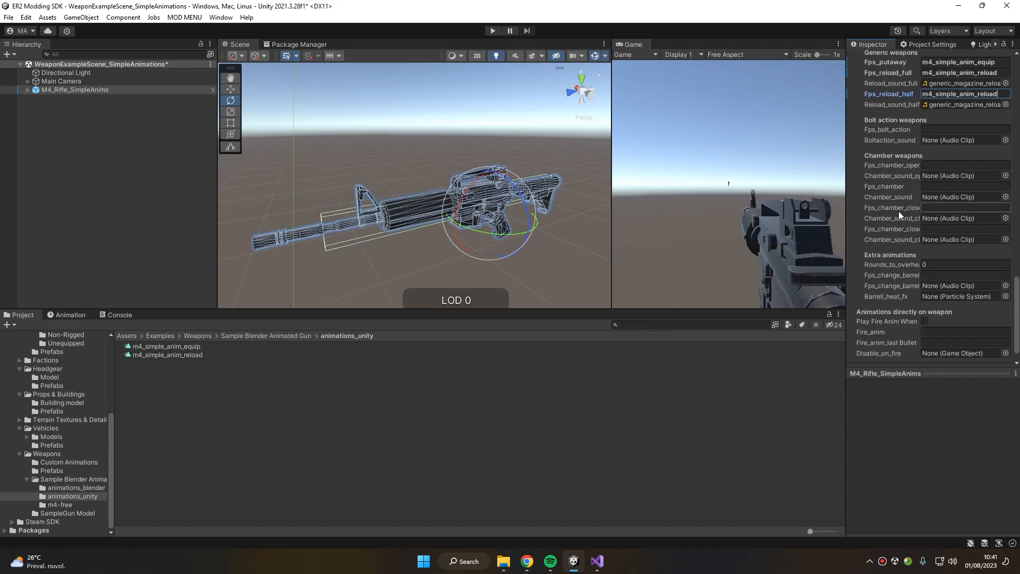
pyautogui.scroll(-1, 901, 267)
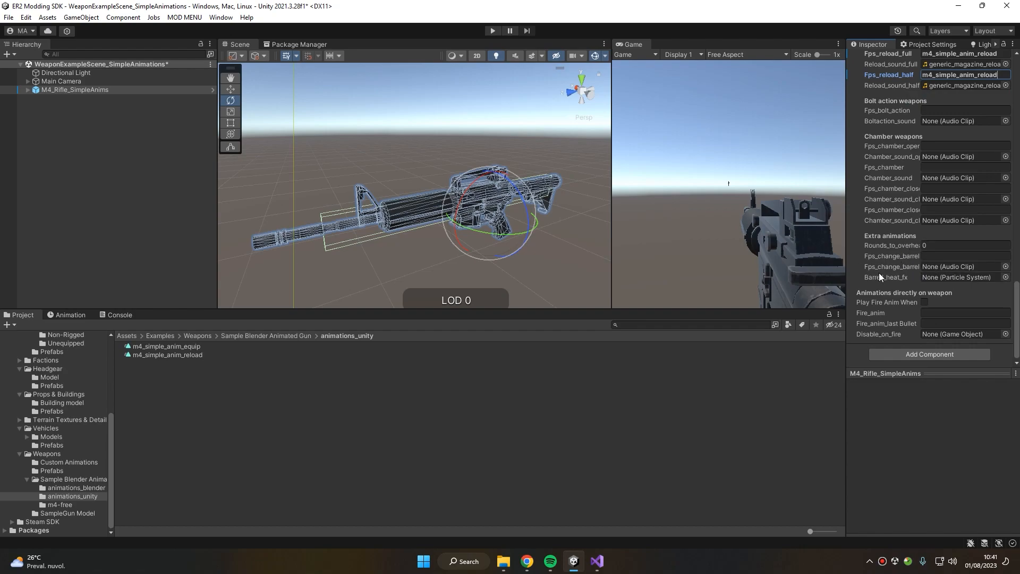
pyautogui.scroll(3, 884, 270)
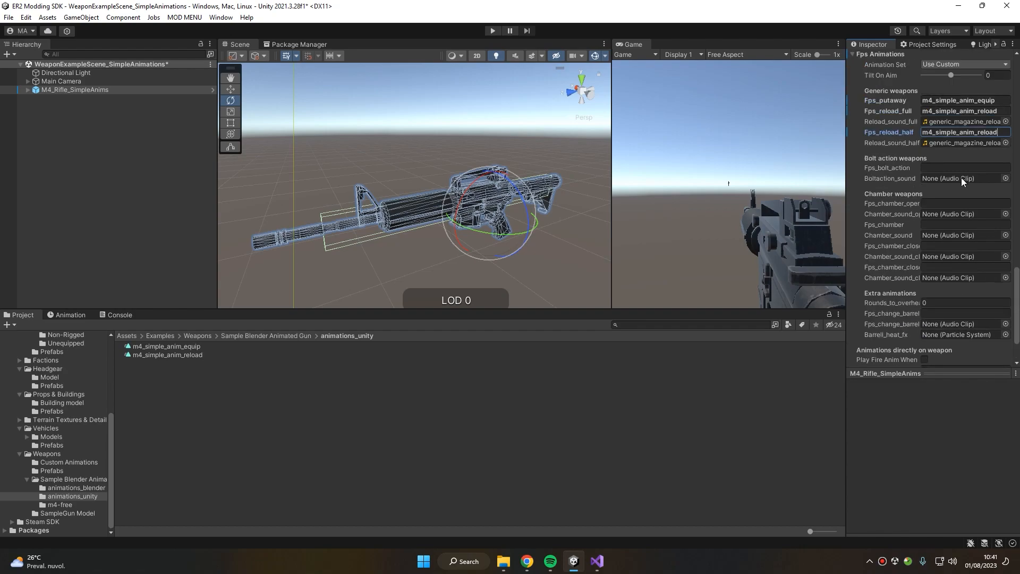
pyautogui.scroll(4, 942, 224)
pyautogui.scroll(4, 943, 224)
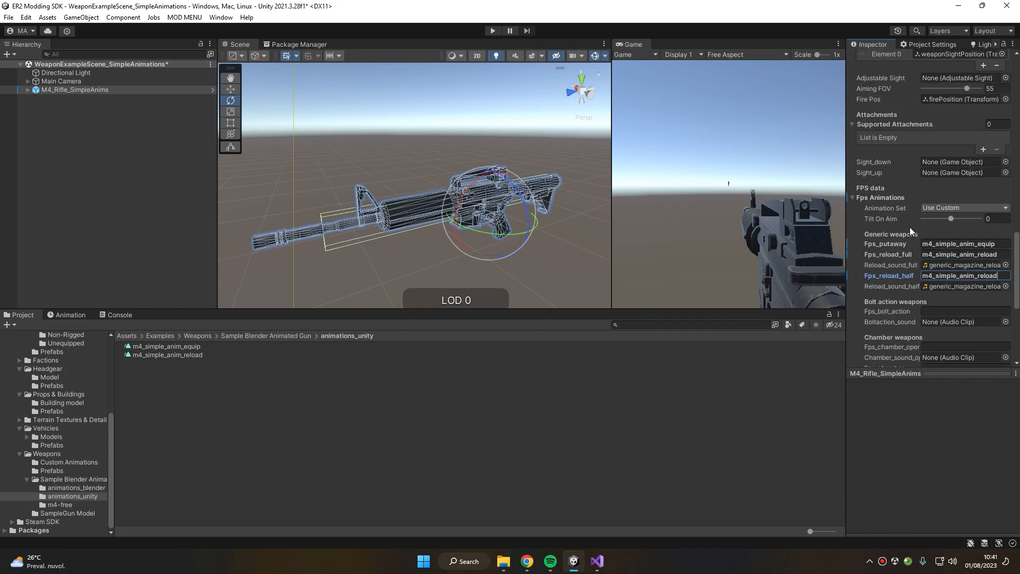
pyautogui.scroll(6, 911, 228)
pyautogui.scroll(-10, 895, 227)
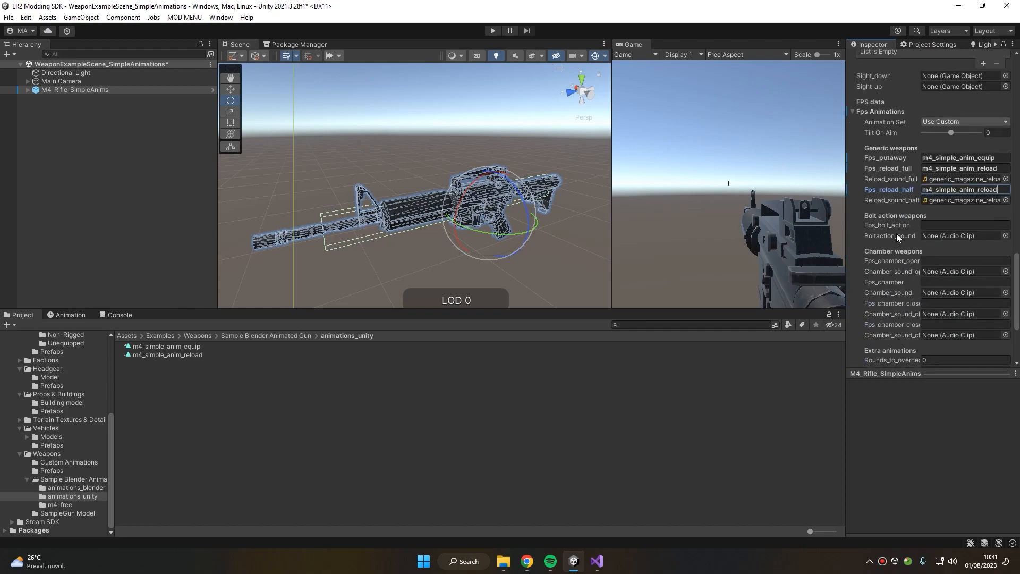
# Apply all overrides of the root-level M4_Rifle_SimpleAnims instance to its prefab.
pyautogui.click(113, 317)
pyautogui.click(23, 314)
pyautogui.click(56, 89)
pyautogui.scroll(15, 931, 90)
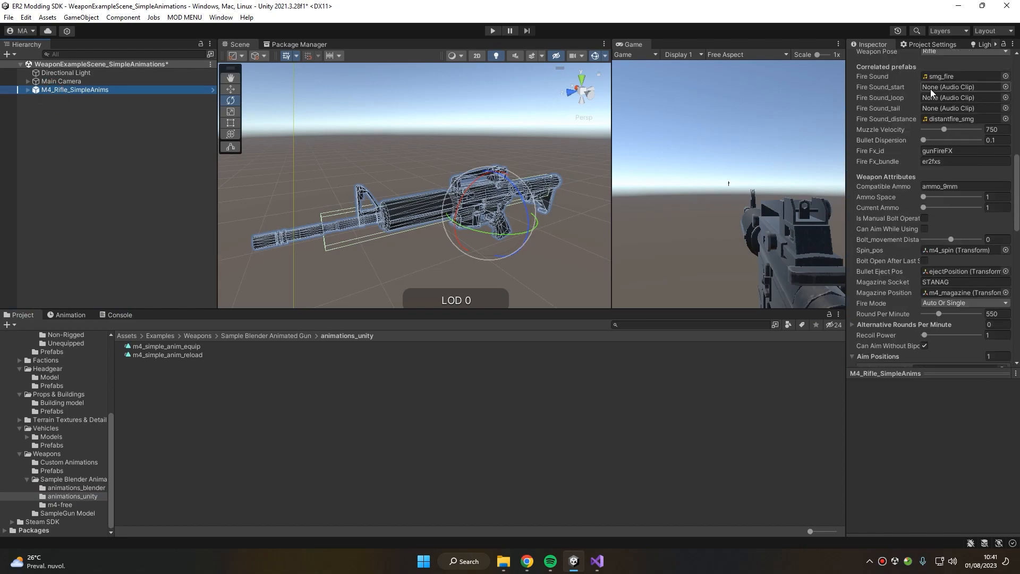
pyautogui.scroll(6, 918, 106)
pyautogui.click(920, 84)
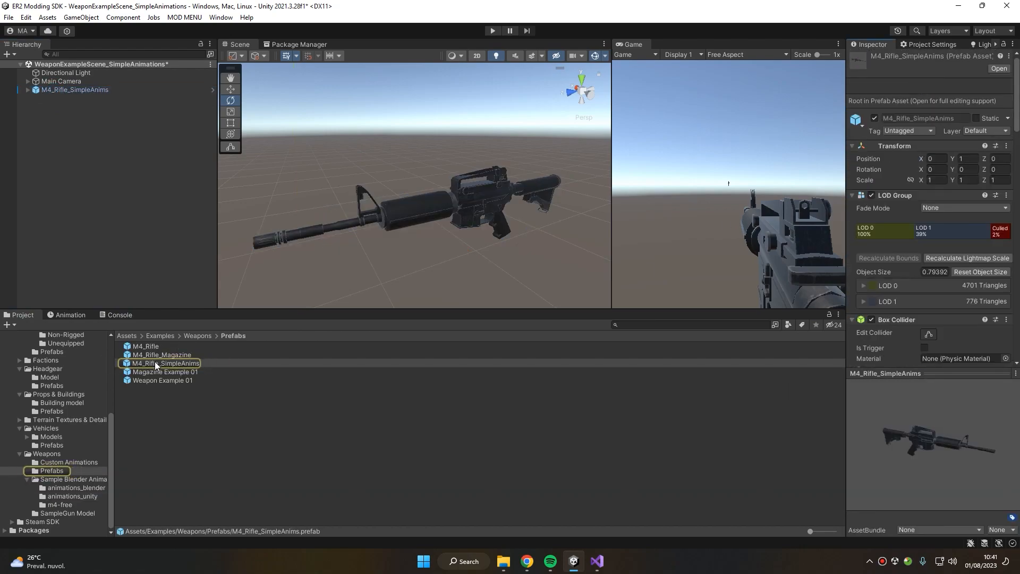
pyautogui.click(99, 89)
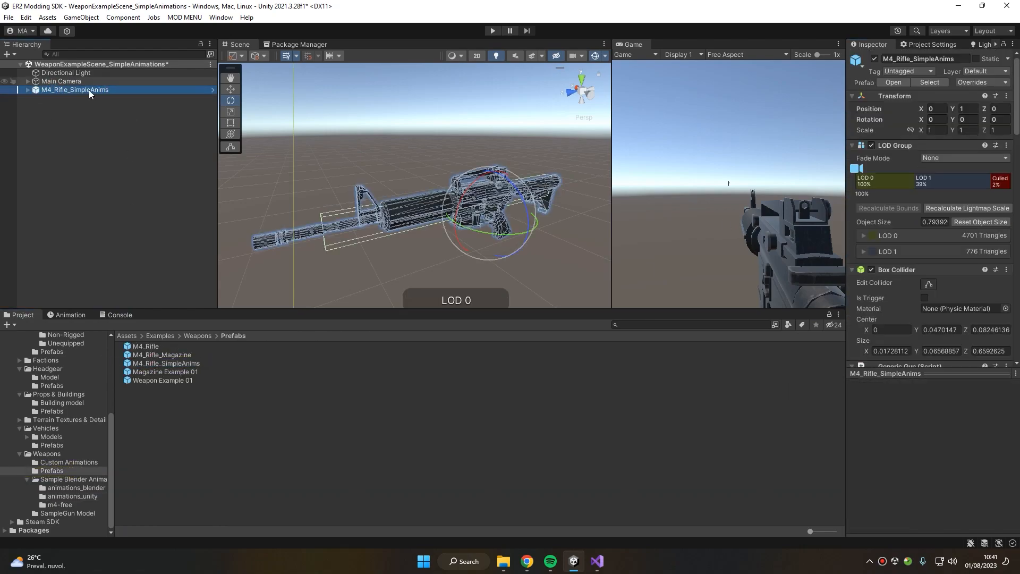
pyautogui.click(158, 363)
pyautogui.click(47, 91)
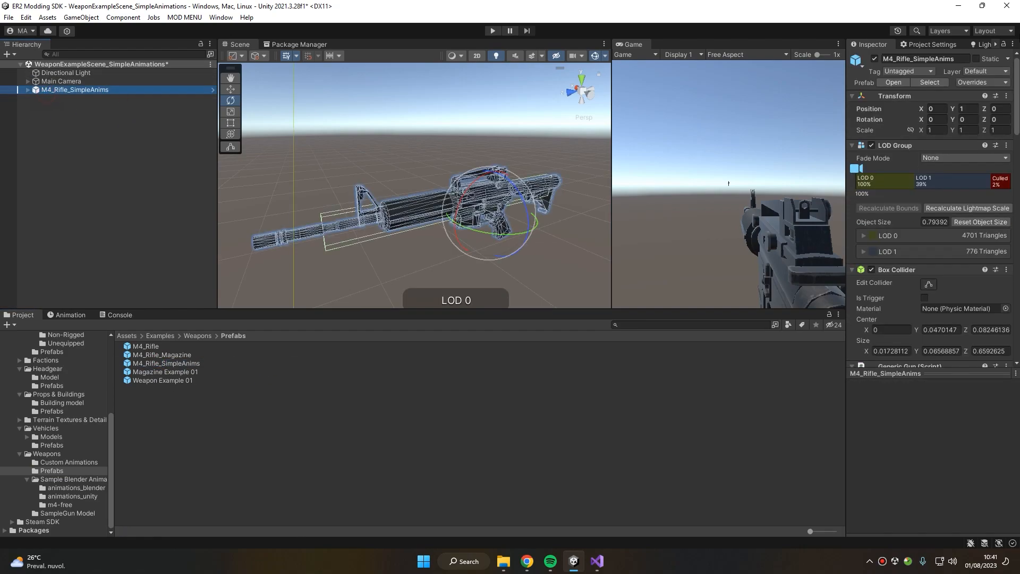
pyautogui.click(980, 83)
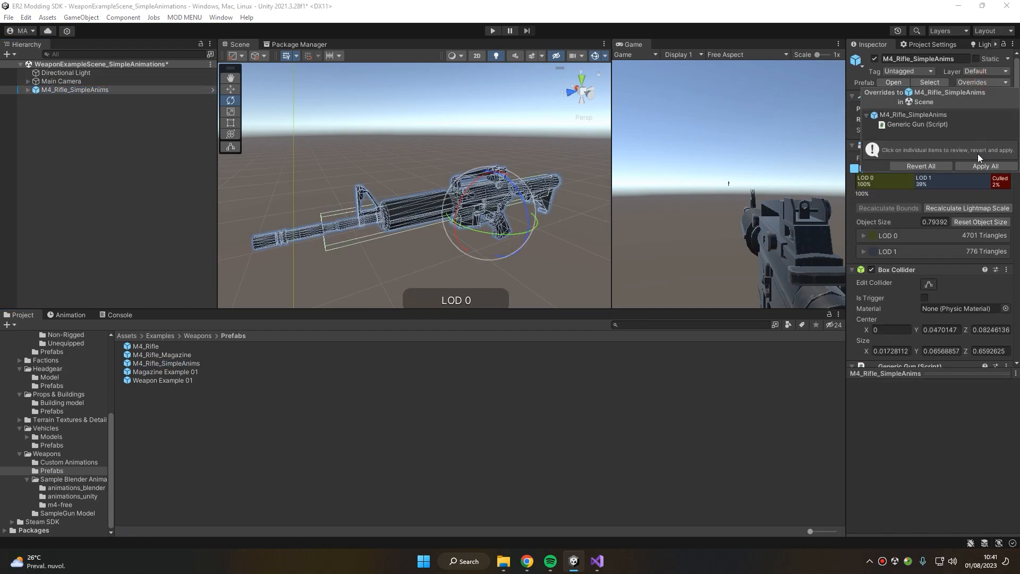
pyautogui.click(1002, 169)
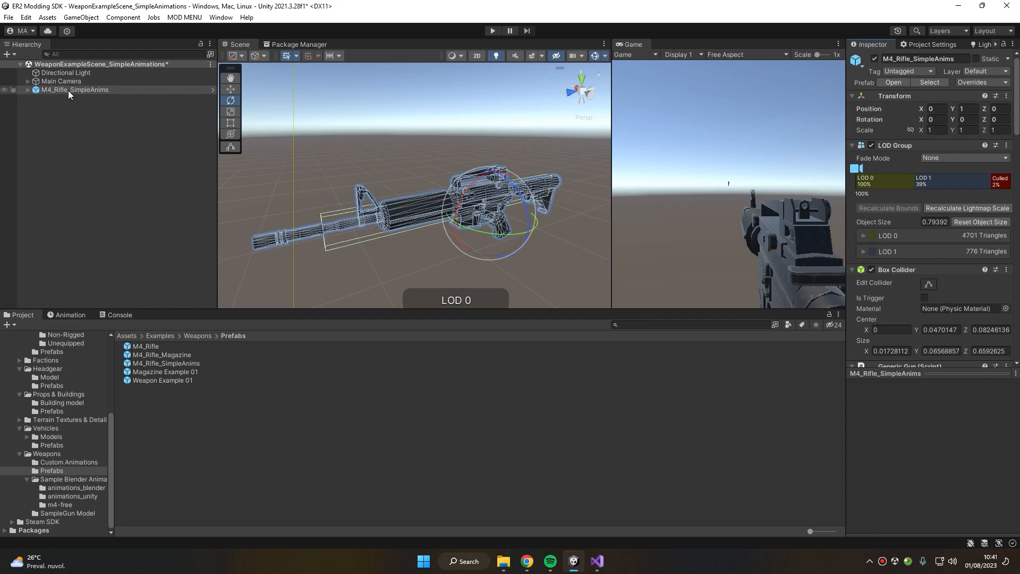
# Locate the M4_Rifle_SimpleAnims prefab asset and check its Fps Animations settings.
pyautogui.click(934, 82)
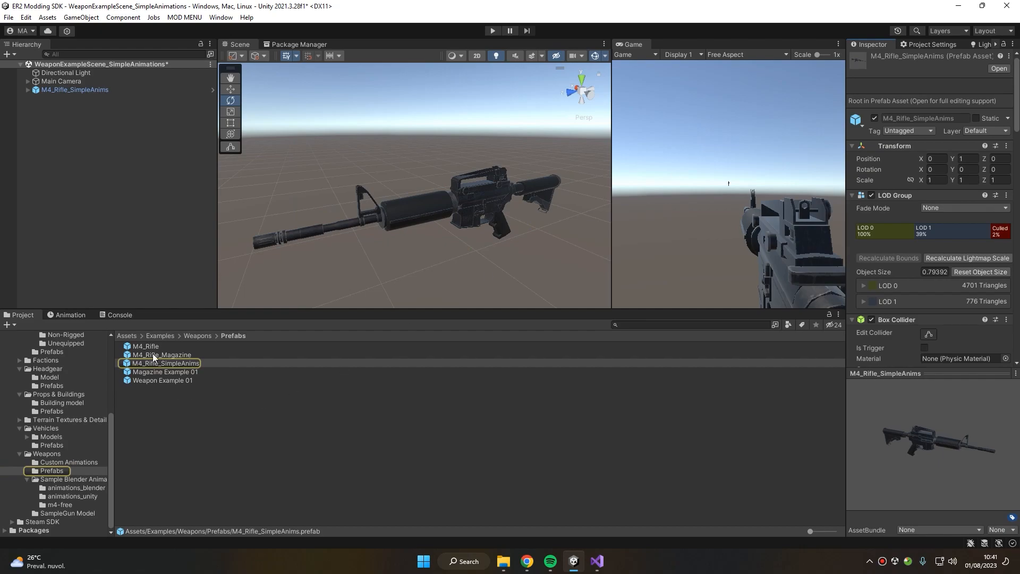
pyautogui.click(172, 363)
pyautogui.scroll(-10, 956, 274)
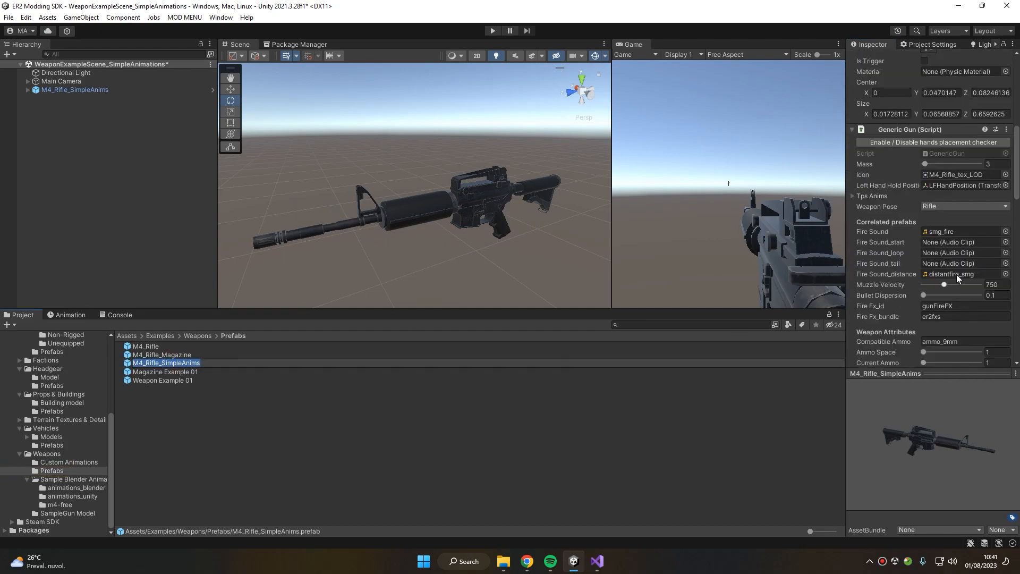
pyautogui.click(152, 364)
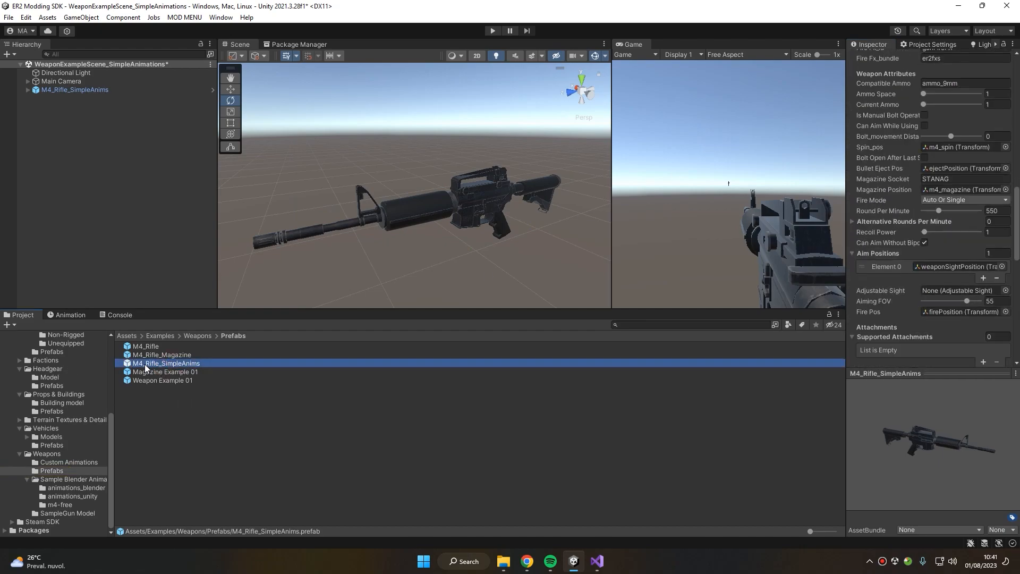
pyautogui.scroll(-9, 967, 170)
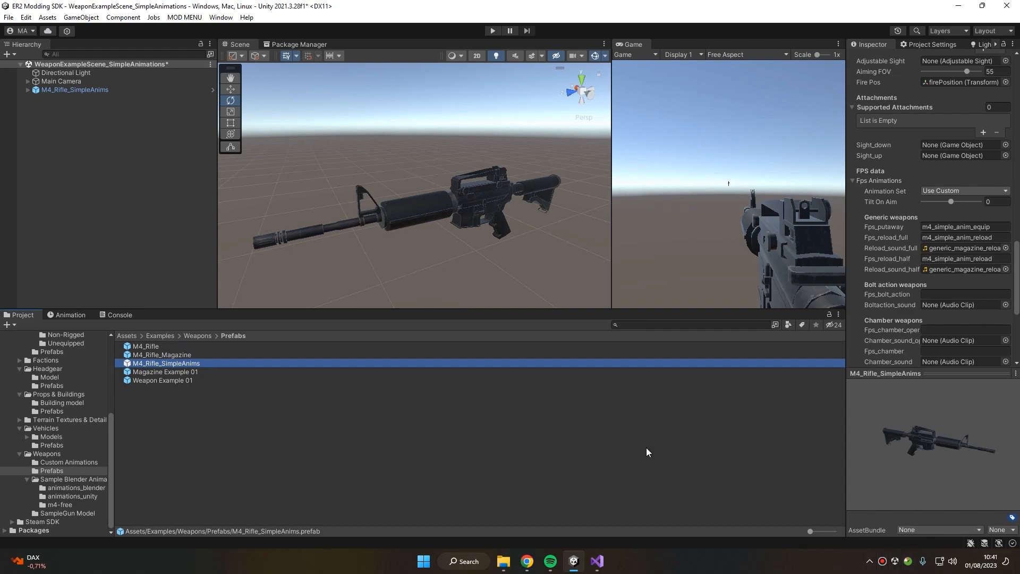
# Assign the M4_Rifle_SimpleAnims prefab to the test_anims_m4 asset bundle, the same one M4_Rifle uses.
pyautogui.click(158, 346)
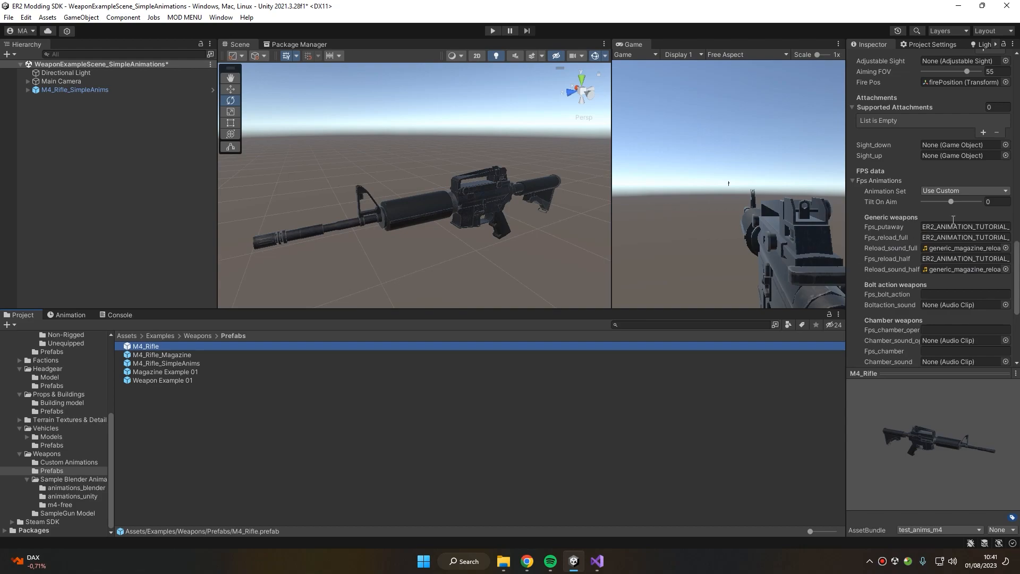
pyautogui.click(144, 363)
pyautogui.click(938, 529)
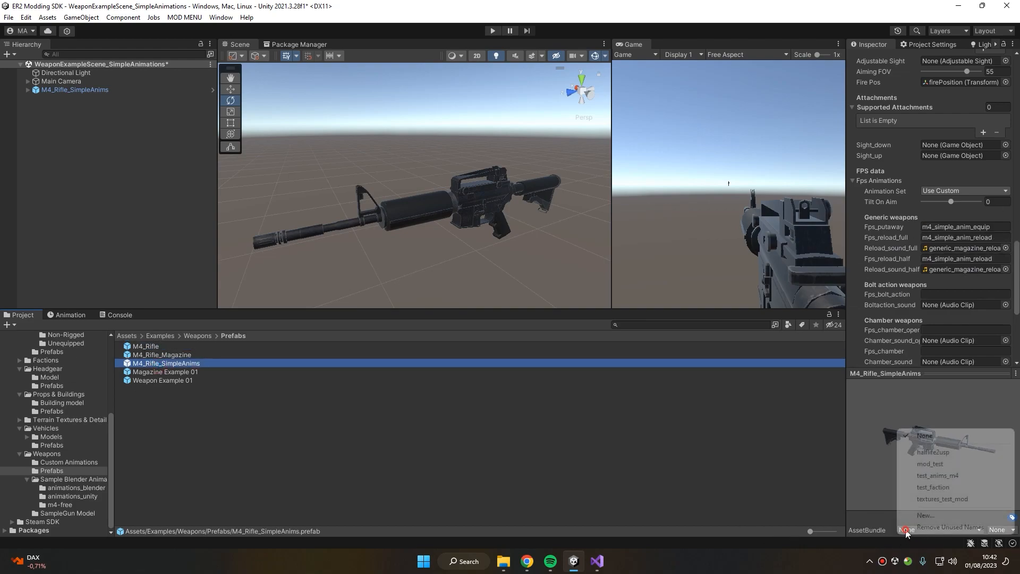
pyautogui.click(951, 476)
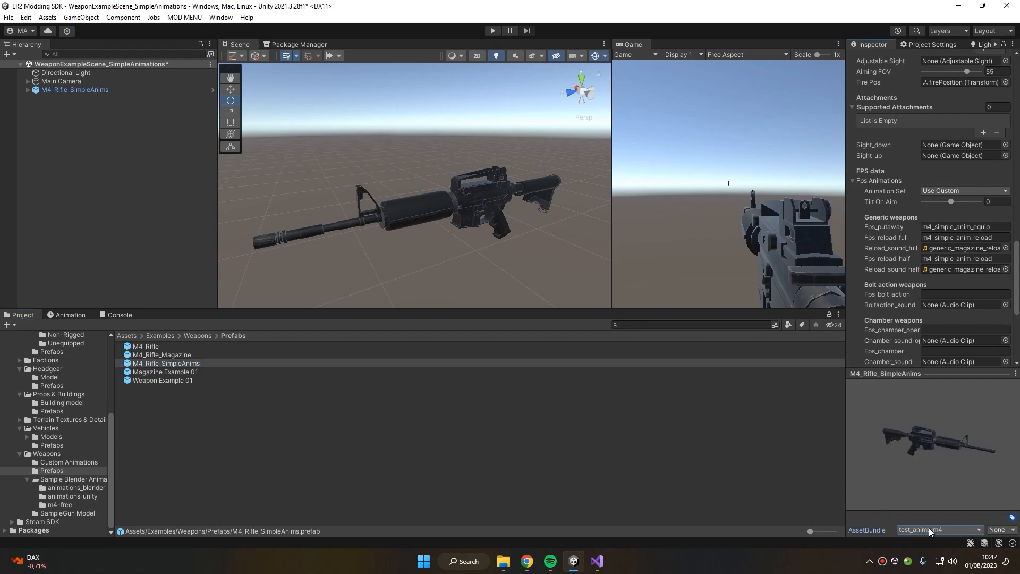
# Compare the asset bundle and custom animation names of the M4_Rifle and M4_Rifle_SimpleAnims prefabs.
pyautogui.click(160, 348)
pyautogui.click(171, 363)
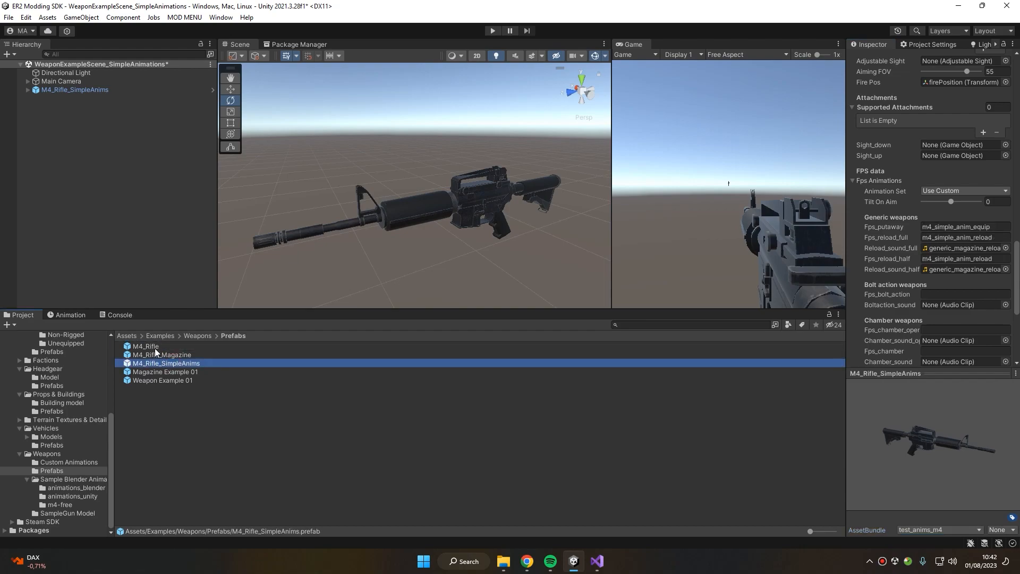
pyautogui.click(155, 348)
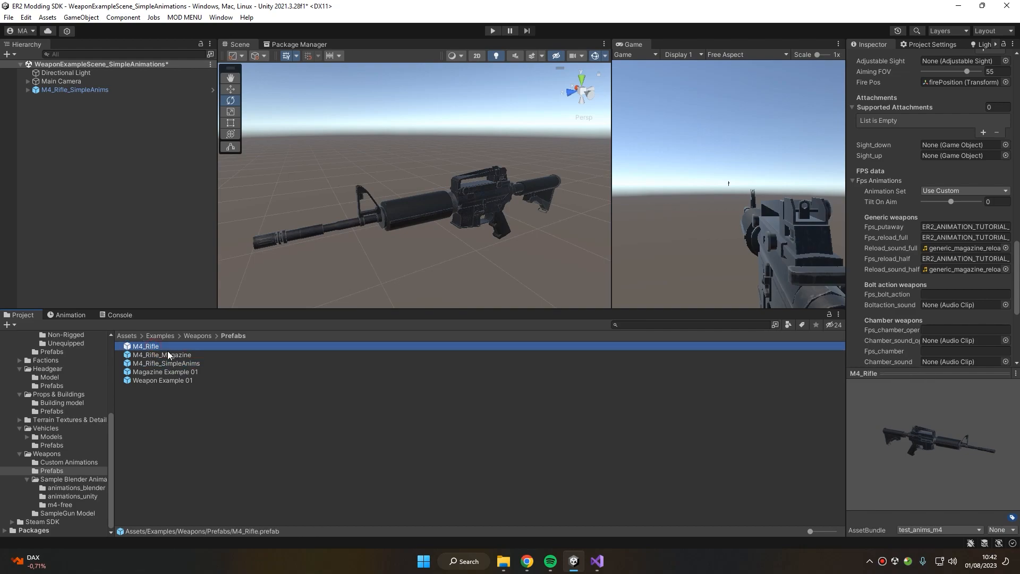
pyautogui.click(159, 363)
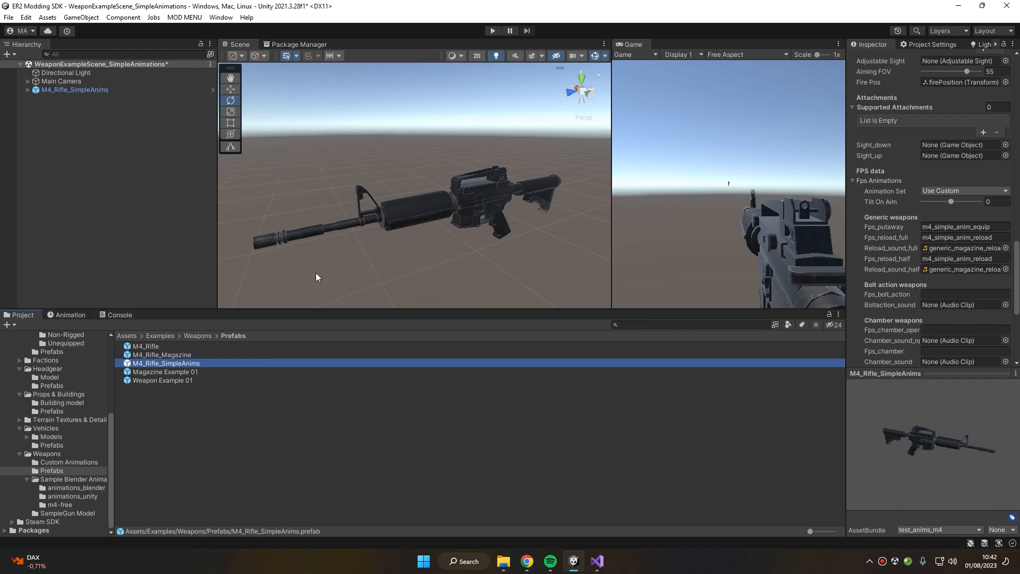
# Select the M4_Rifle_SimpleAnims object under the Main Camera and bring up its m4_simple_anim_reload timeline.
pyautogui.click(28, 81)
pyautogui.scroll(-6, 161, 228)
pyautogui.click(133, 227)
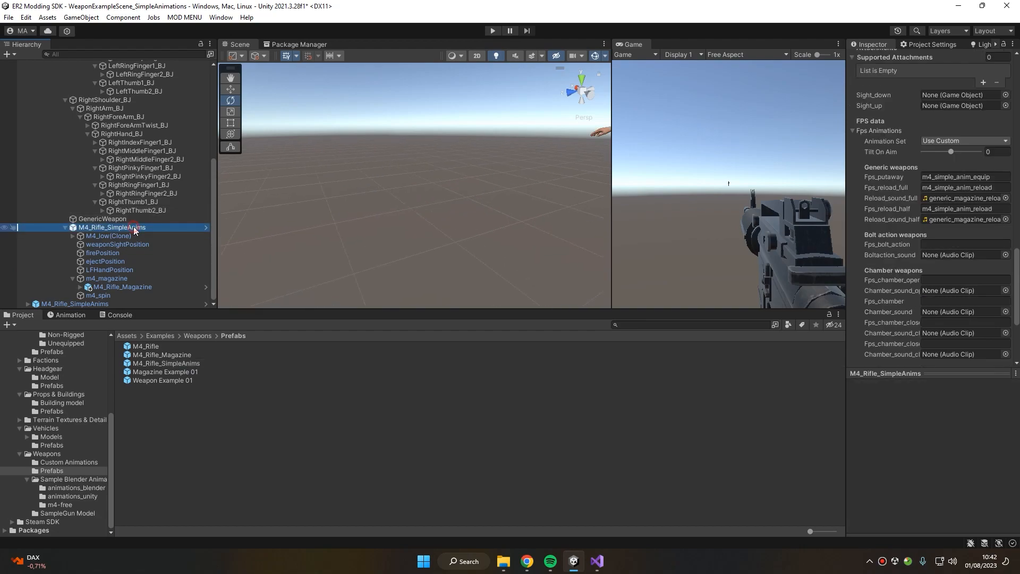
pyautogui.click(75, 317)
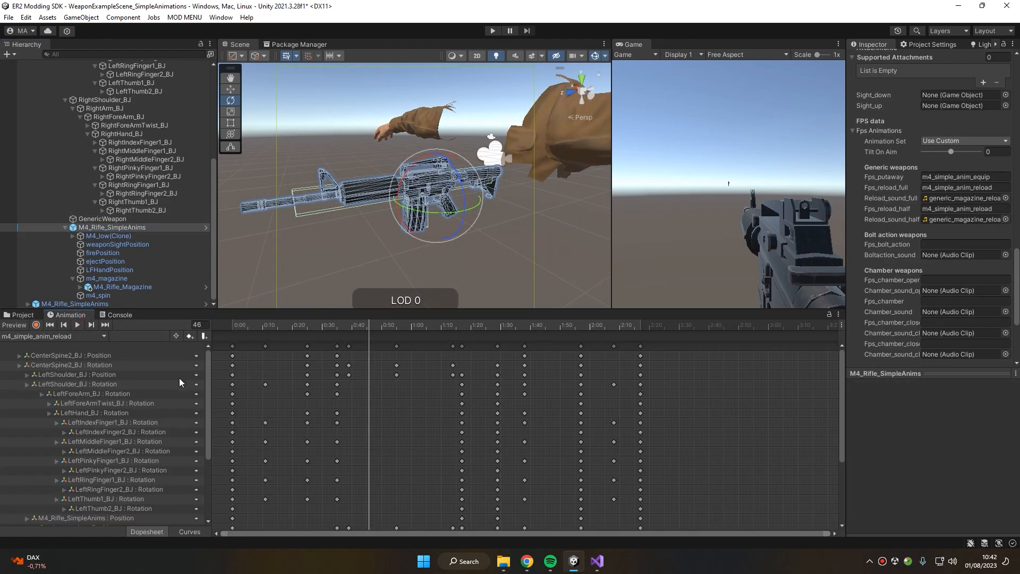
# Examine the M4_Rifle_SimpleAnims position track in the reload clip with the playhead at frame 0.
pyautogui.scroll(-4, 159, 393)
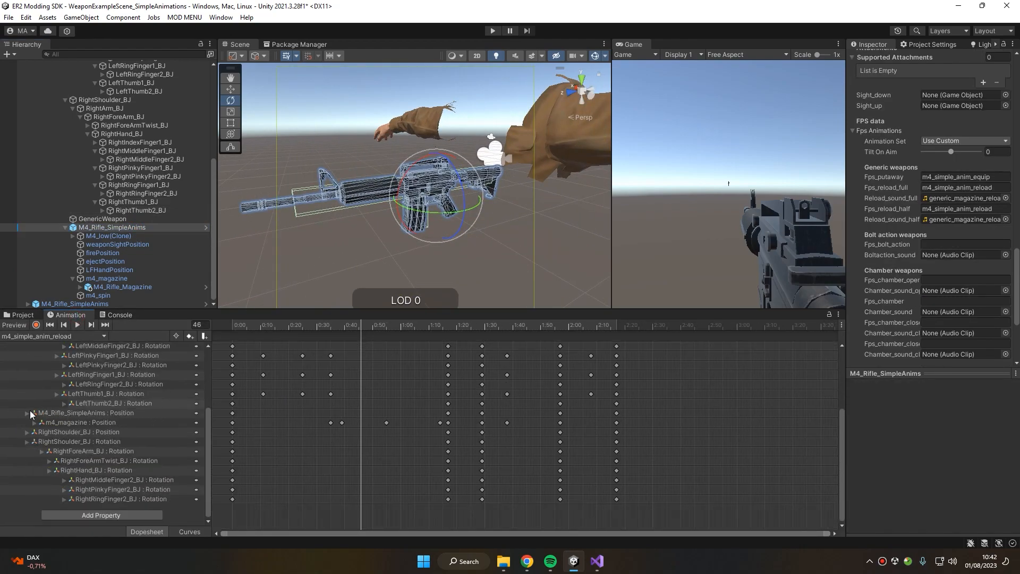
pyautogui.moveTo(303, 325); pyautogui.dragTo(184, 337)
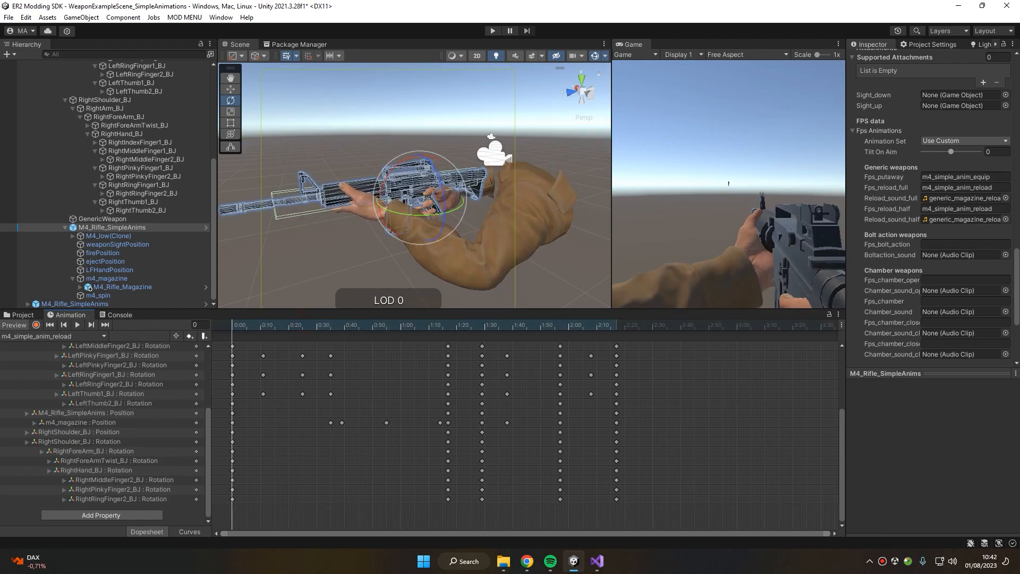
pyautogui.click(90, 414)
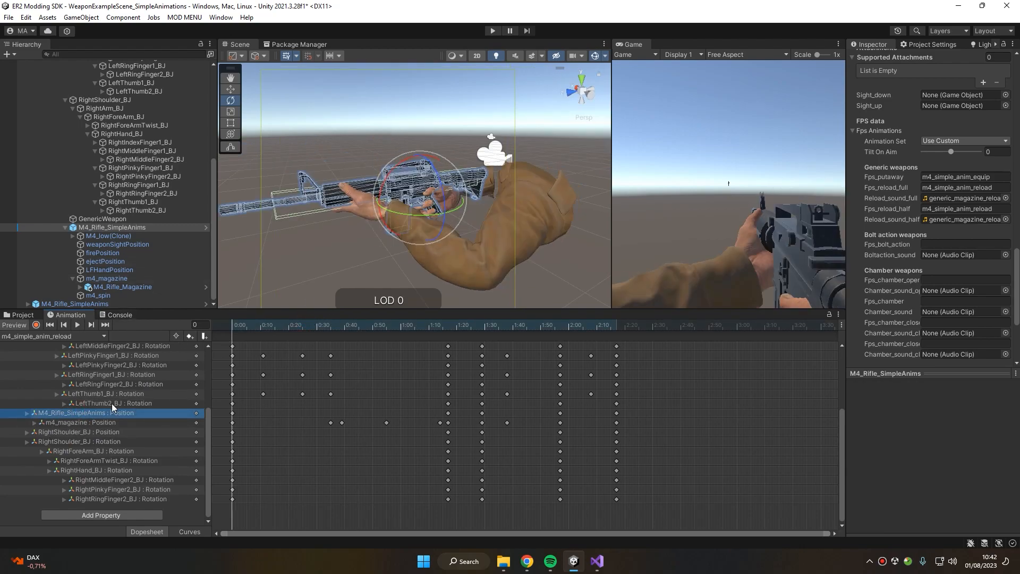
pyautogui.click(271, 325)
pyautogui.moveTo(279, 339); pyautogui.dragTo(218, 356)
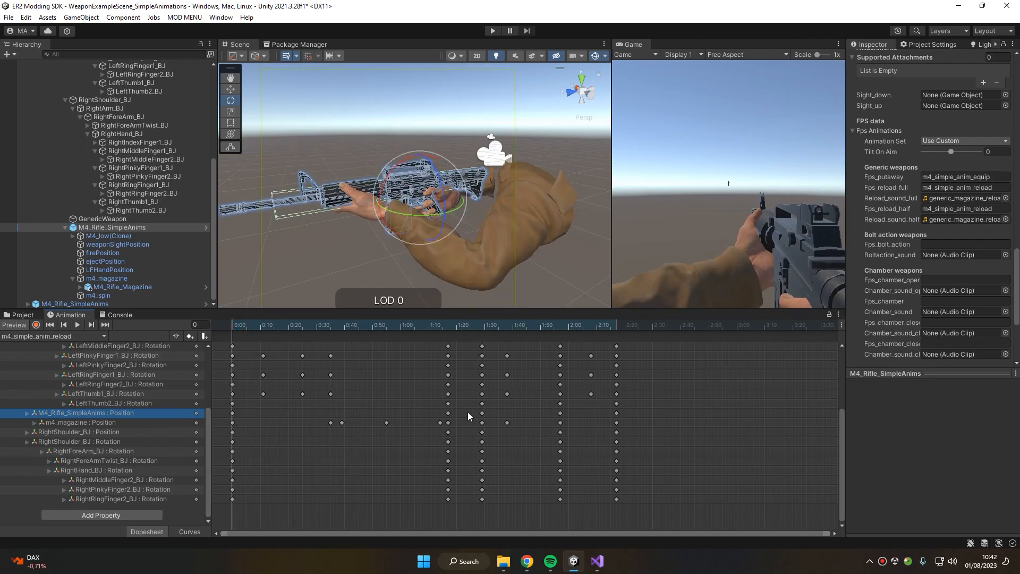
# Switch to the m4_simple_anim_equip clip and preview it at frame 44.
pyautogui.click(81, 336)
pyautogui.click(58, 348)
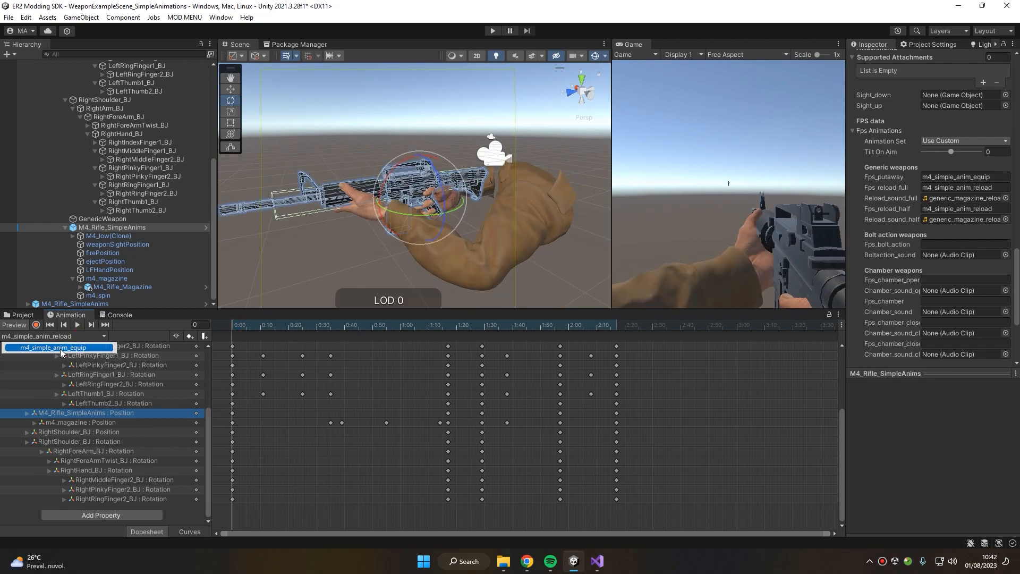
pyautogui.moveTo(430, 325); pyautogui.dragTo(562, 345)
pyautogui.click(542, 326)
# Rename the M4_Rifle_SimpleAnims object under the Main Camera to M4_Rifle_SimpleAnims2.
pyautogui.click(103, 227)
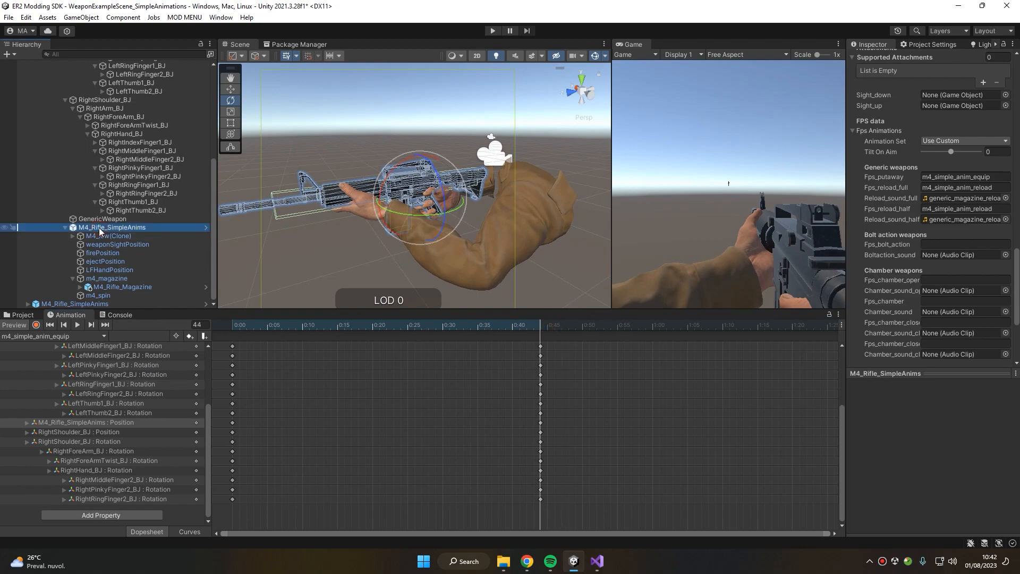
pyautogui.click(143, 227)
pyautogui.click(150, 228)
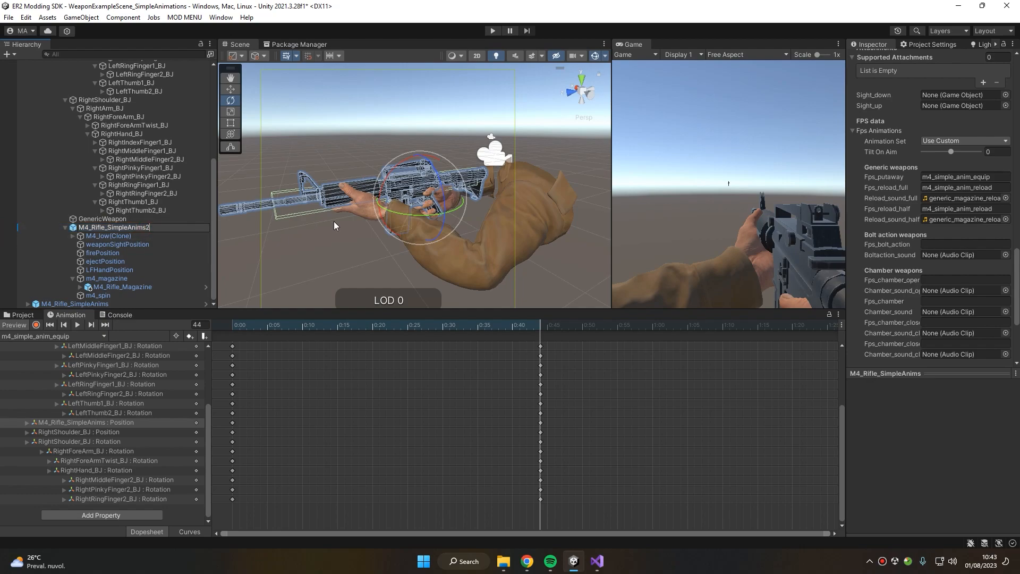
pyautogui.press('Return')
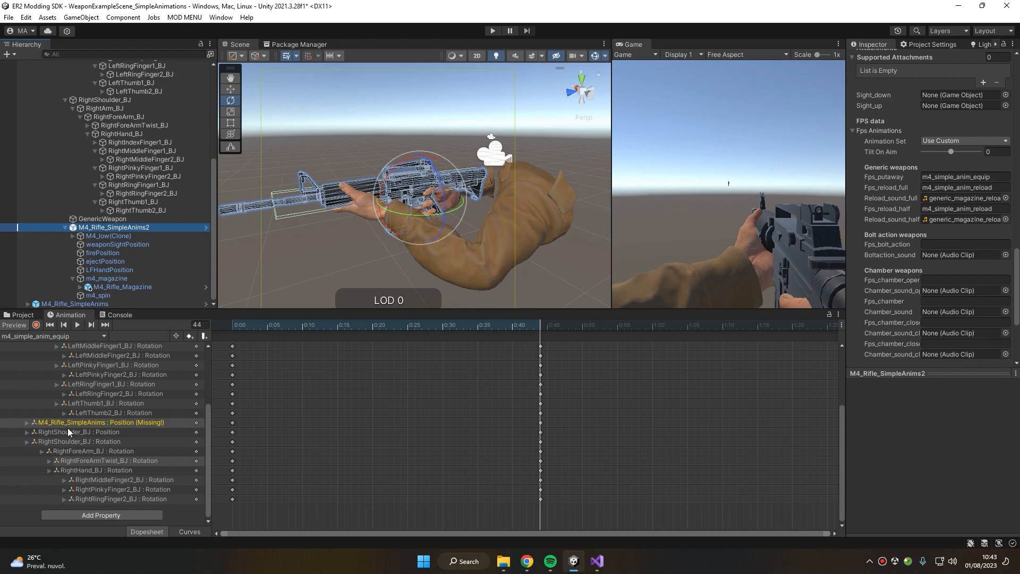
# Widen the Game view and preview the m4_simple_anim_equip clip up to frame 25 with the renamed rifle.
pyautogui.moveTo(252, 325); pyautogui.dragTo(540, 365)
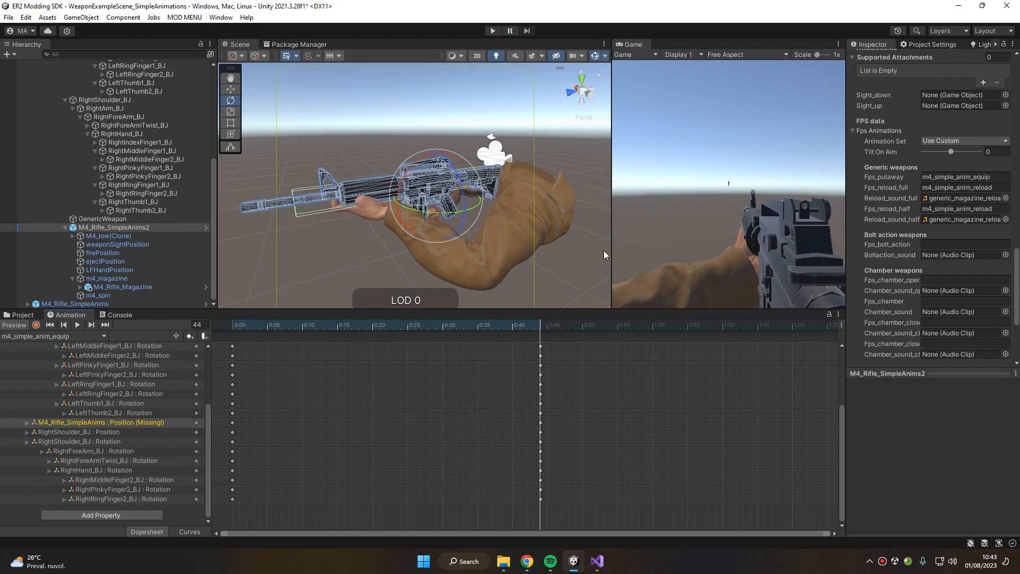
pyautogui.moveTo(611, 249); pyautogui.dragTo(514, 239)
pyautogui.click(785, 181)
pyautogui.moveTo(416, 161); pyautogui.dragTo(349, 282, button='right')
pyautogui.click(240, 344)
pyautogui.moveTo(240, 345); pyautogui.dragTo(408, 349)
pyautogui.scroll(1, 86, 429)
pyautogui.scroll(2, 87, 429)
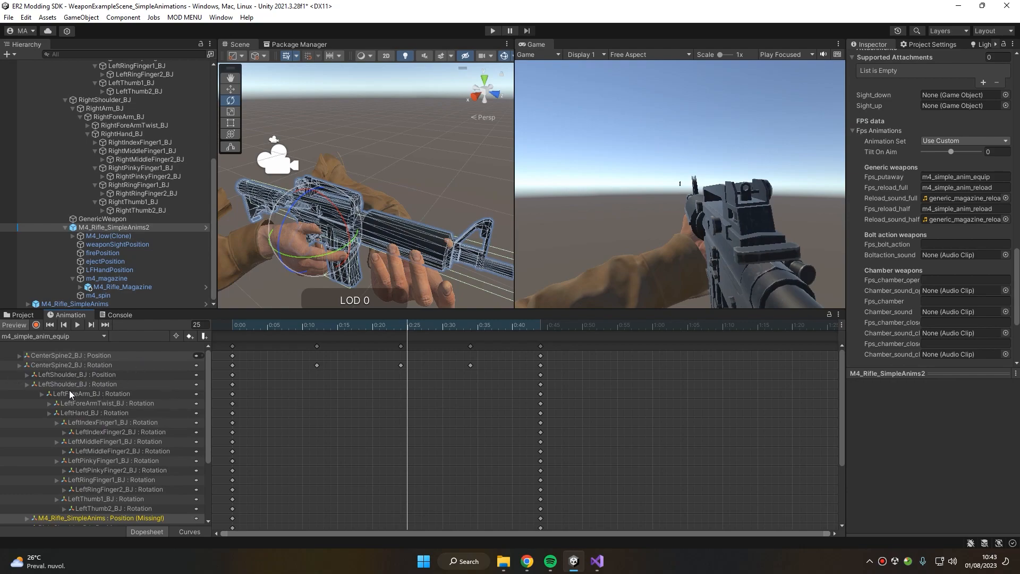
# Preview the equip clip at frame 40, return to frame 0 and select the missing M4_Rifle_SimpleAnims position track.
pyautogui.scroll(-3, 69, 393)
pyautogui.moveTo(277, 326); pyautogui.dragTo(512, 325)
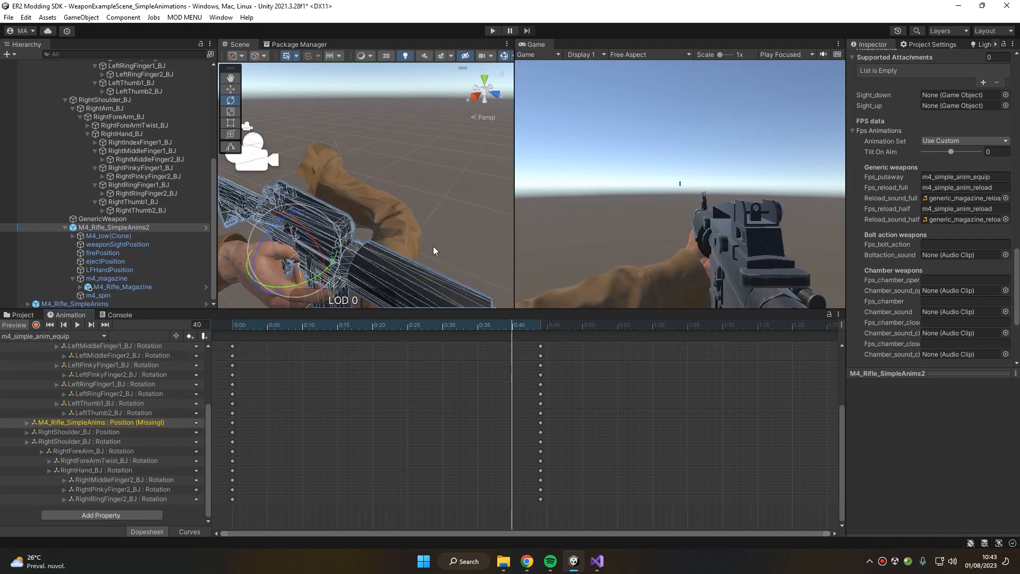
pyautogui.moveTo(433, 247); pyautogui.dragTo(373, 193, button='right')
pyautogui.moveTo(449, 227); pyautogui.dragTo(402, 208, button='middle')
pyautogui.keyDown('alt'); pyautogui.moveTo(394, 248); pyautogui.dragTo(347, 224); pyautogui.keyUp('alt')
pyautogui.moveTo(514, 326); pyautogui.dragTo(227, 330)
pyautogui.click(80, 423)
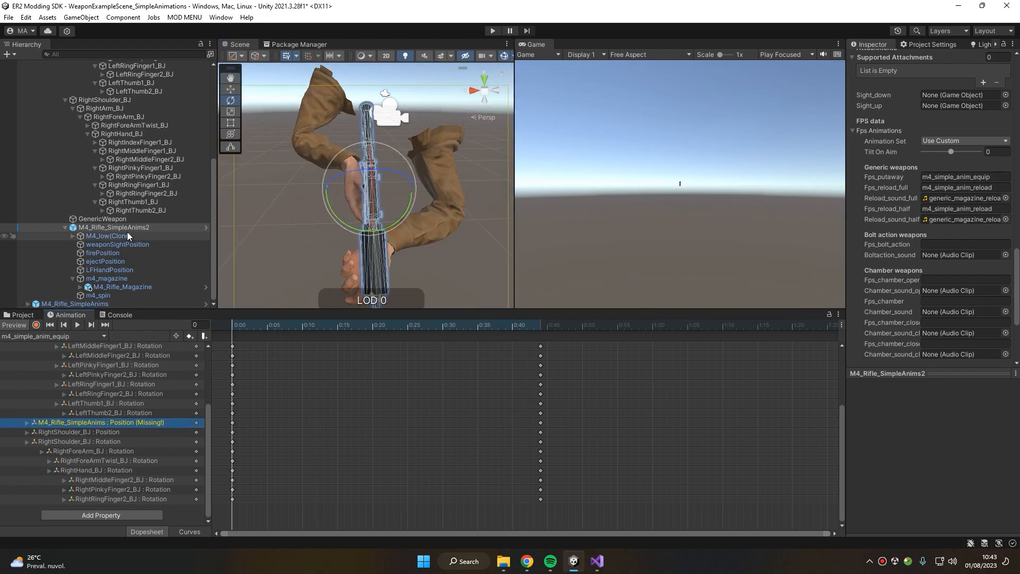
# Rename the M4_Rifle_SimpleAnims2 object back to M4_Rifle_SimpleAnims and preview the equip clip at frame 32.
pyautogui.click(154, 227)
pyautogui.press('BackSpace')
pyautogui.press('Return')
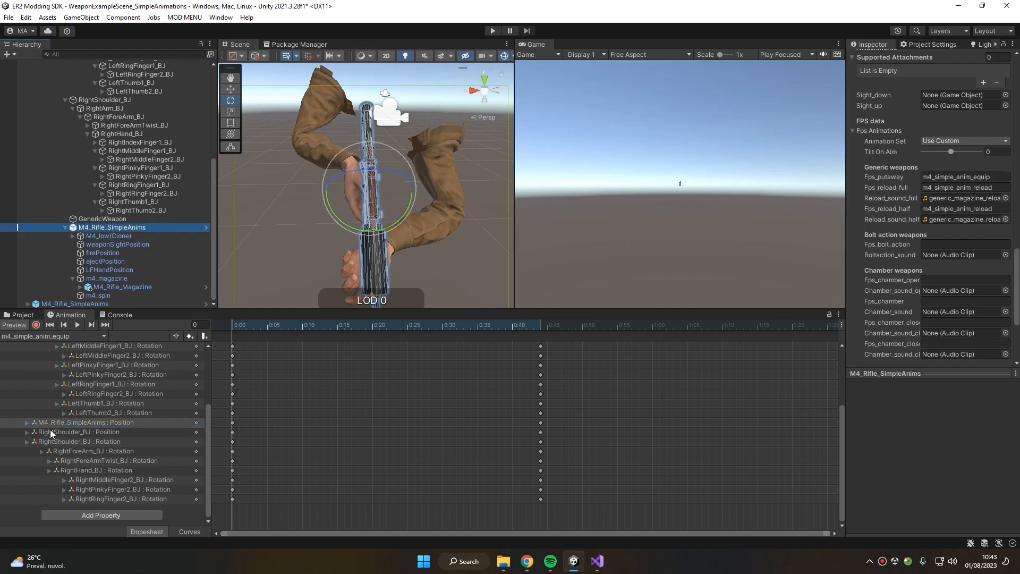
pyautogui.moveTo(266, 325); pyautogui.dragTo(456, 332)
# Rename the rifle object under CenterSpine2_BJ to M4_Rifle_SimpleAnims2 again.
pyautogui.click(156, 228)
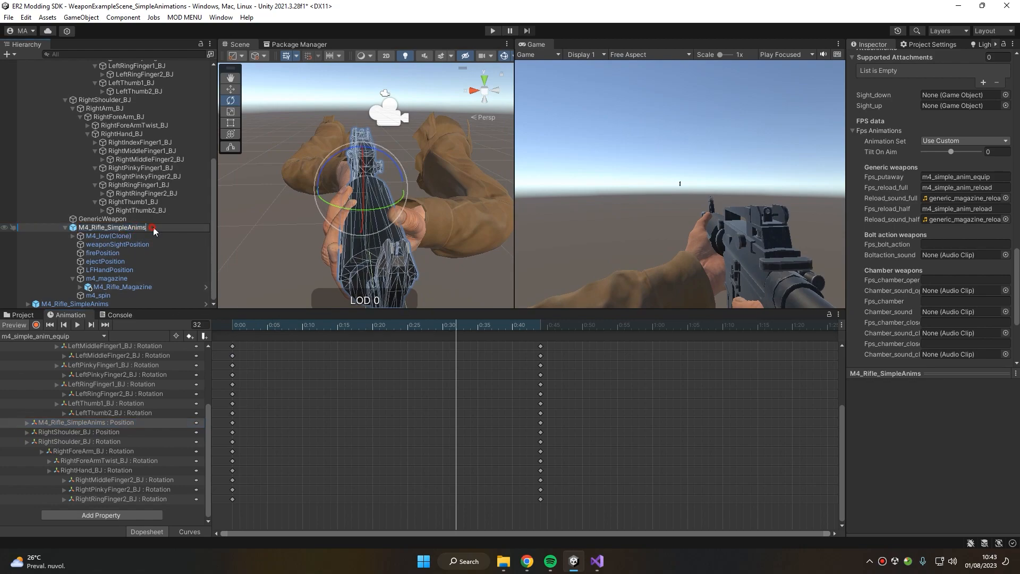
pyautogui.write('2')
pyautogui.press('Return')
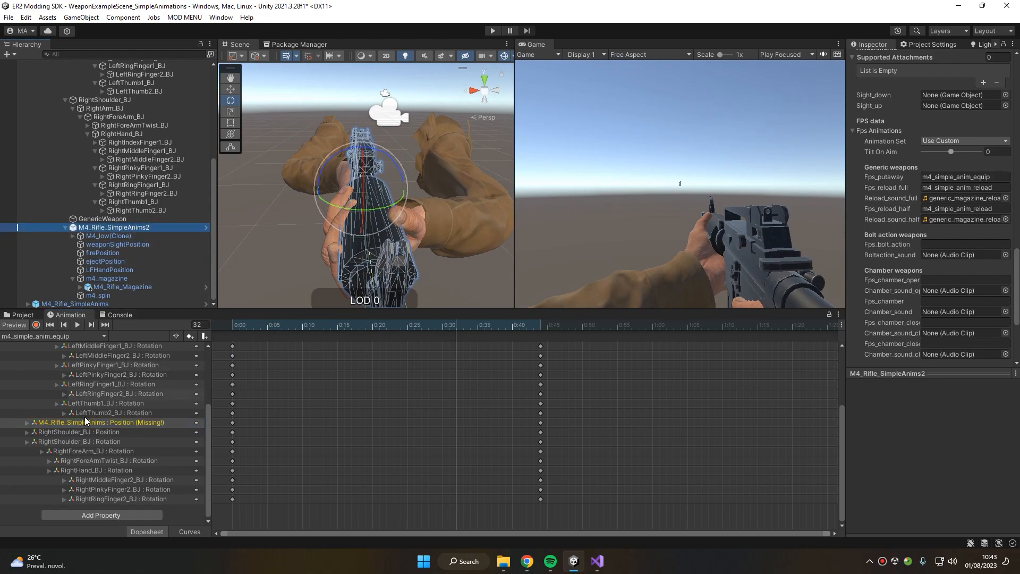
# Change the missing track's path to RIGROOT_BJ/CenterSpine2_BJ/M4_Rifle_SimpleAnims2 and preview the equip clip at frame 36.
pyautogui.click(90, 423)
pyautogui.click(114, 424)
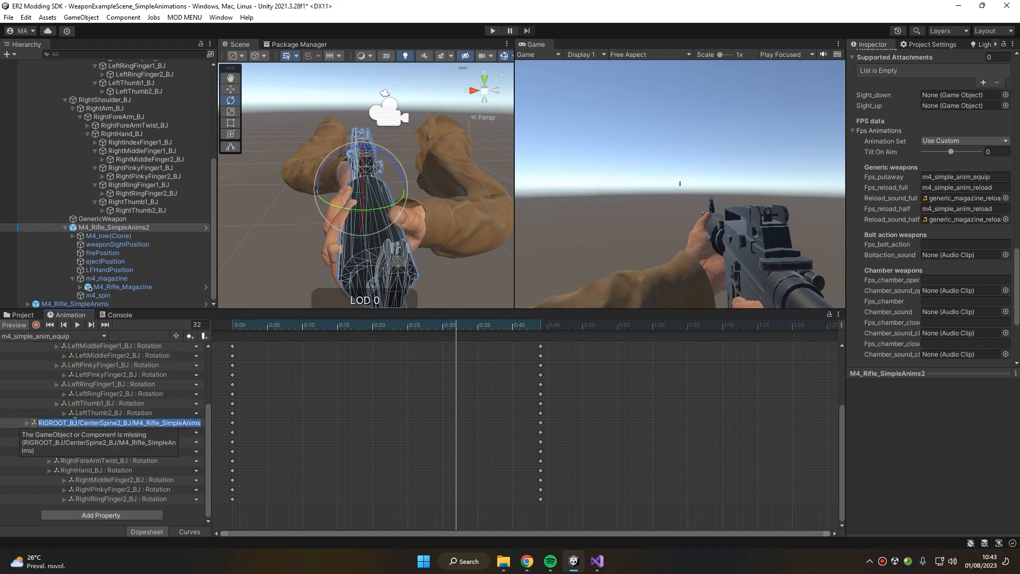
pyautogui.click(52, 424)
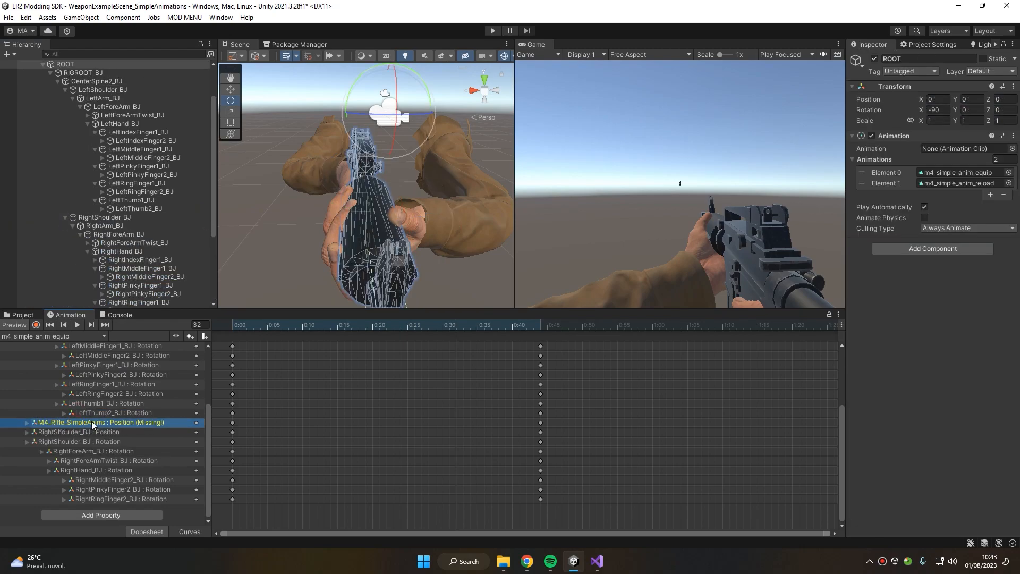
pyautogui.click(81, 423)
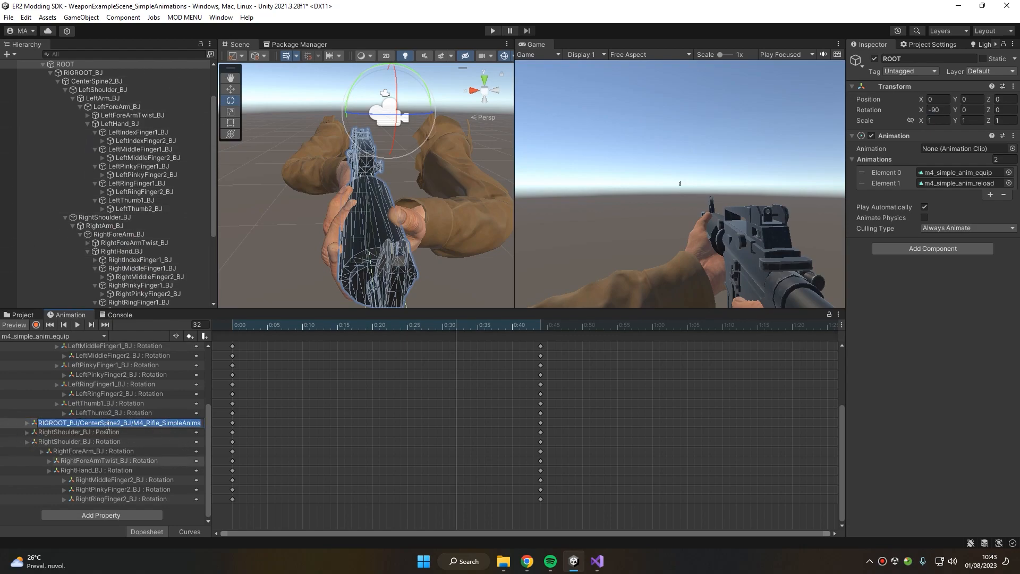
pyautogui.moveTo(72, 423); pyautogui.dragTo(220, 425)
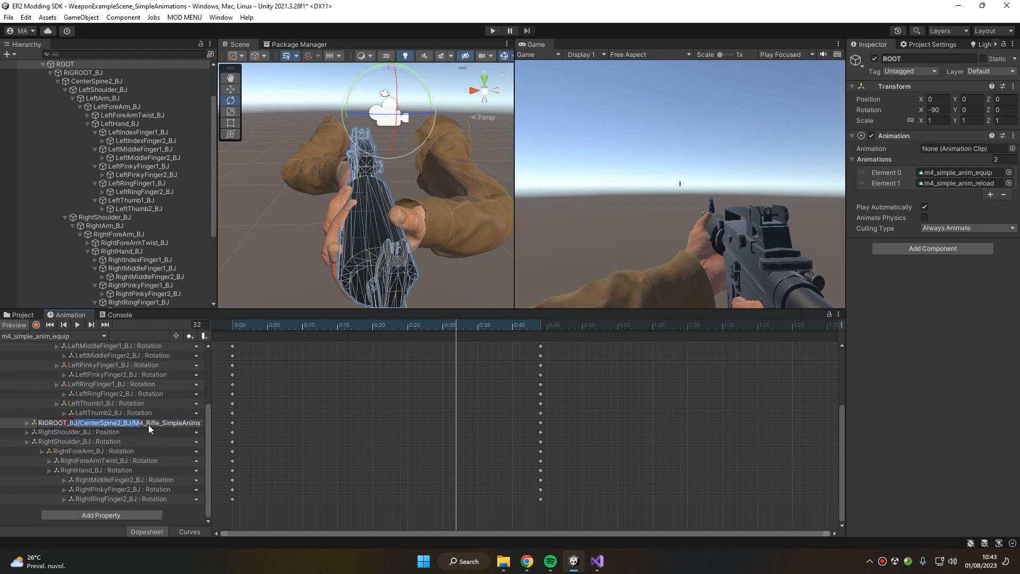
pyautogui.click(201, 422)
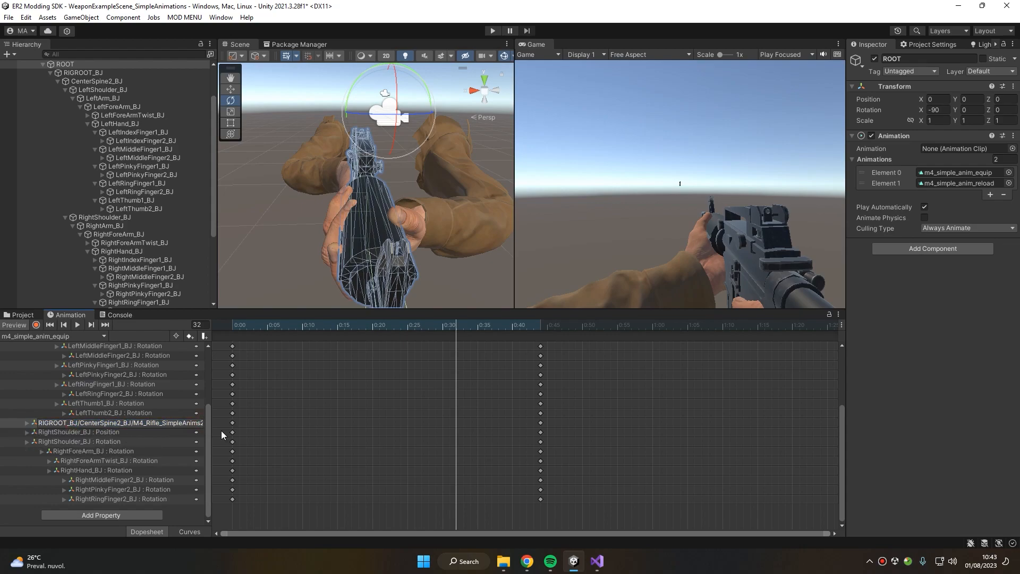
pyautogui.press('Return')
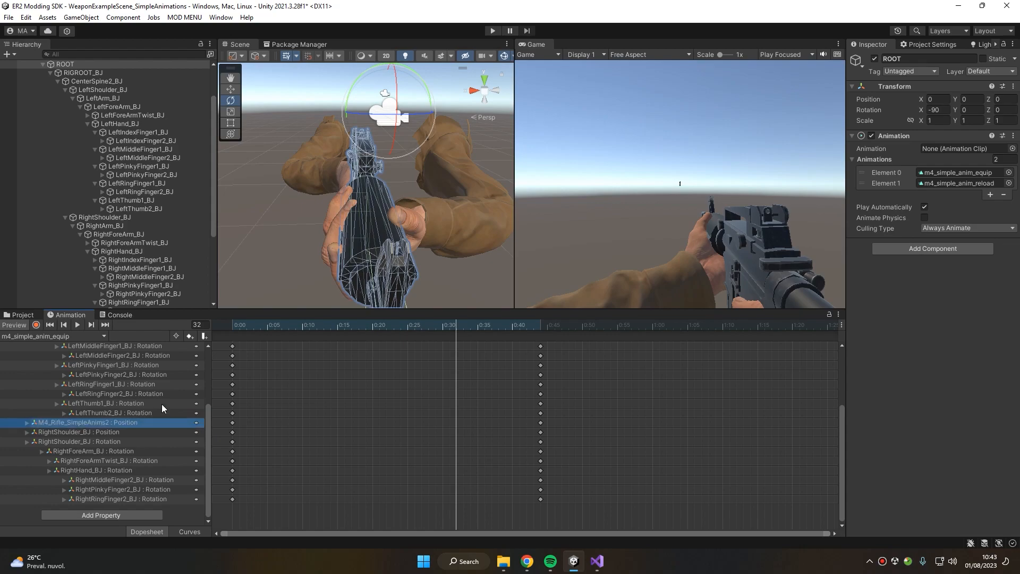
pyautogui.moveTo(313, 331); pyautogui.dragTo(484, 340)
# Examine M4_Rifle_SimpleAnims2 and its child objects, including M4_Rifle_Magazine, m4_magazine and firePosition, within the skeleton hierarchy.
pyautogui.scroll(-4, 112, 263)
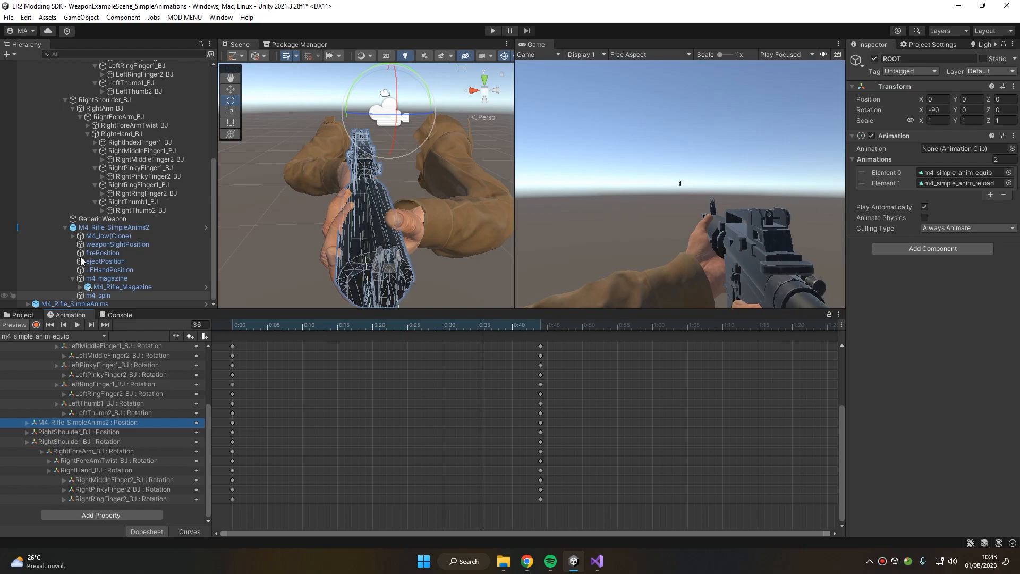
pyautogui.click(144, 287)
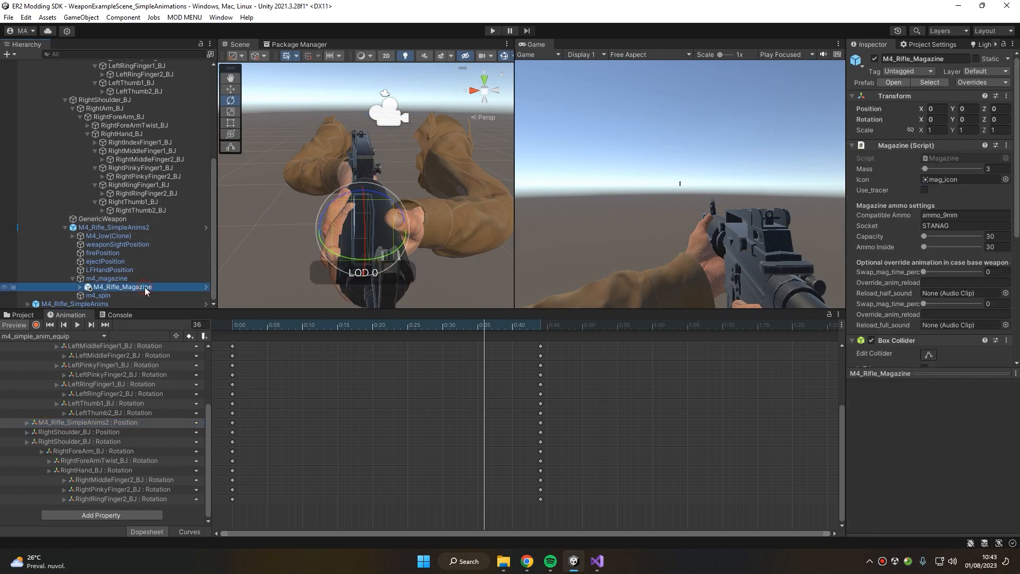
pyautogui.click(144, 227)
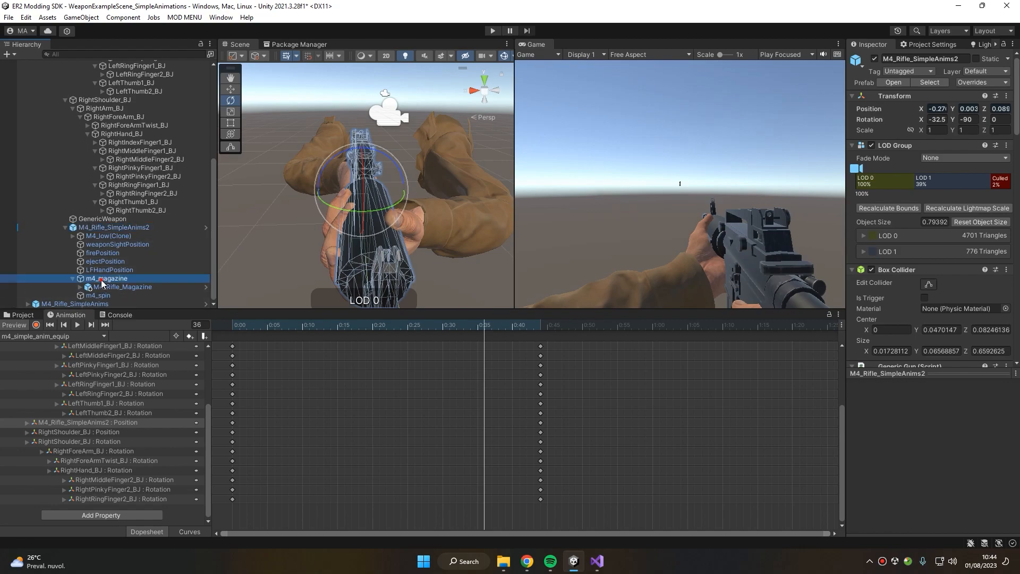
pyautogui.click(95, 296)
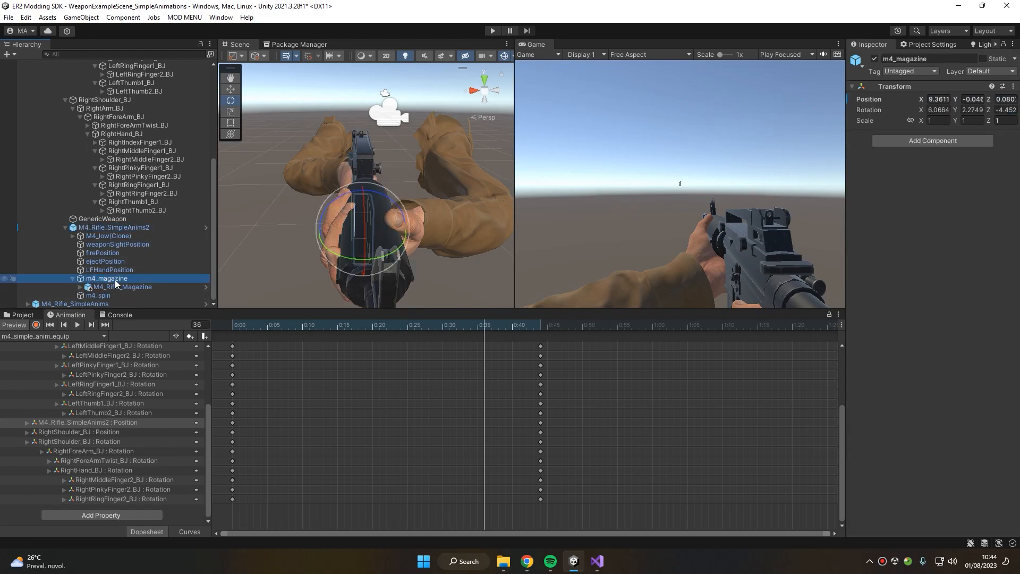
pyautogui.click(136, 253)
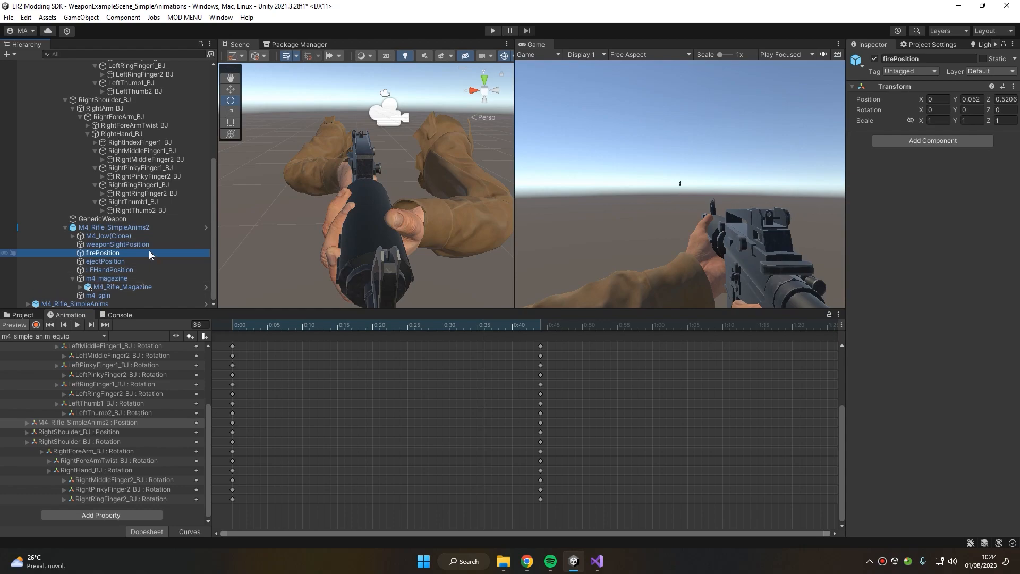
pyautogui.scroll(5, 108, 284)
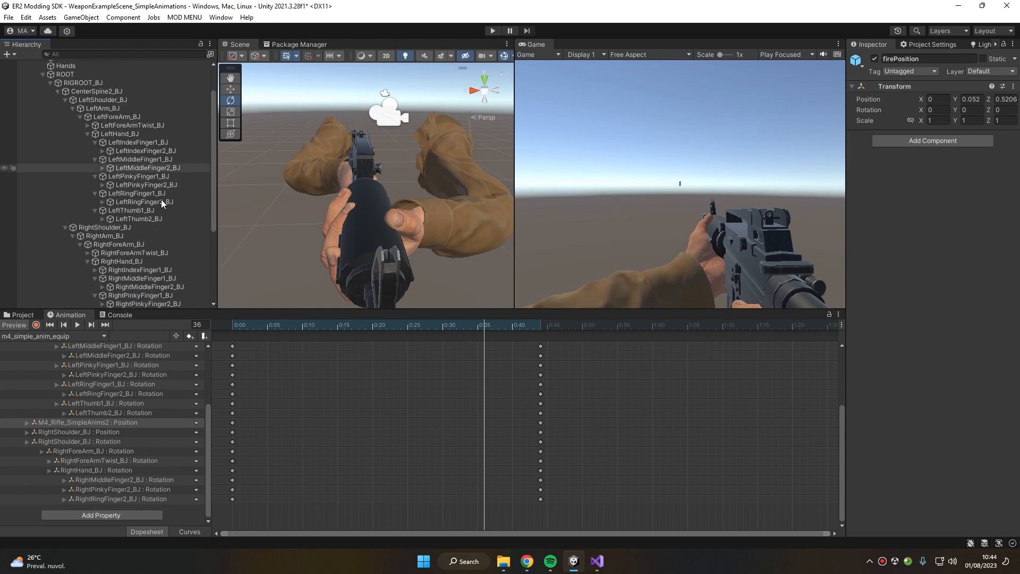
pyautogui.scroll(2, 117, 73)
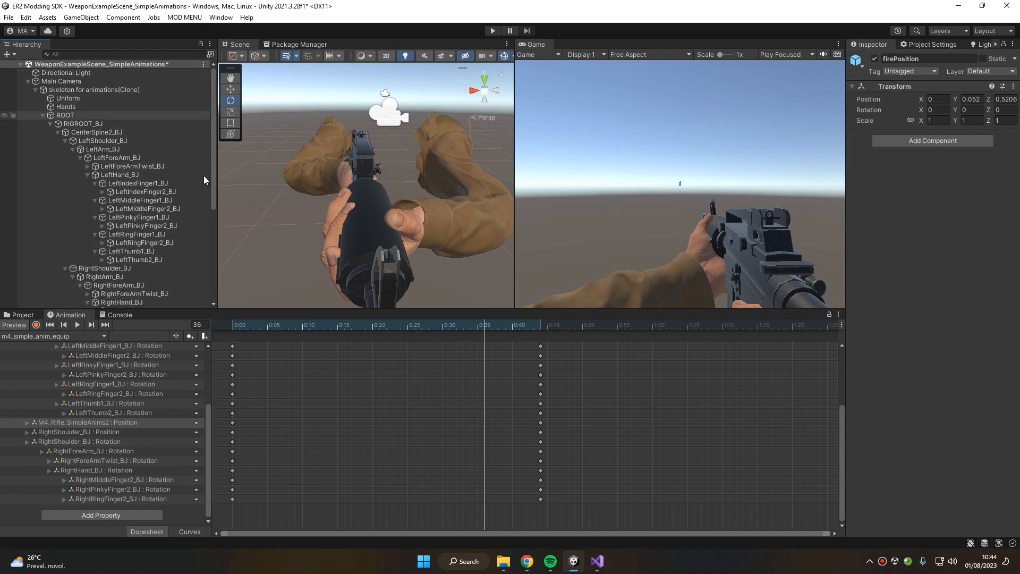
pyautogui.scroll(-5, 107, 175)
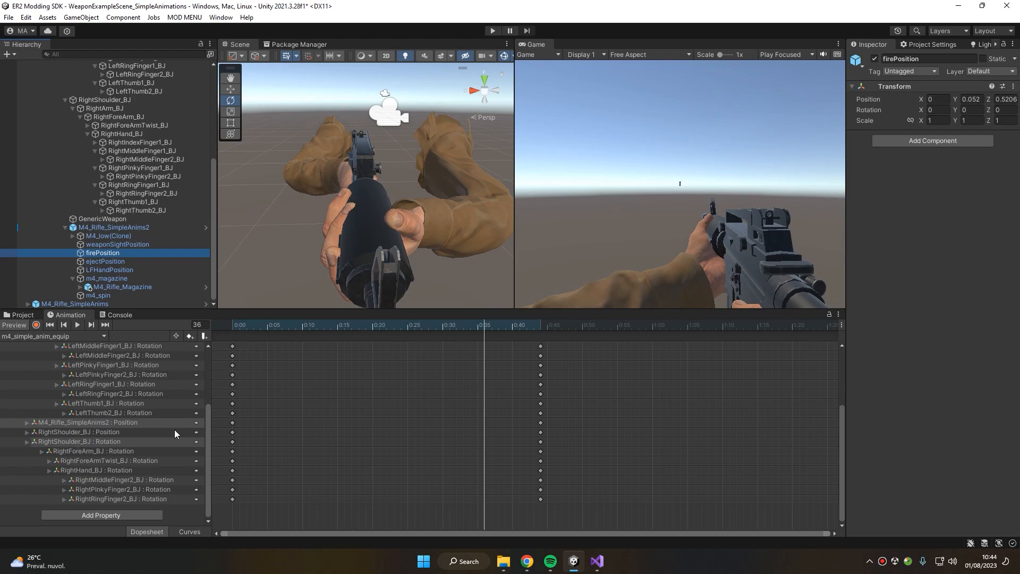
# Restore the rifle position track's path in the equip clip to RIGROOT_BJ/CenterSpine2_BJ/M4_Rifle_SimpleAnims.
pyautogui.doubleClick(104, 427)
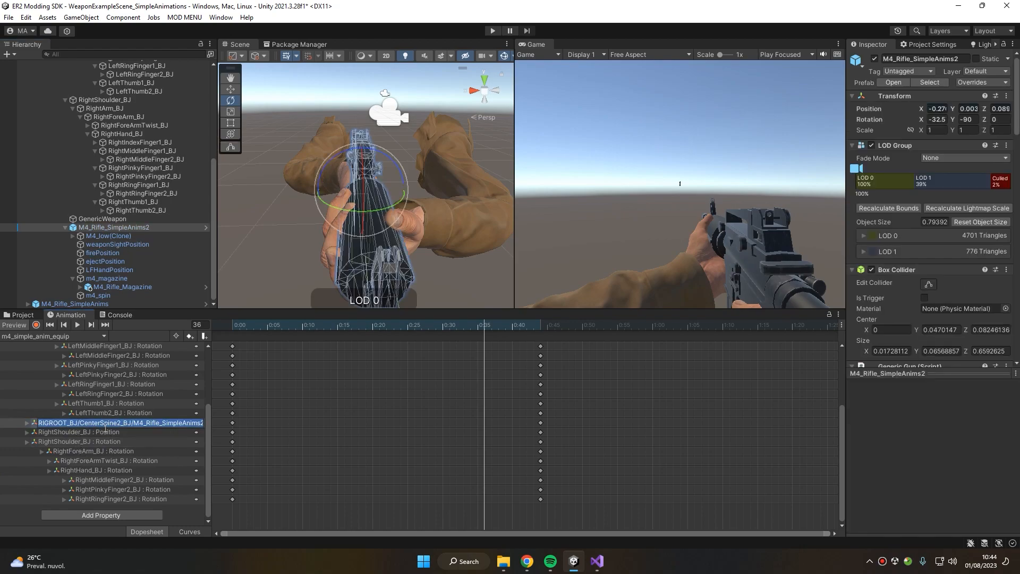
pyautogui.moveTo(181, 423); pyautogui.dragTo(234, 433)
pyautogui.click(200, 423)
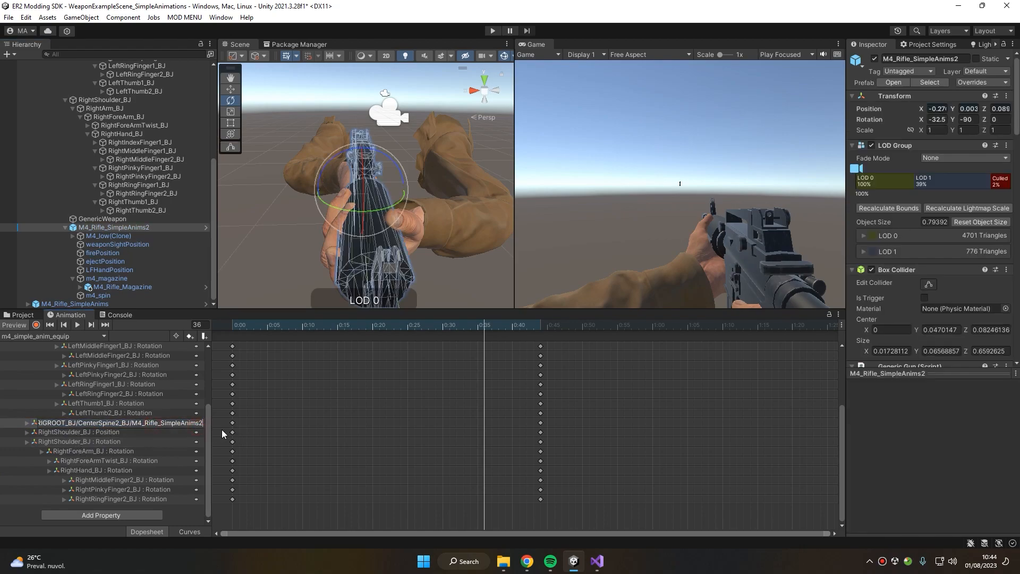
pyautogui.press('BackSpace')
pyautogui.press('Return')
# Rename the rifle object under the skeleton back to M4_Rifle_SimpleAnims to match the clip's track.
pyautogui.click(127, 227)
pyautogui.click(149, 226)
pyautogui.press('BackSpace')
pyautogui.press('Return')
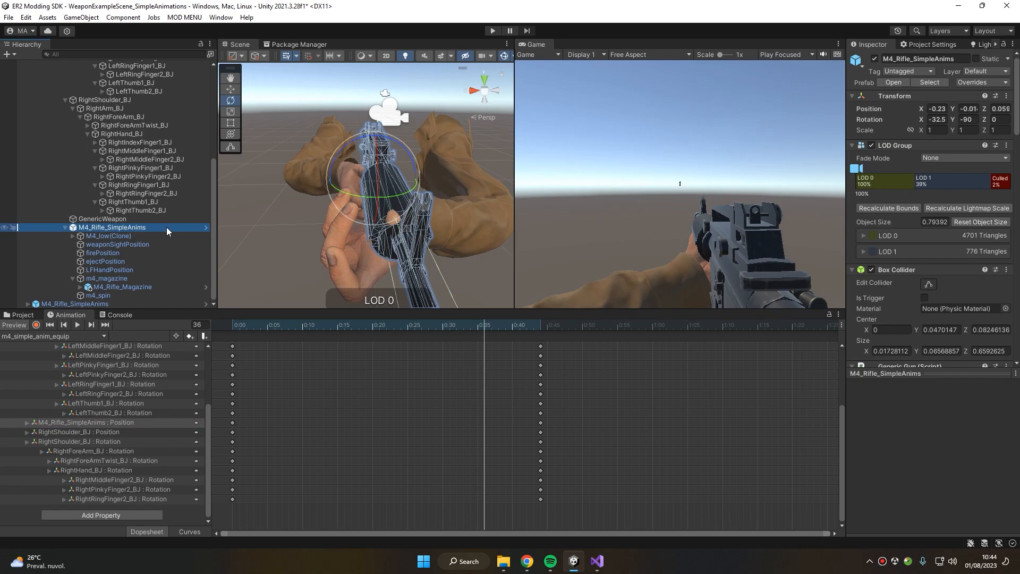
# Delete the skeleton for animations(Clone) object from under the Main Camera.
pyautogui.scroll(5, 103, 148)
pyautogui.click(28, 82)
pyautogui.click(27, 81)
pyautogui.click(35, 89)
pyautogui.click(71, 90)
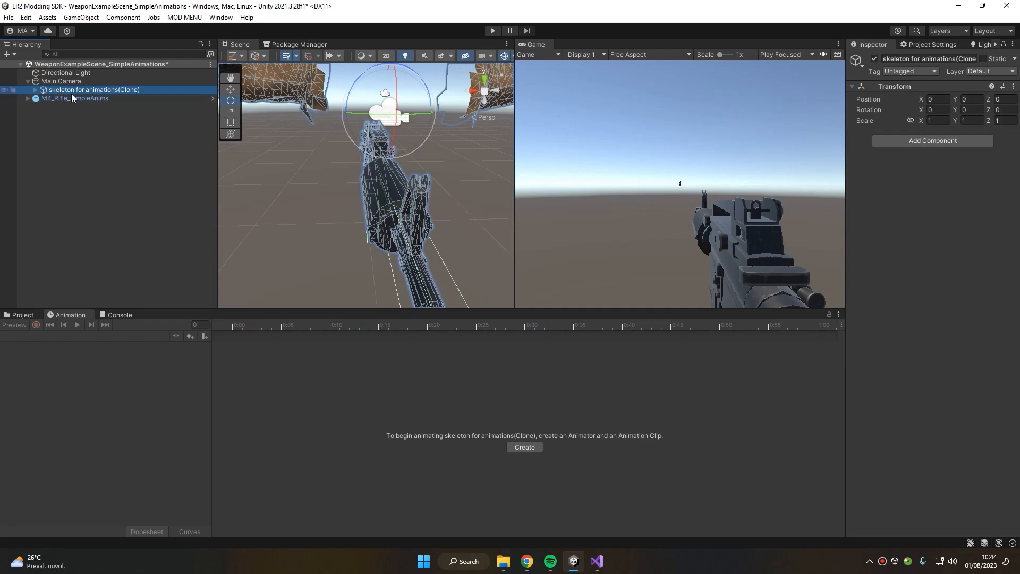
pyautogui.press('Delete')
# Select the remaining M4_Rifle_SimpleAnims object and frame it in the scene.
pyautogui.doubleClick(81, 89)
pyautogui.moveTo(395, 141); pyautogui.dragTo(281, 143, button='right')
pyautogui.moveTo(361, 186); pyautogui.dragTo(310, 206, button='middle')
pyautogui.press('f')
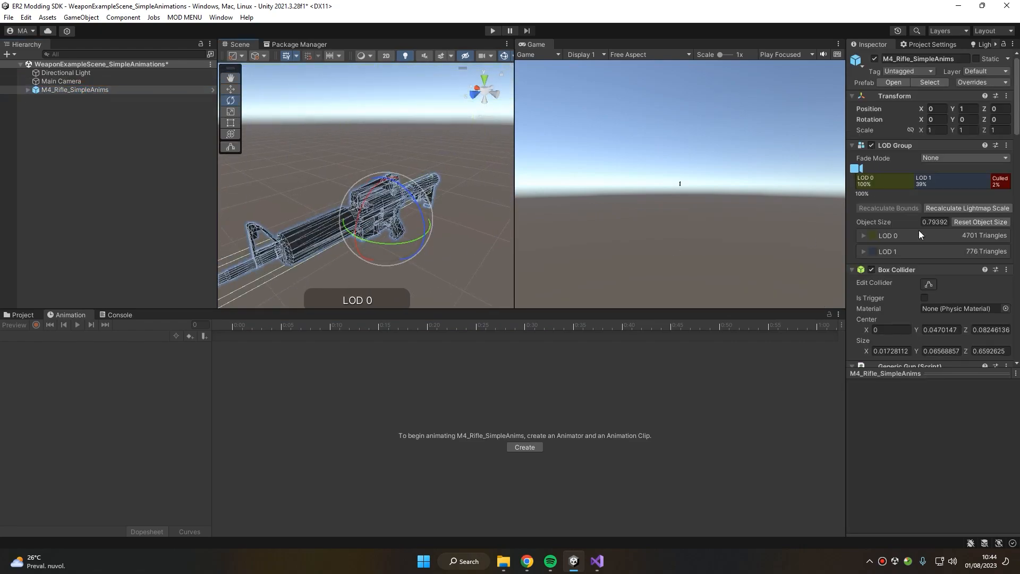
# Review the rifle's component settings and locate its M4_Rifle_SimpleAnims prefab asset to check the asset bundle.
pyautogui.scroll(-10, 919, 231)
pyautogui.click(22, 315)
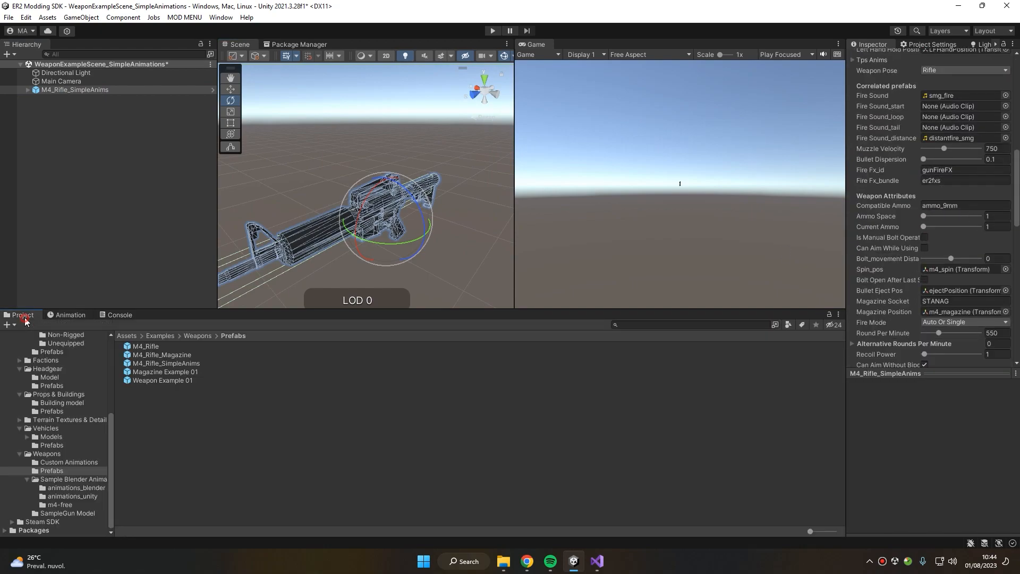
pyautogui.scroll(-10, 923, 292)
pyautogui.scroll(20, 961, 235)
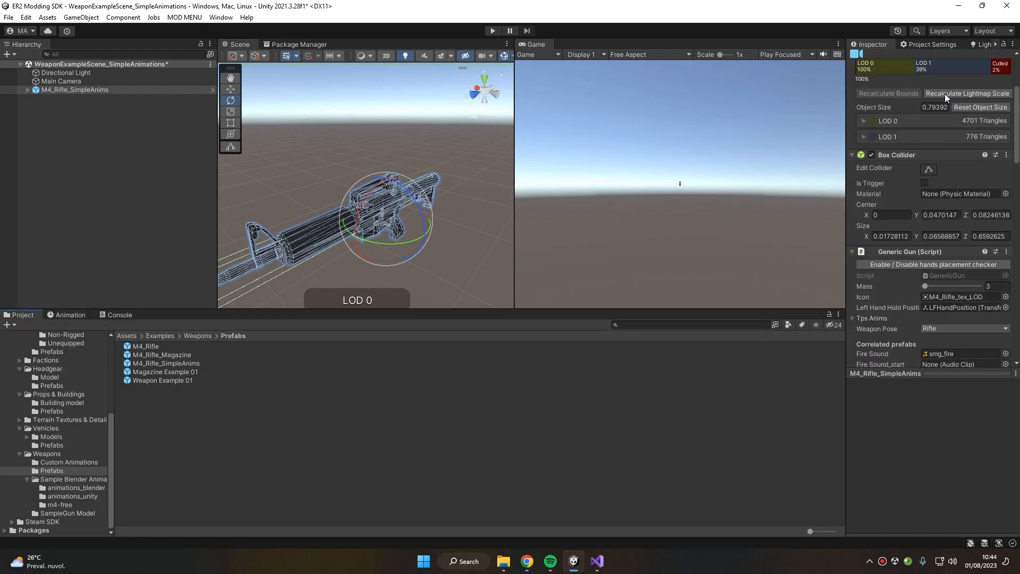
pyautogui.click(919, 80)
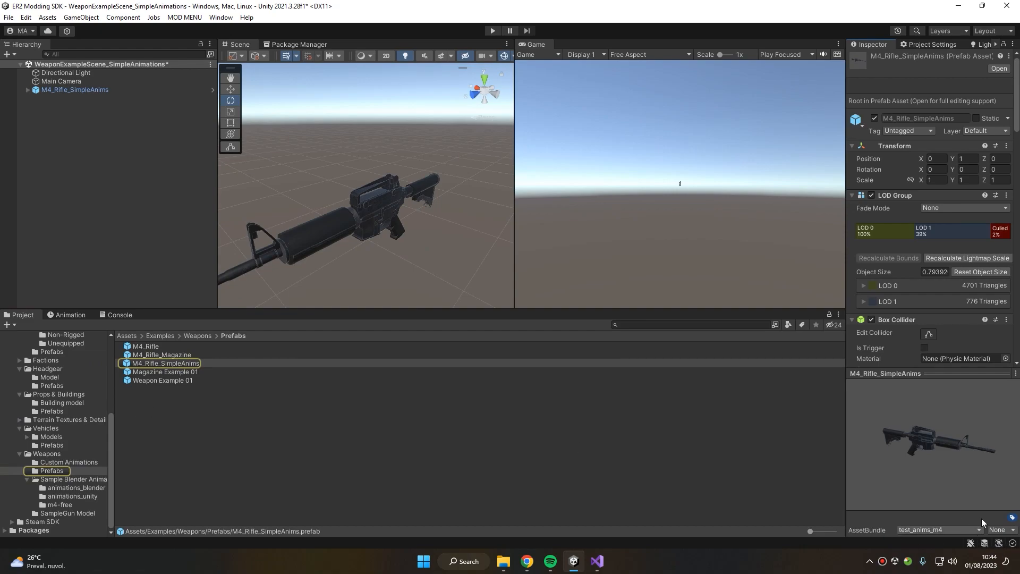
# Deselect everything and save the WeaponExampleScene_SimpleAnimations scene.
pyautogui.click(128, 208)
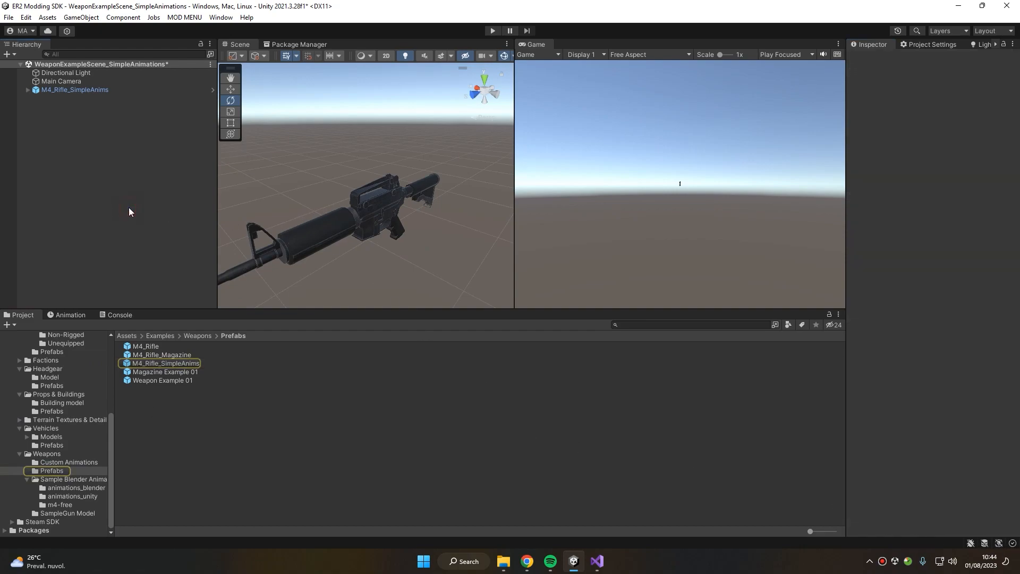
pyautogui.hotkey('ctrl', 's')
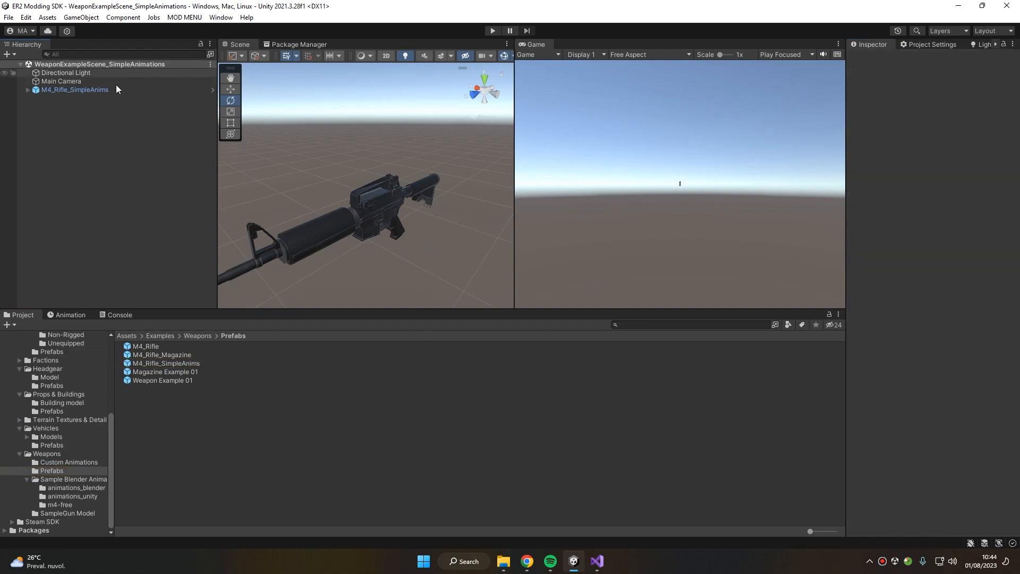
pyautogui.click(10, 19)
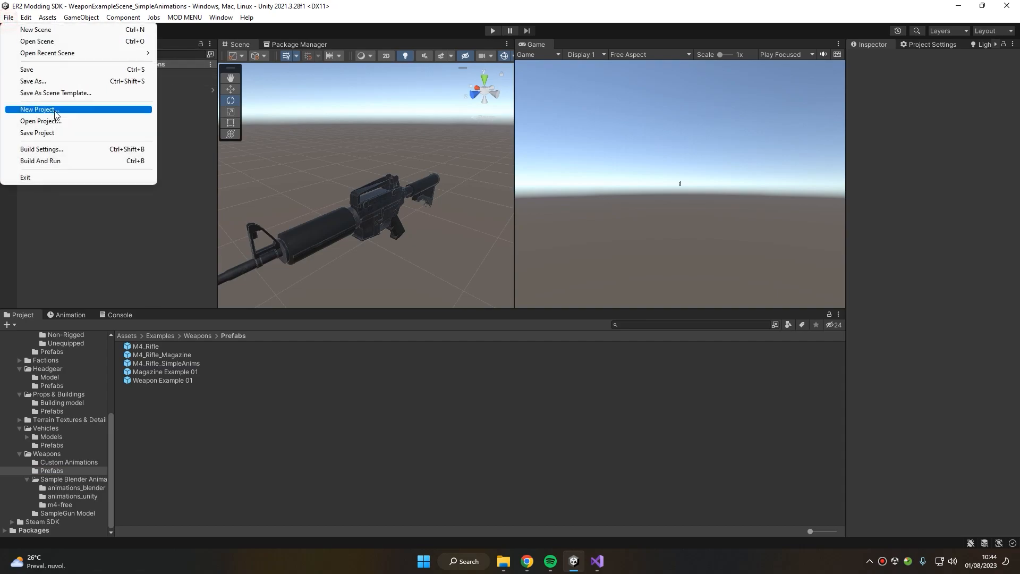
pyautogui.click(35, 70)
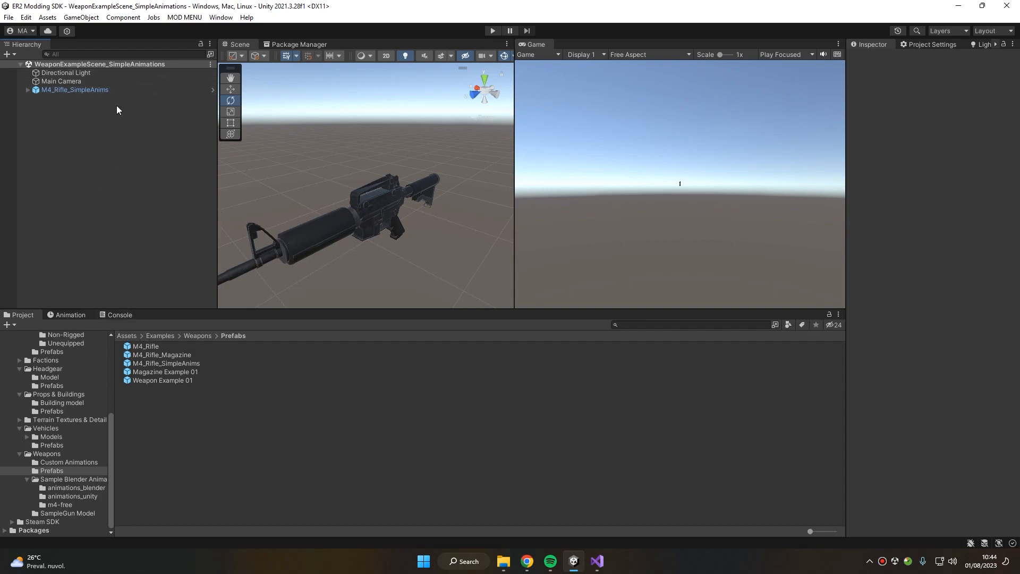
# Open the Examples folder in the project's Assets.
pyautogui.click(127, 336)
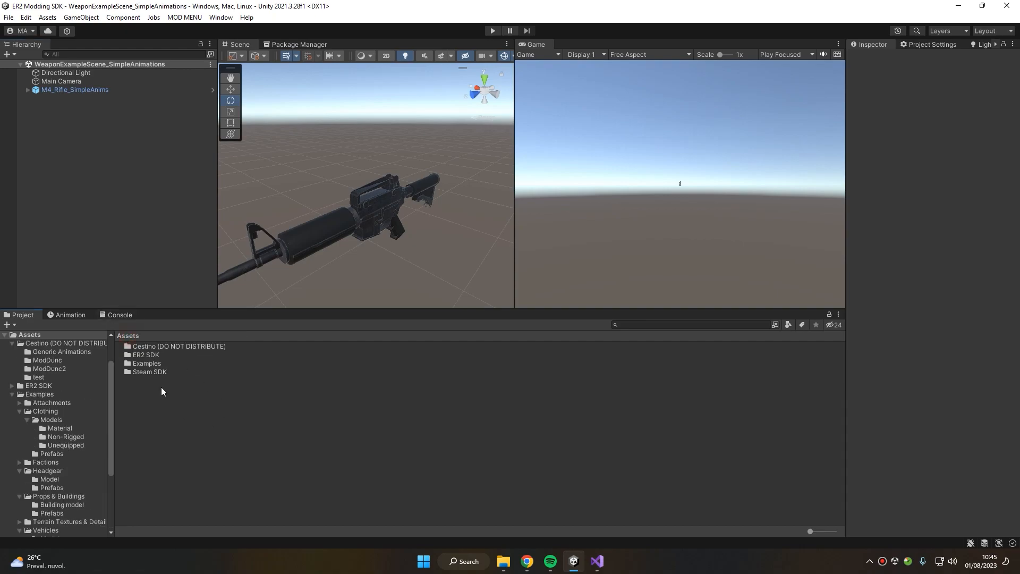
pyautogui.doubleClick(159, 365)
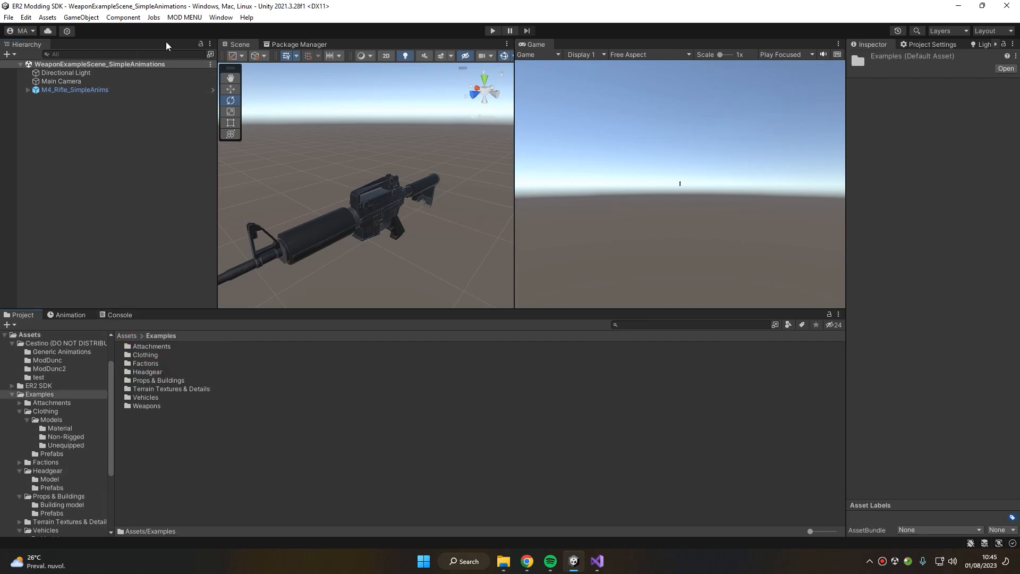
# Open the mod compiler, select the test_anims_m4 asset bundle and check the assets it contains.
pyautogui.click(186, 17)
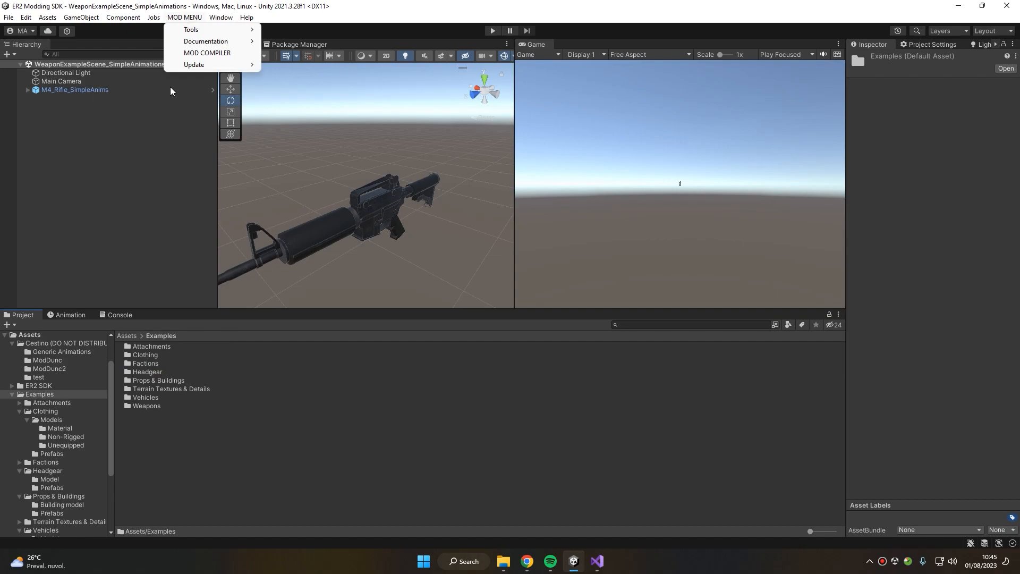
pyautogui.click(207, 53)
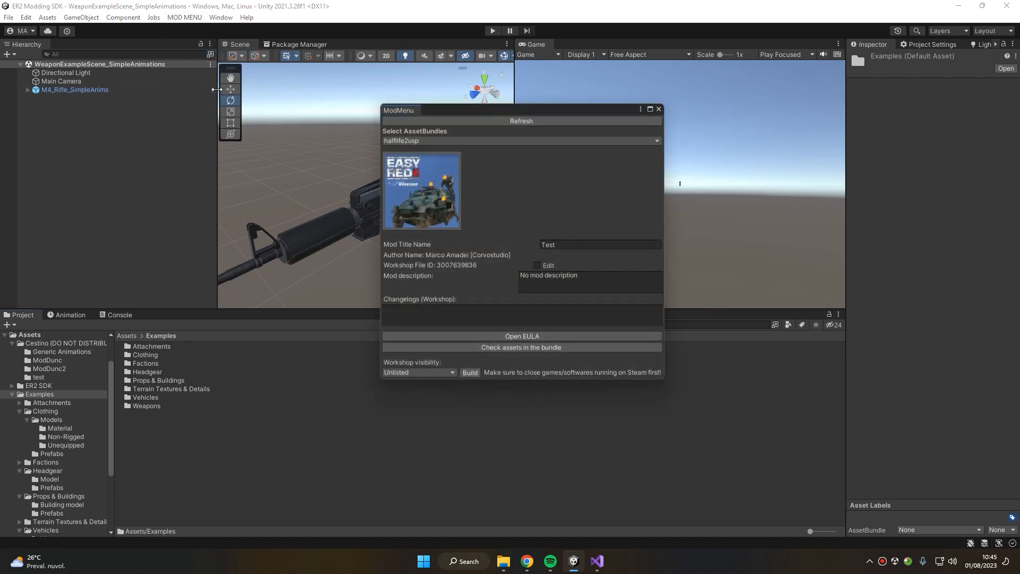
pyautogui.click(467, 141)
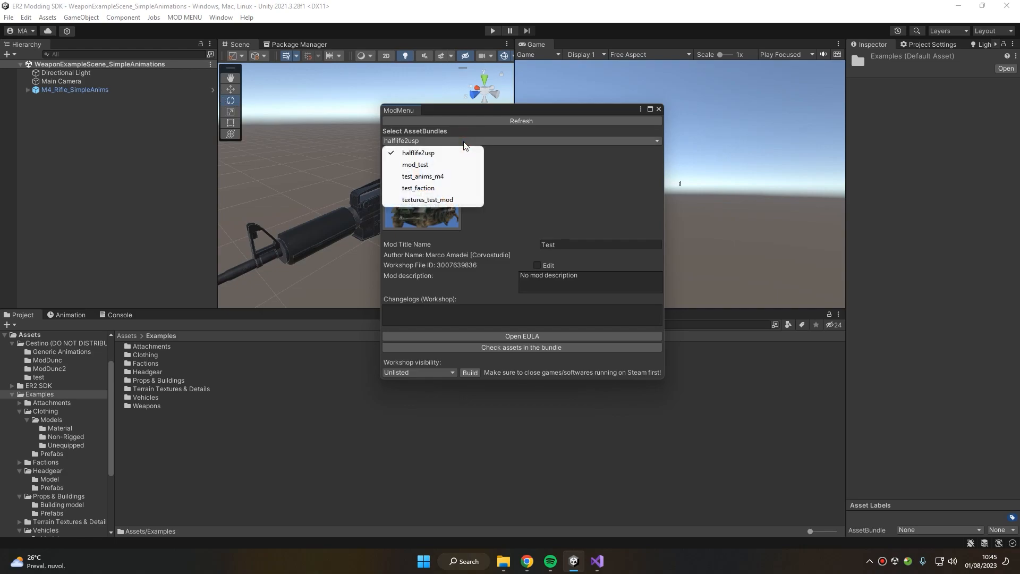
pyautogui.click(454, 176)
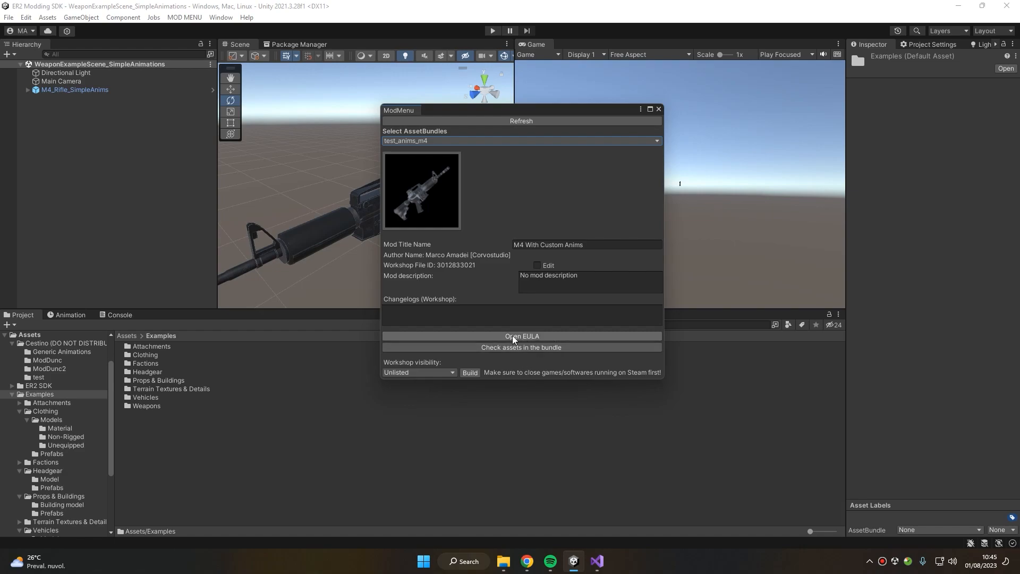
pyautogui.click(574, 354)
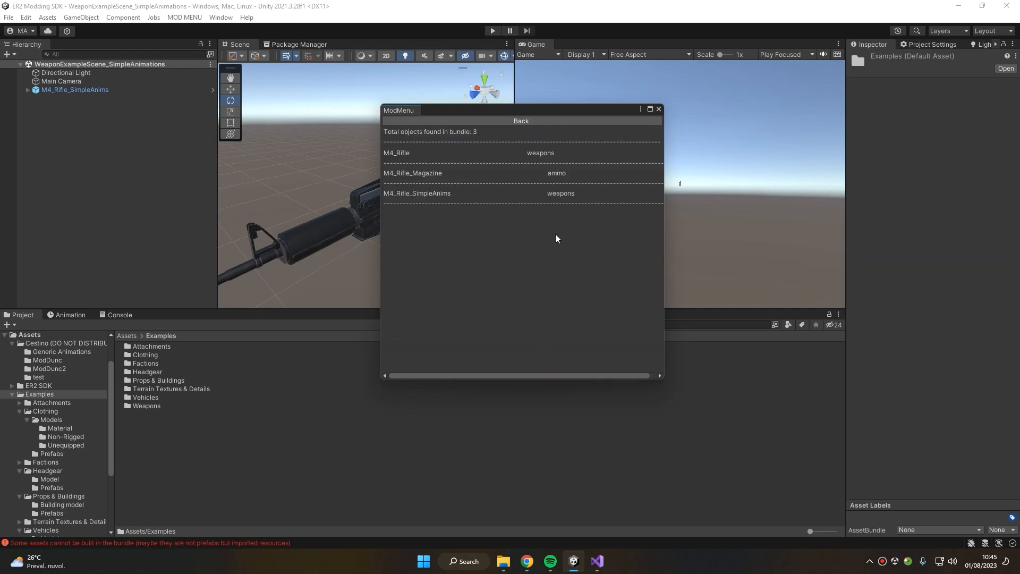
# Read the full console error from the bundle asset check, then clear the console.
pyautogui.click(117, 315)
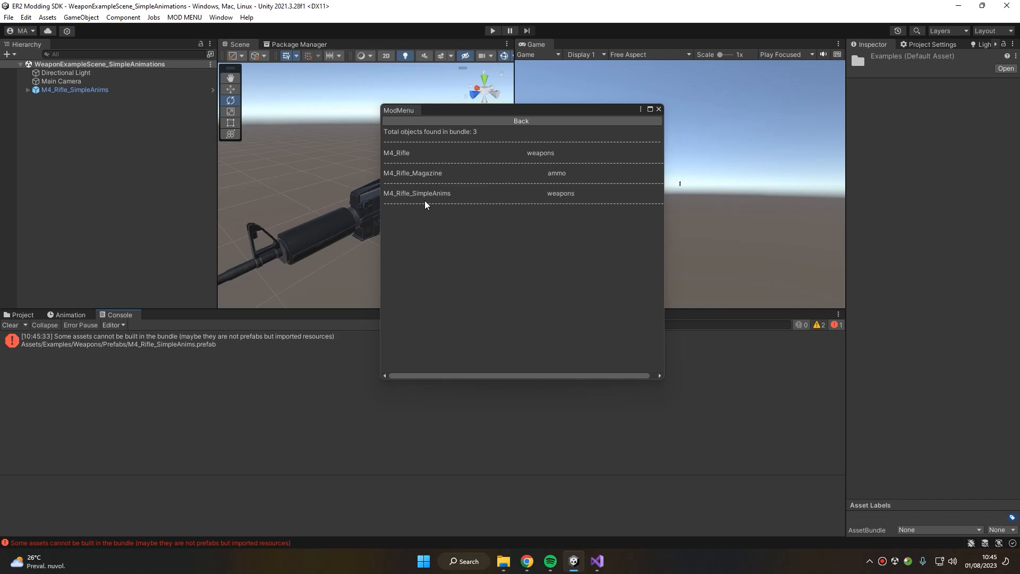
pyautogui.click(192, 346)
pyautogui.scroll(-3, 314, 508)
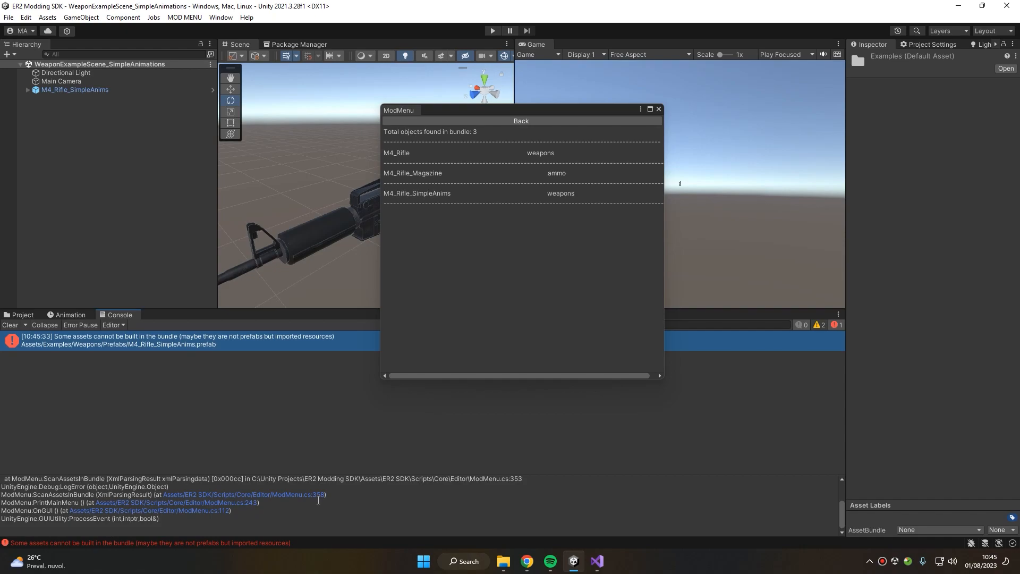
pyautogui.scroll(5, 318, 502)
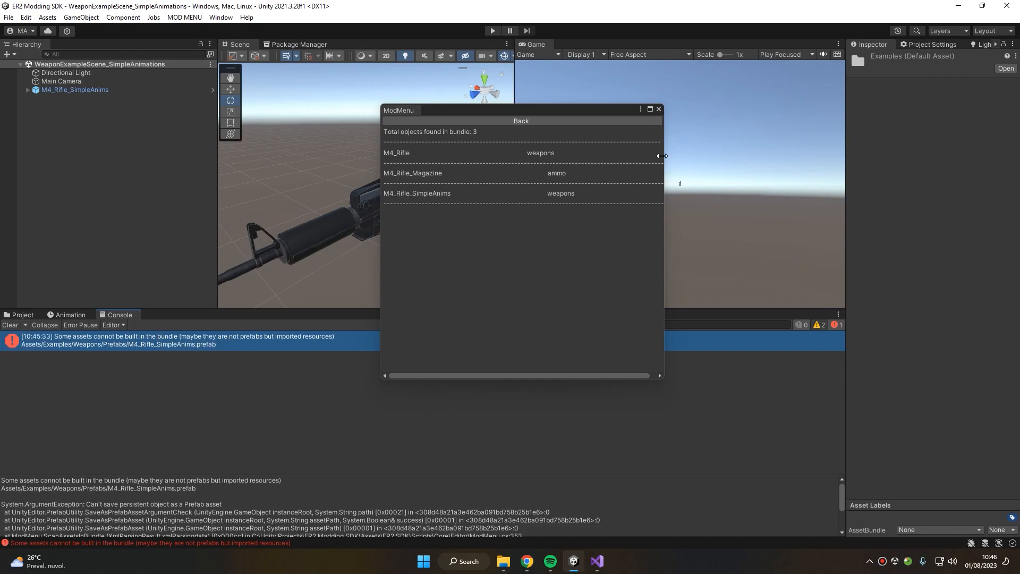
pyautogui.click(10, 325)
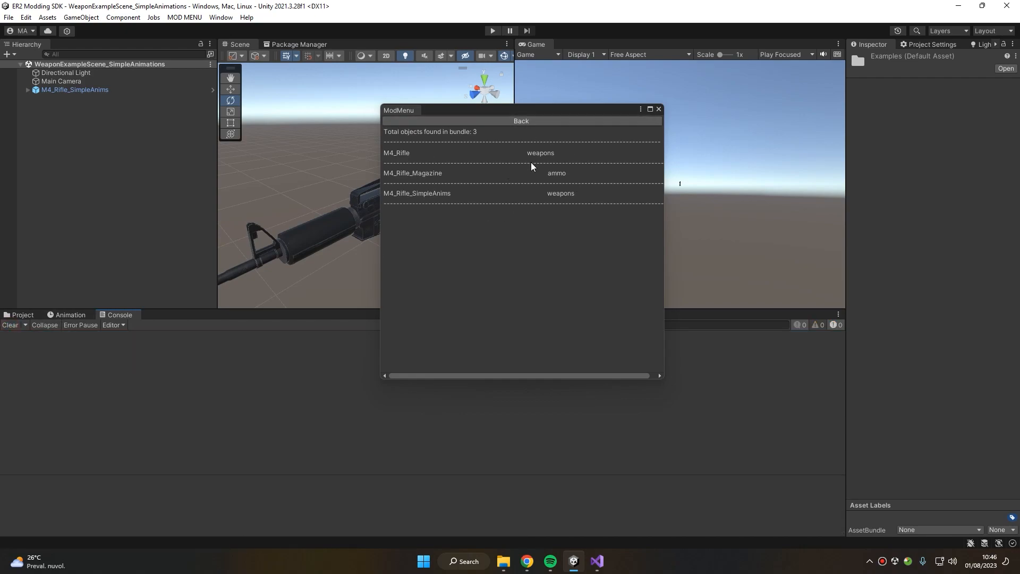
# Repeat the asset check on the test_anims_m4 bundle and return to the mod's build settings.
pyautogui.click(510, 122)
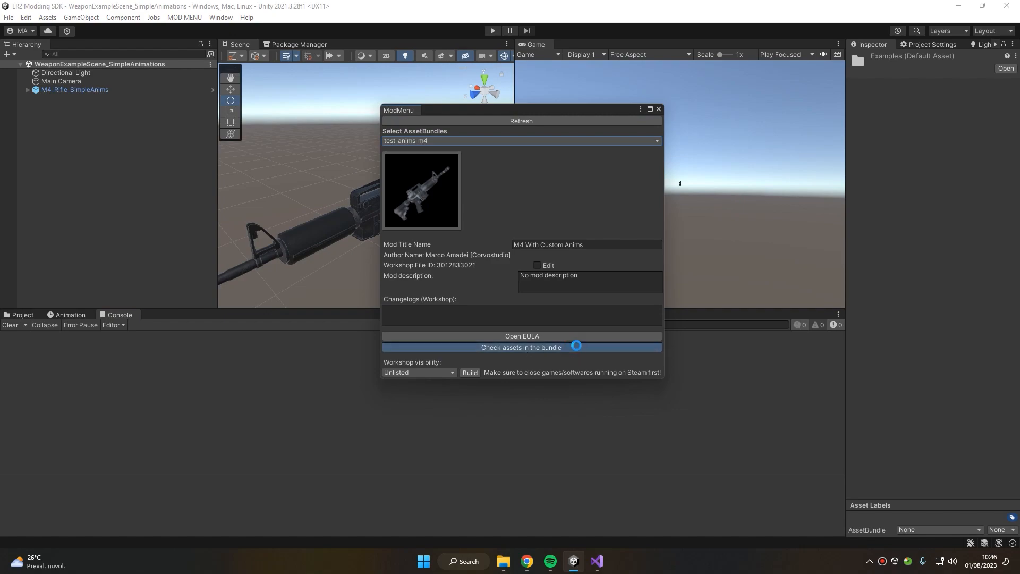
pyautogui.click(573, 347)
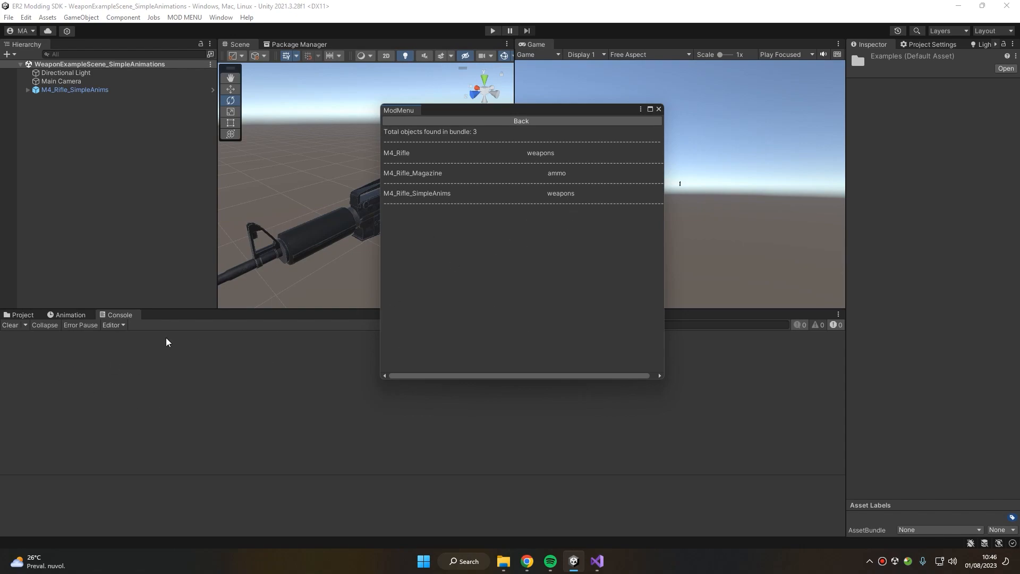
pyautogui.click(485, 122)
pyautogui.click(514, 346)
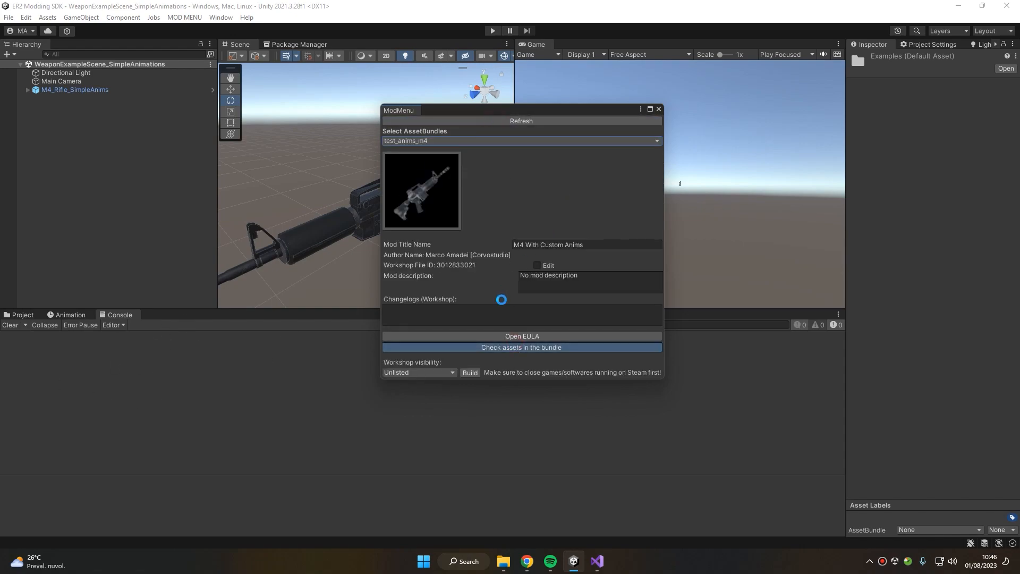
pyautogui.click(519, 121)
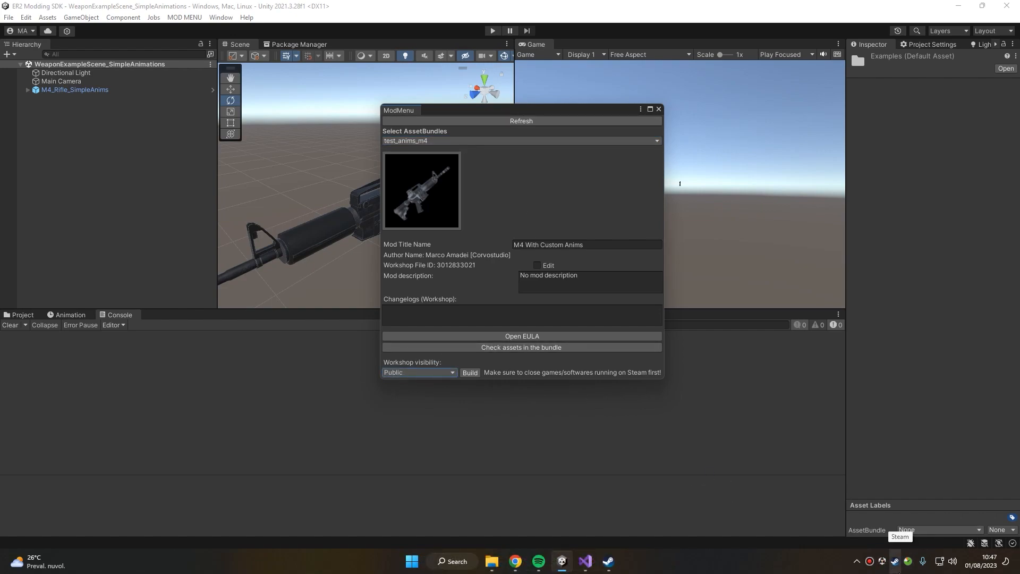
# Set the Workshop visibility to Public and build the M4 With Custom Anims mod.
pyautogui.click(392, 374)
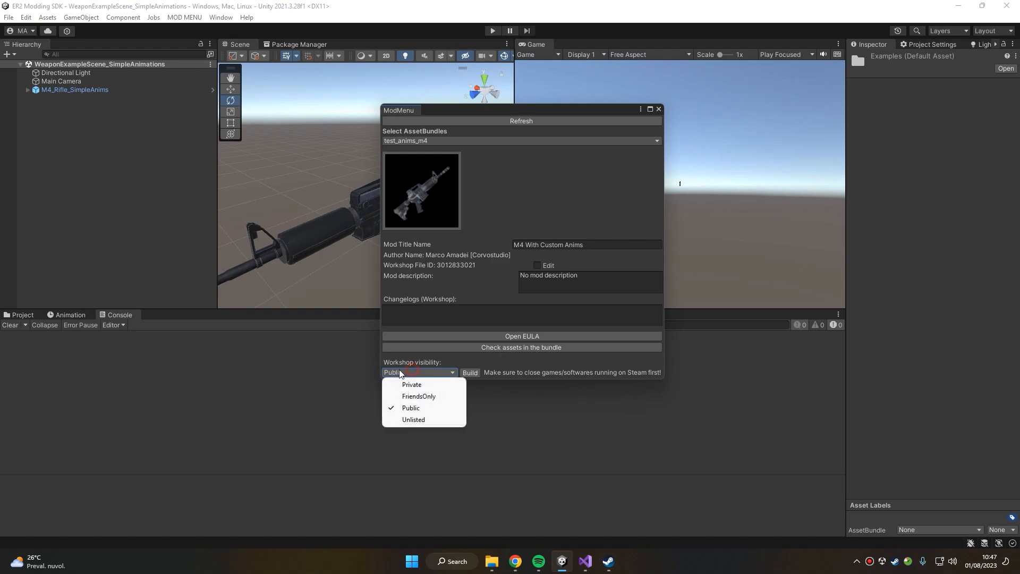
pyautogui.click(424, 408)
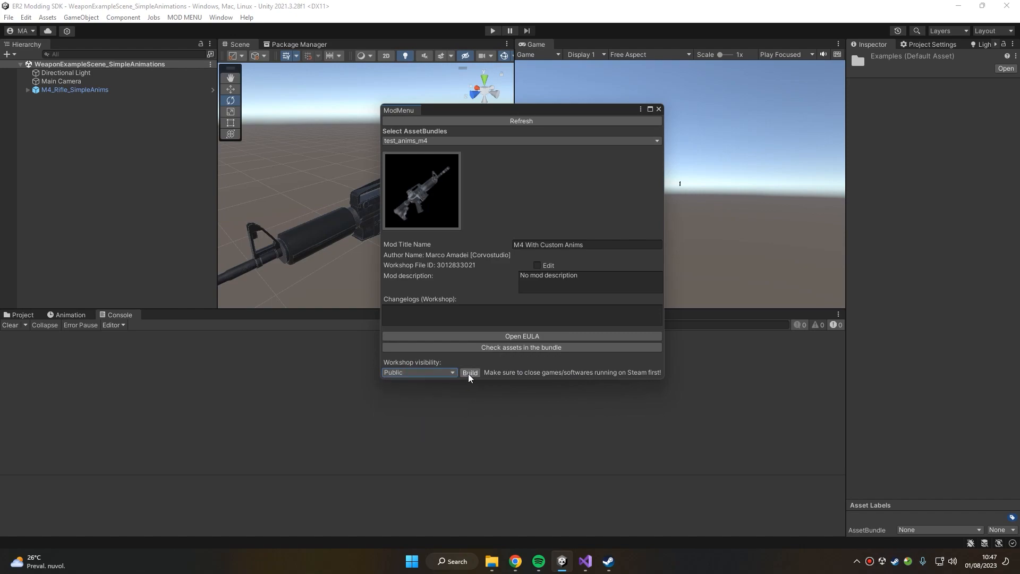
pyautogui.click(470, 373)
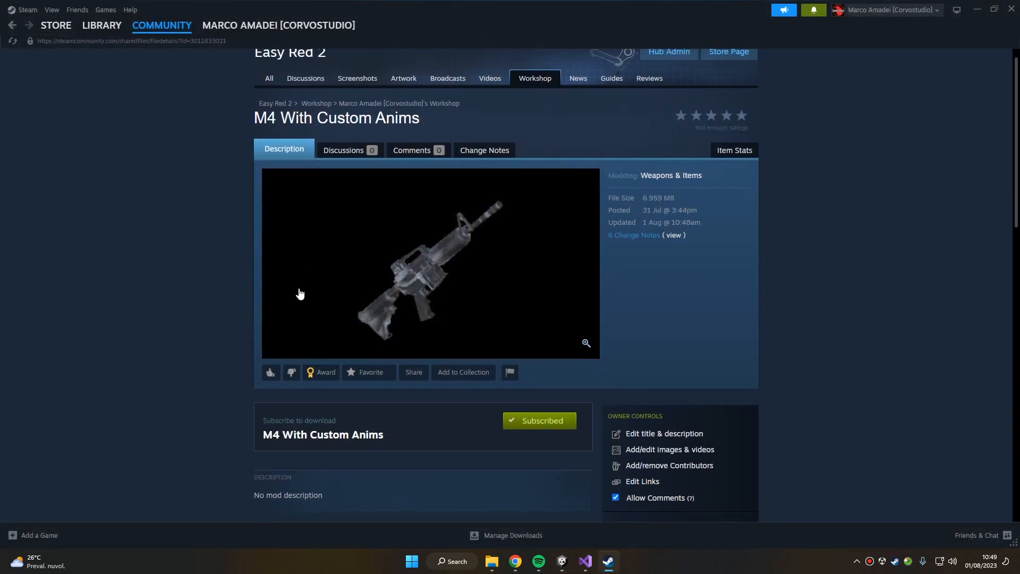
# In Steam, subscribe to the M4 With Custom Anims Workshop item and open the downloads overview.
pyautogui.scroll(-2, 535, 341)
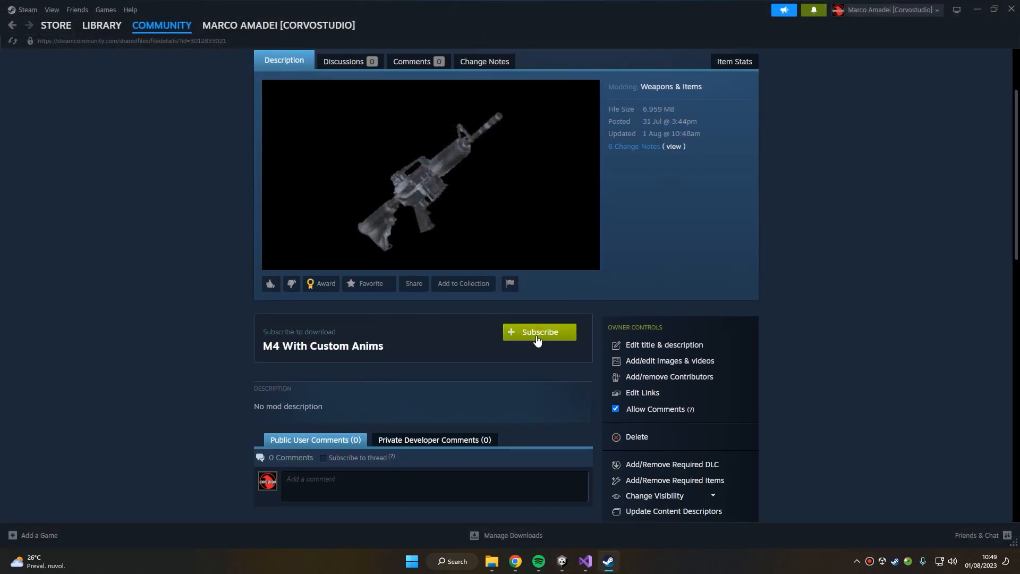
pyautogui.click(537, 341)
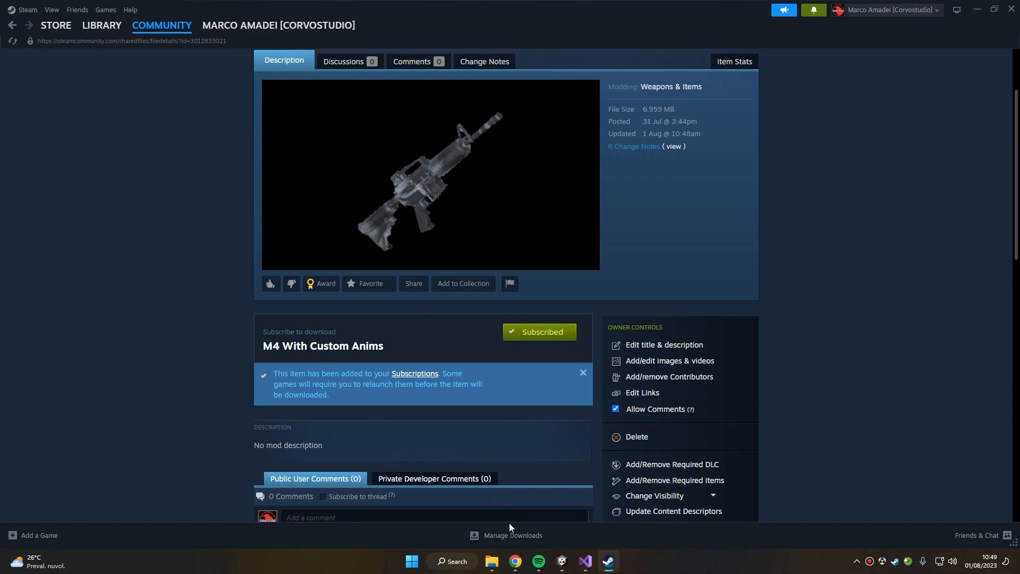
pyautogui.click(526, 538)
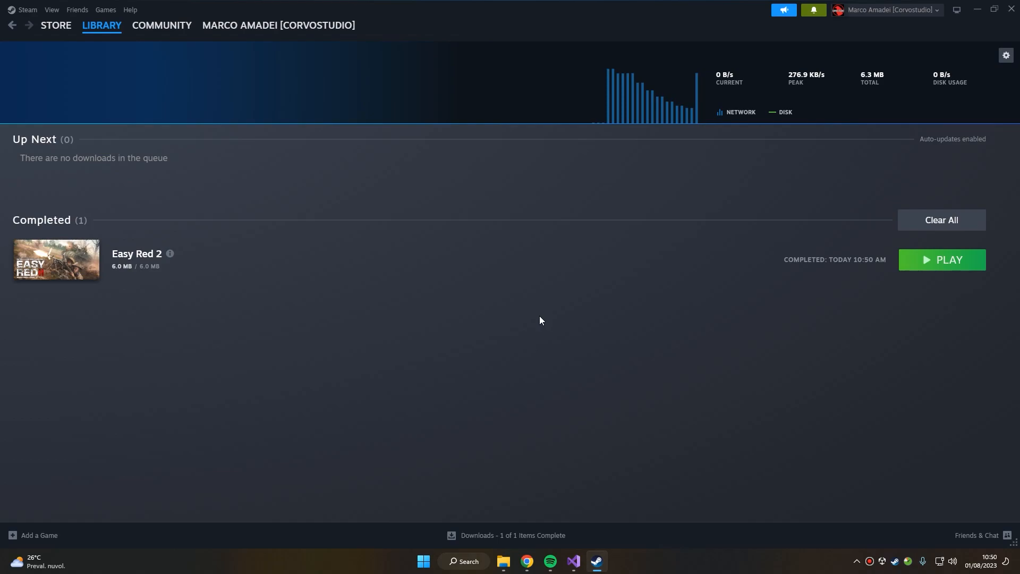
# Launch Easy Red 2 with the DirectX 11 option and start the Shooting range training mission.
pyautogui.click(950, 263)
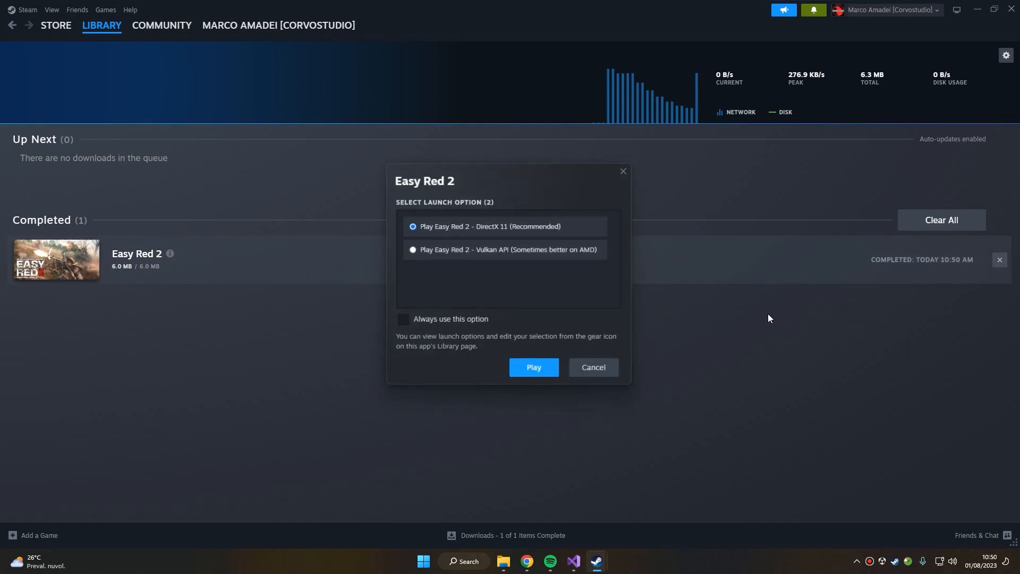
pyautogui.click(526, 370)
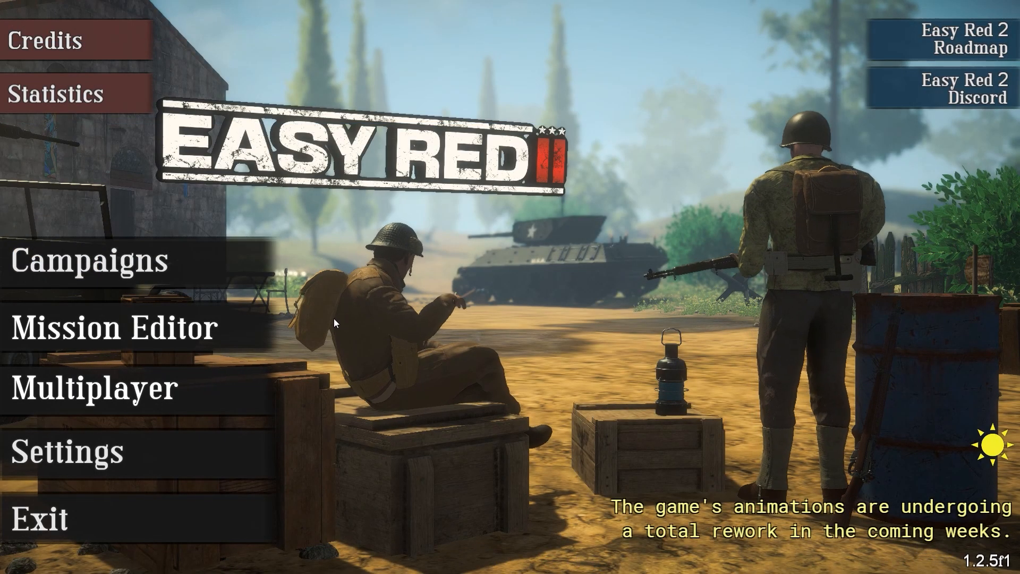
pyautogui.click(180, 286)
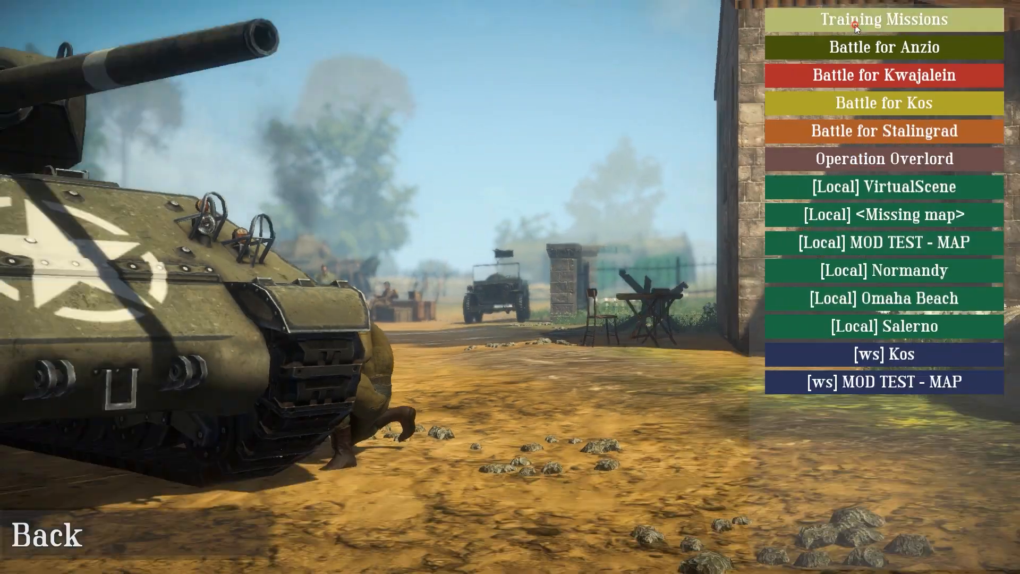
pyautogui.click(855, 22)
pyautogui.click(831, 162)
pyautogui.click(558, 449)
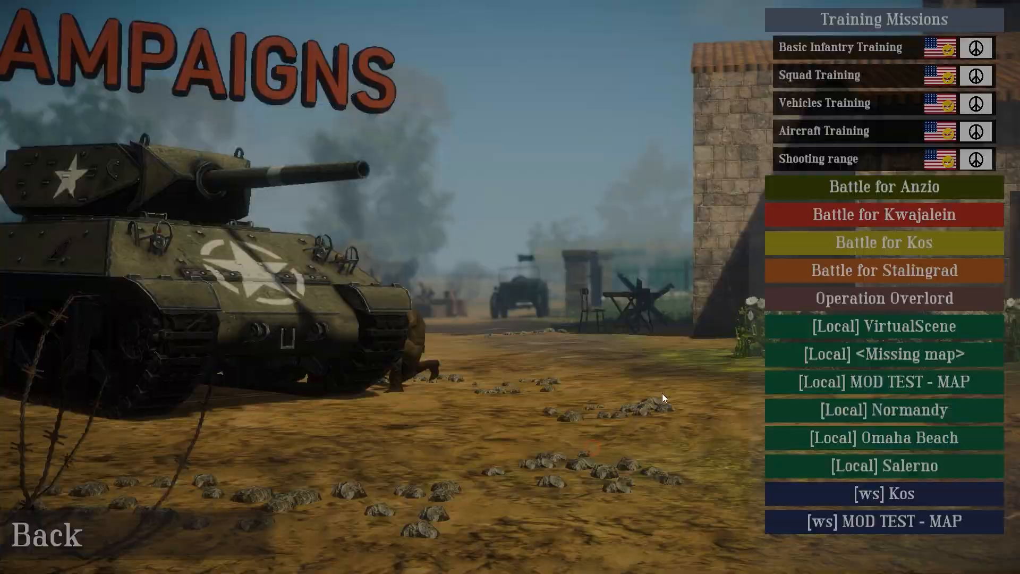
# Browse the weapon rack's rifles, including M4_Rifle, and equip M4_Rifle_SimpleAnims.
pyautogui.press('f')
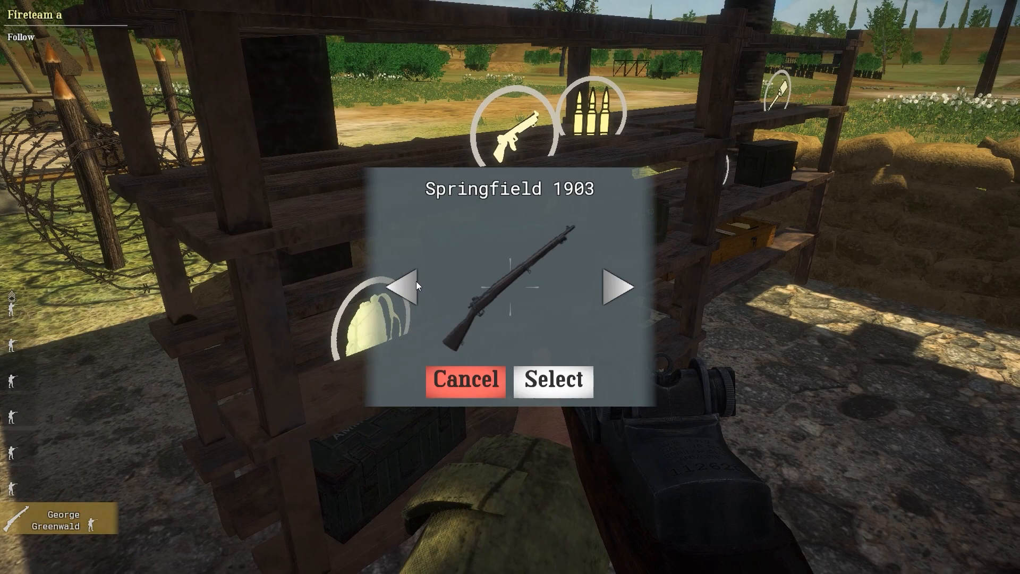
pyautogui.click(413, 281)
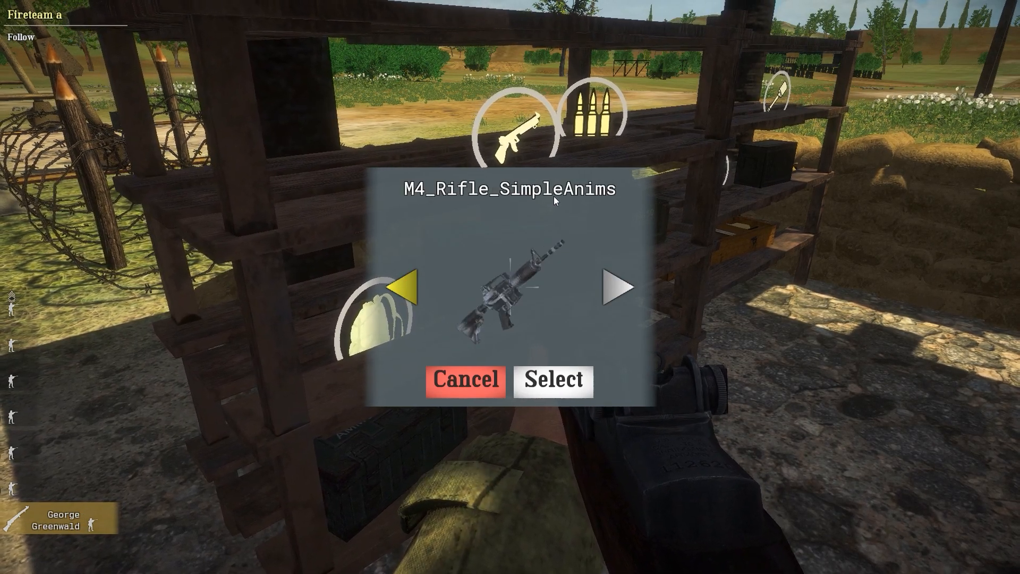
pyautogui.click(410, 294)
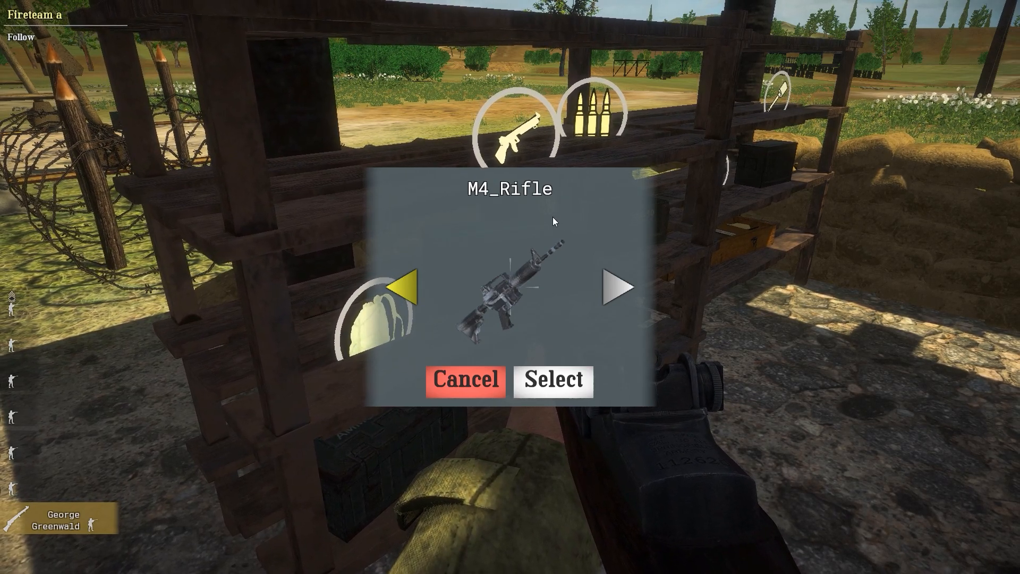
pyautogui.click(617, 283)
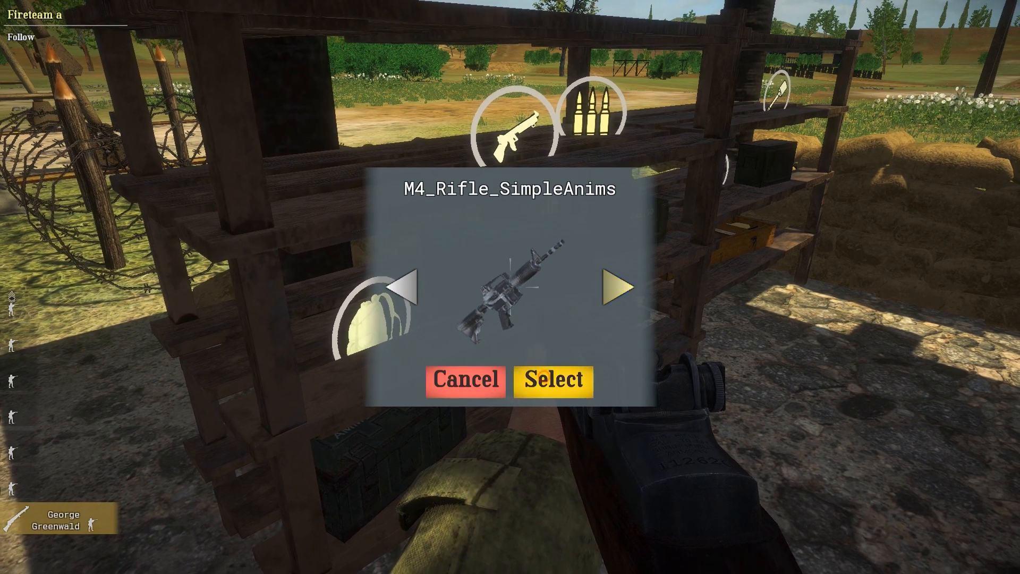
pyautogui.click(553, 381)
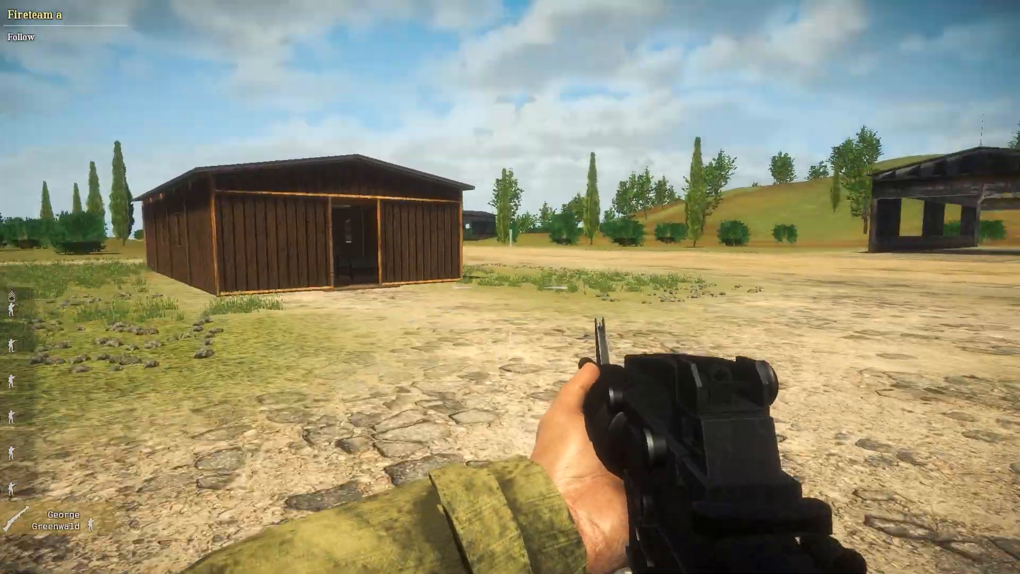
# Walk through the training area with the equipped rifle, aim down its sights and fire test shots.
pyautogui.press('w')
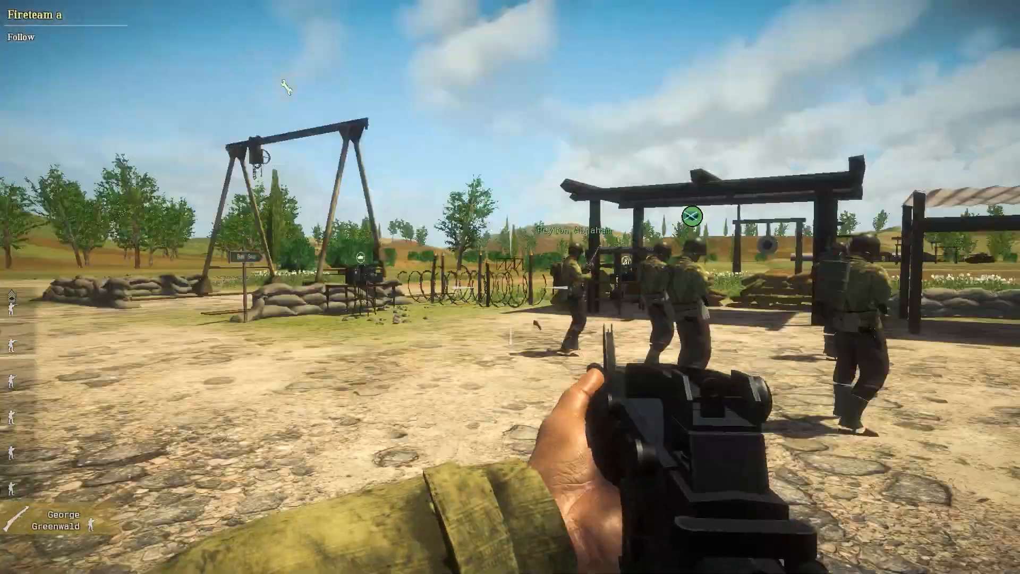
pyautogui.rightClick(510, 287)
pyautogui.click(510, 287)
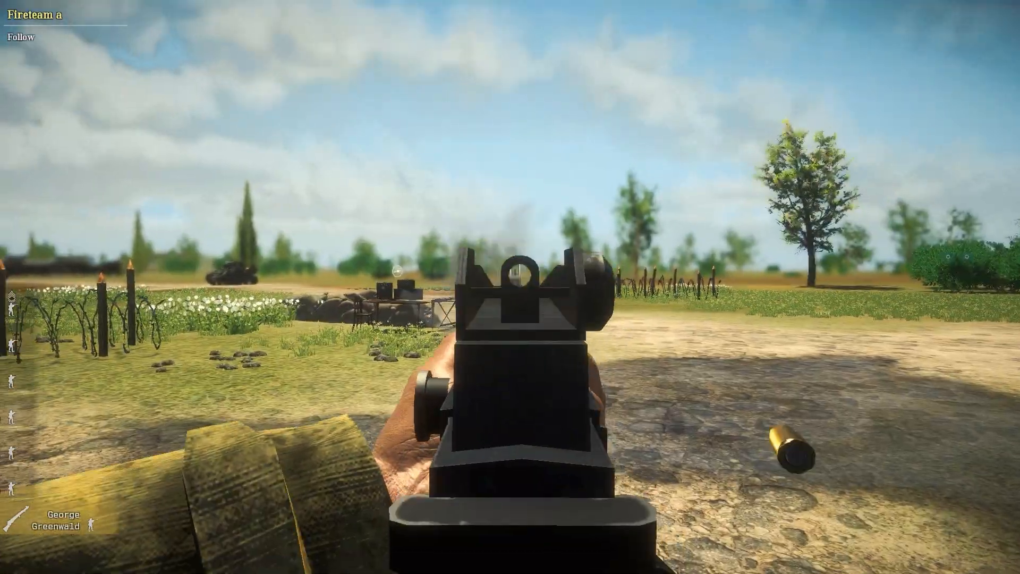
pyautogui.click(510, 287)
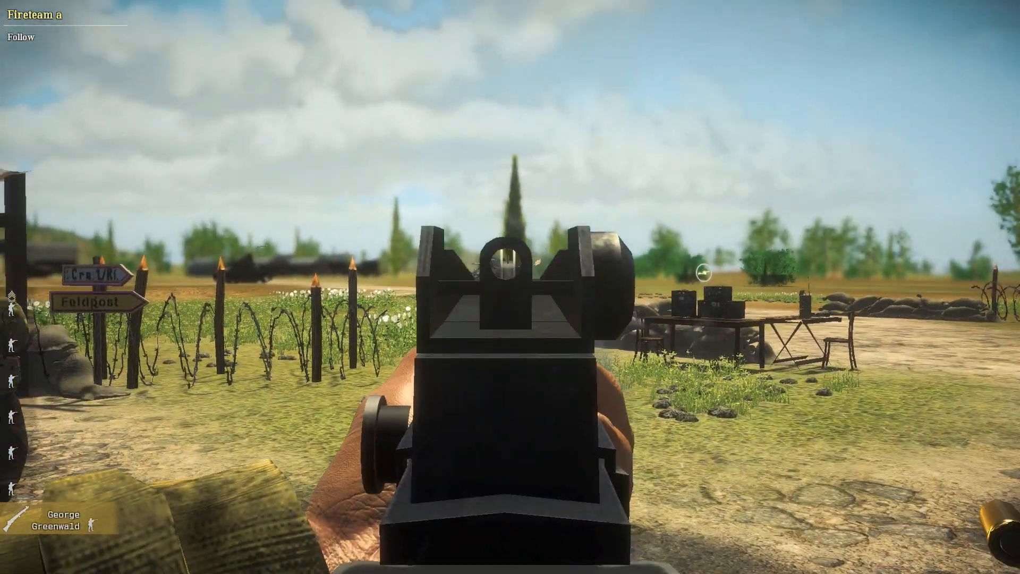
pyautogui.rightClick(510, 287)
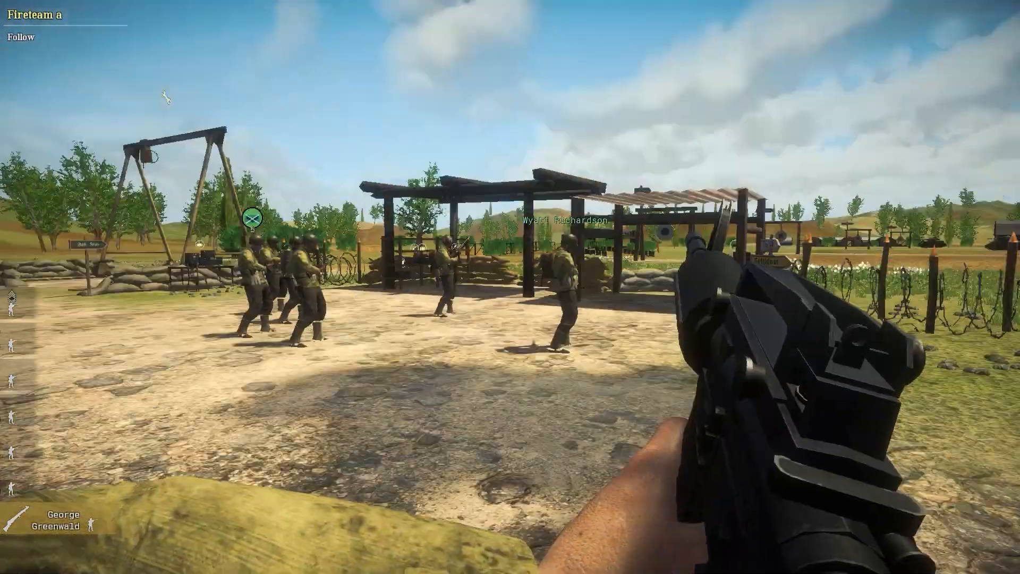